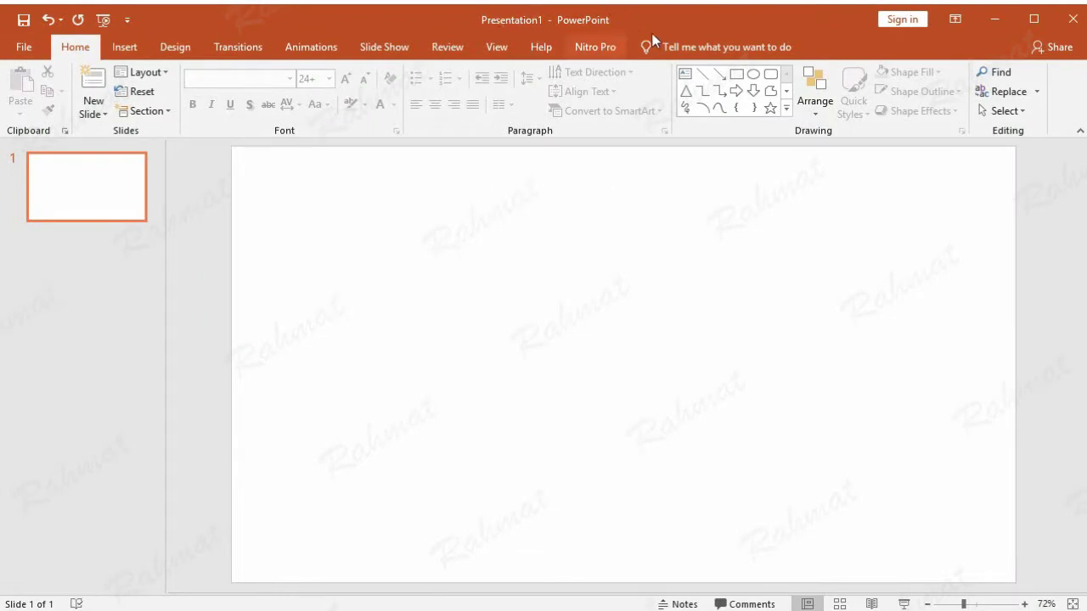
Step: Minimize PowerPoint to bring the Word Happy New Year 2019 card into view
click(993, 19)
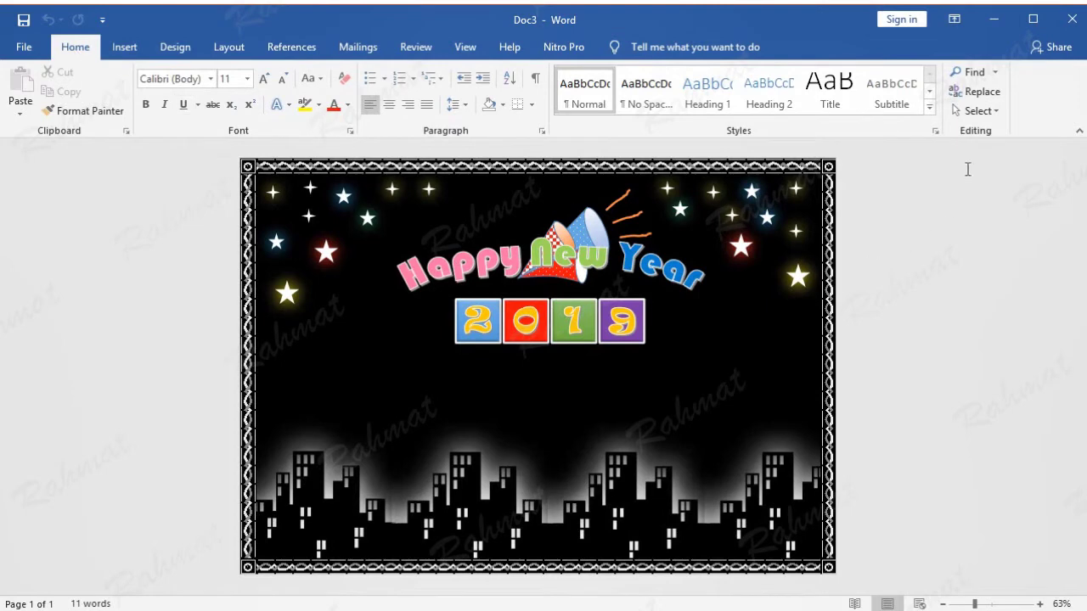
Step: Open the Selection Pane and insert a Simple Text Box below the 2019 tiles
click(999, 112)
click(996, 192)
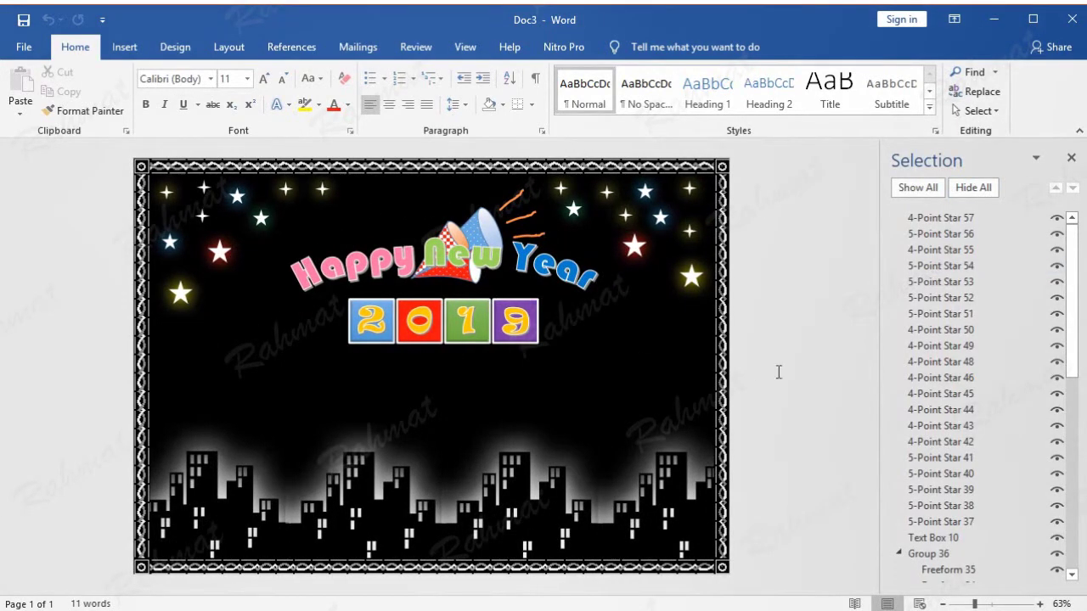
click(124, 47)
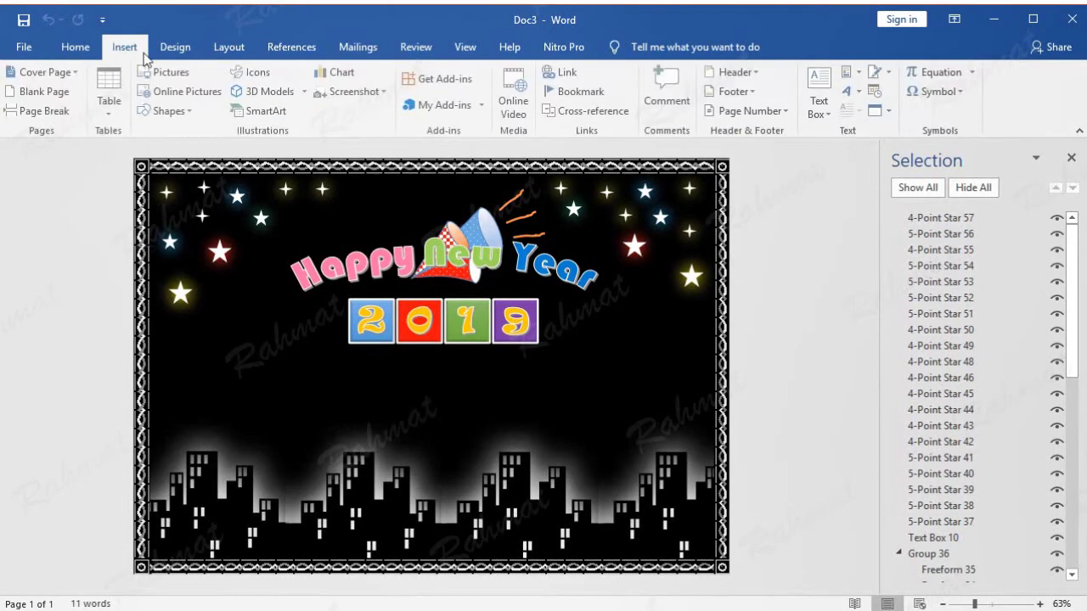
click(820, 98)
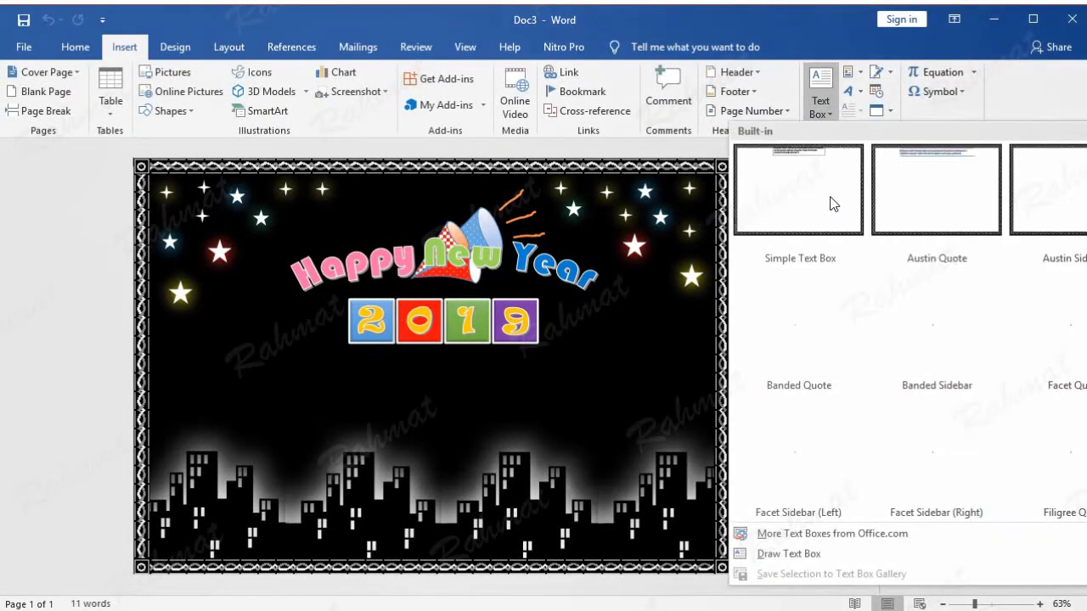
click(810, 173)
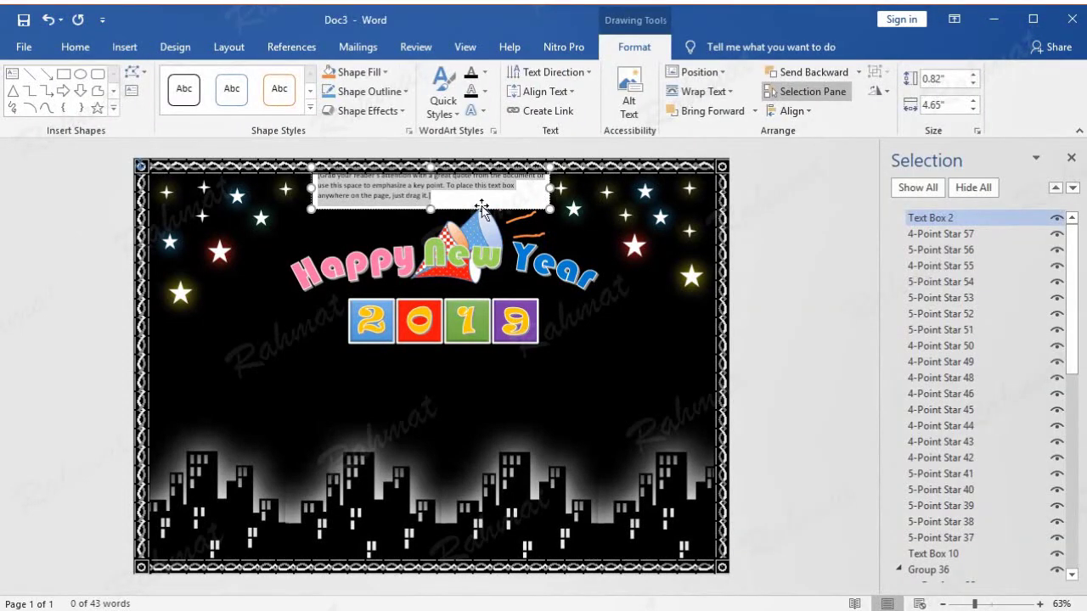
drag(482, 208, 537, 424)
click(485, 405)
Step: Replace the placeholder with 'PRESS CTRL KEYBOARD' at font size 72
click(75, 46)
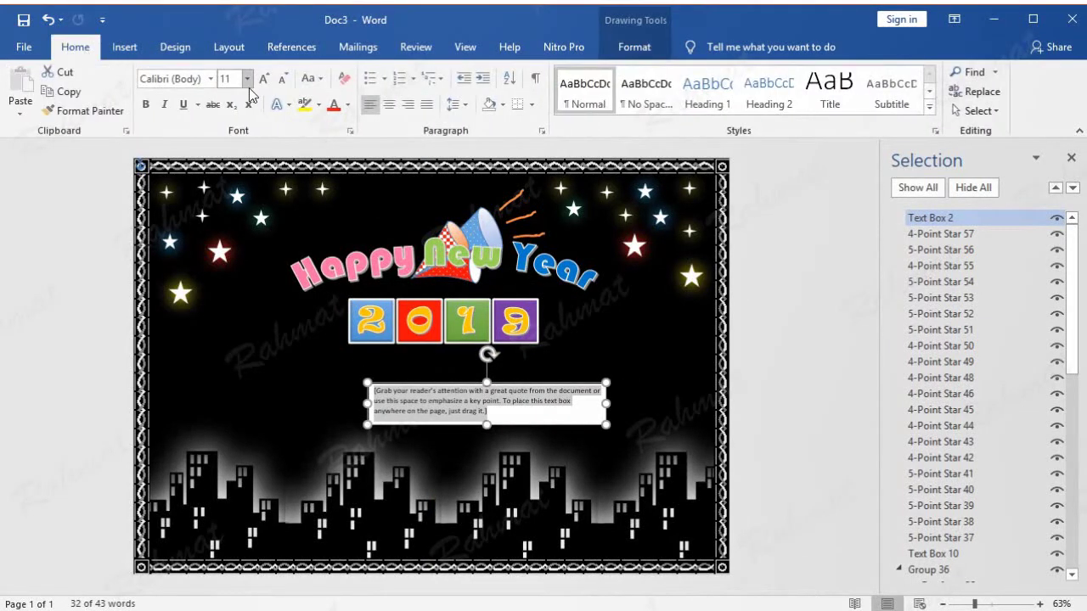
key(Delete)
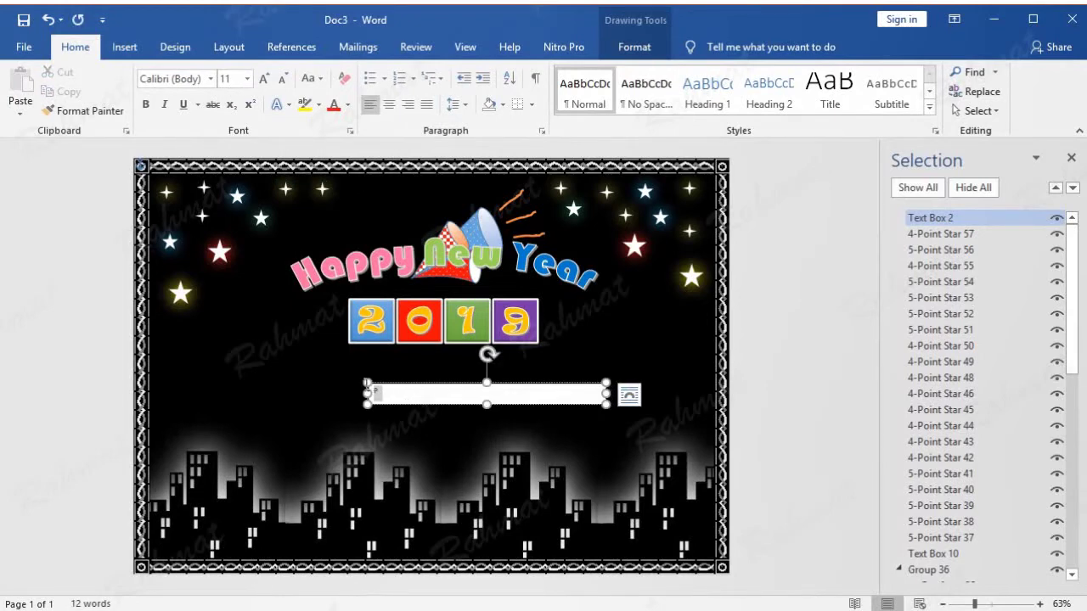
click(247, 78)
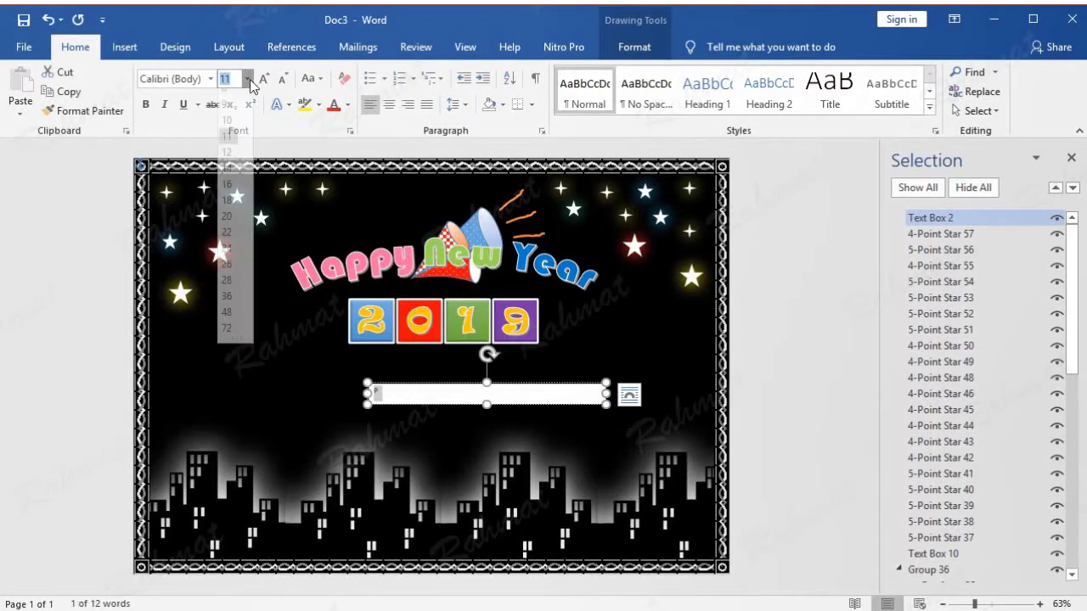
click(227, 338)
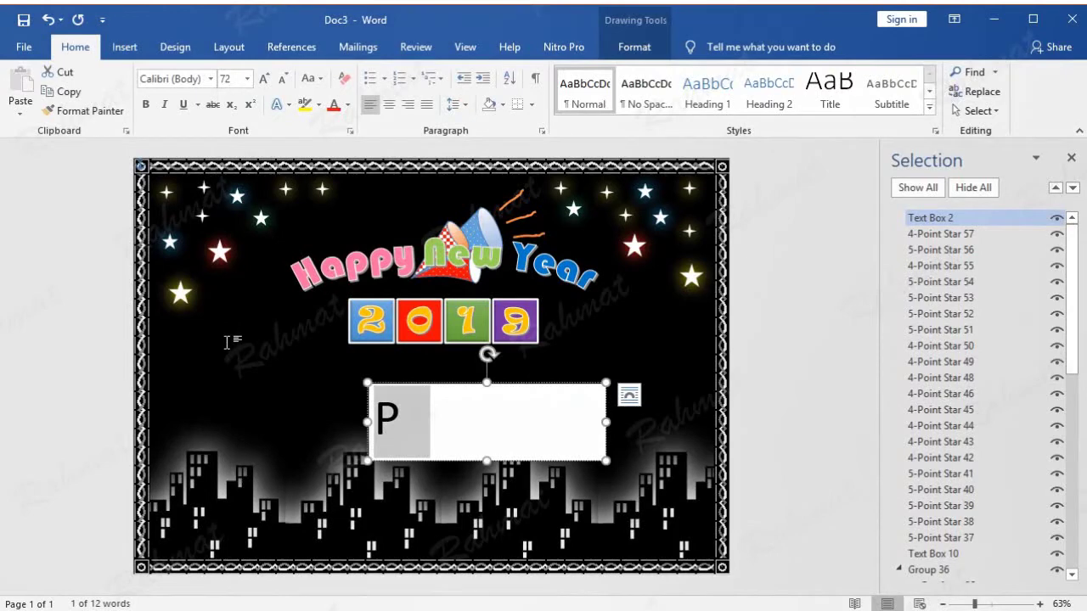
click(416, 420)
text(RESS)
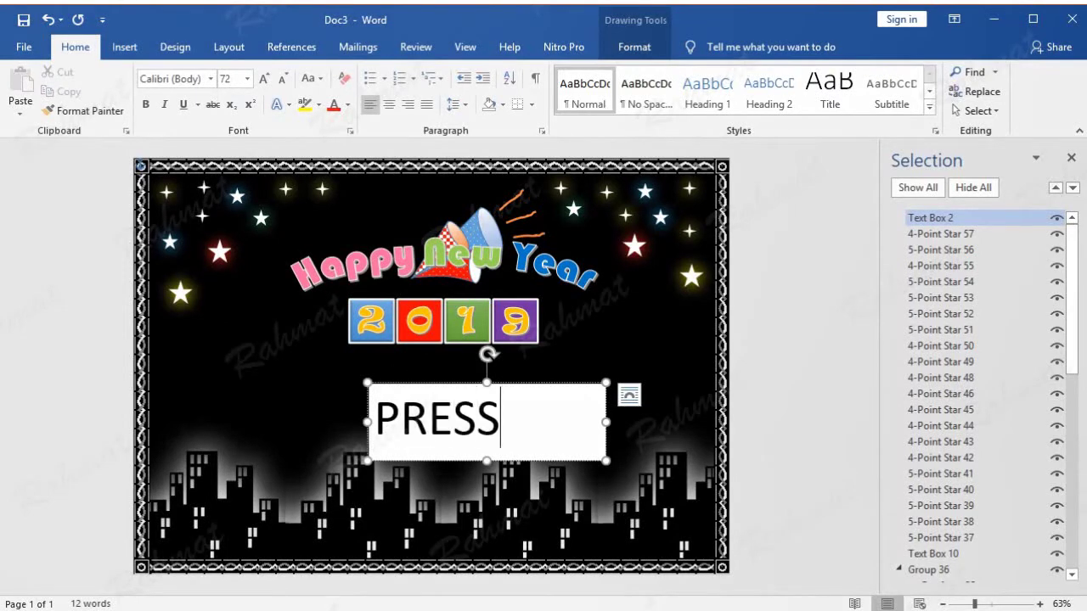
text( CTR)
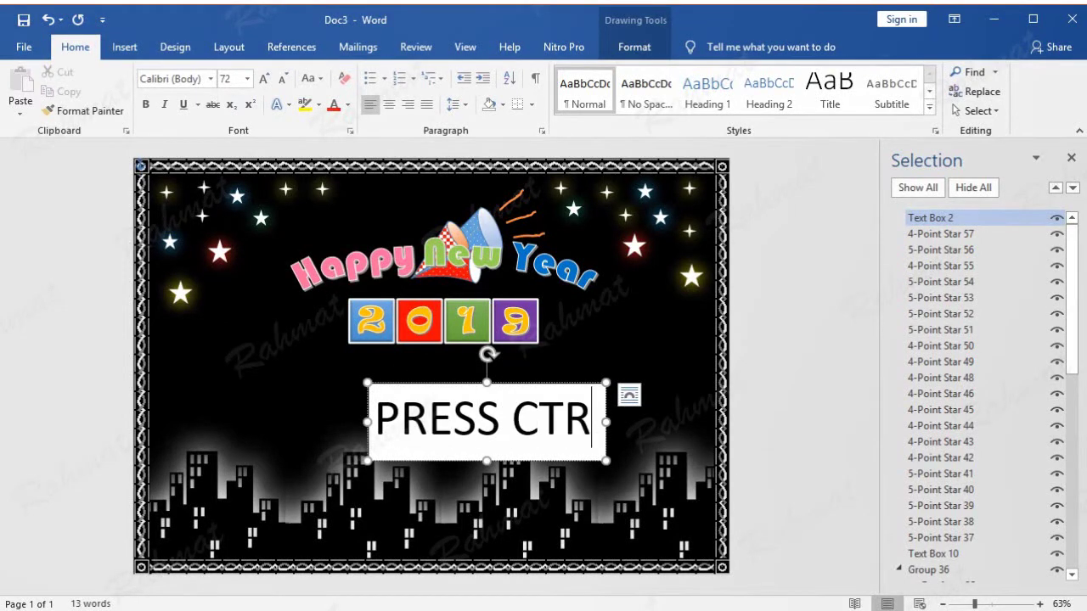
text(L KEYBOARD)
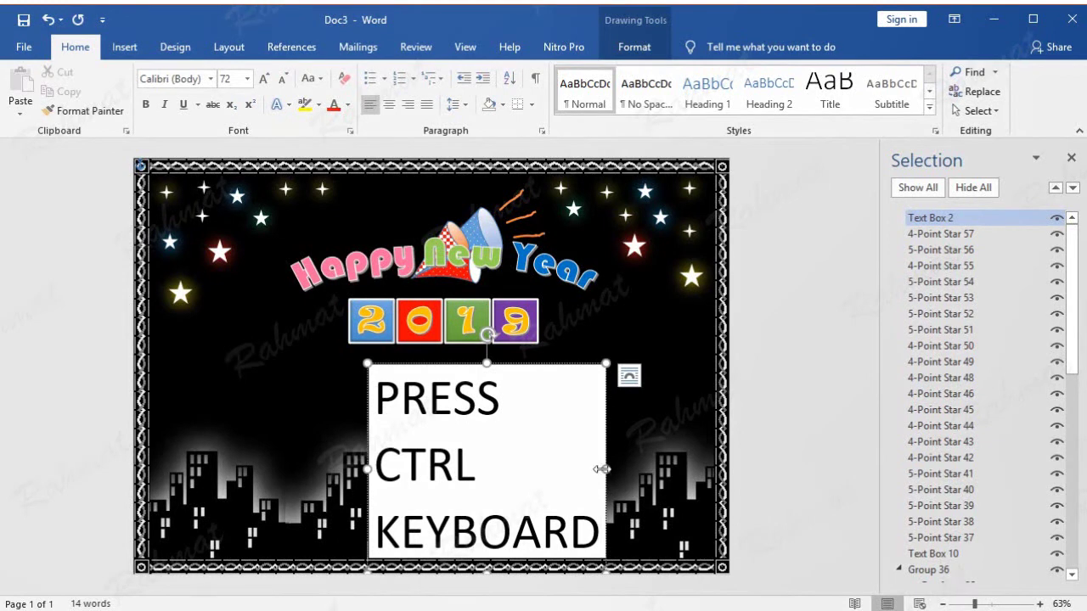
Step: Widen the text box so the text fits, and move it to the lower left over the skyline
drag(605, 470, 651, 469)
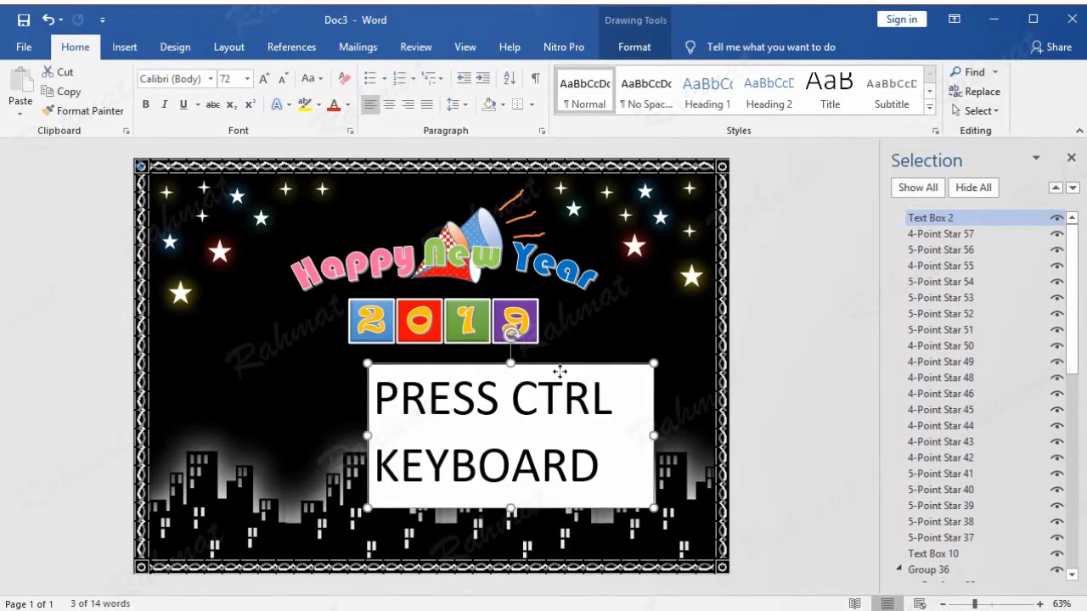
drag(557, 364, 369, 375)
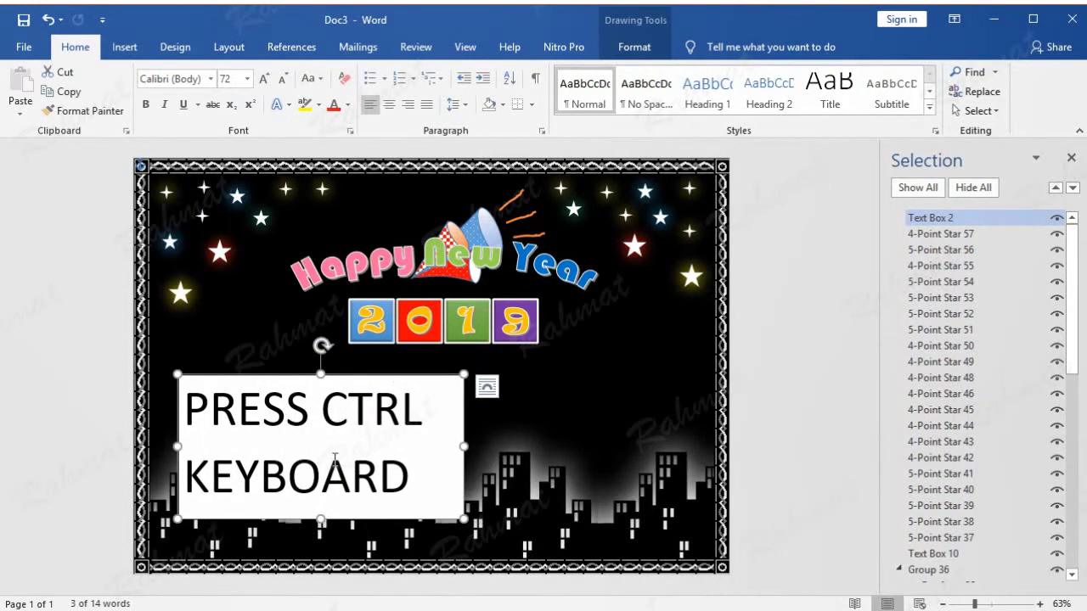
click(813, 271)
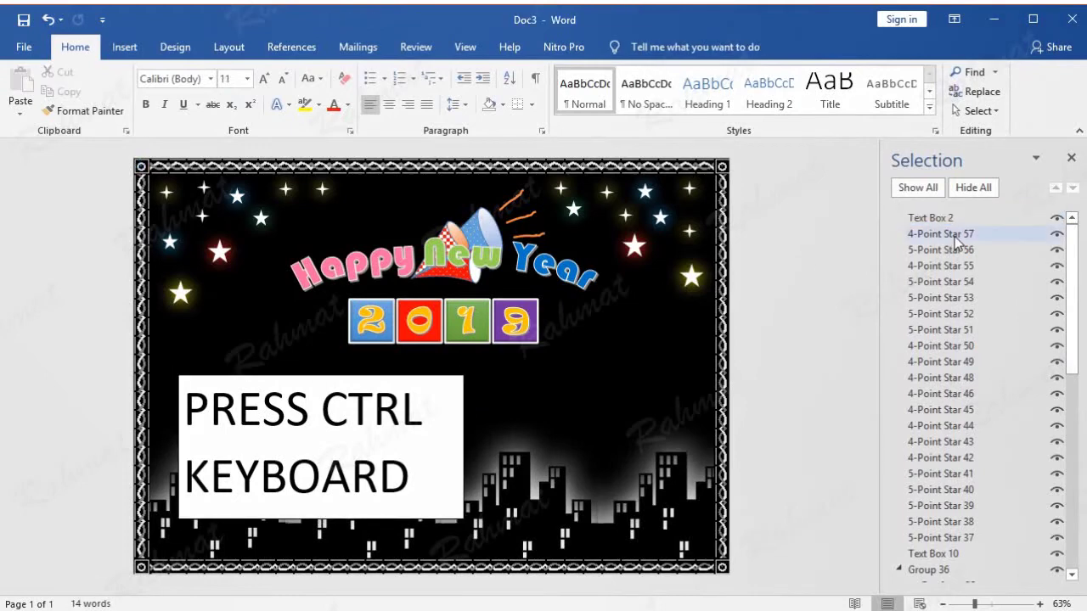
click(955, 236)
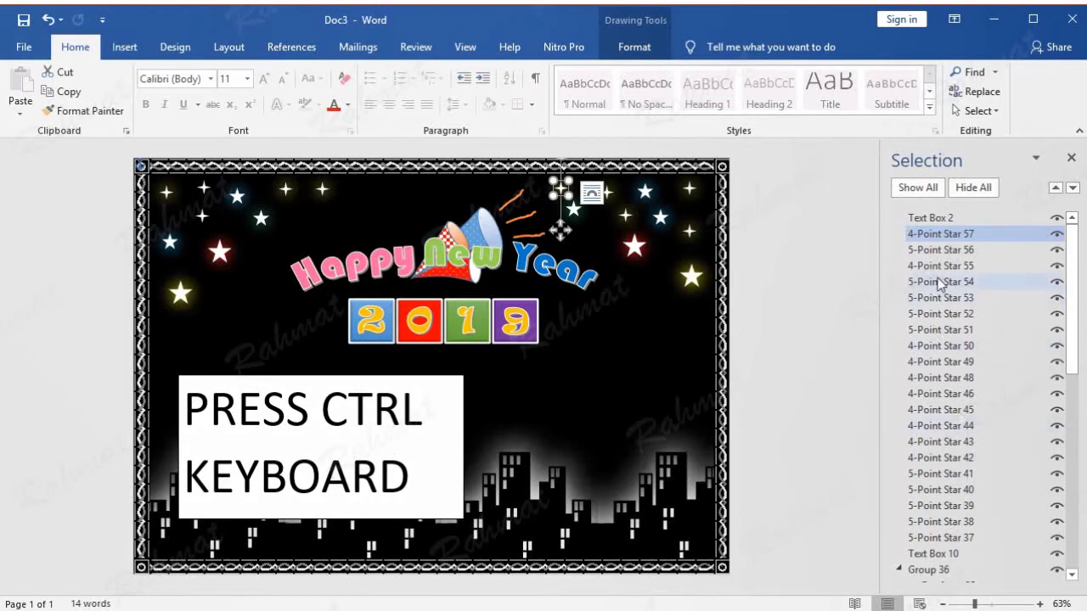
Step: Add all the 4- and 5-point stars, Text Box 10, Group 36 and Group 20 to the selection
ctrl+click(982, 252)
ctrl+click(981, 269)
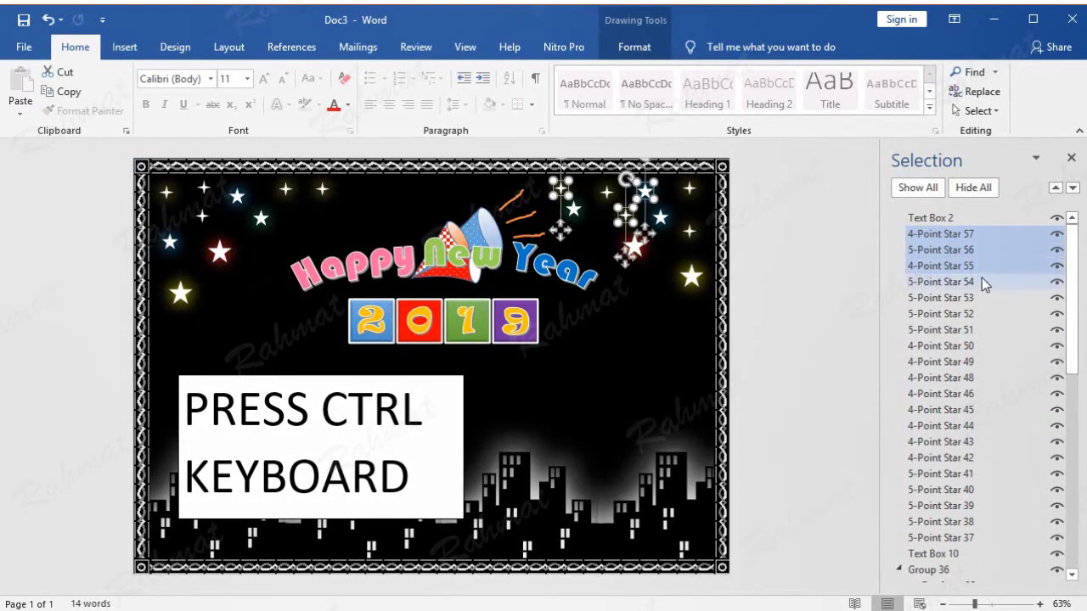
ctrl+click(982, 282)
ctrl+click(983, 299)
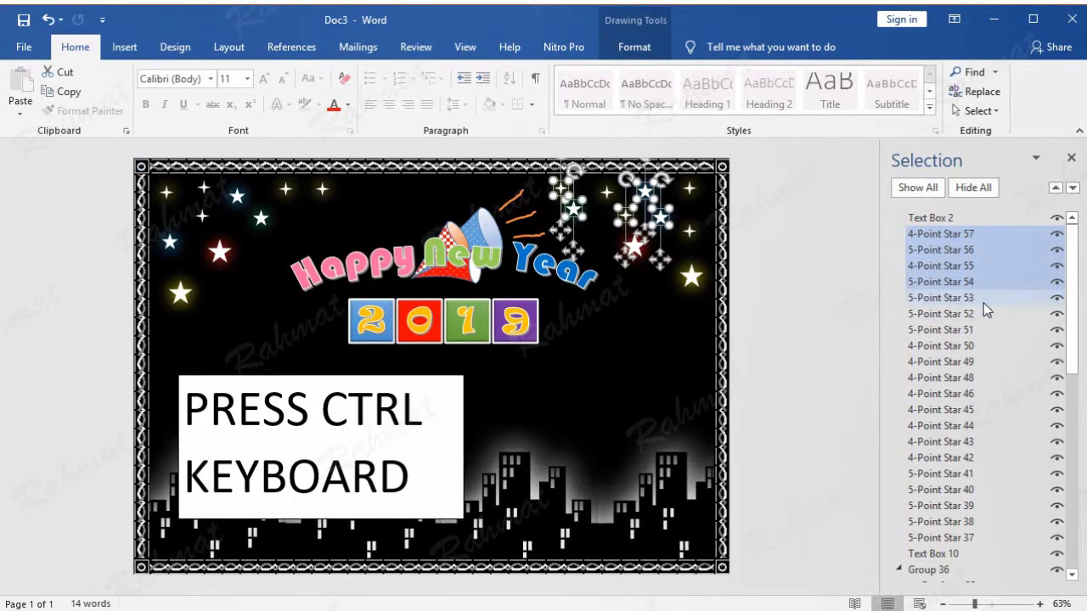
ctrl+click(981, 313)
ctrl+click(977, 330)
ctrl+click(983, 347)
ctrl+click(984, 363)
ctrl+click(983, 379)
ctrl+click(982, 396)
ctrl+click(982, 410)
ctrl+click(982, 429)
ctrl+click(982, 447)
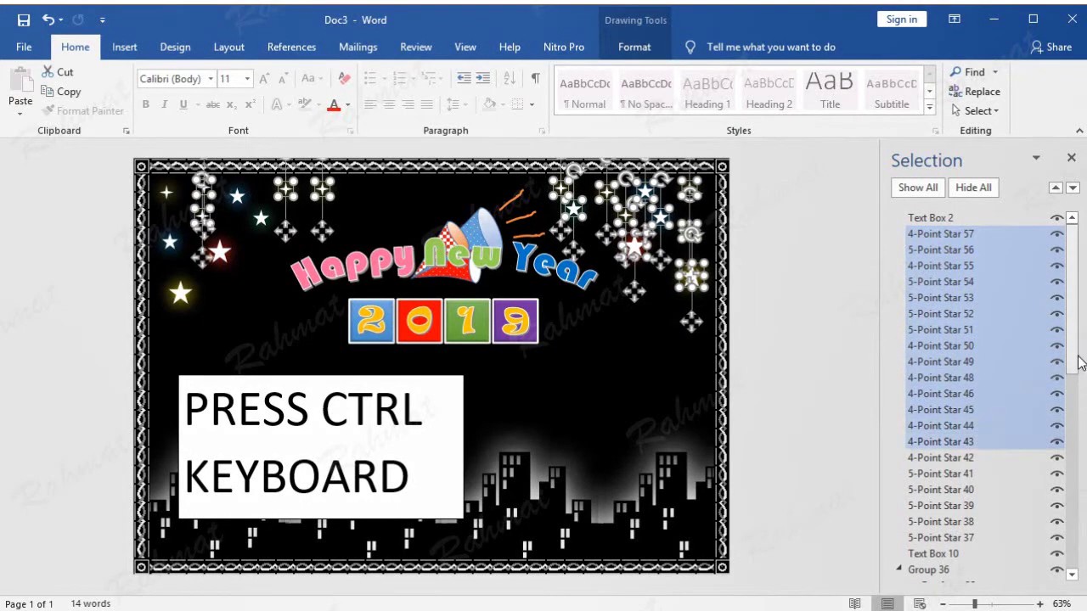
scroll(1039, 360, down, 5)
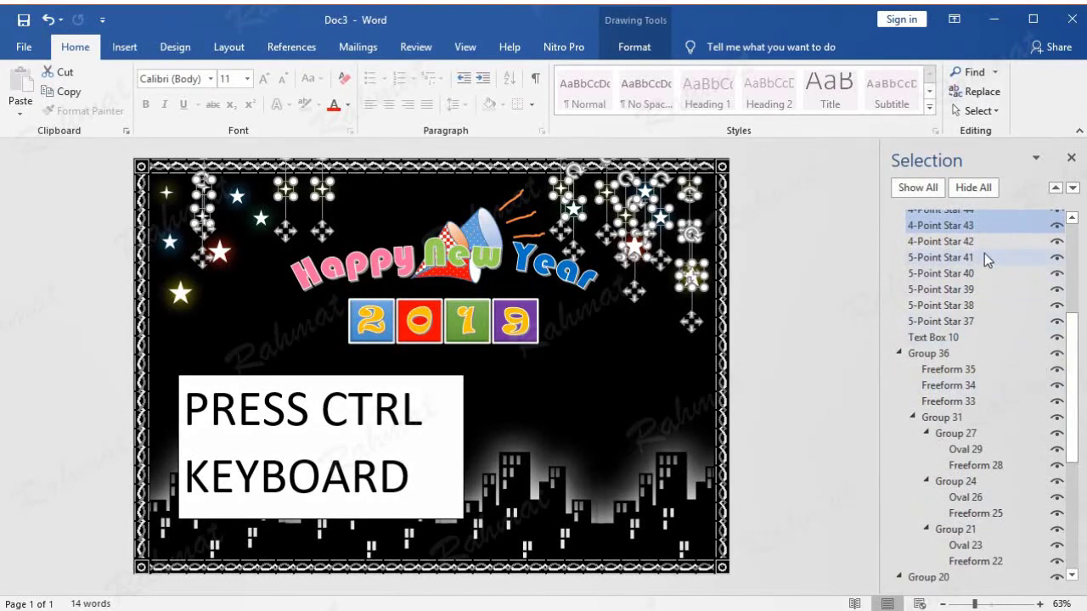
ctrl+click(983, 243)
ctrl+click(983, 257)
ctrl+click(981, 274)
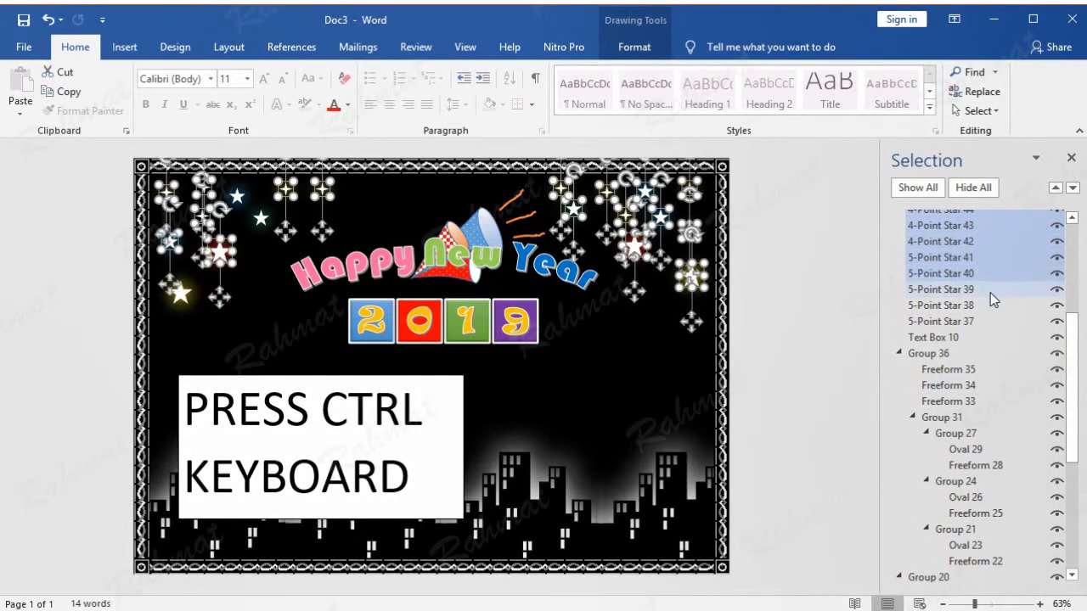
ctrl+click(991, 291)
ctrl+click(987, 306)
ctrl+click(986, 321)
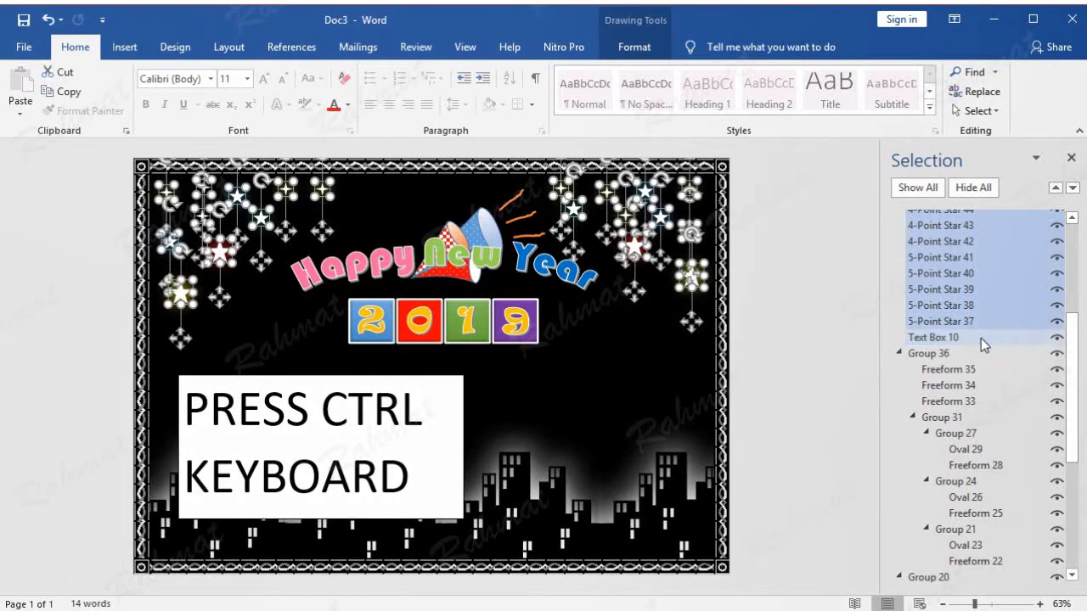
ctrl+click(980, 338)
ctrl+click(955, 355)
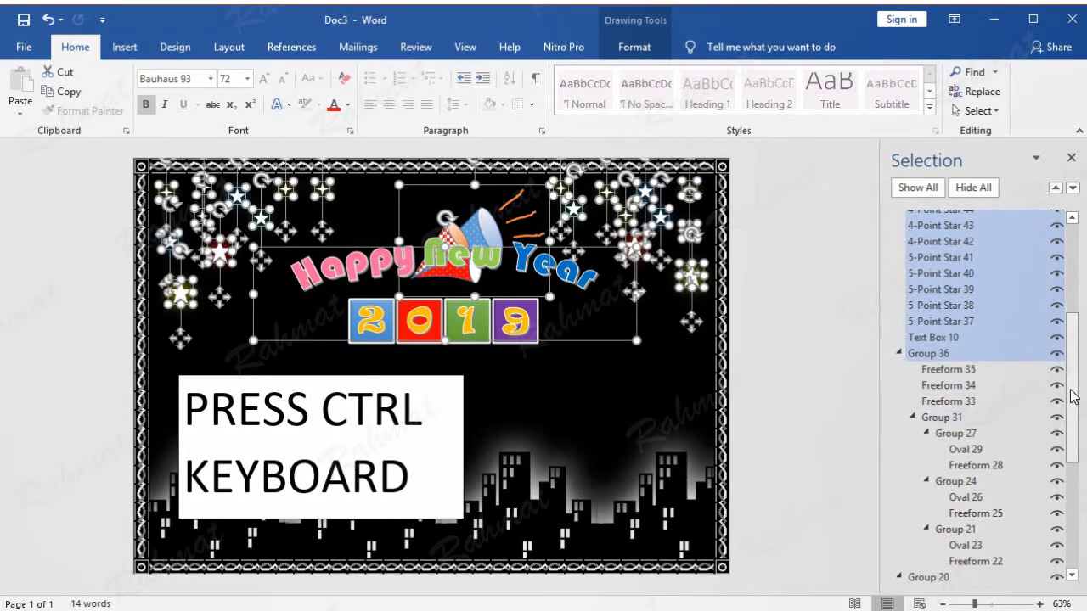
scroll(1072, 399, down, 4)
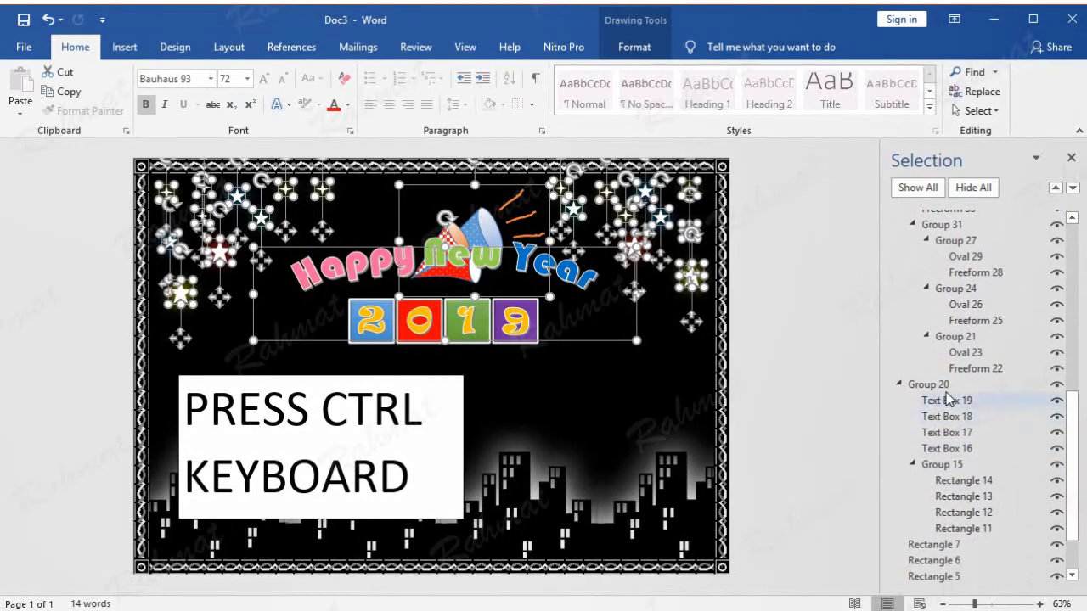
ctrl+click(933, 383)
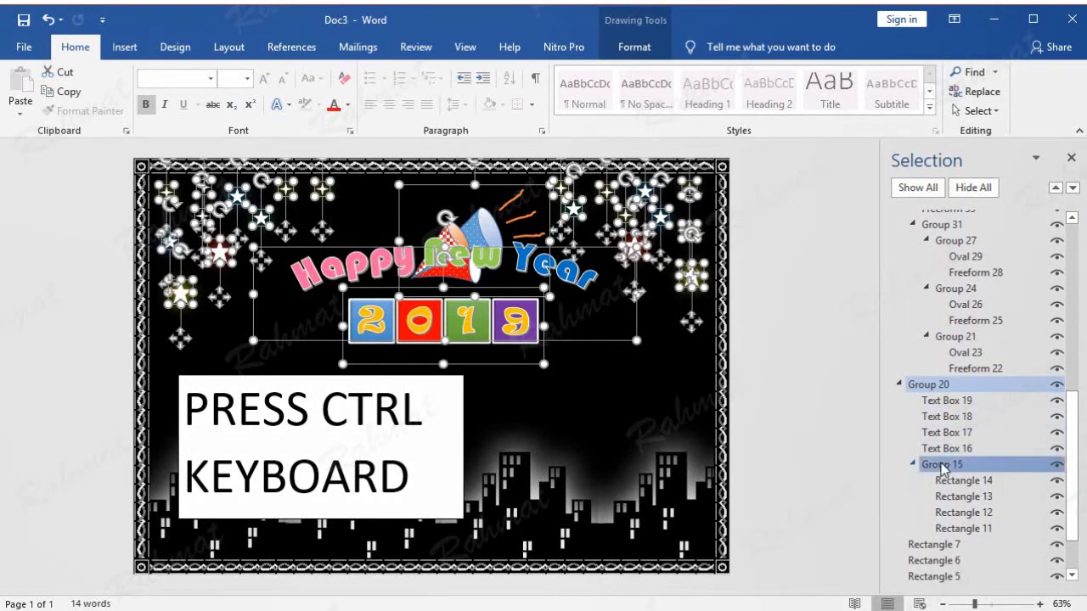
Step: Add Rectangles 5–7 and Text Boxes 1–4, copy everything, and return to PowerPoint
scroll(1078, 497, down, 2)
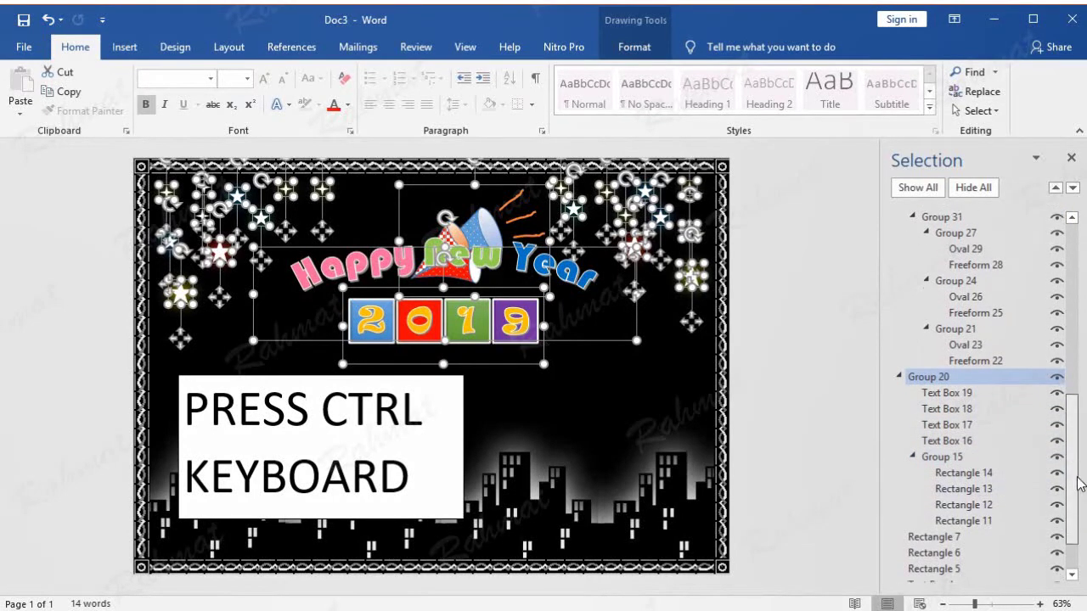
ctrl+click(968, 481)
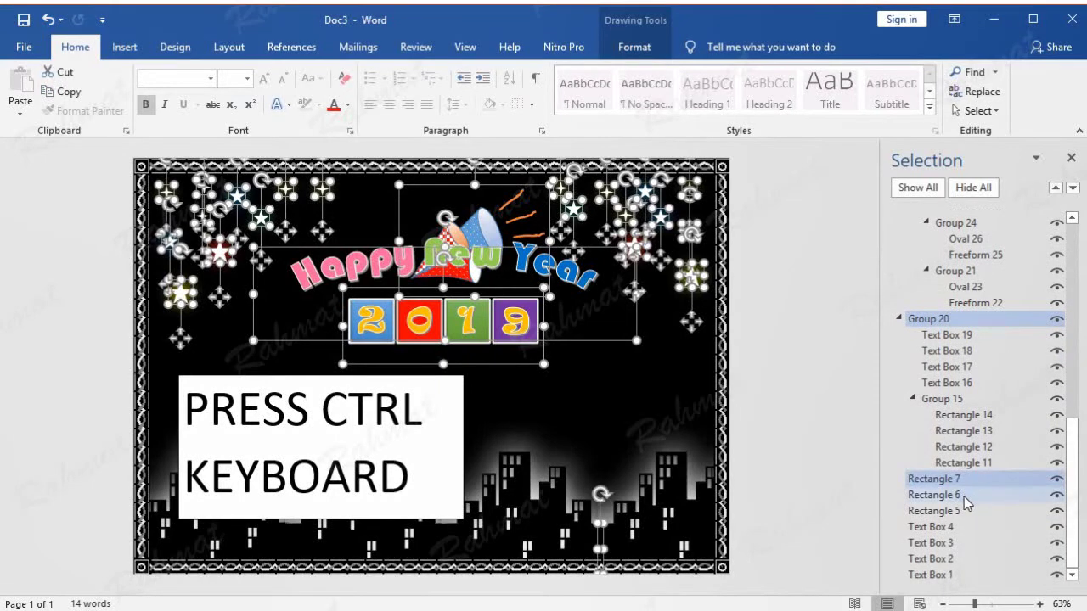
ctrl+click(963, 497)
ctrl+click(964, 512)
ctrl+click(965, 528)
ctrl+click(958, 545)
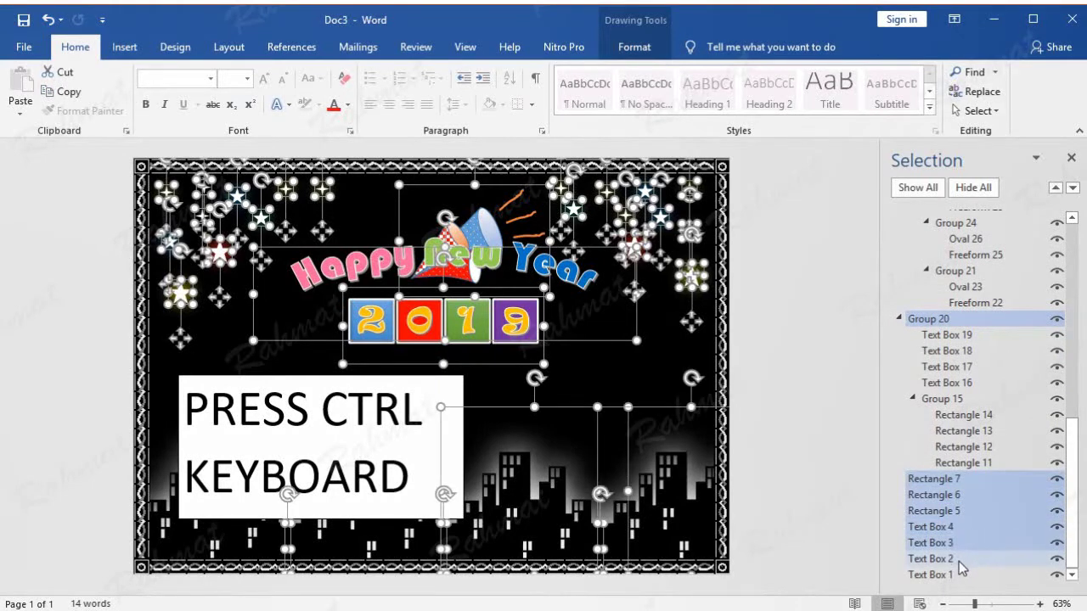
ctrl+click(958, 560)
ctrl+click(960, 577)
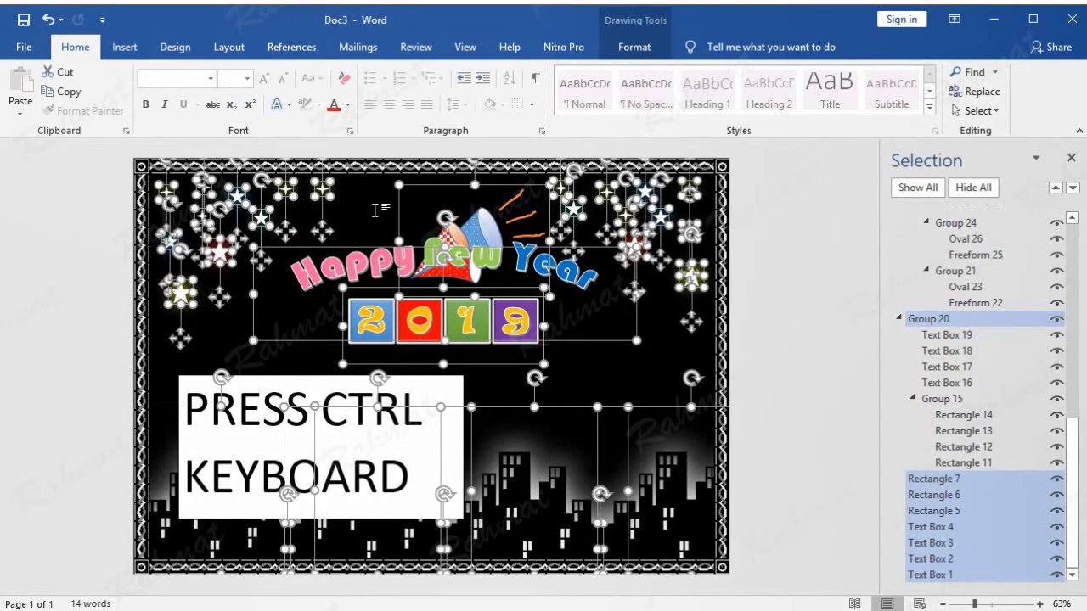
drag(1083, 454, 1084, 265)
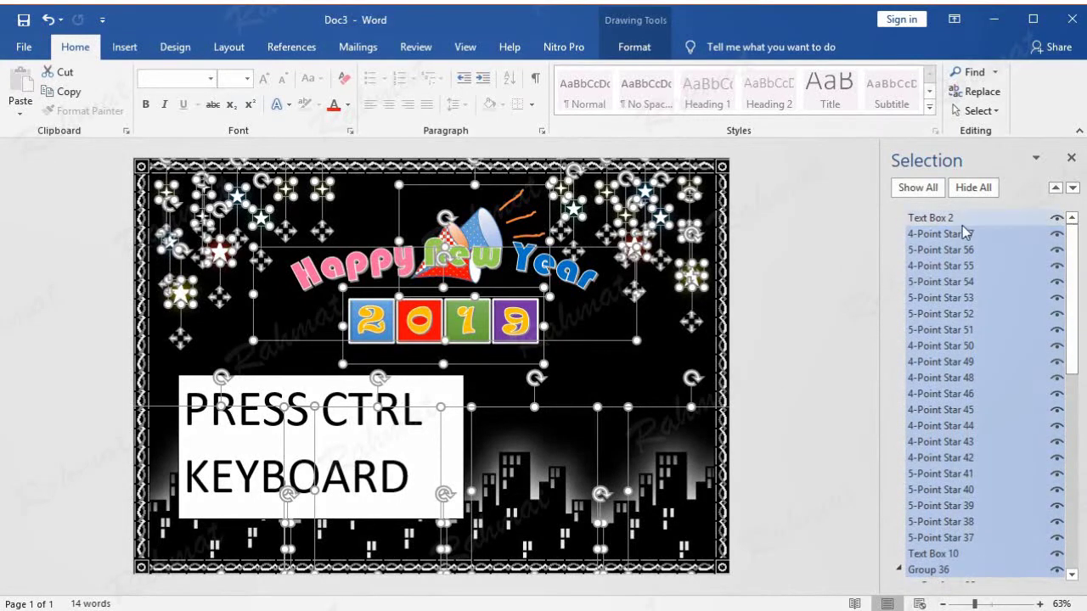
click(66, 91)
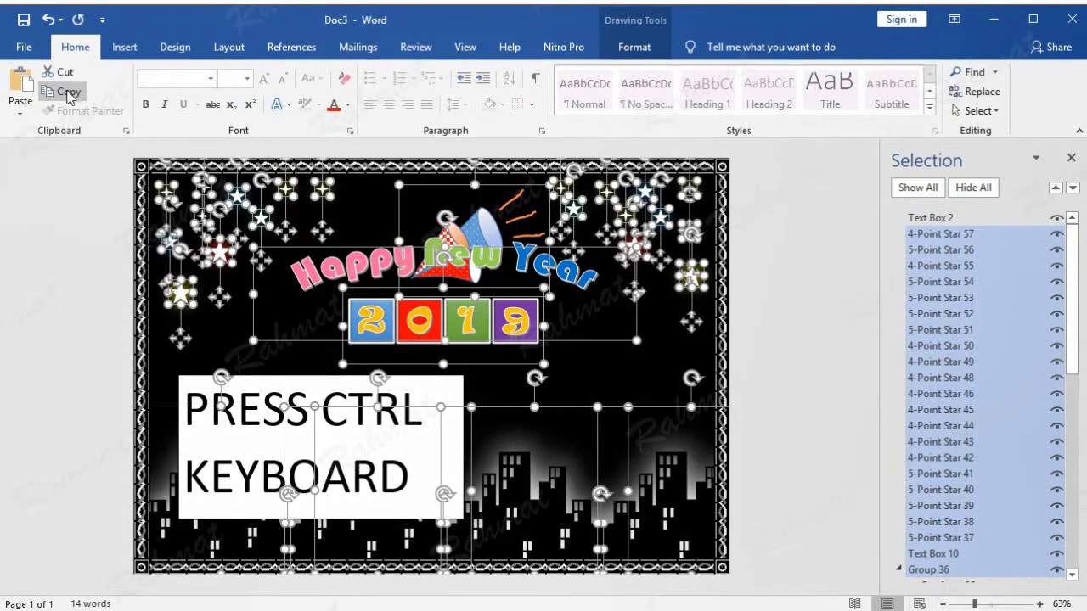
key(alt+Tab)
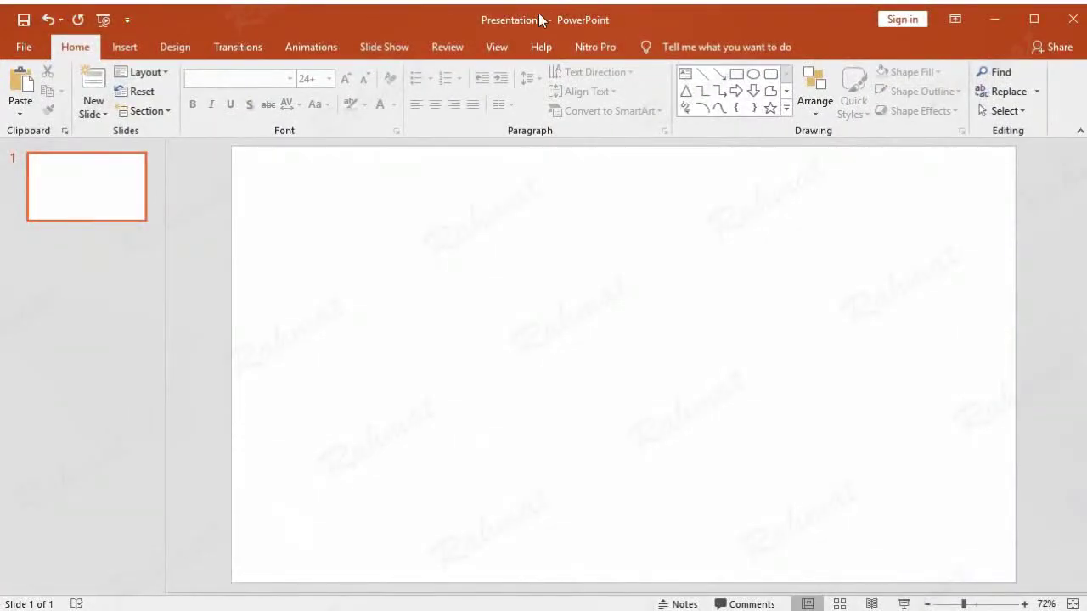
Step: Set a custom slide size of 11 × 8 inches and maximize the content to fit
click(166, 47)
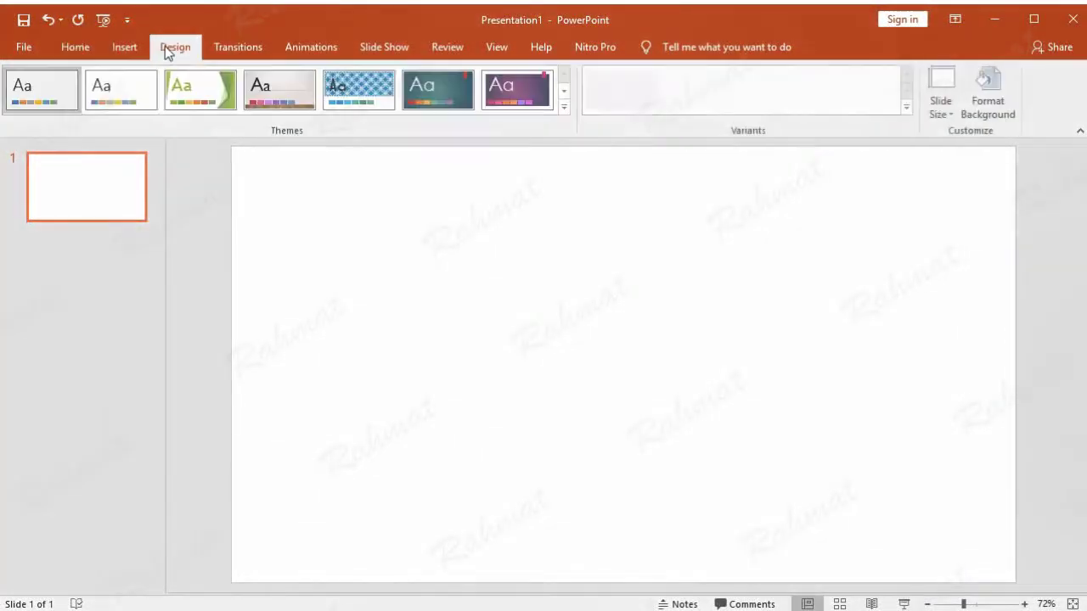
click(954, 115)
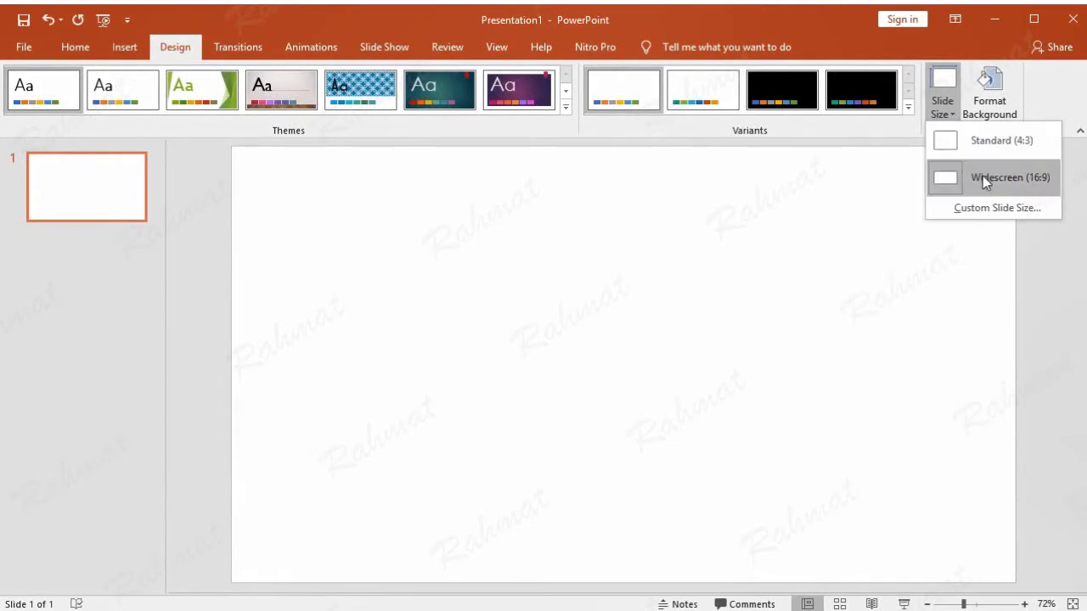
click(994, 207)
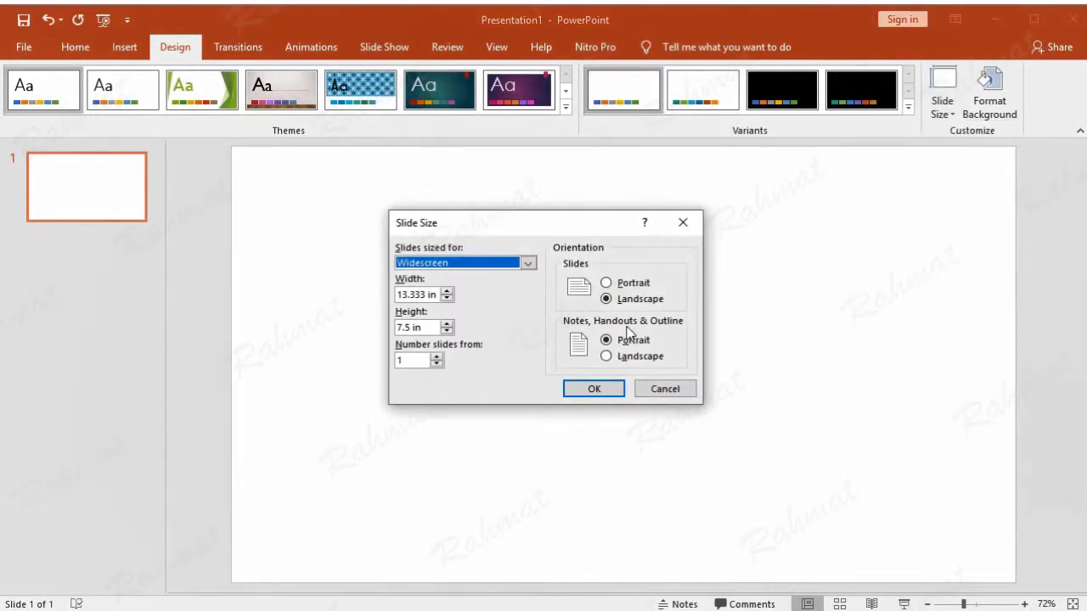
drag(427, 294, 378, 282)
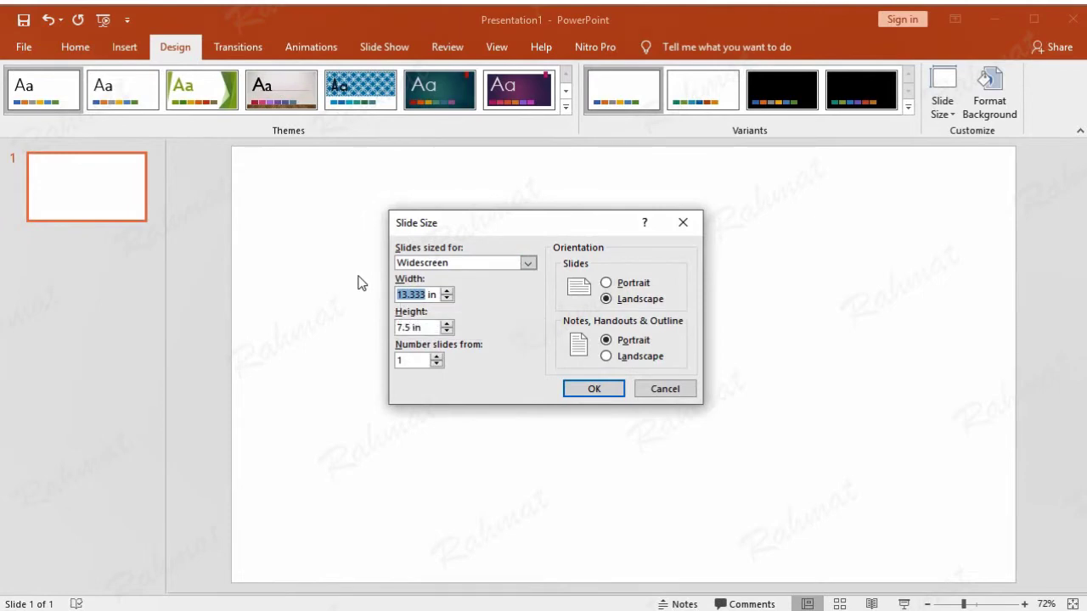
text(11)
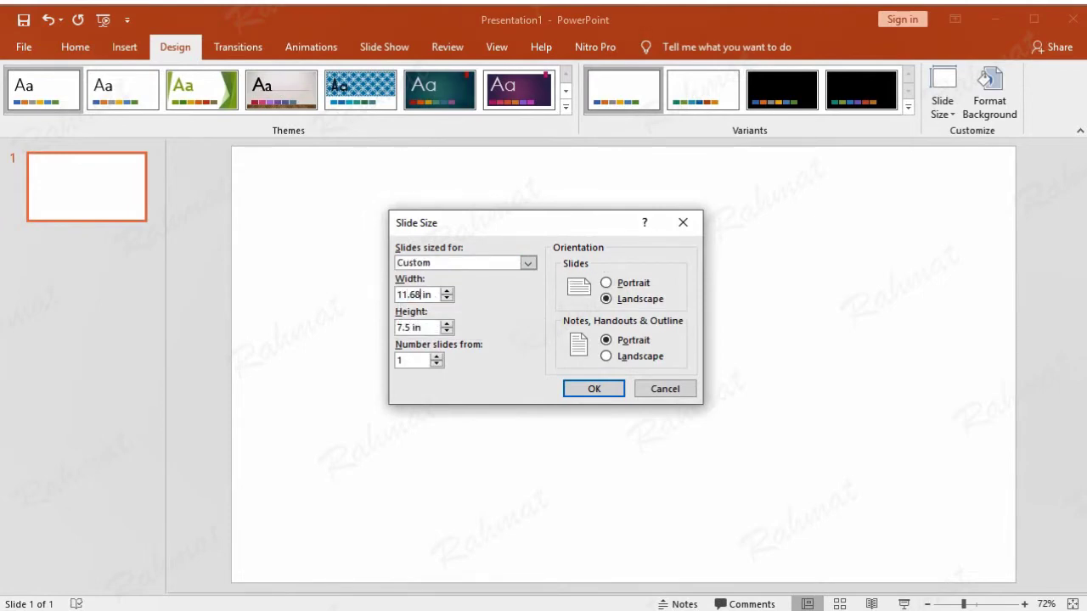
drag(405, 327, 376, 326)
text(8.271)
click(605, 392)
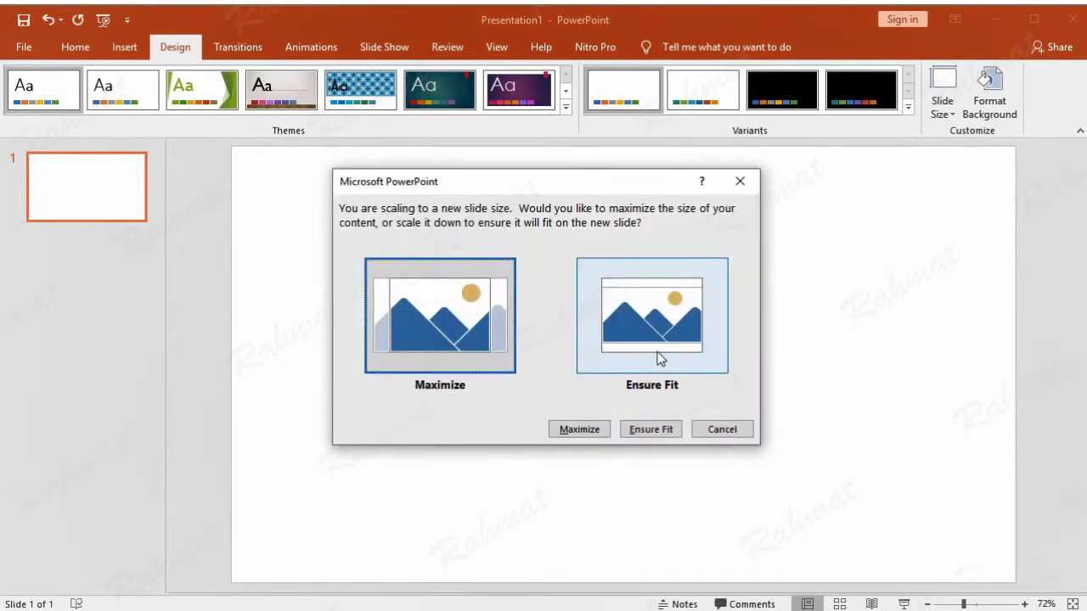
click(457, 304)
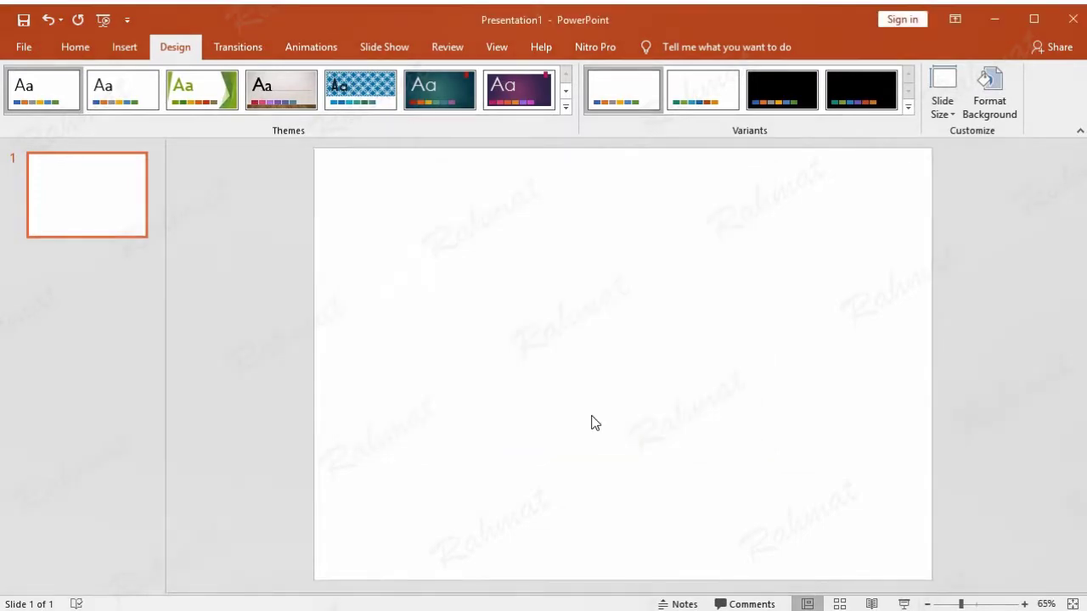
Step: Paste the copied New Year card artwork onto the slide
click(75, 46)
click(25, 79)
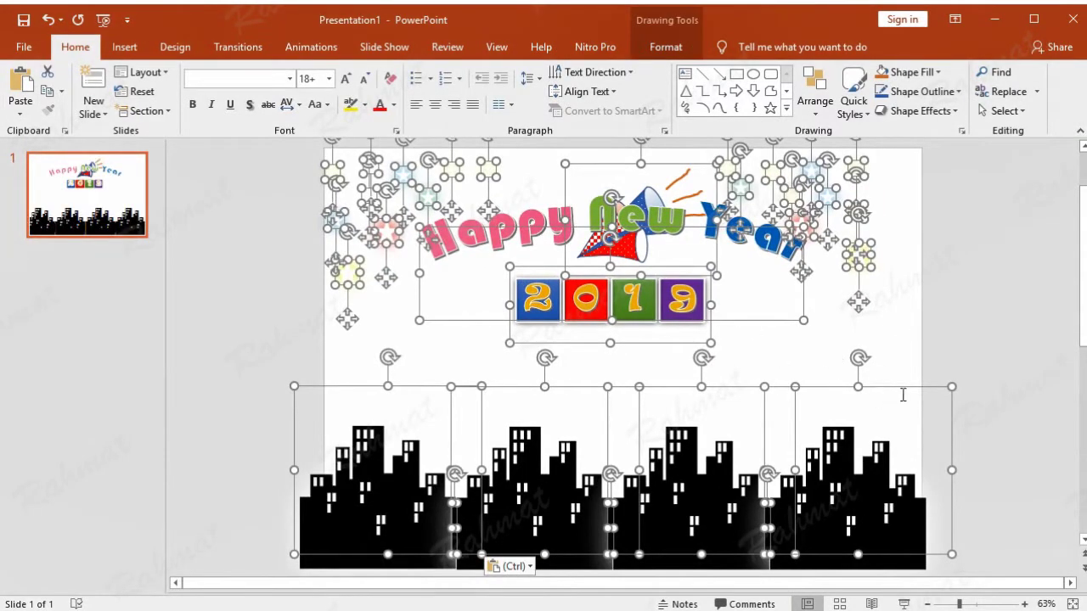
click(992, 330)
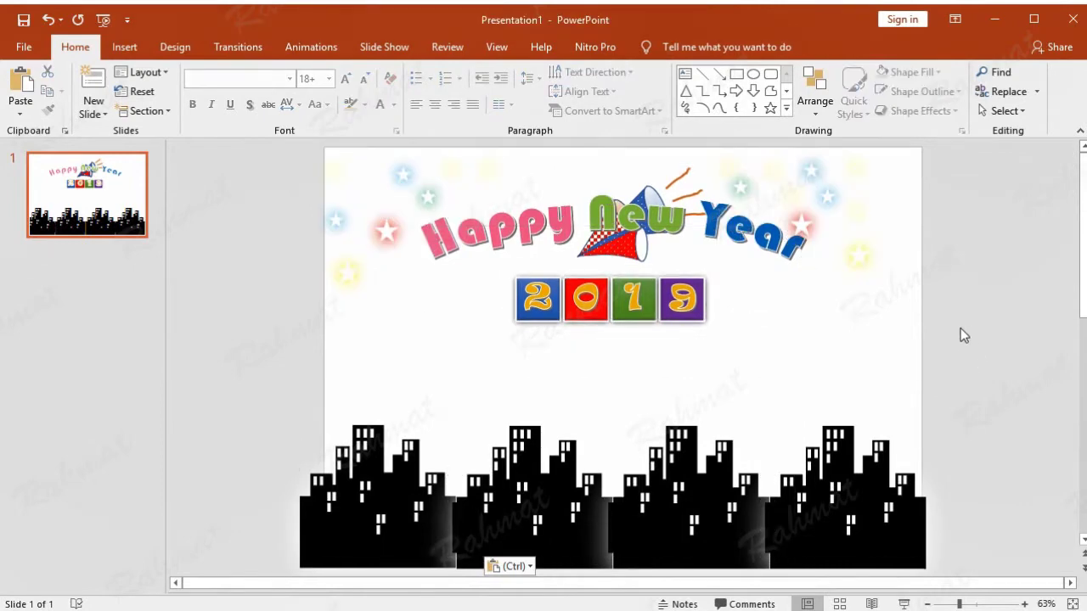
Step: Give the slide background a solid black fill
click(180, 47)
click(992, 107)
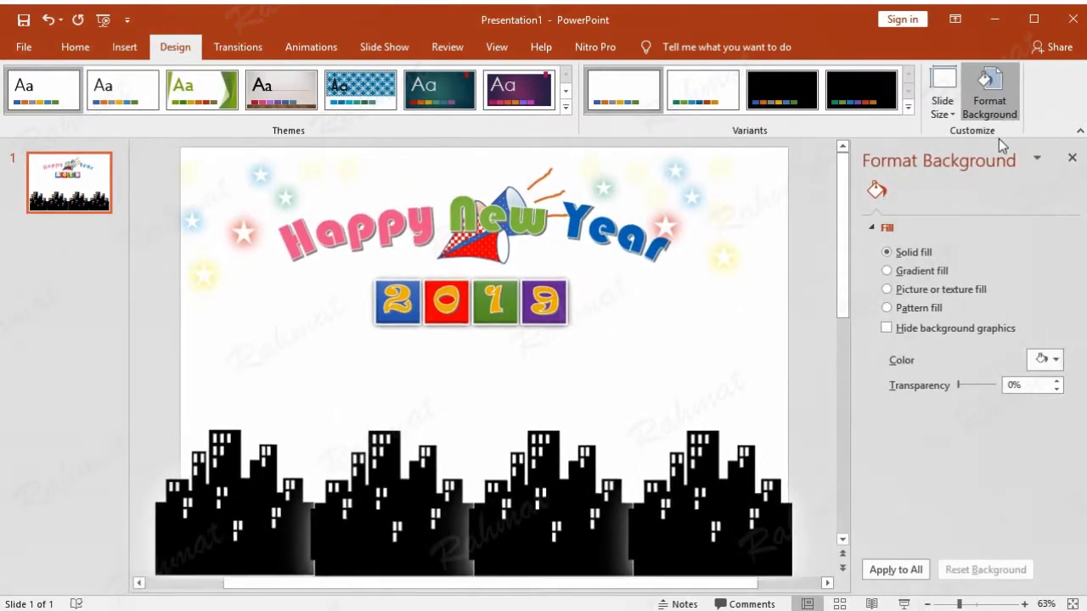
click(1055, 361)
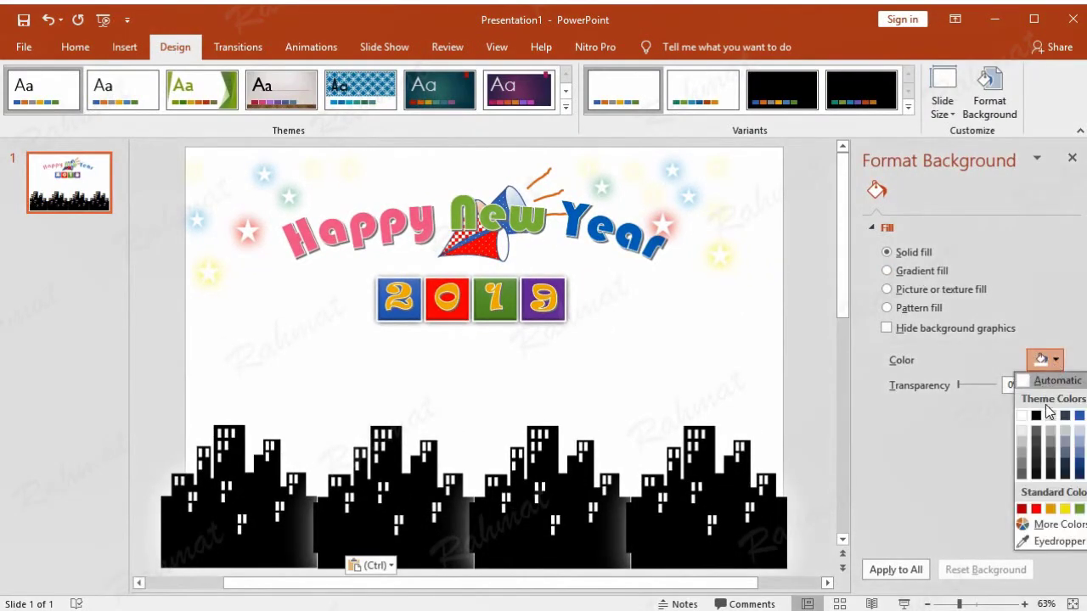
click(1036, 416)
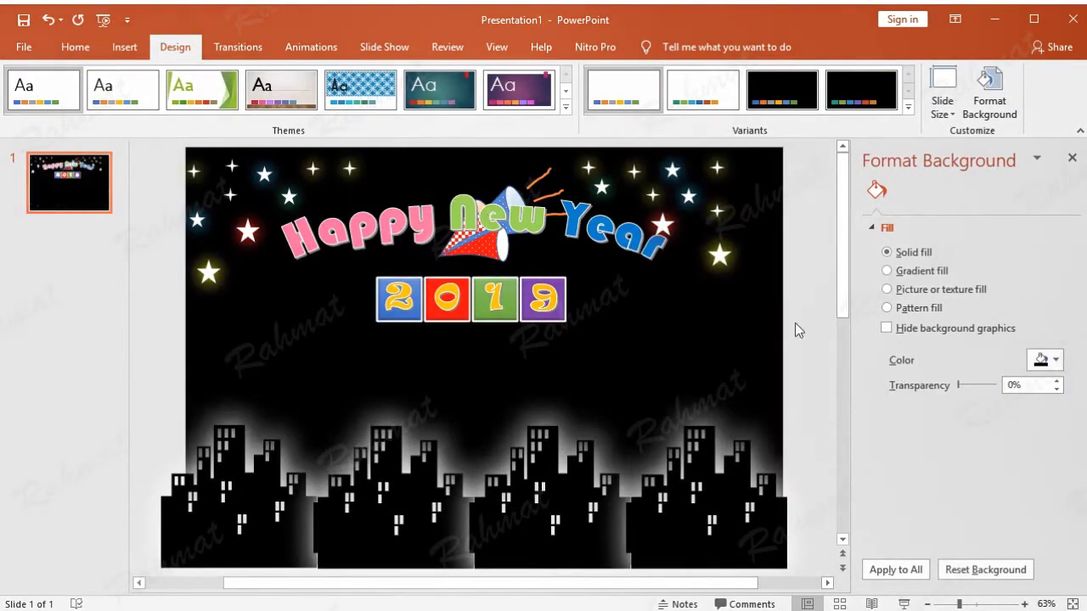
click(1071, 158)
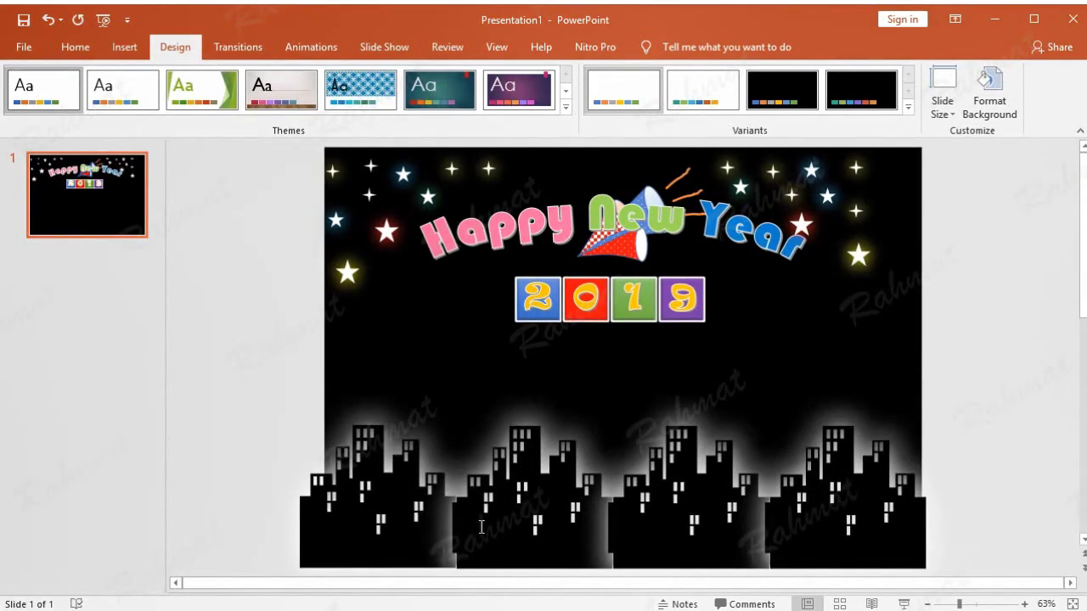
Step: Draw a narrow rectangle in the gap between the first two skyline buildings
click(121, 51)
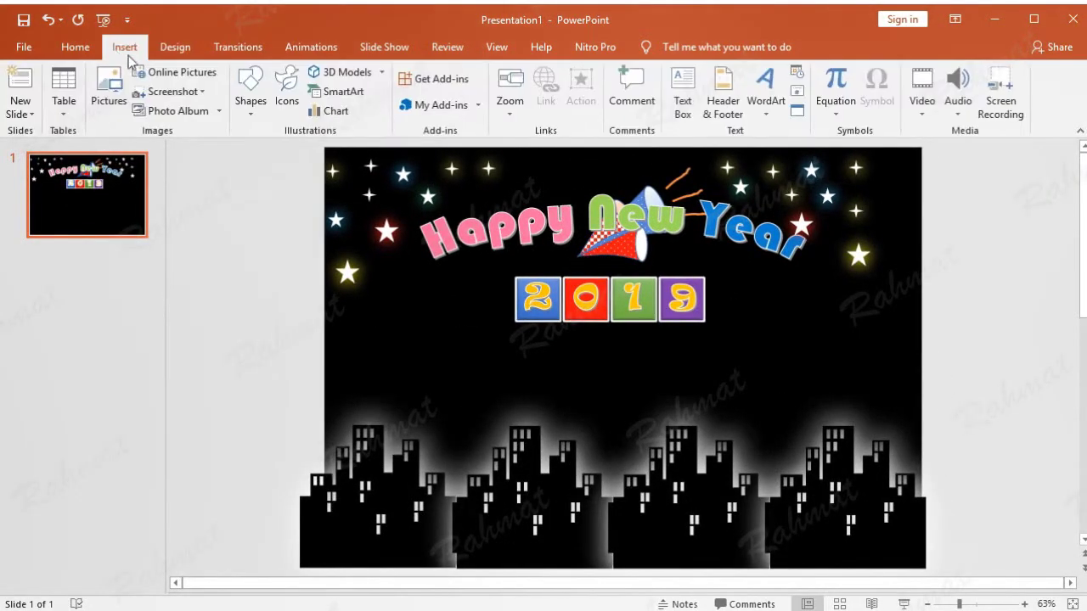
click(251, 110)
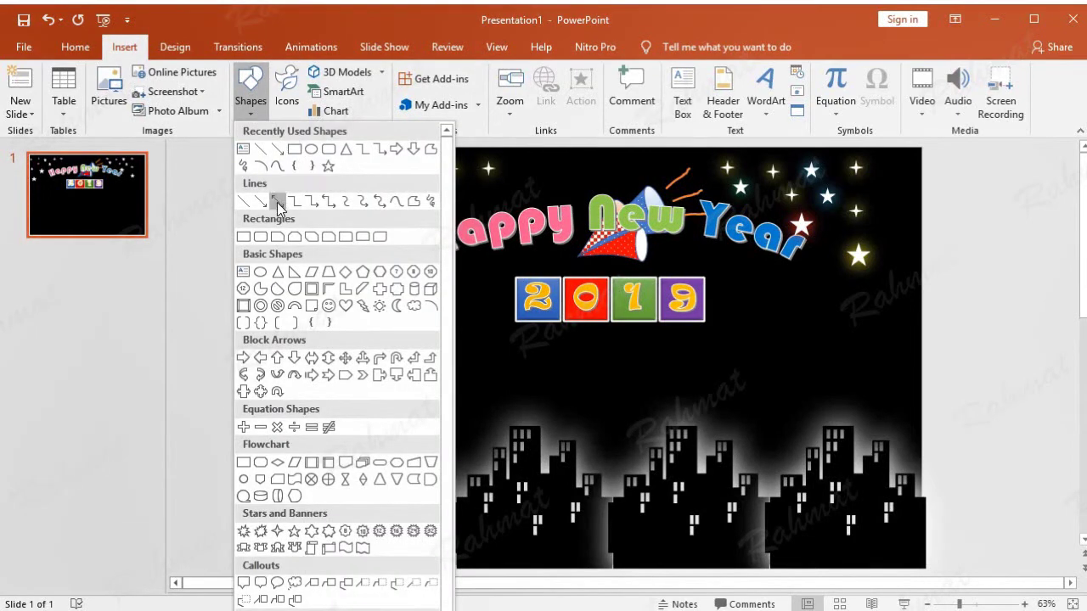
click(244, 236)
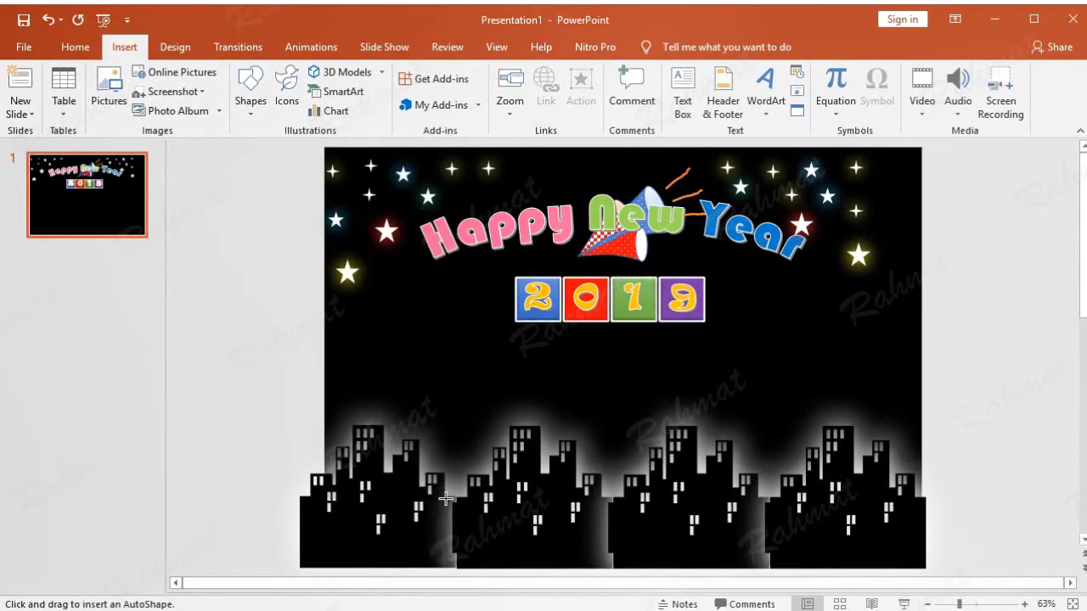
drag(445, 497, 462, 557)
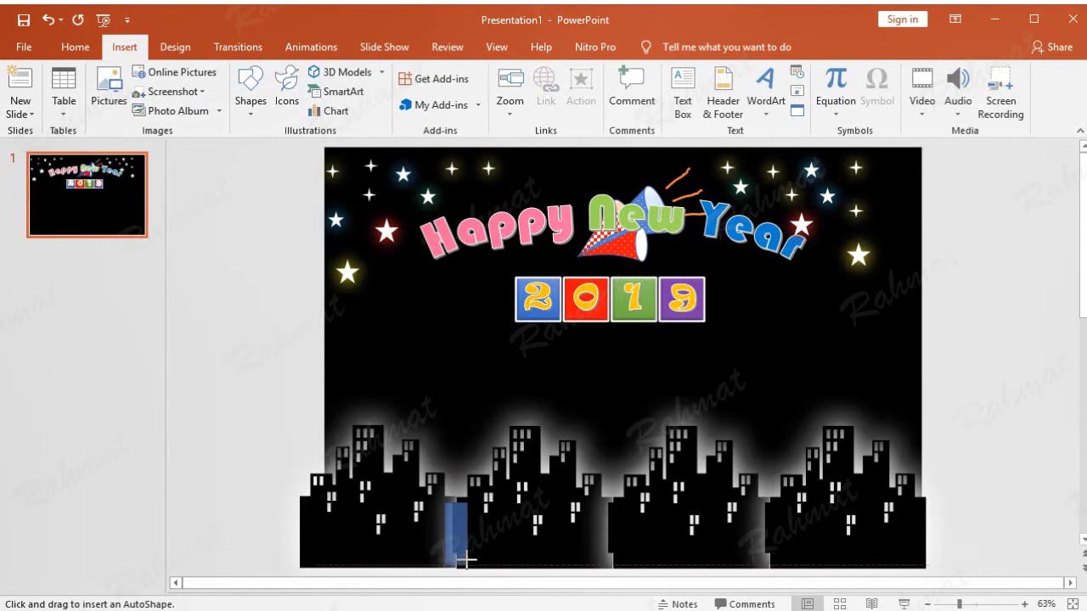
drag(463, 558, 467, 544)
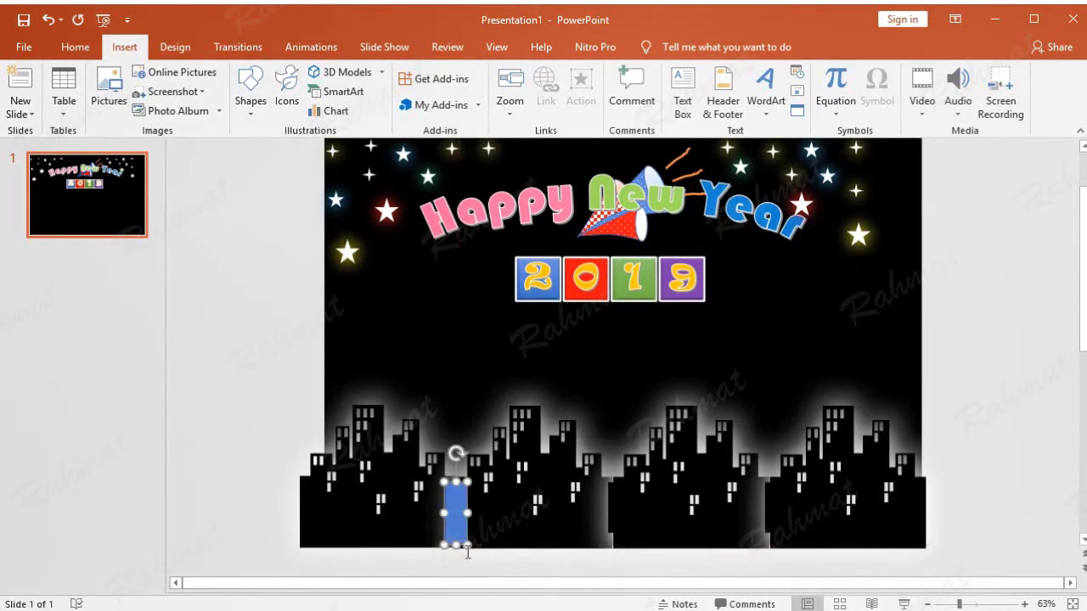
Step: Set the rectangle's height to 1.42 in and check its fit in the gap
click(1040, 77)
key(ctrl+Up)
key(ctrl+Up)
key(ctrl+Up)
key(ctrl+Up)
key(ctrl+Up)
key(ctrl+Up)
key(ctrl+Up)
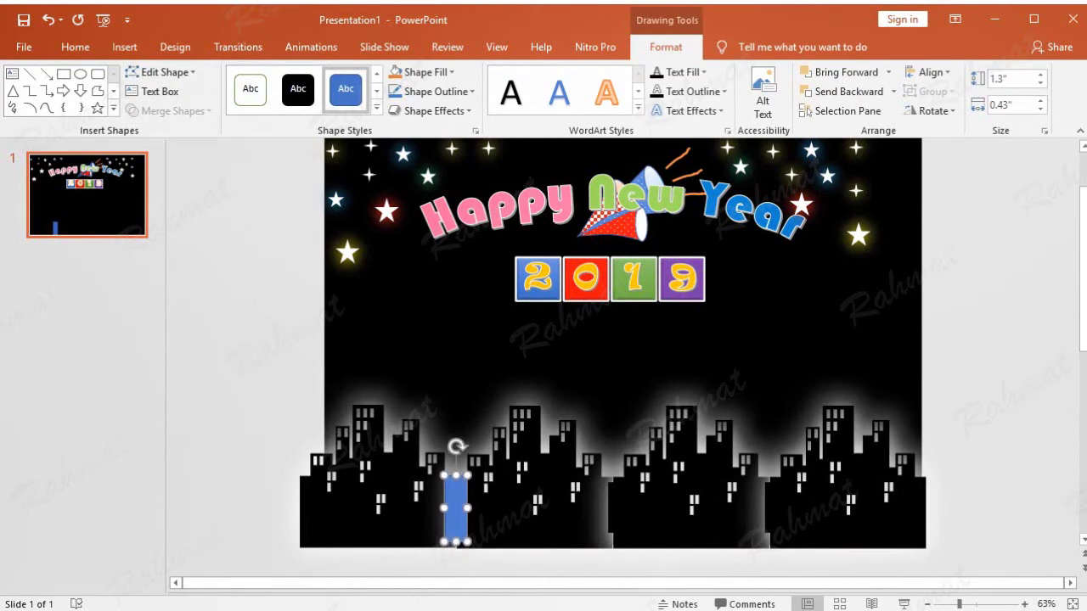
click(1041, 75)
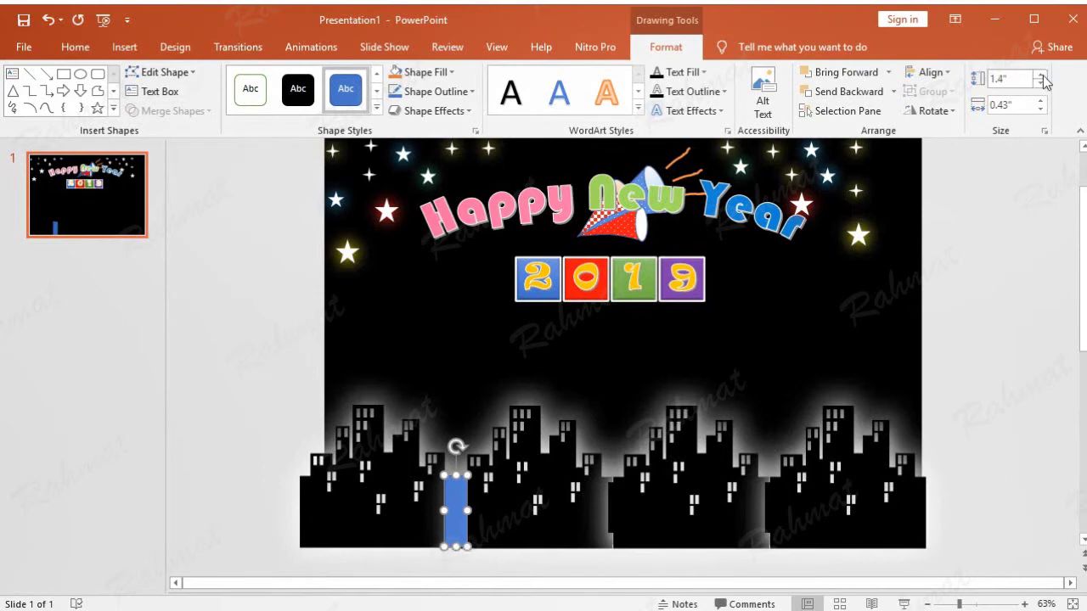
click(988, 370)
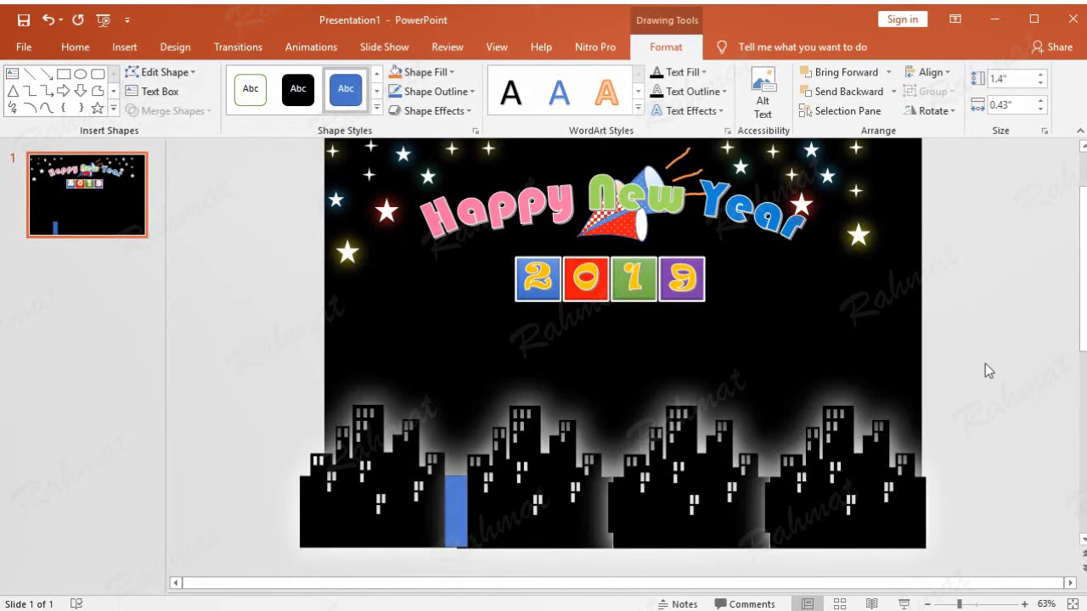
click(456, 513)
click(1019, 80)
click(1004, 78)
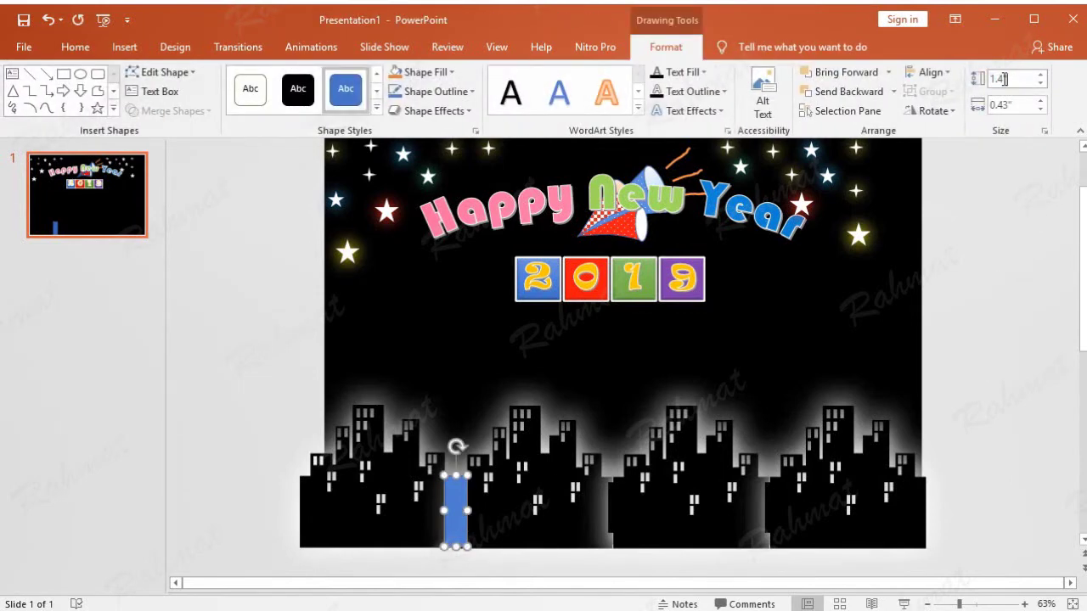
click(1000, 383)
click(455, 506)
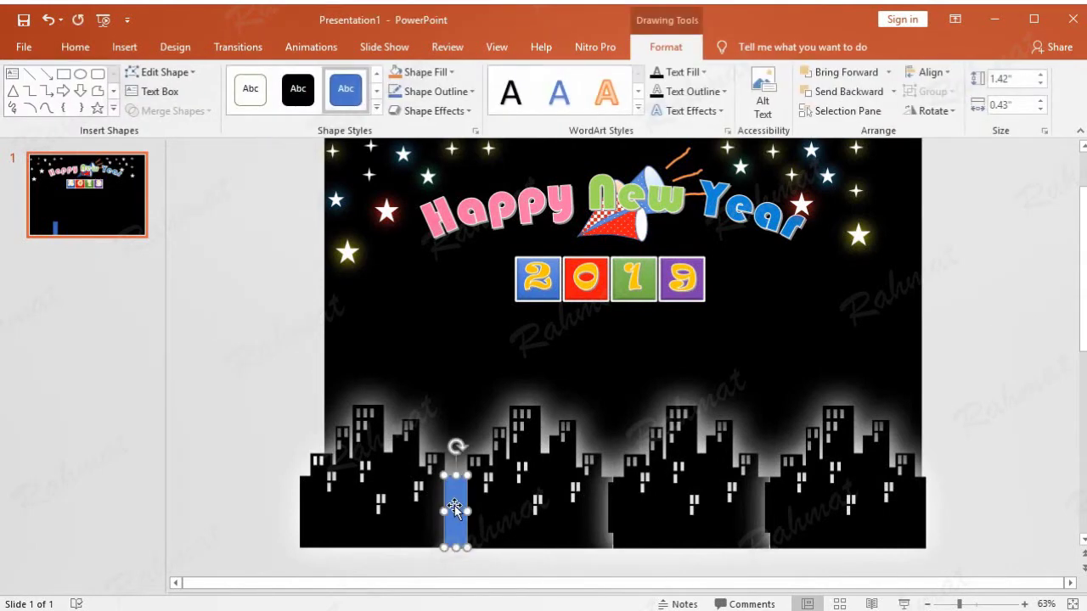
click(1006, 436)
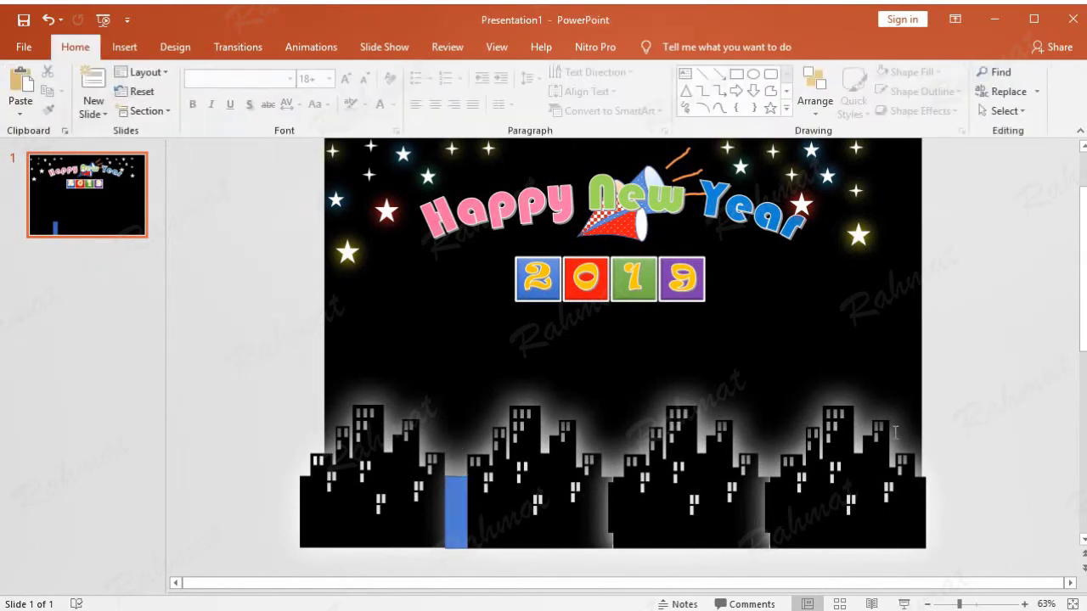
click(456, 509)
click(973, 400)
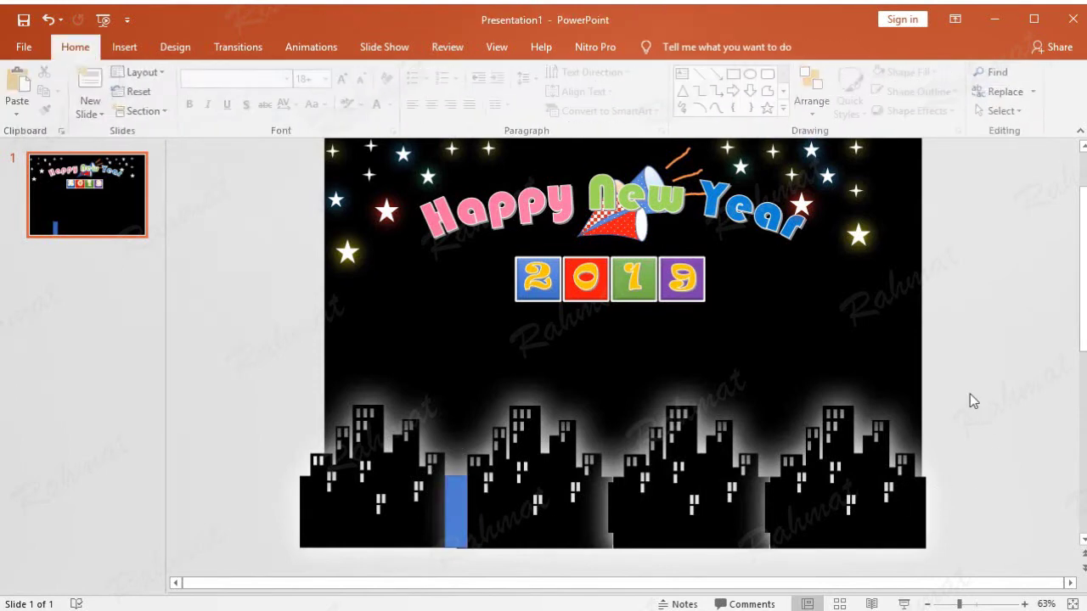
click(454, 532)
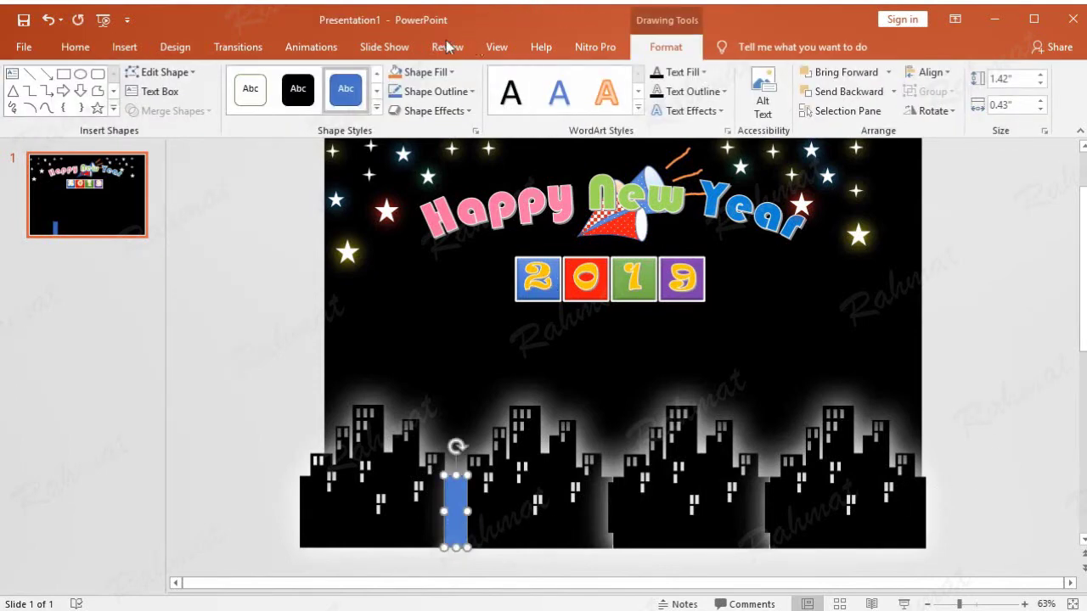
click(446, 73)
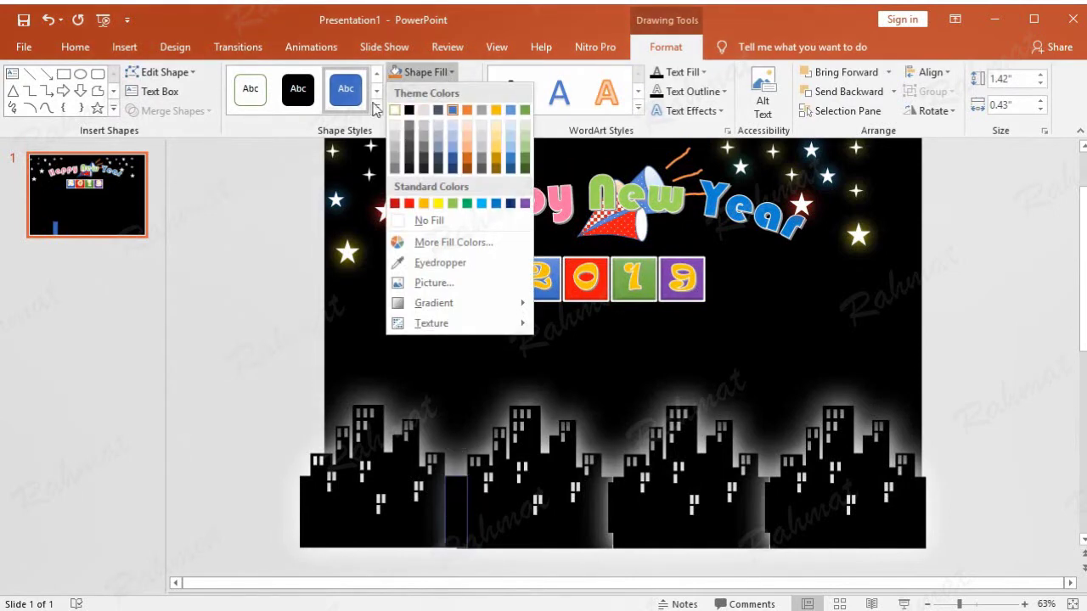
Step: Fill the gap rectangle black to match the buildings
click(297, 88)
click(297, 88)
click(393, 569)
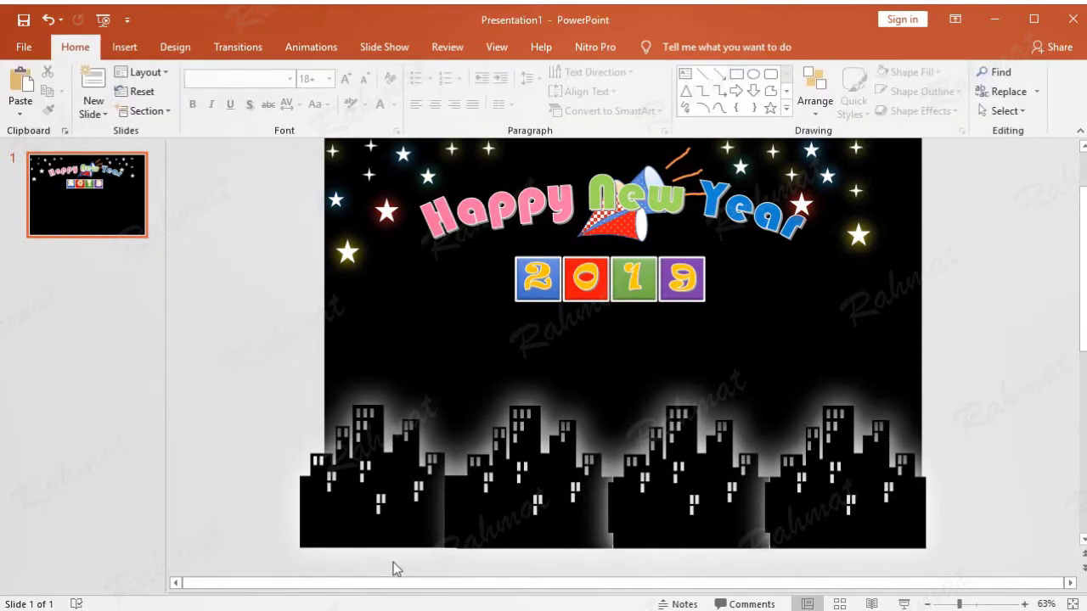
click(461, 518)
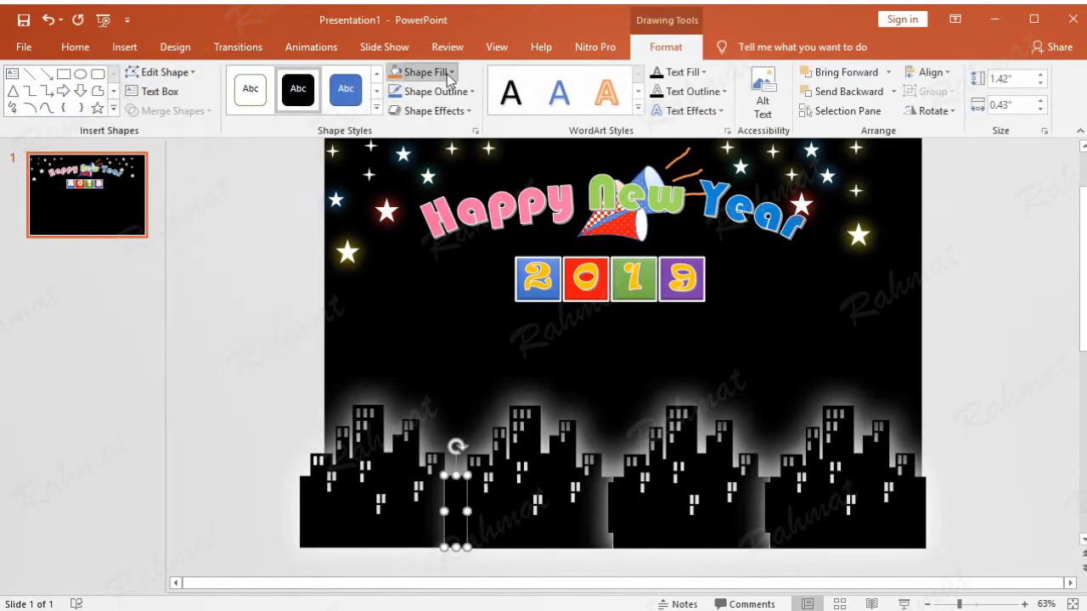
click(416, 72)
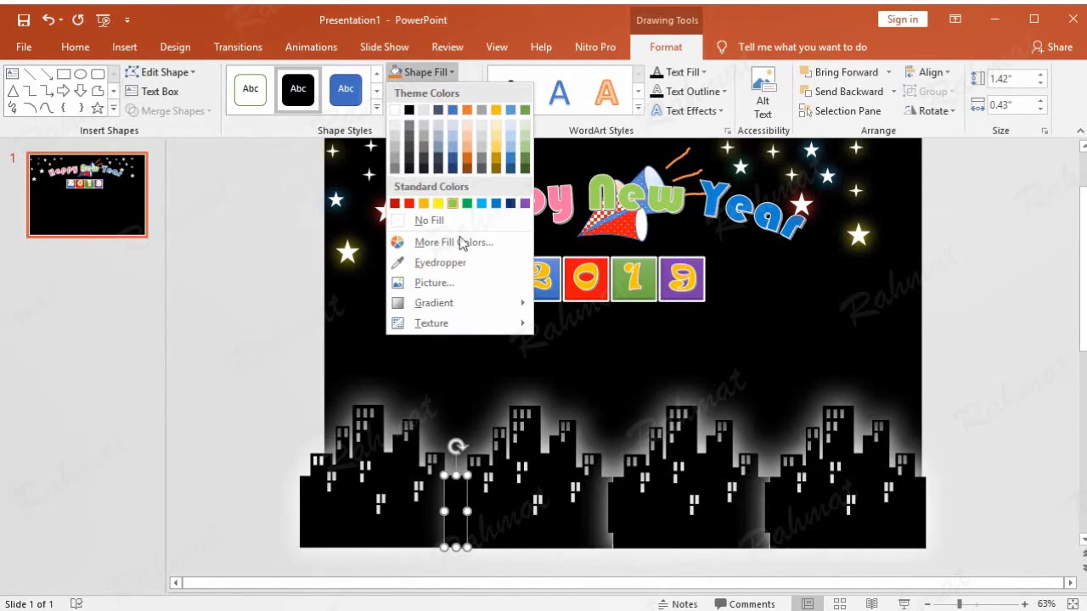
click(443, 514)
Step: Widen the black filler to 0.6 in and copy it
drag(443, 511, 432, 511)
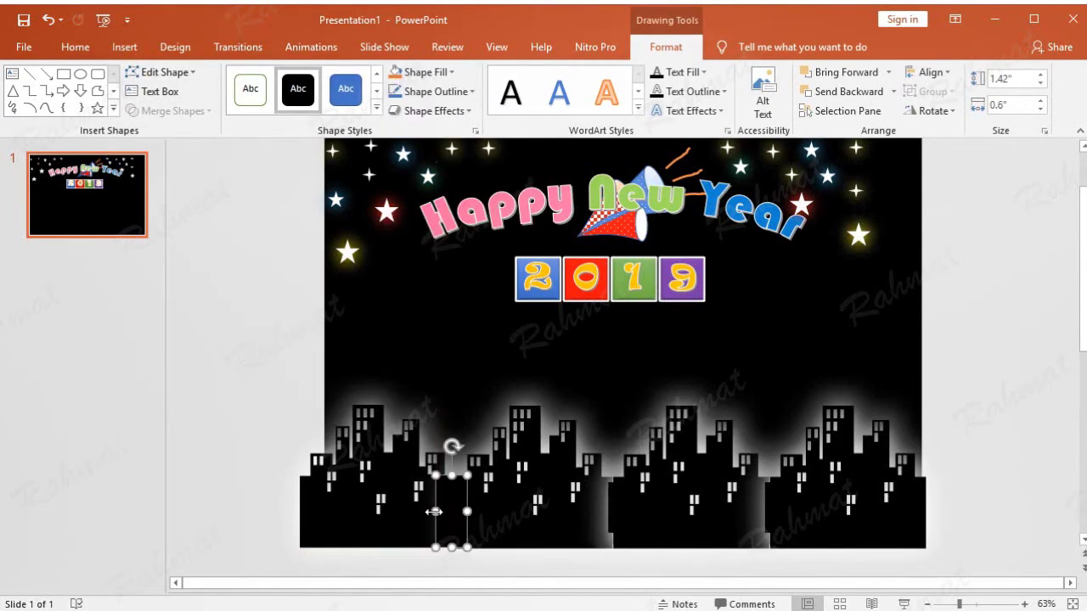
click(996, 502)
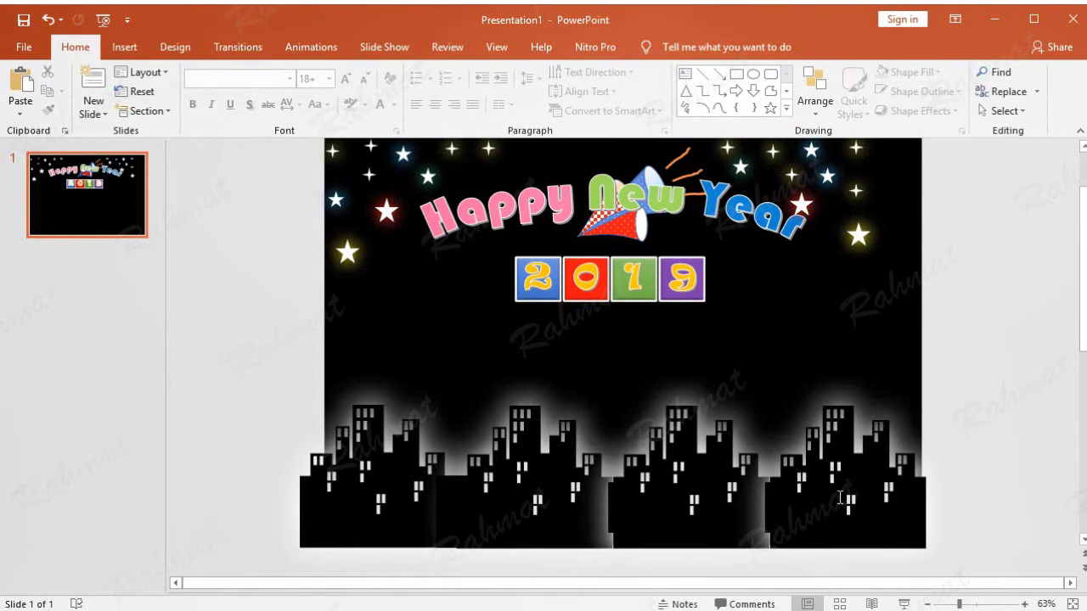
click(452, 506)
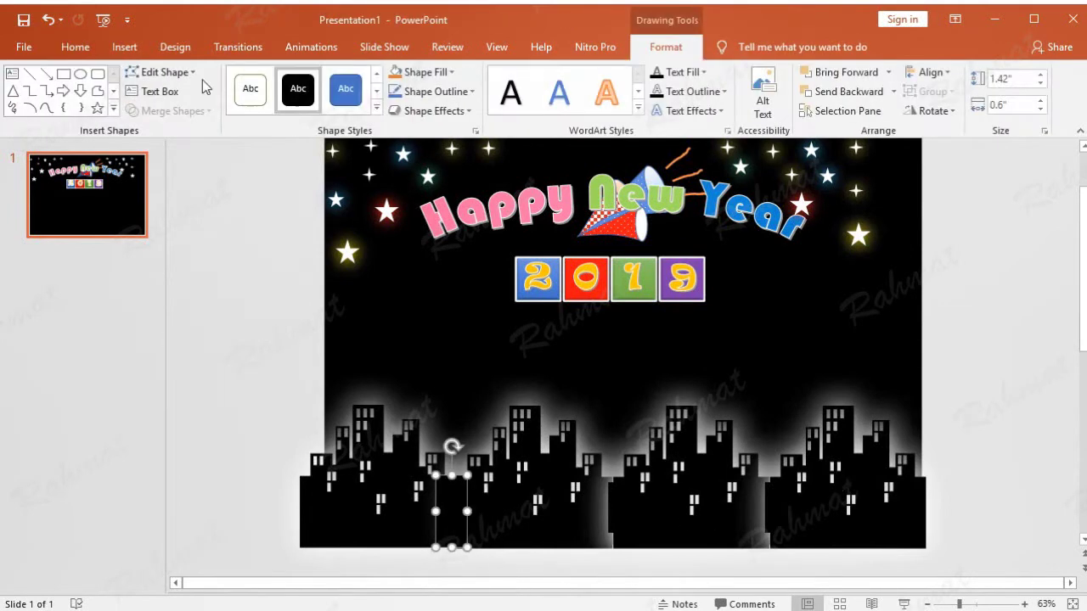
click(75, 48)
click(49, 100)
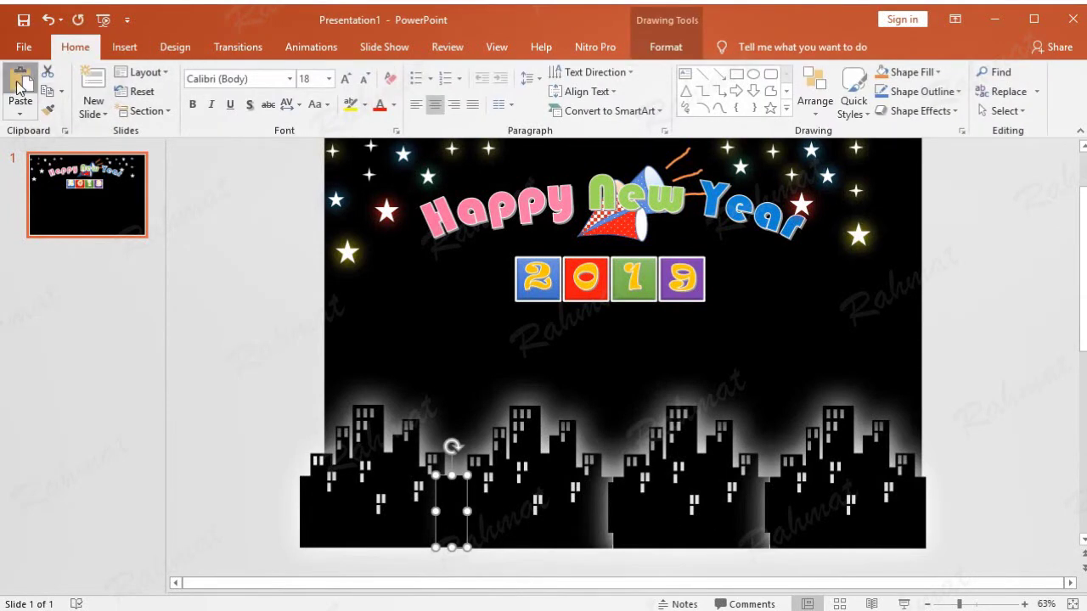
Step: Paste a copy of the filler into the second skyline gap and widen it to cover the gap
click(20, 81)
mouse_move(452, 510)
mouse_down()
mouse_move(600, 493)
mouse_move(614, 504)
mouse_up()
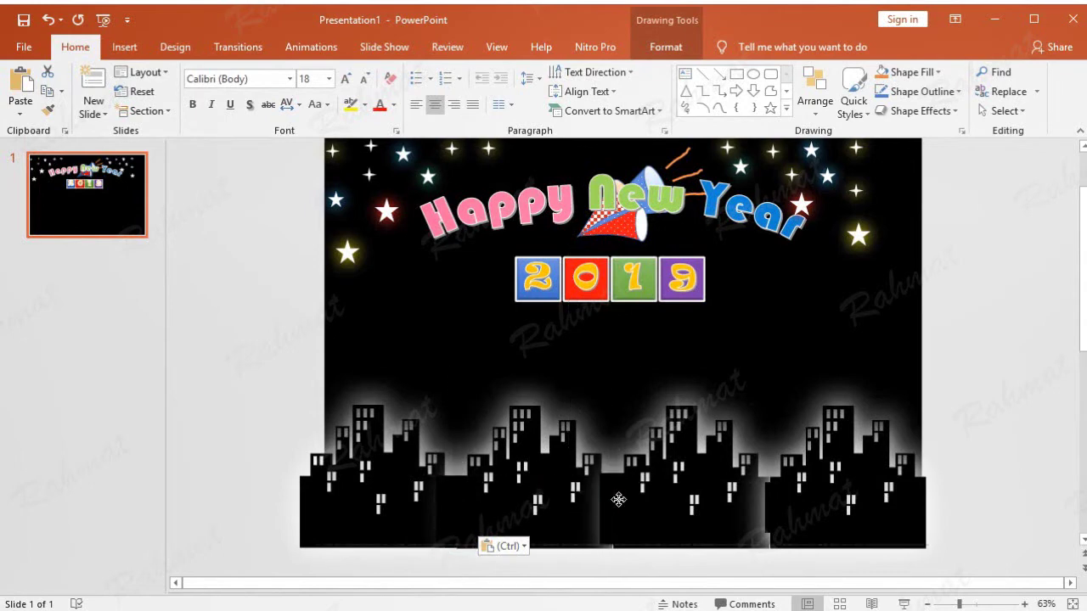
drag(616, 504, 614, 502)
click(979, 433)
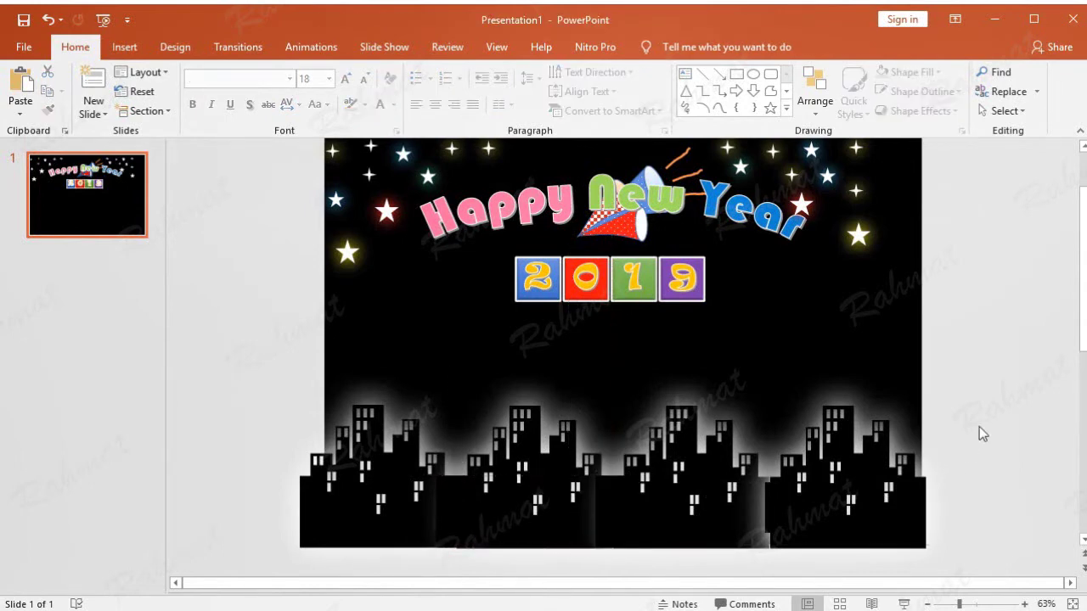
click(604, 503)
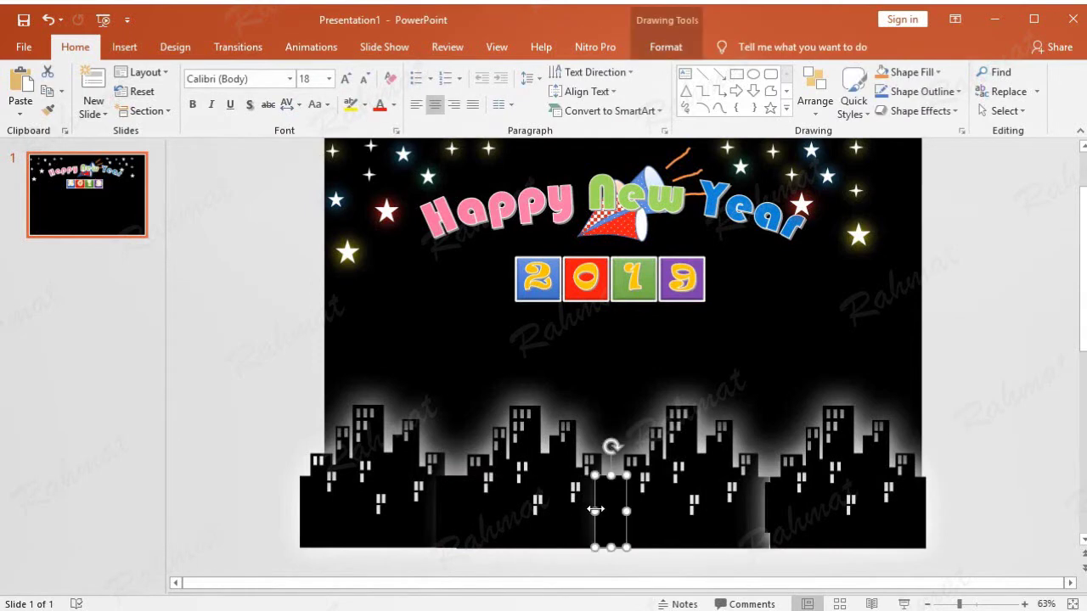
drag(595, 511, 638, 512)
click(960, 409)
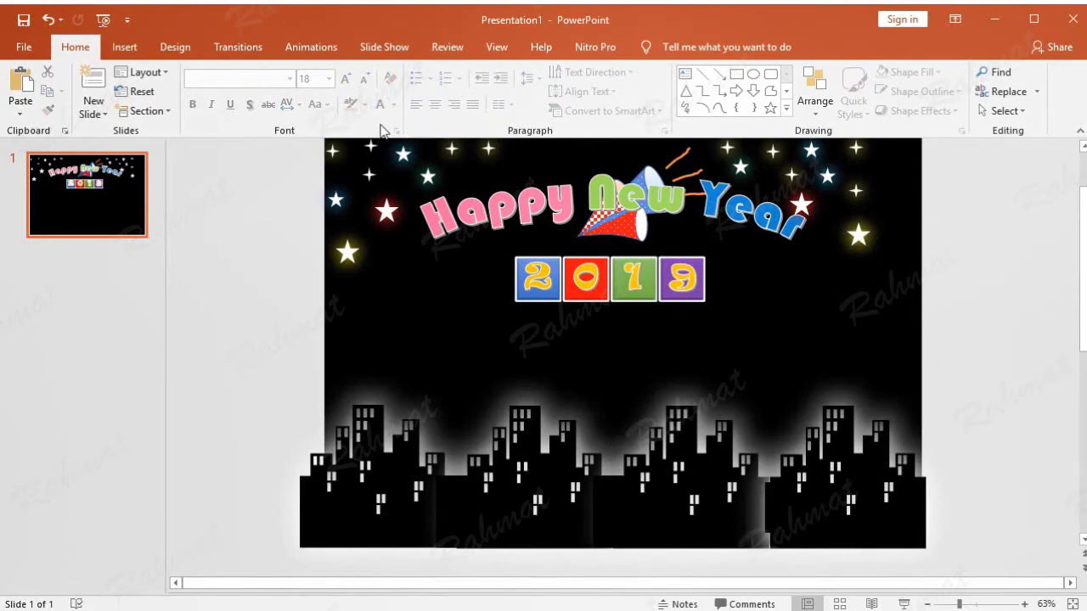
Step: Paste another copy into the third skyline gap
click(20, 84)
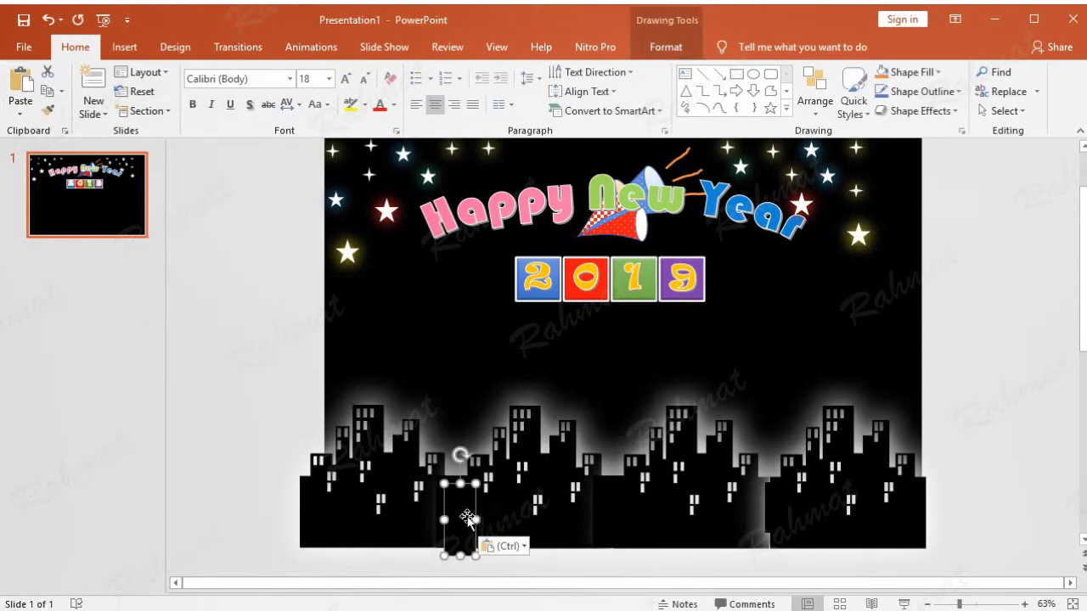
drag(467, 518, 772, 510)
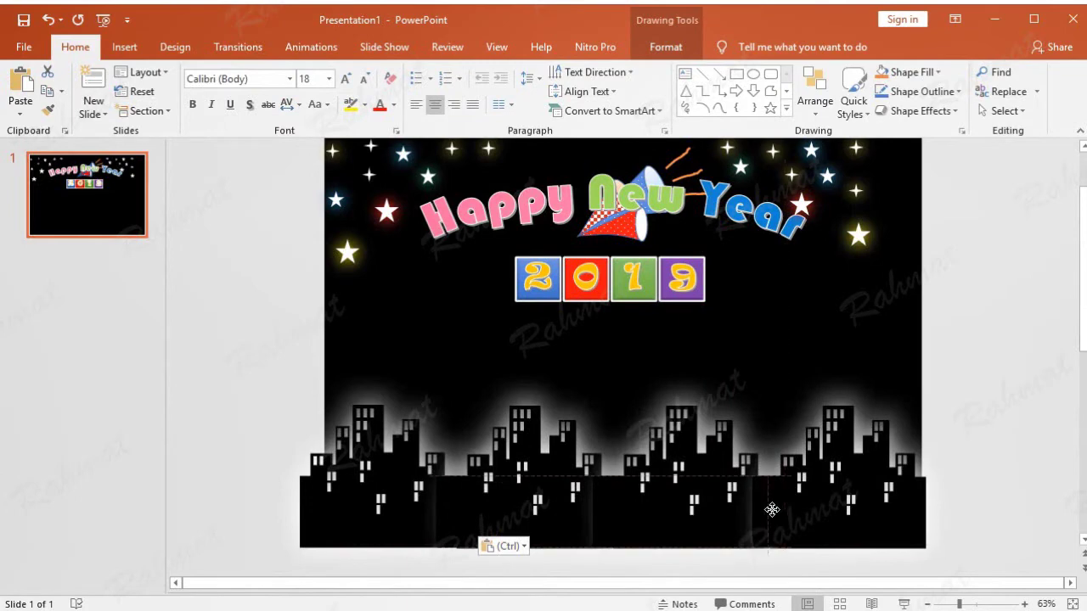
drag(772, 509, 738, 515)
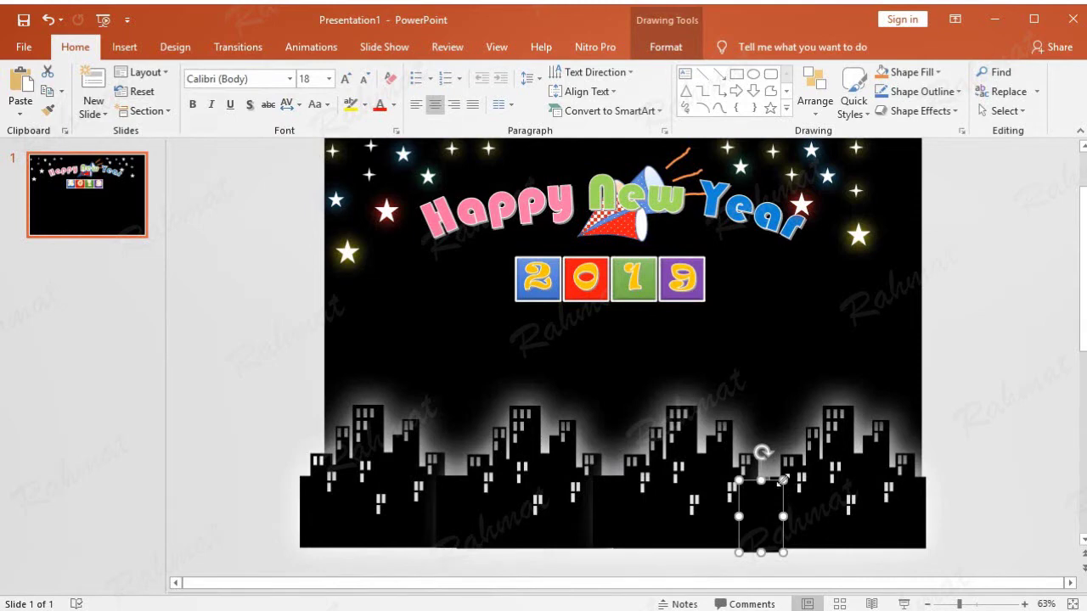
click(966, 469)
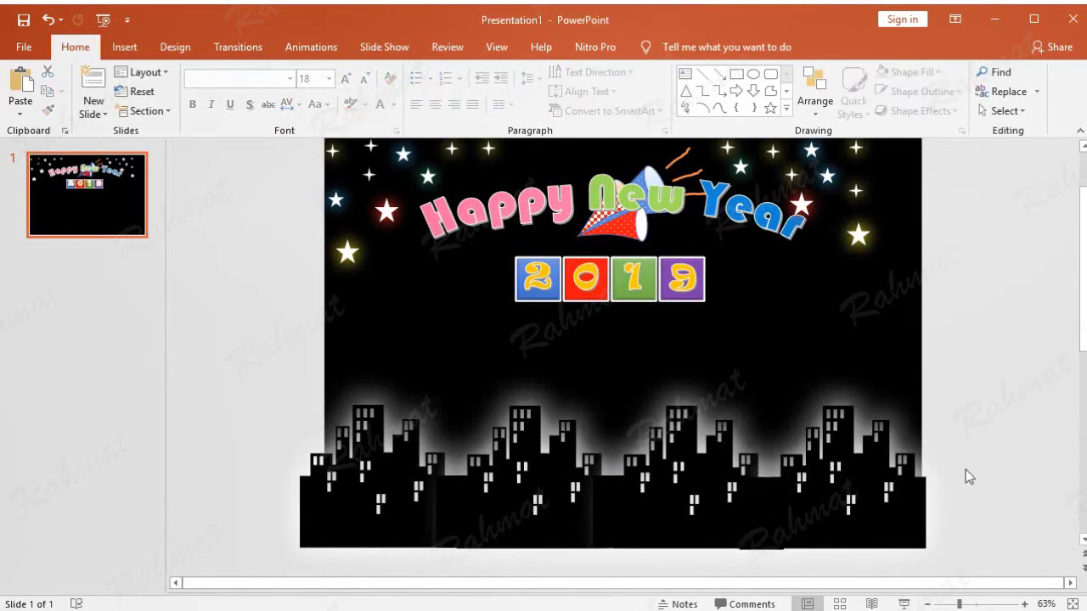
click(775, 504)
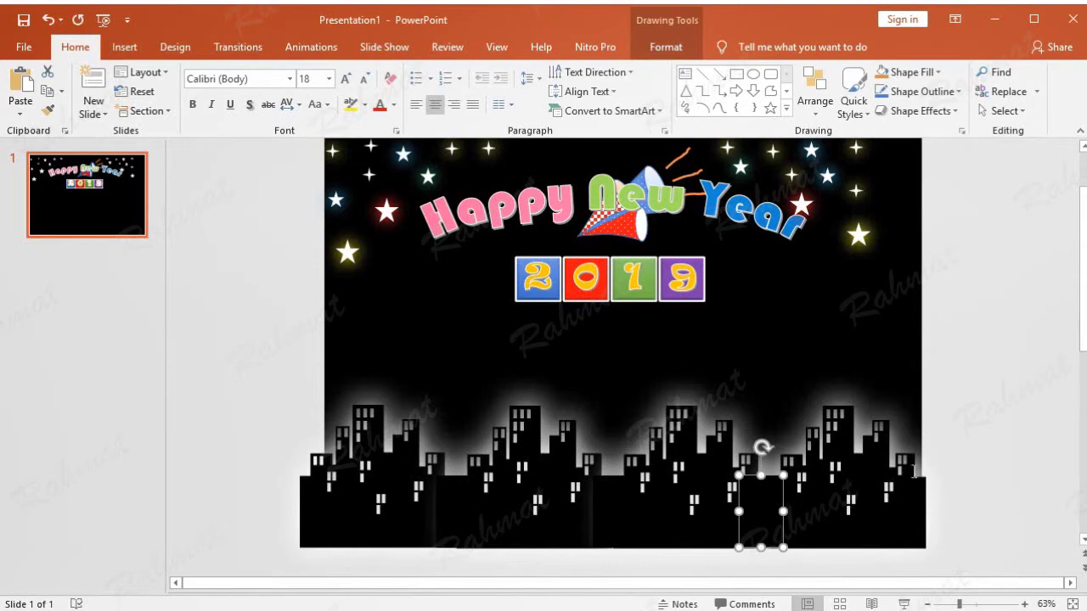
click(974, 458)
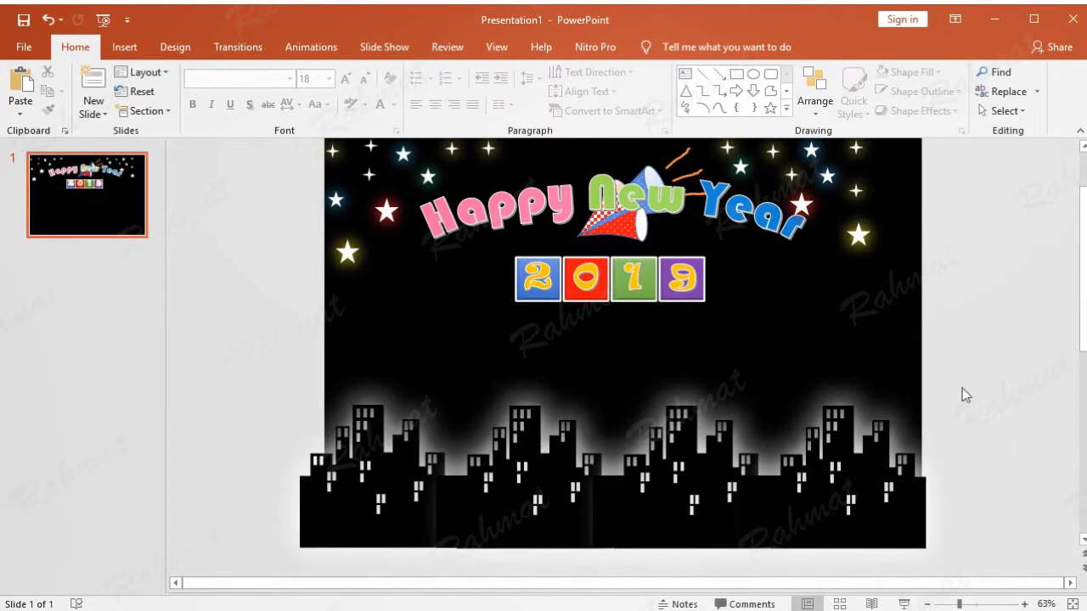
click(124, 47)
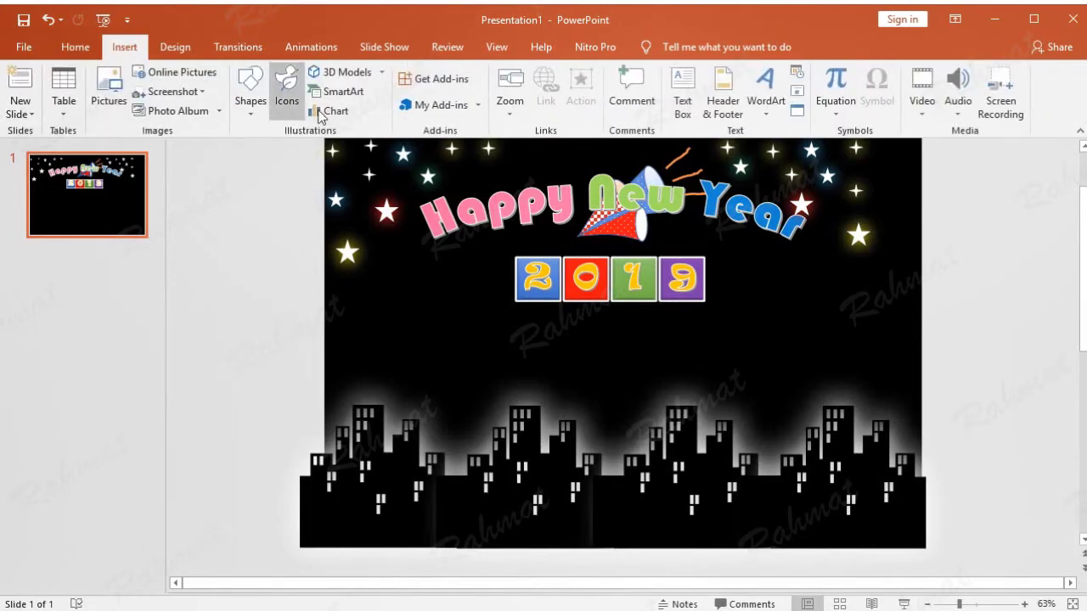
Step: Draw a 3.58 × 2.92 in rectangle and move it to the slide's lower-left corner
click(253, 109)
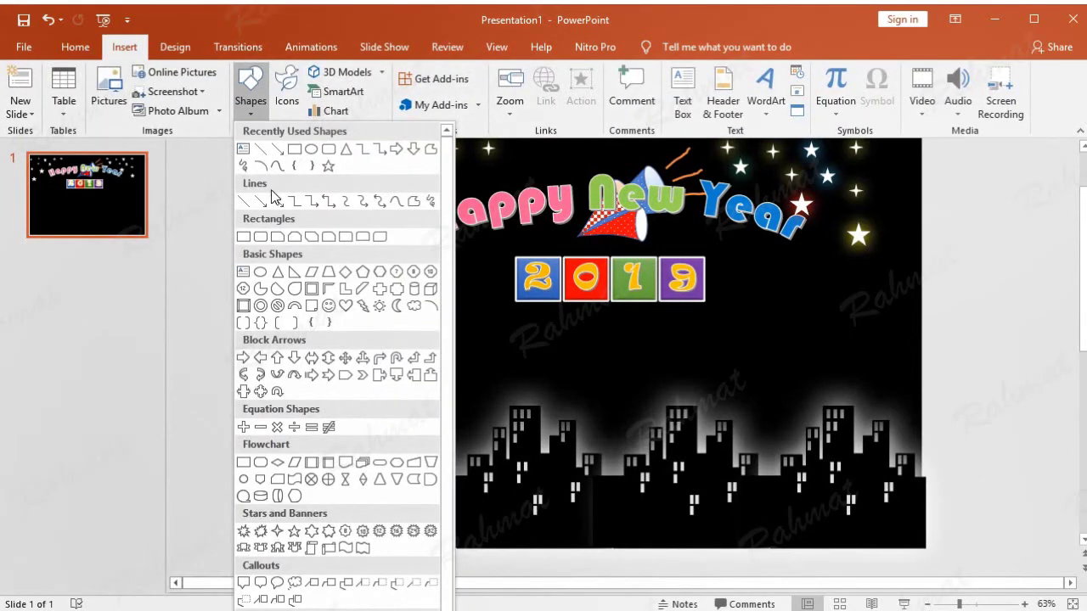
click(244, 236)
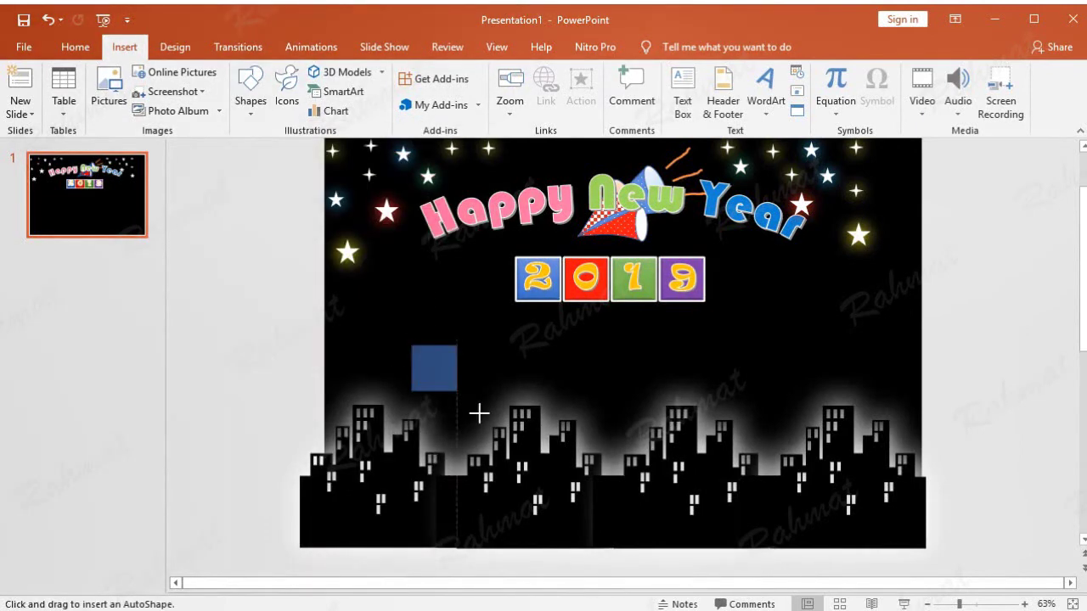
drag(412, 347, 543, 465)
click(1023, 79)
text(3.58)
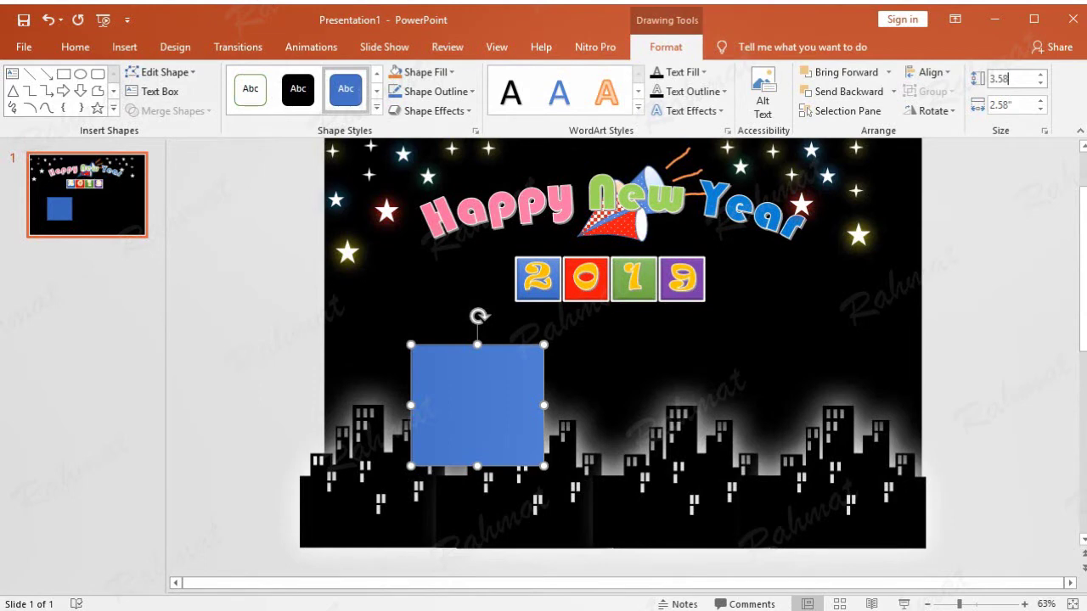
key(Tab)
text(2)
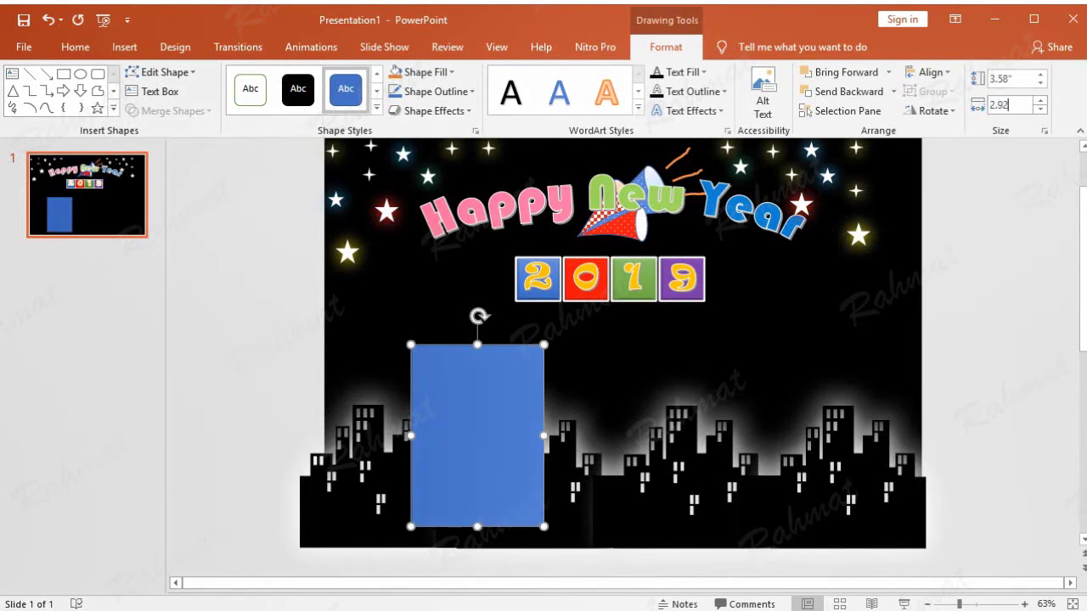
key(Return)
mouse_move(487, 432)
mouse_down()
mouse_move(358, 456)
mouse_move(400, 454)
mouse_up()
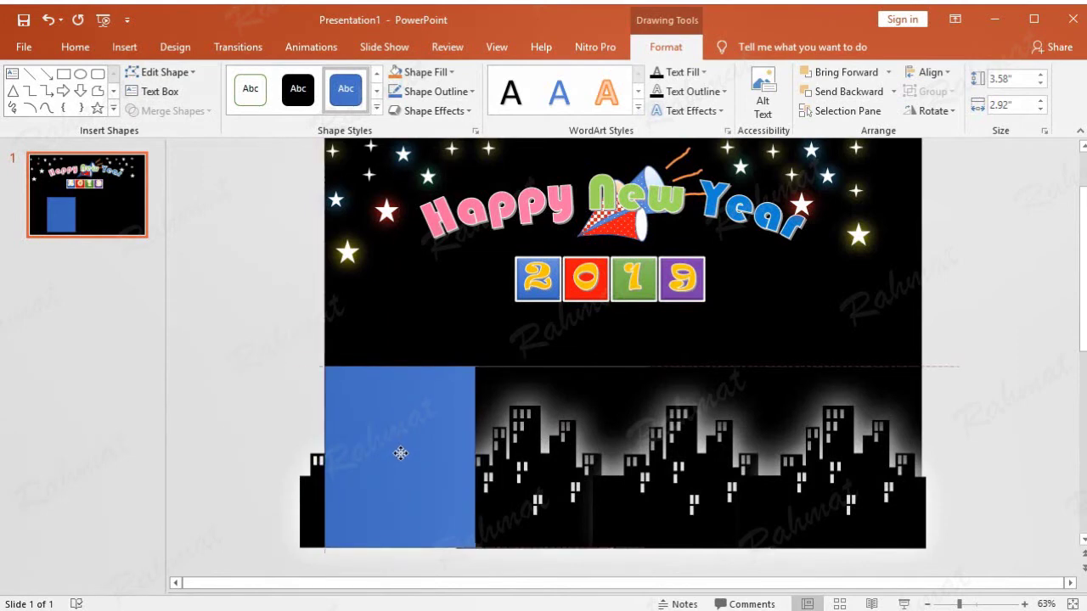
Step: Narrow the blue rectangle at the slide's left edge so it covers the first buildings
drag(401, 453, 401, 453)
drag(474, 457, 432, 458)
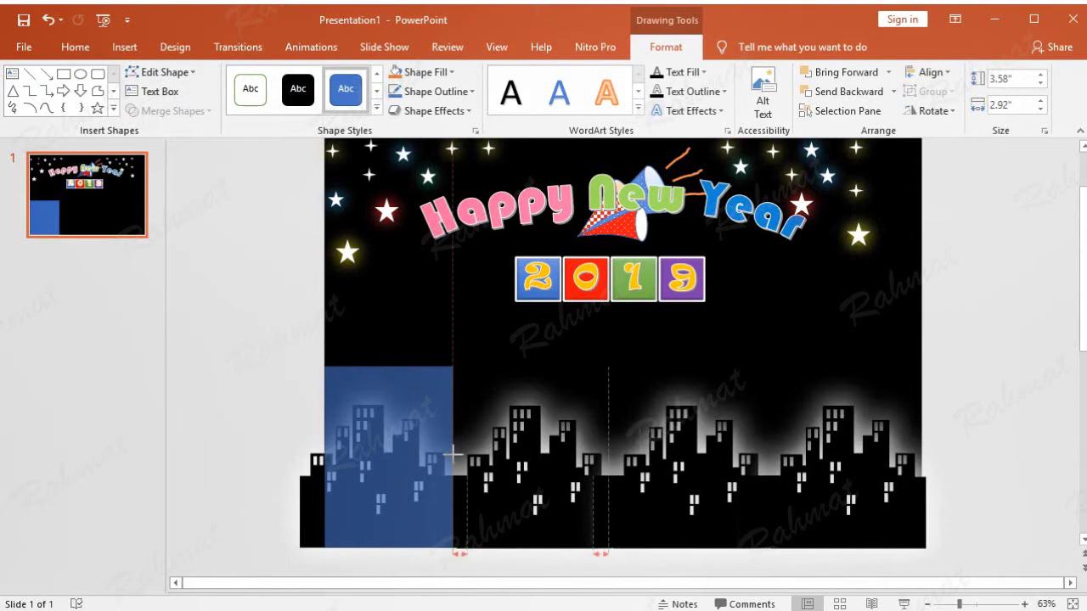
drag(432, 459, 453, 456)
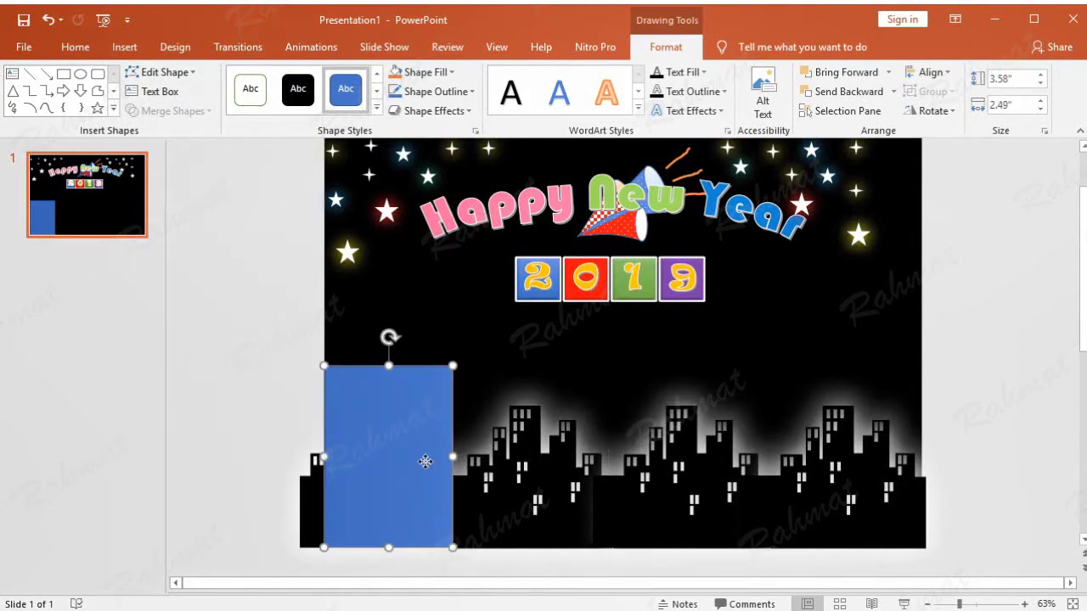
Step: Paste a copy of the blue rectangle to the right, stretching its left edge to meet the first
click(982, 351)
double_click(413, 427)
click(89, 49)
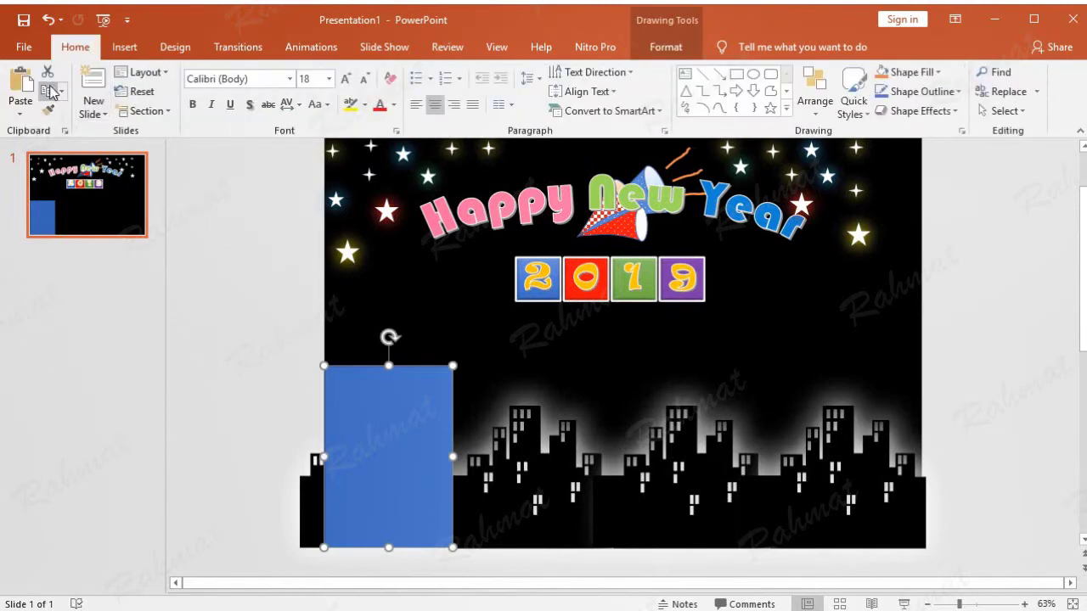
click(12, 84)
mouse_move(422, 487)
mouse_down()
mouse_move(585, 479)
mouse_move(571, 483)
mouse_up()
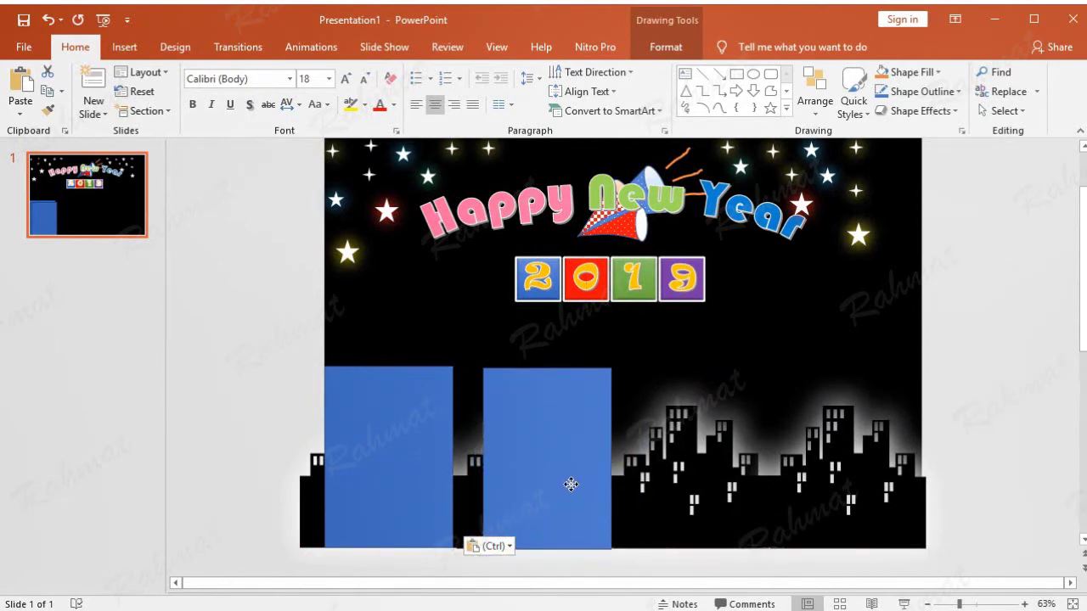
click(529, 485)
drag(481, 455, 451, 453)
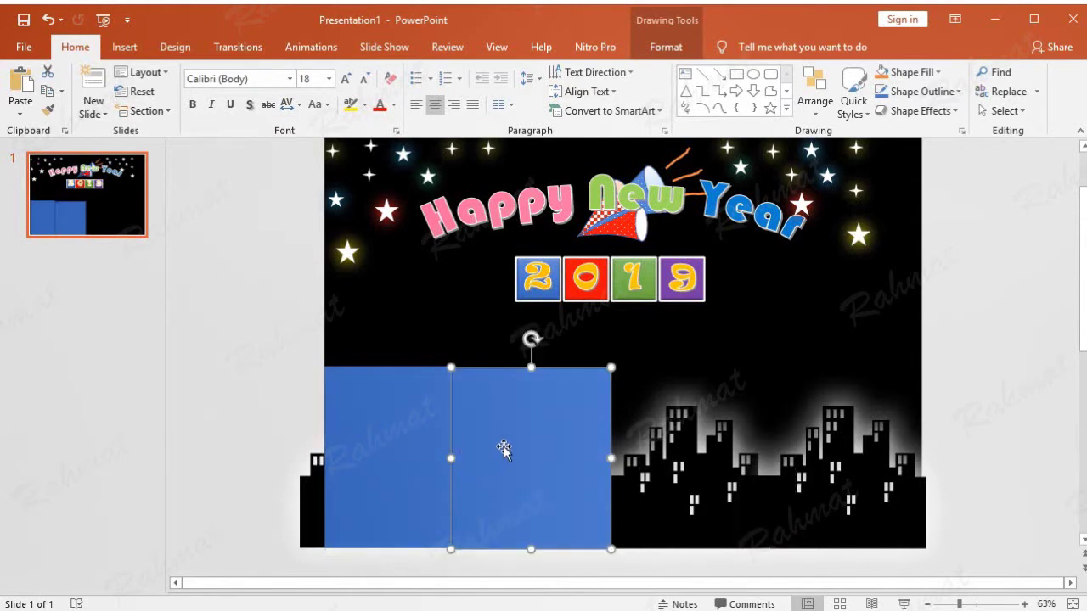
click(971, 442)
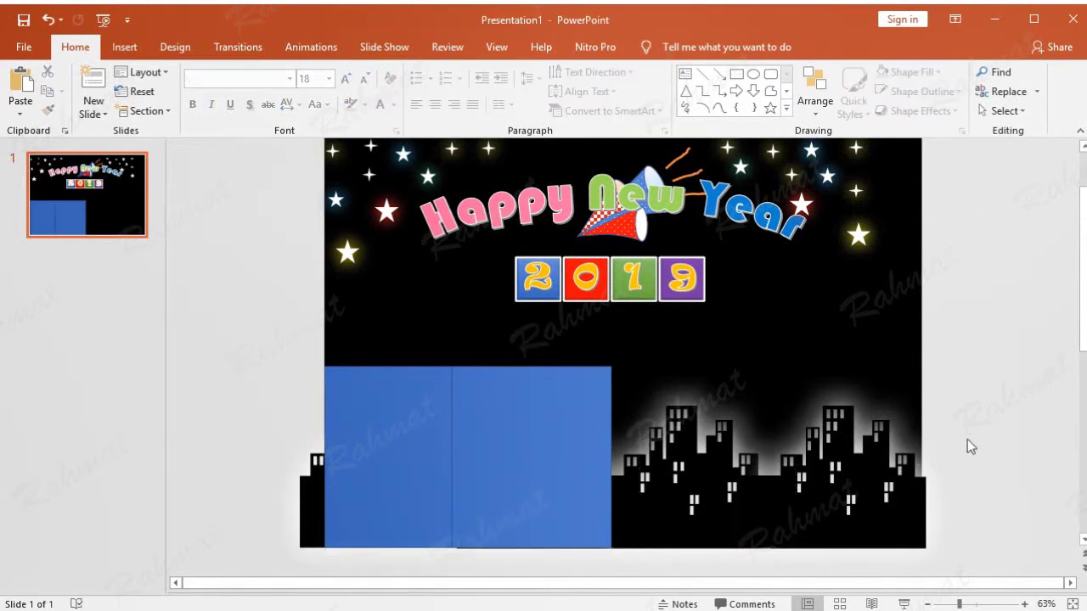
Step: Nudge the second rectangle into alignment beside the first
click(531, 472)
drag(533, 473, 533, 474)
click(1030, 466)
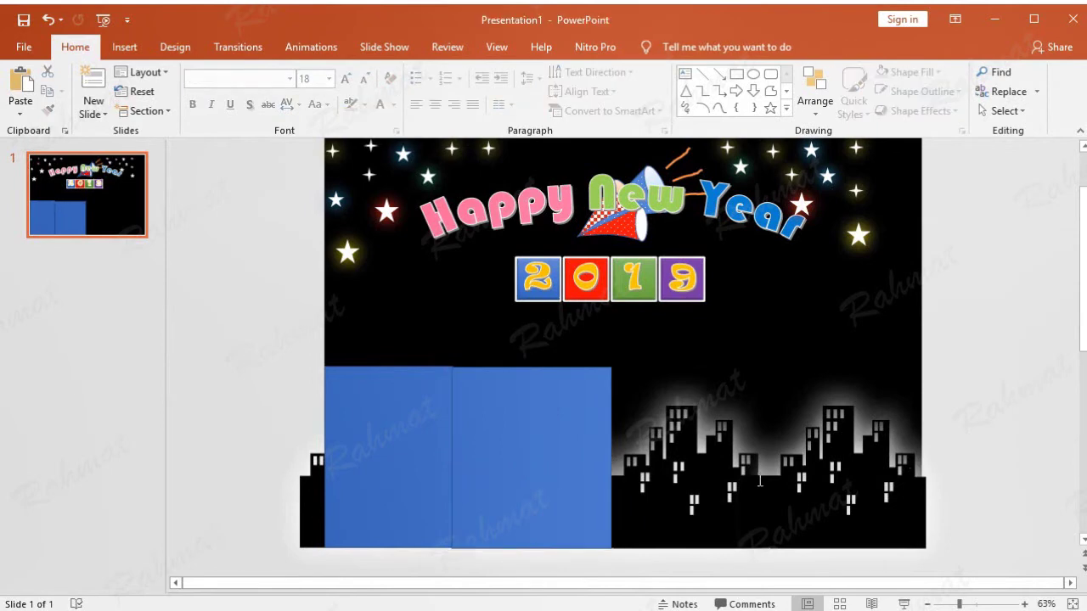
click(526, 453)
click(1043, 469)
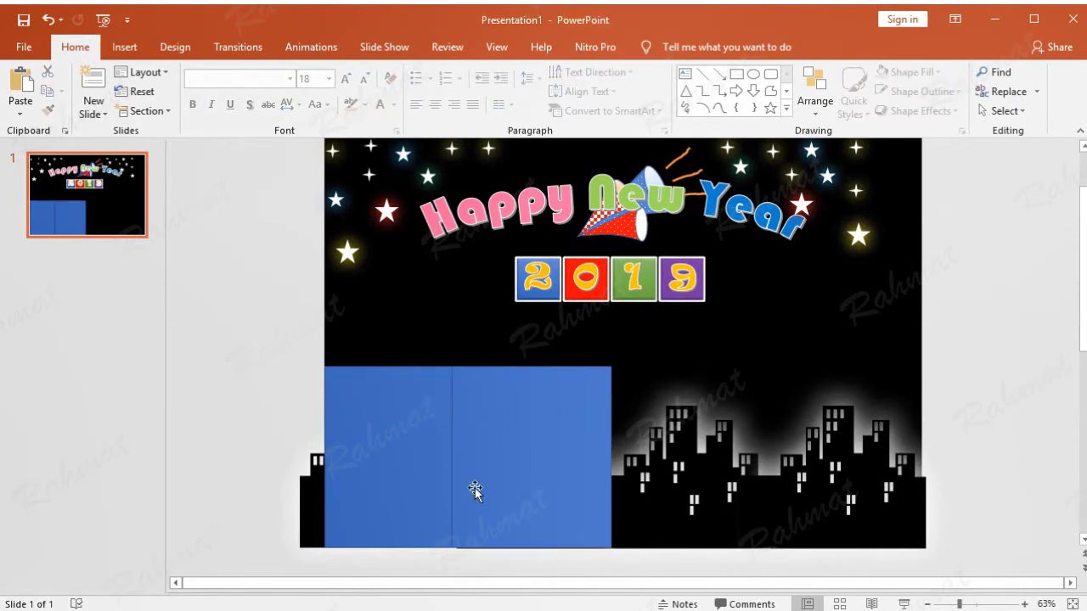
click(555, 463)
click(979, 422)
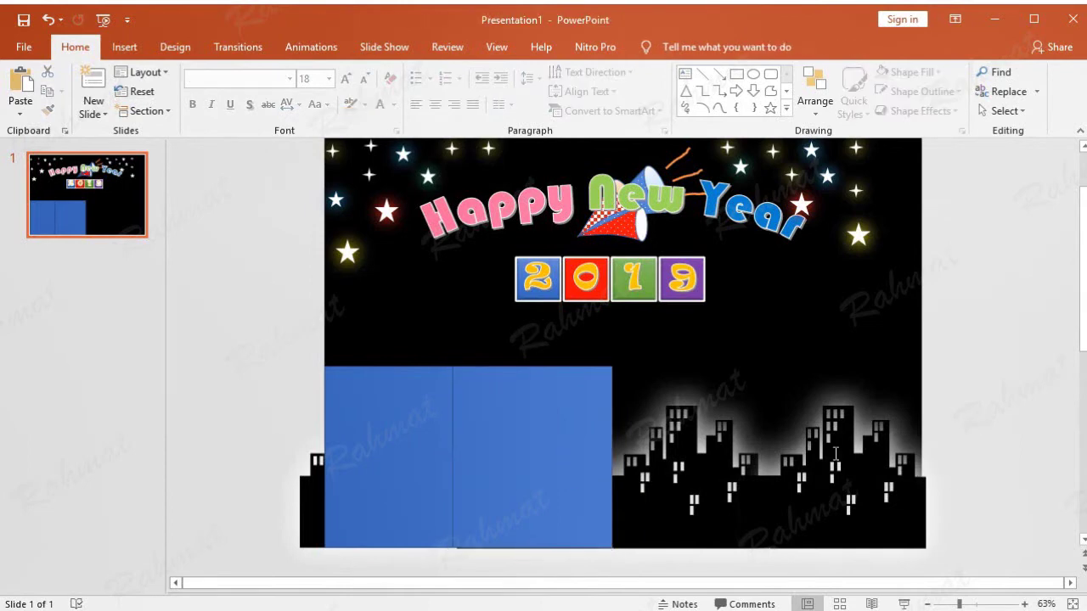
click(557, 466)
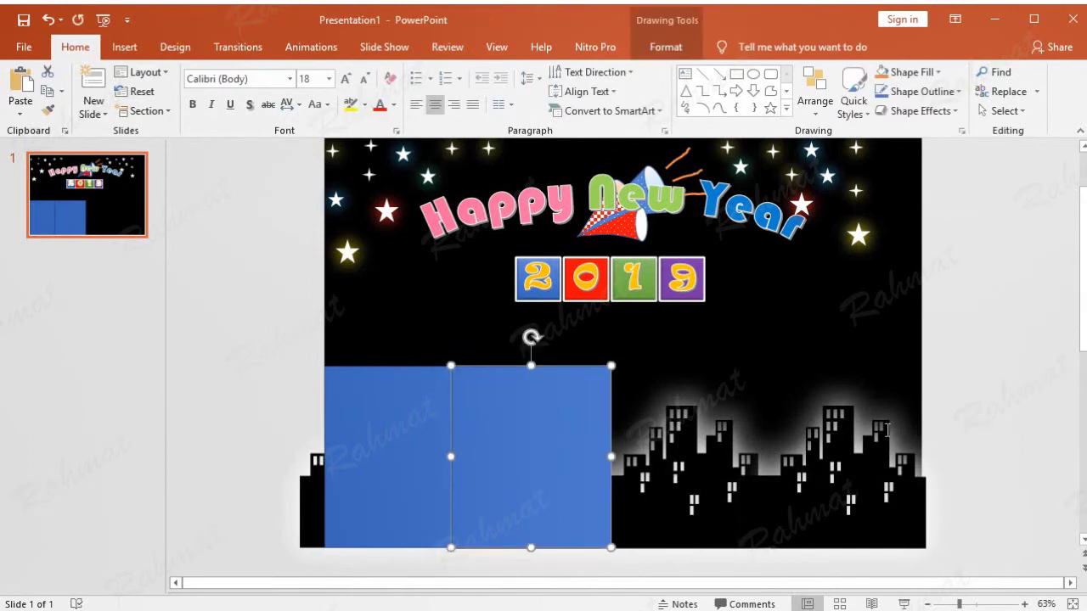
click(995, 385)
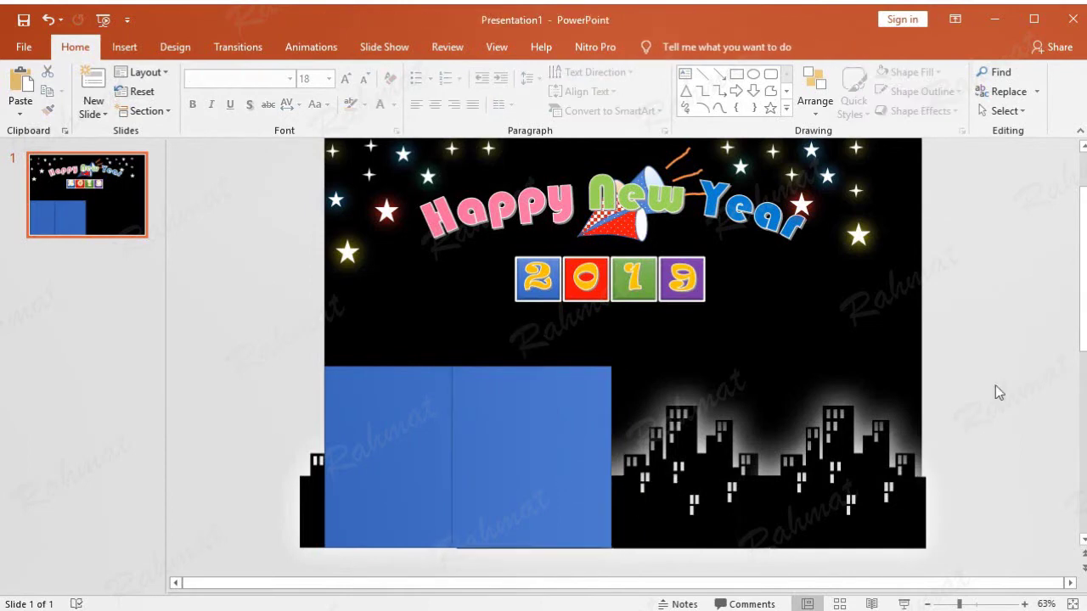
Step: Copy the second rectangle and place a third one beside it over the skyline
click(517, 405)
key(ctrl+c)
click(20, 85)
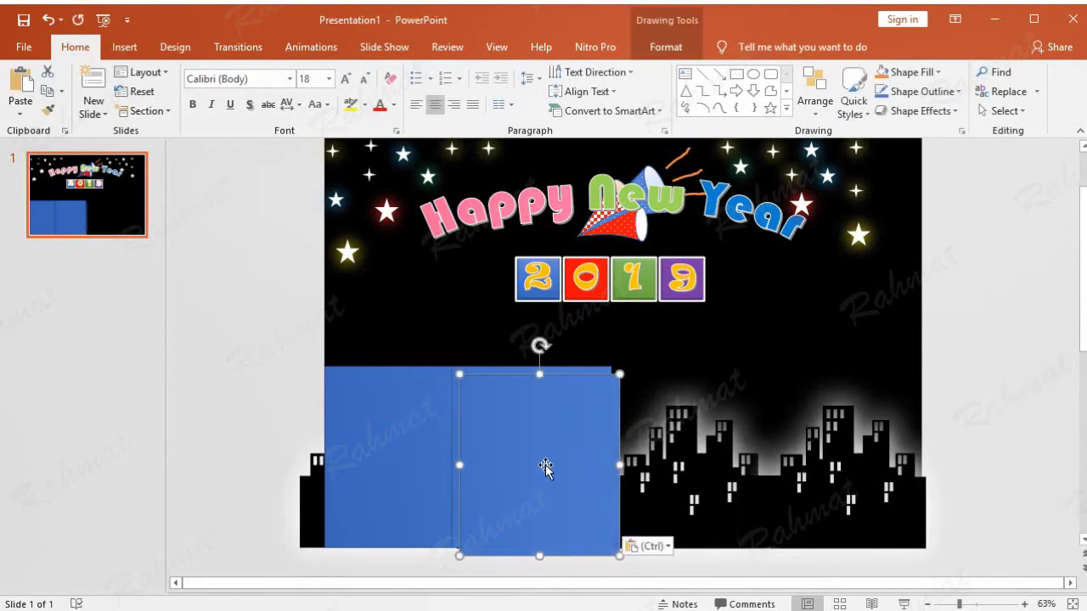
drag(566, 466, 697, 458)
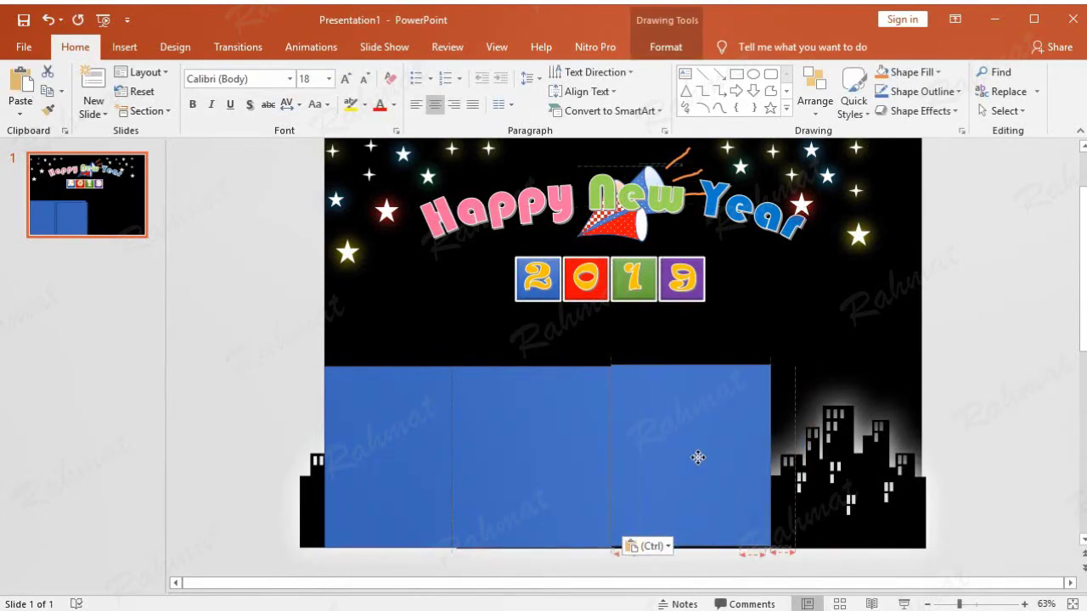
drag(698, 458, 697, 460)
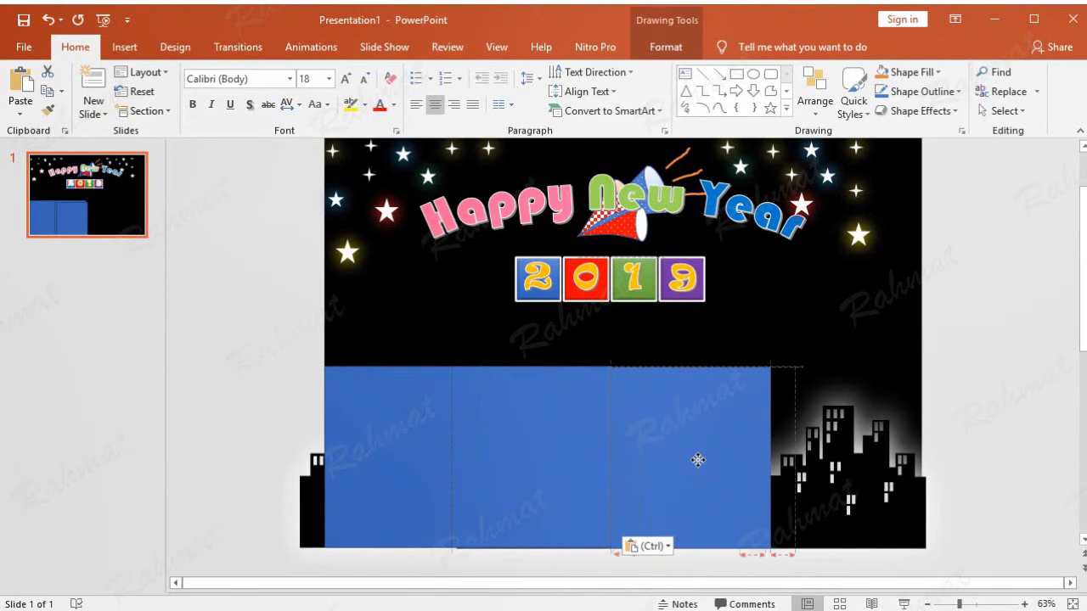
drag(698, 460, 696, 459)
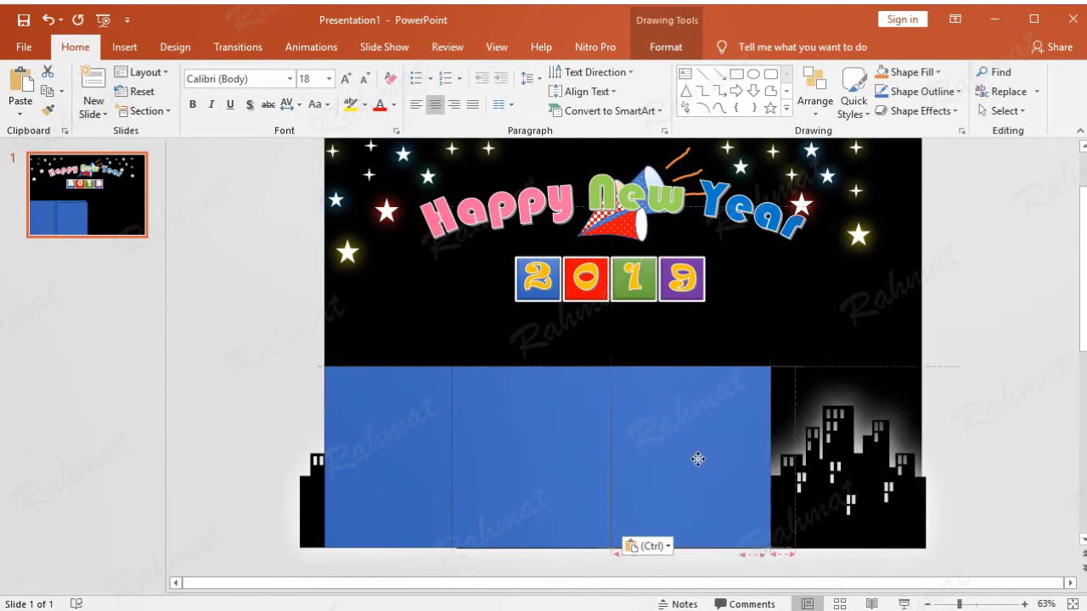
drag(696, 459, 697, 458)
click(1037, 450)
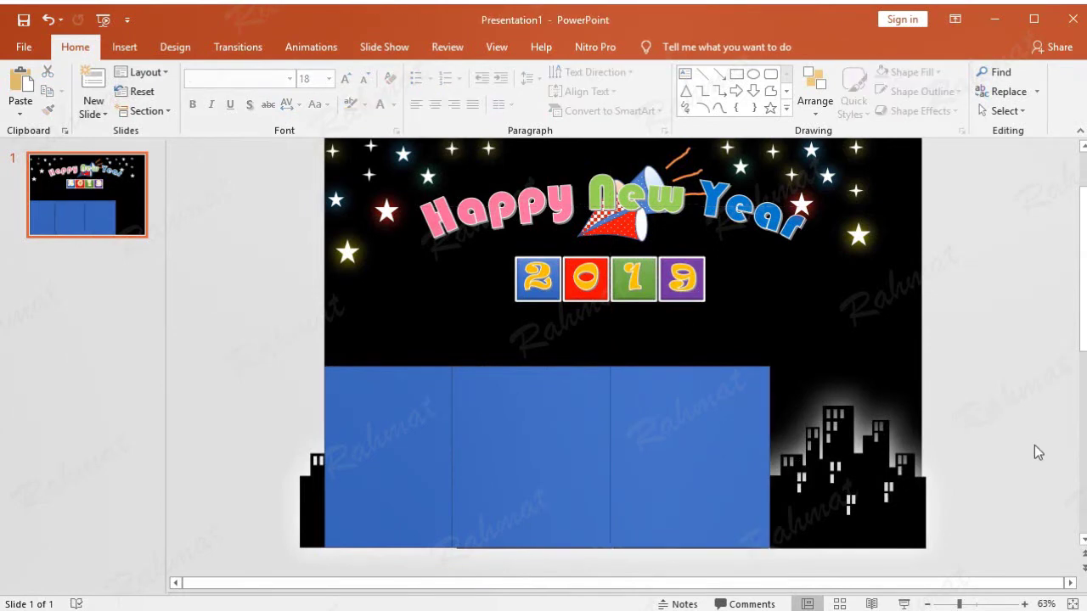
Step: Paste a fourth rectangle over the remaining right part of the skyline
click(21, 86)
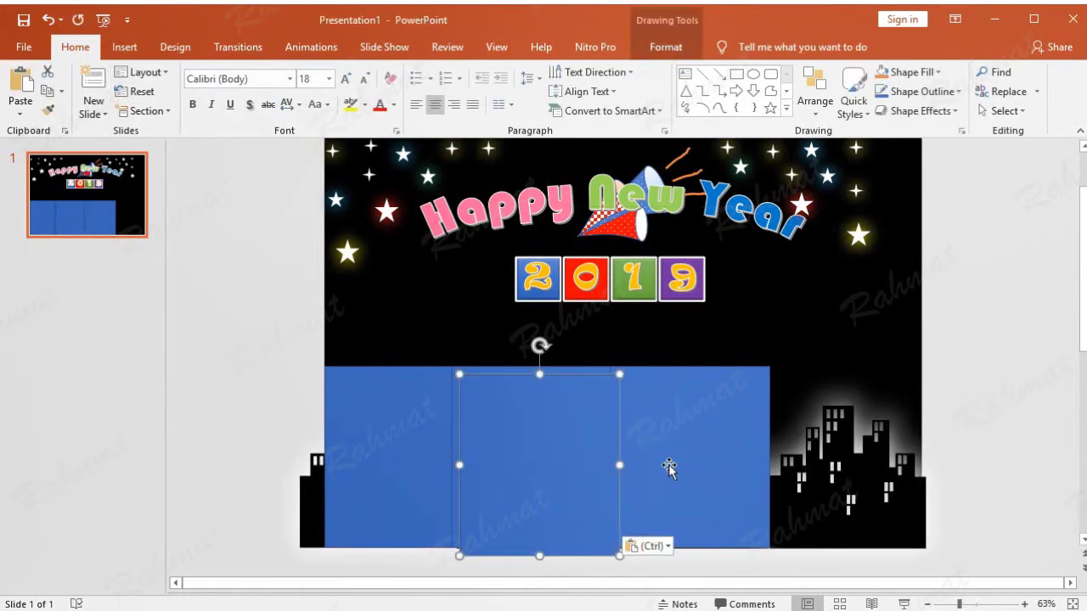
mouse_move(563, 478)
mouse_down()
mouse_move(877, 477)
mouse_move(870, 466)
mouse_up()
click(973, 437)
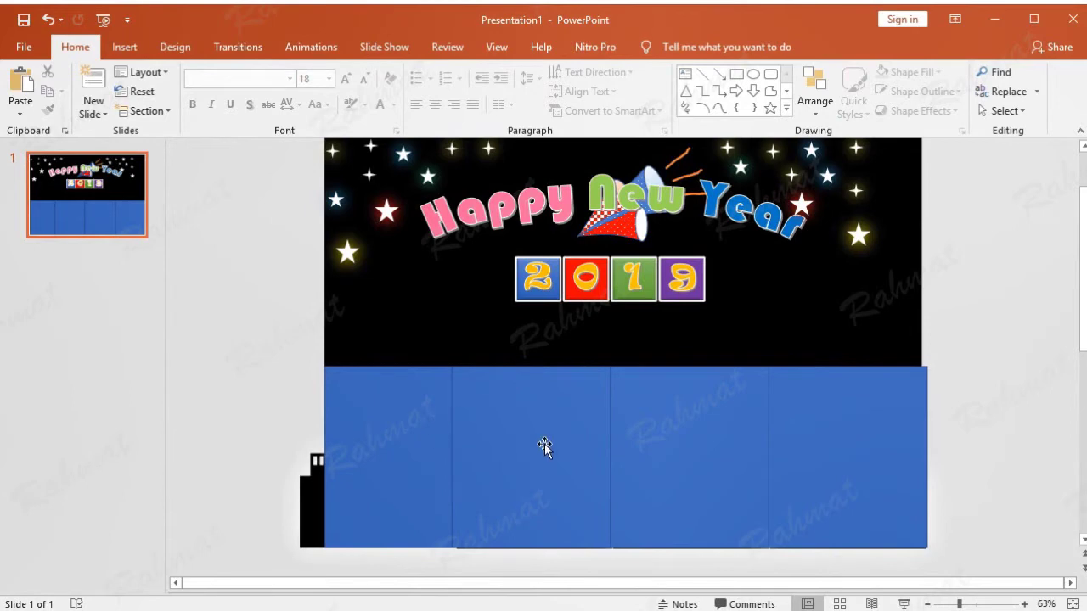
click(408, 452)
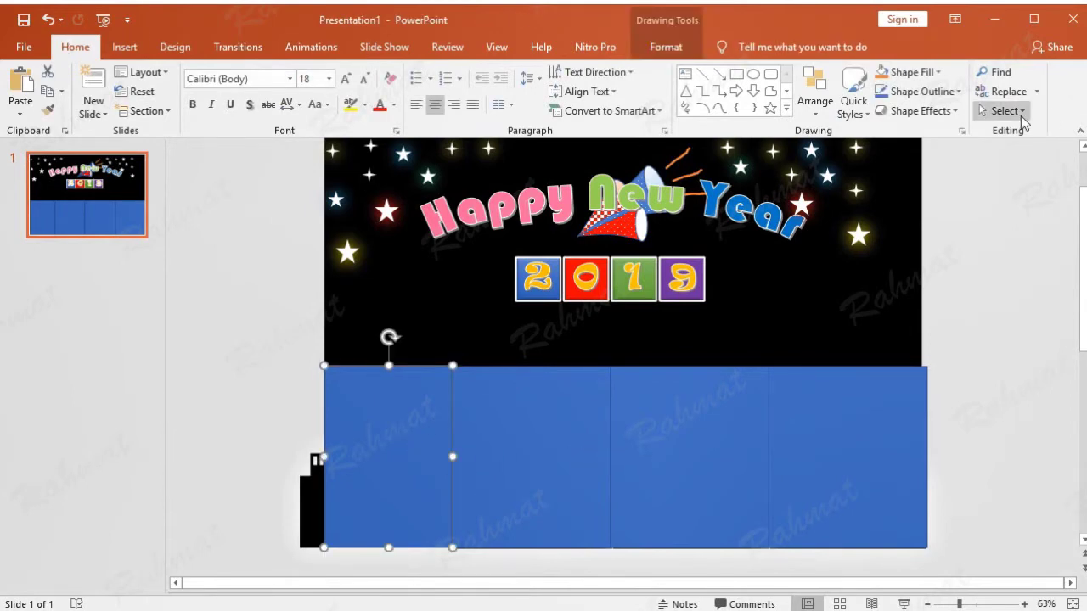
click(1017, 111)
Step: In the Selection pane, rename Rectangles 58–61 to Rectangle 1, 2, 3 and 4
click(1044, 172)
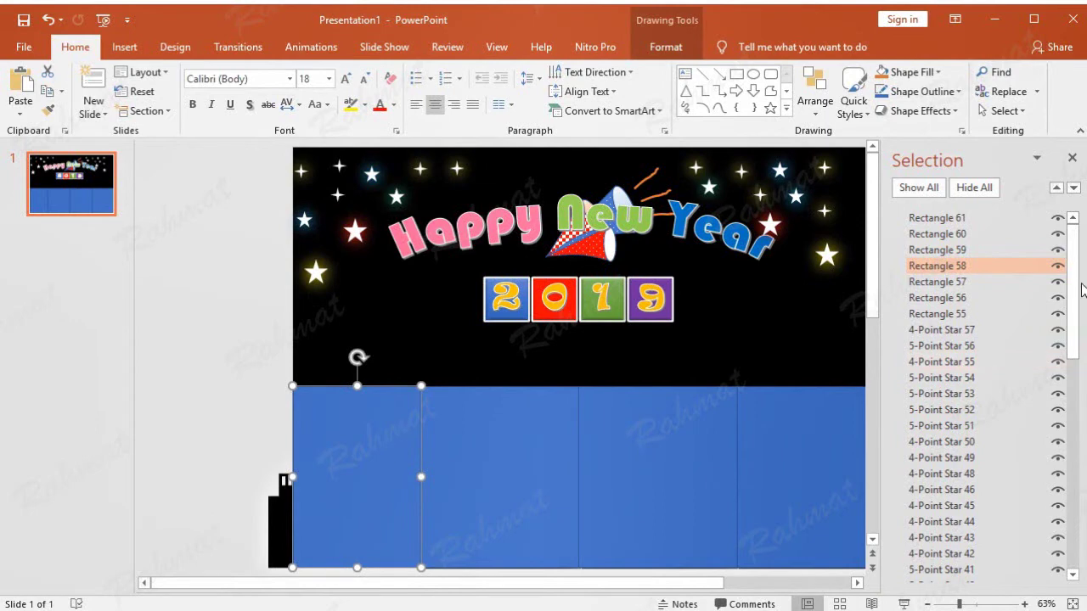
double_click(974, 267)
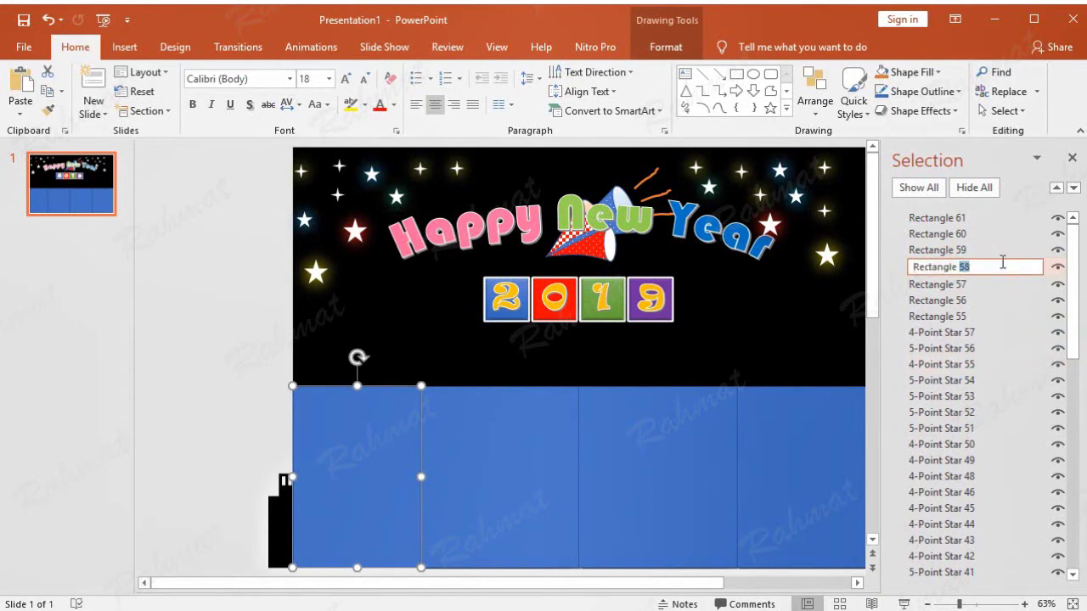
text(1)
click(539, 431)
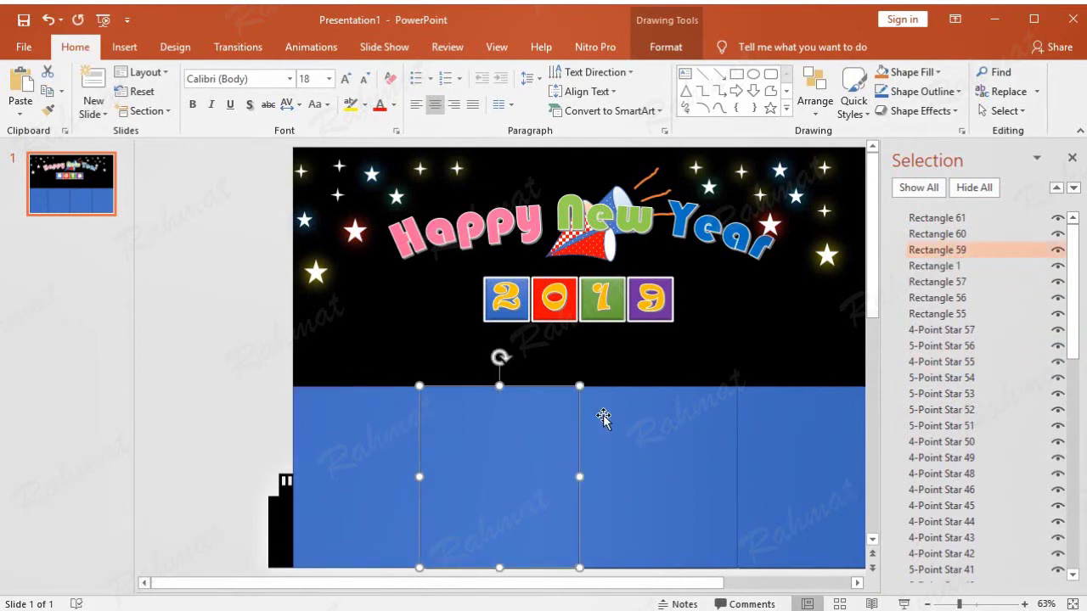
double_click(962, 251)
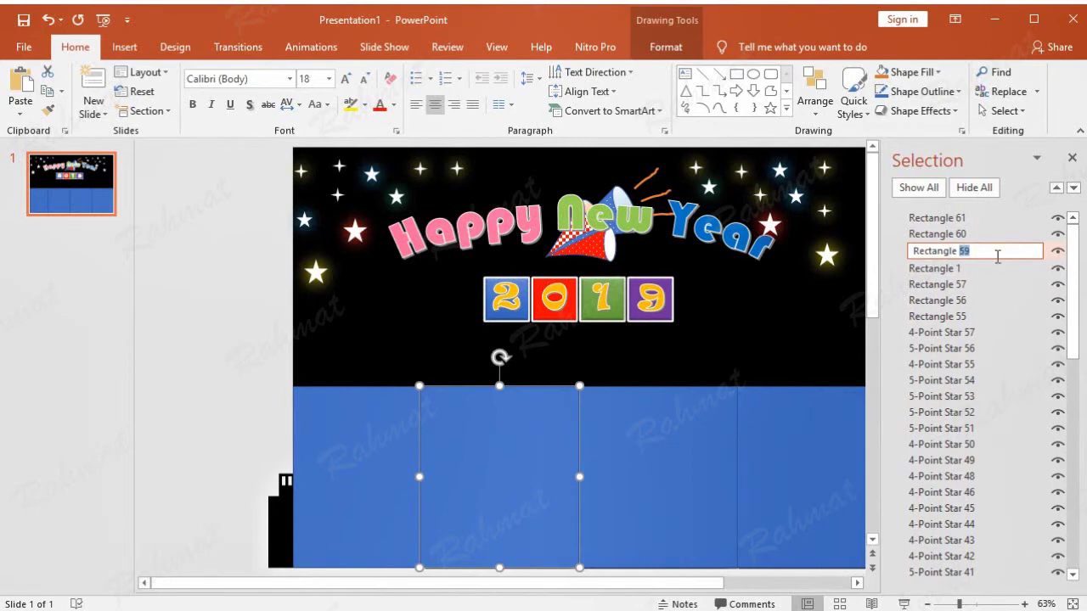
text(2)
click(706, 459)
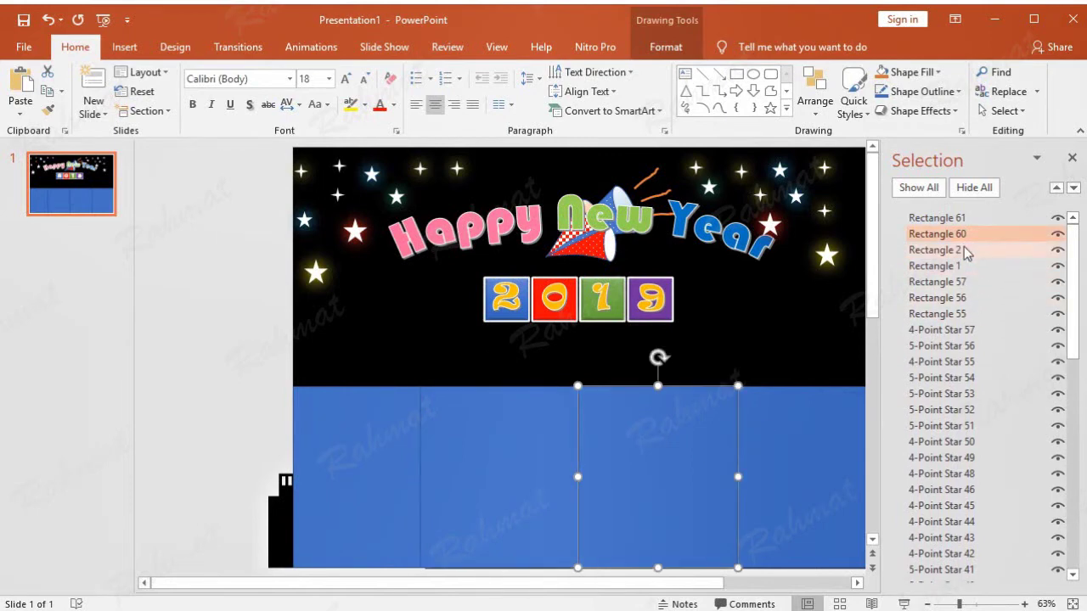
double_click(964, 238)
text(3)
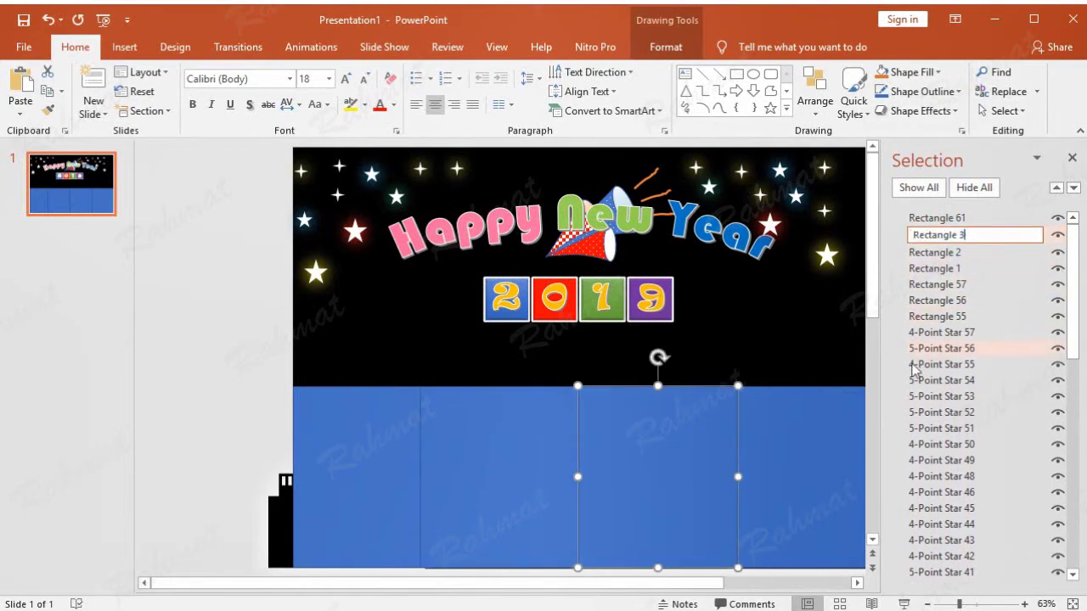
click(789, 453)
double_click(956, 219)
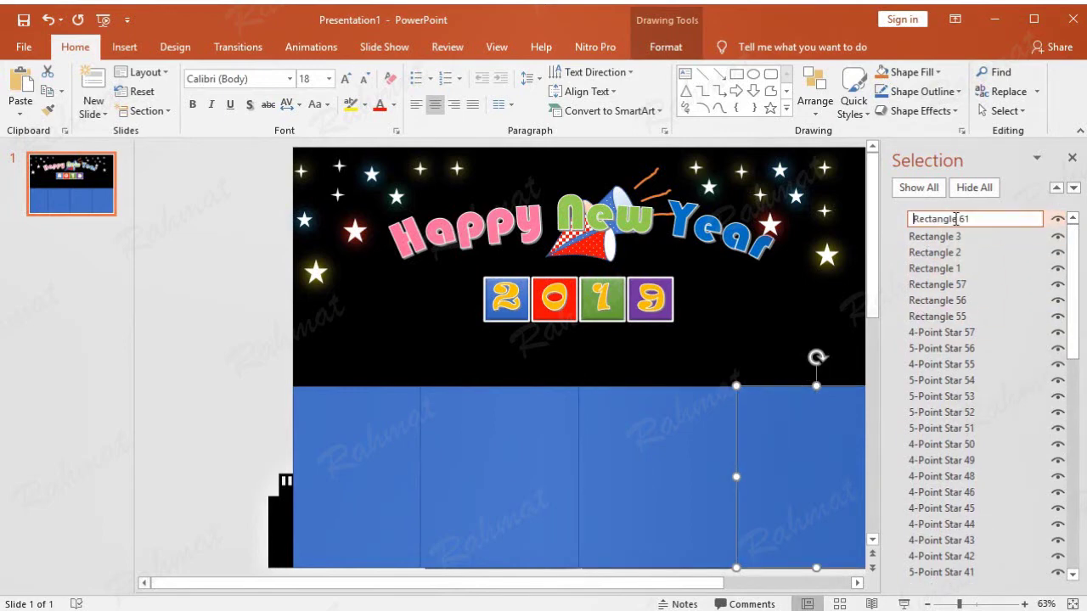
text(4)
click(169, 383)
click(344, 451)
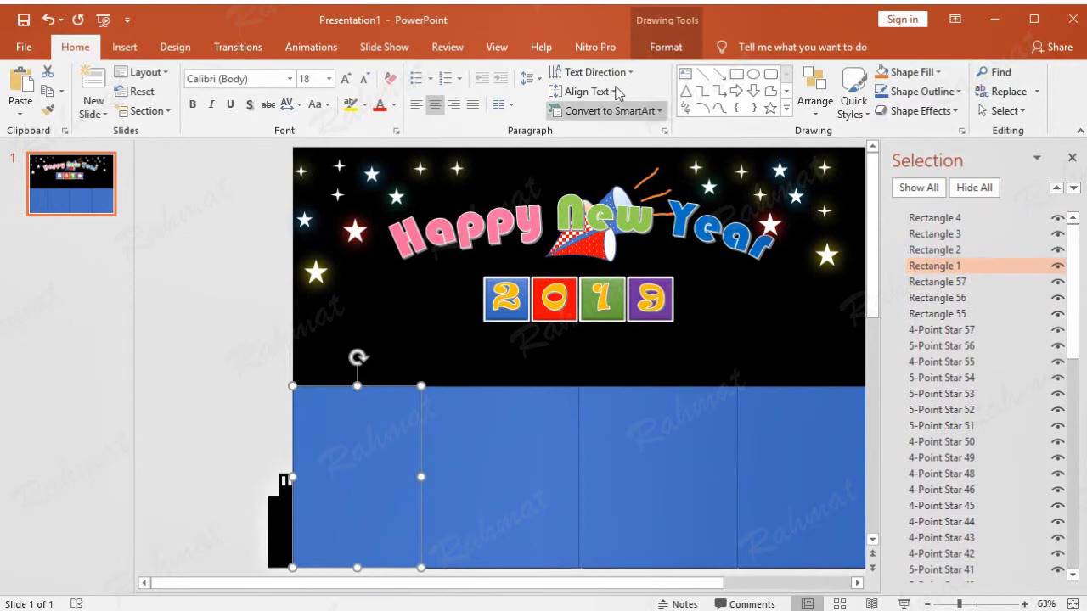
Step: Apply the black shape style to Rectangle 1, 2, 3 and 4 in turn
click(666, 48)
click(297, 88)
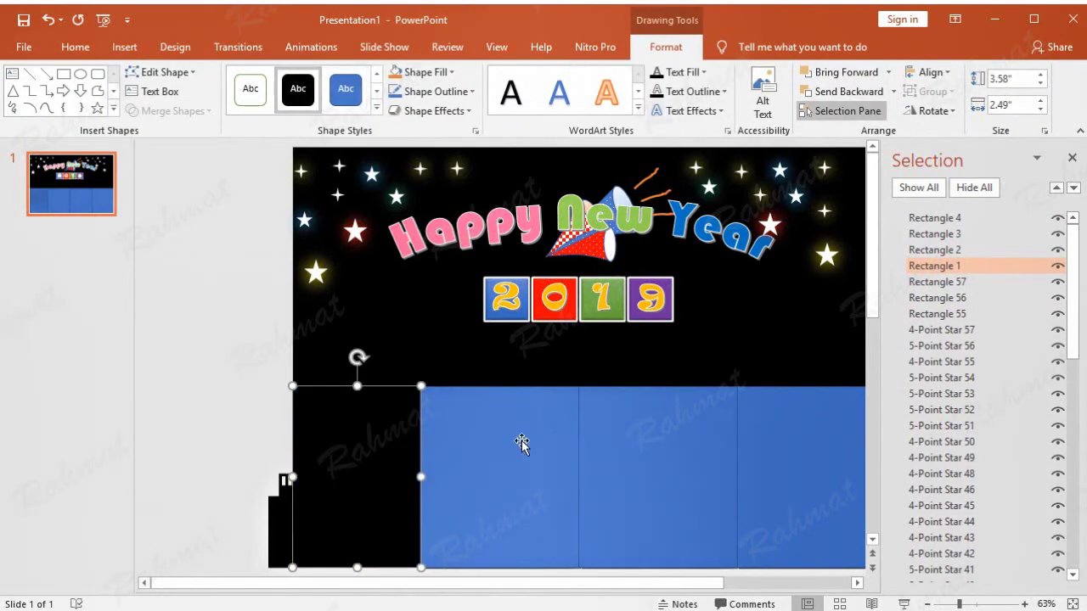
click(514, 426)
click(297, 88)
click(684, 480)
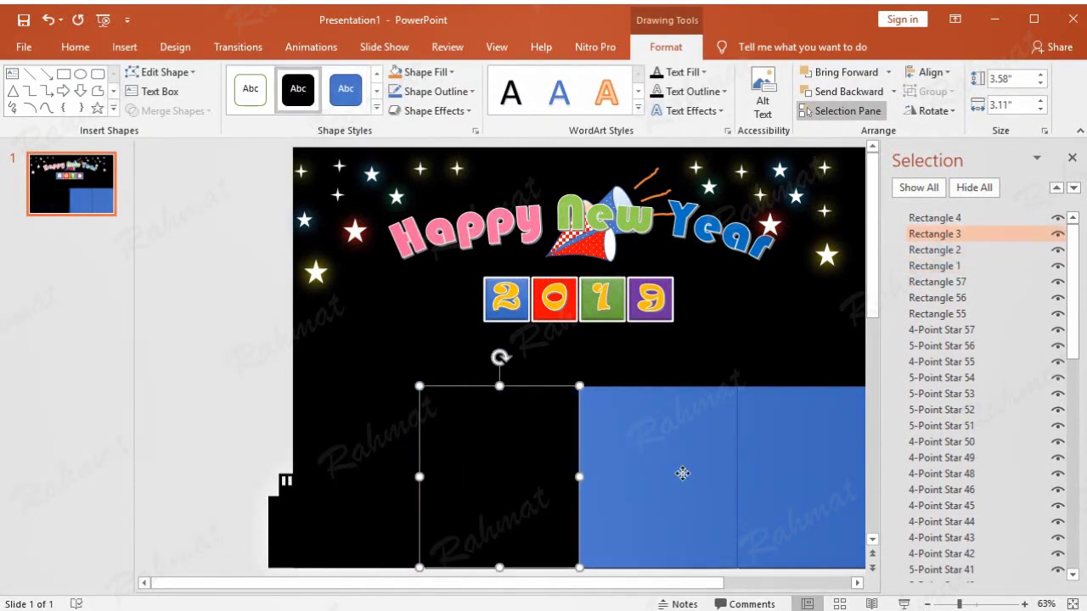
click(297, 88)
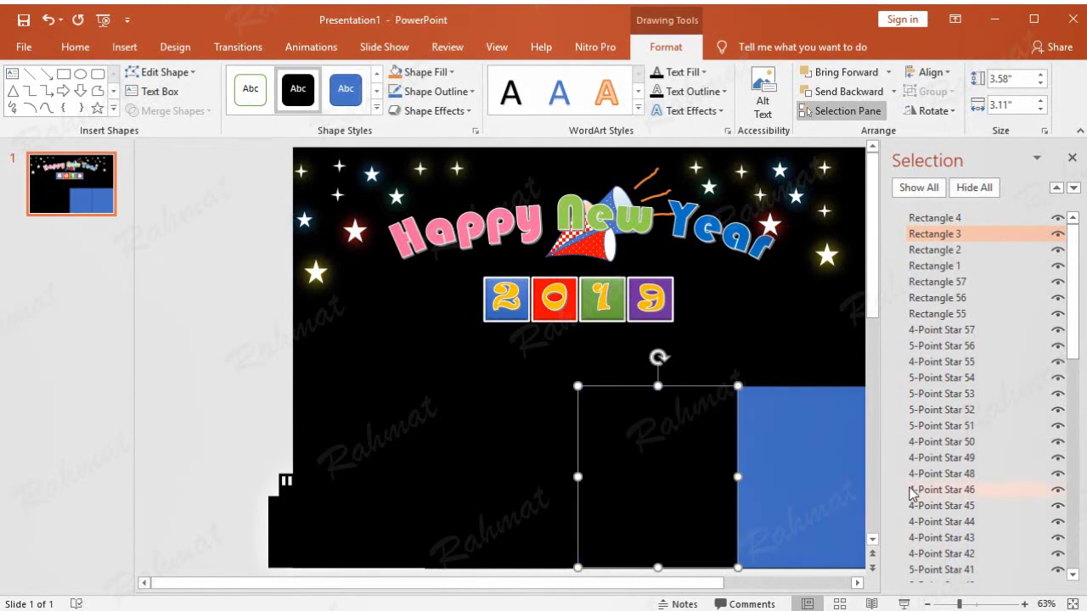
click(809, 501)
click(289, 102)
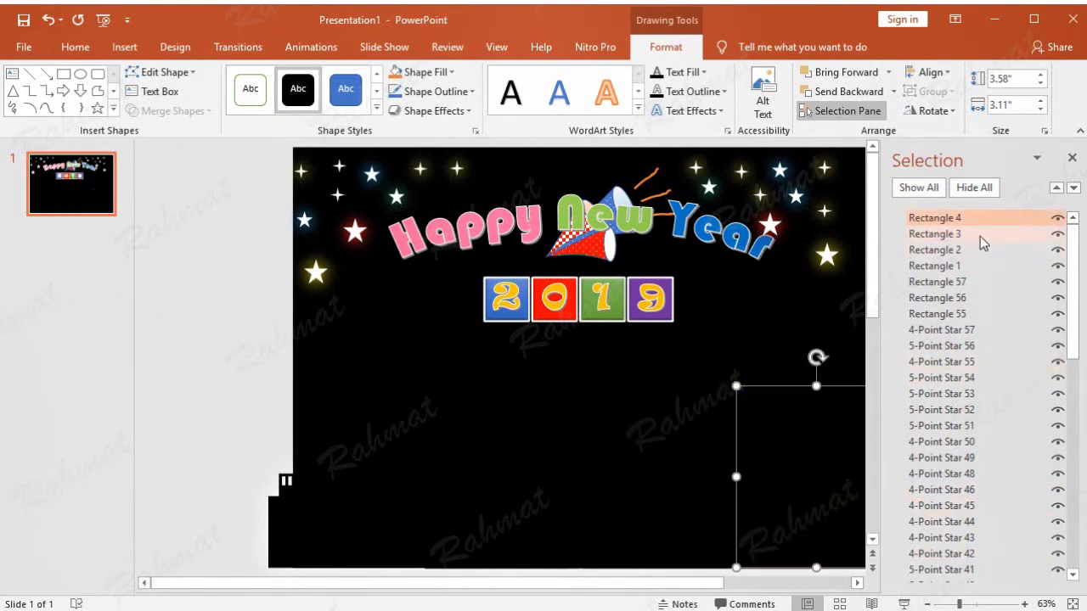
click(246, 308)
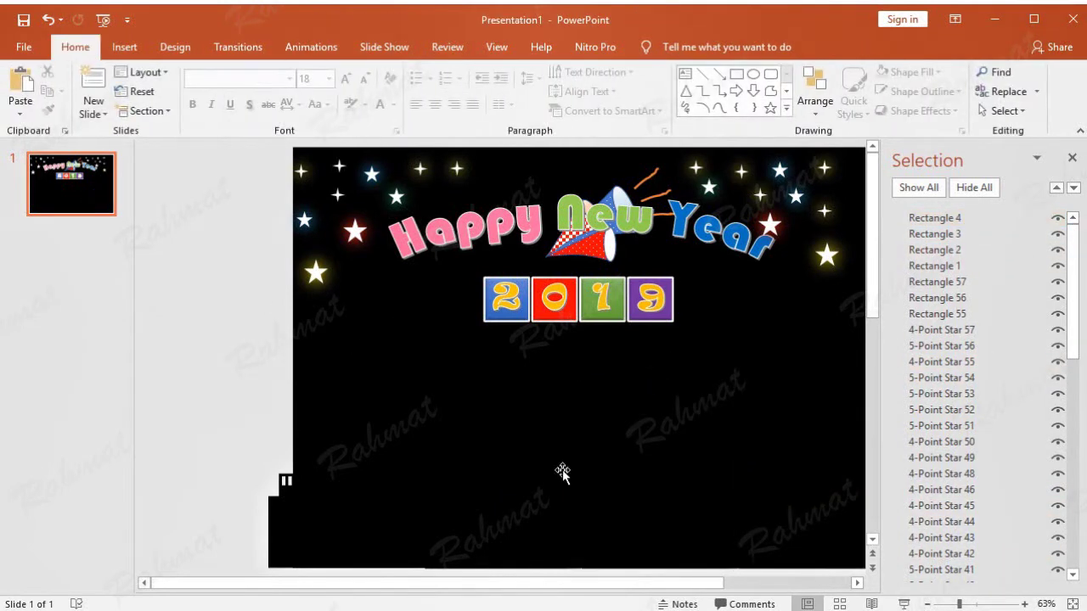
Step: Select a small star near the title, then clear the selection
click(773, 586)
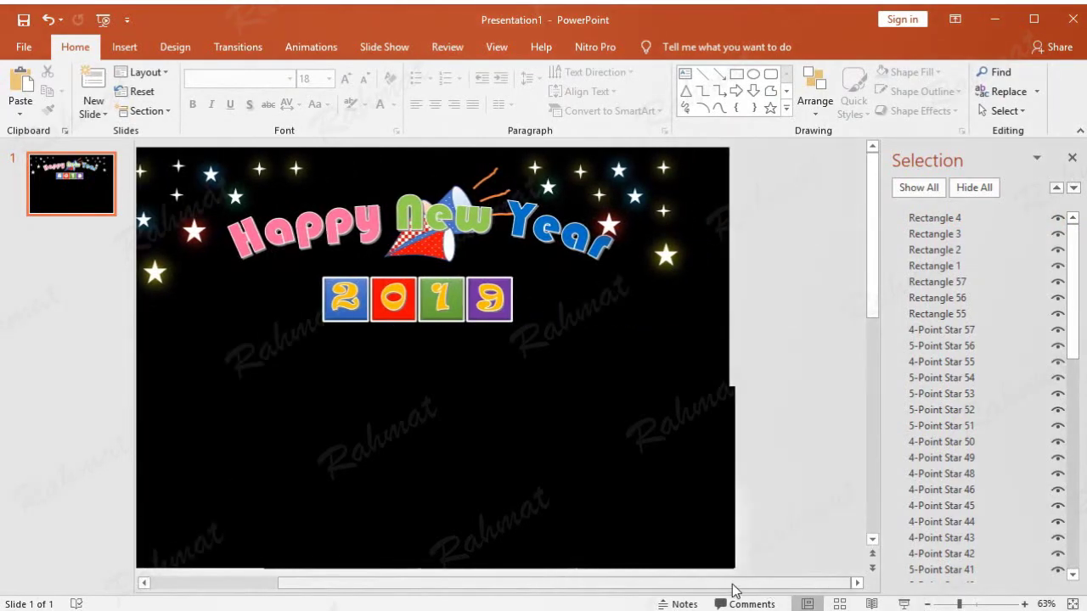
drag(735, 583, 551, 578)
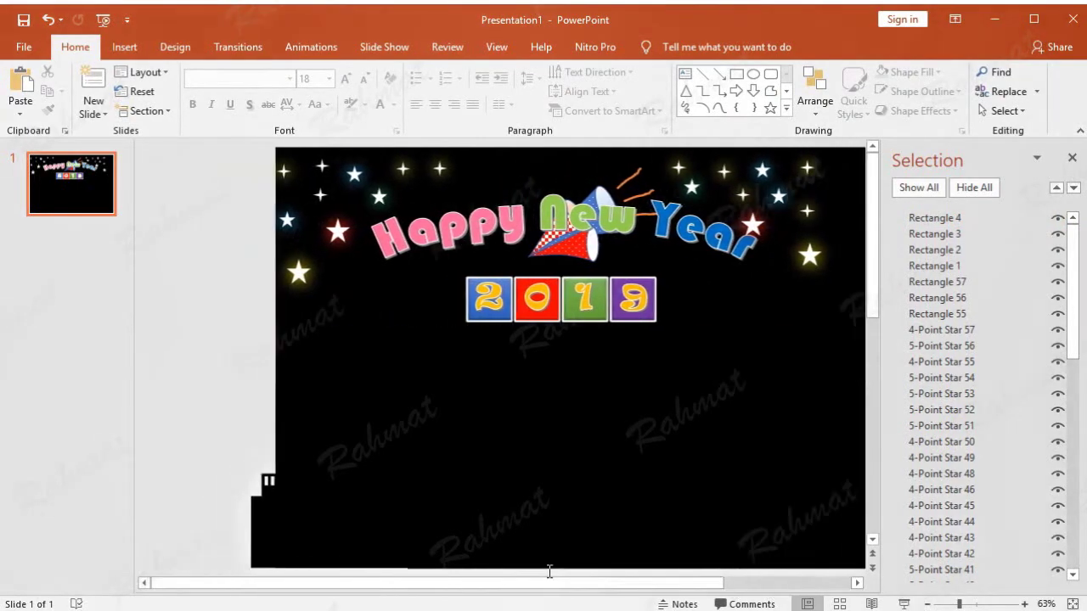
click(398, 195)
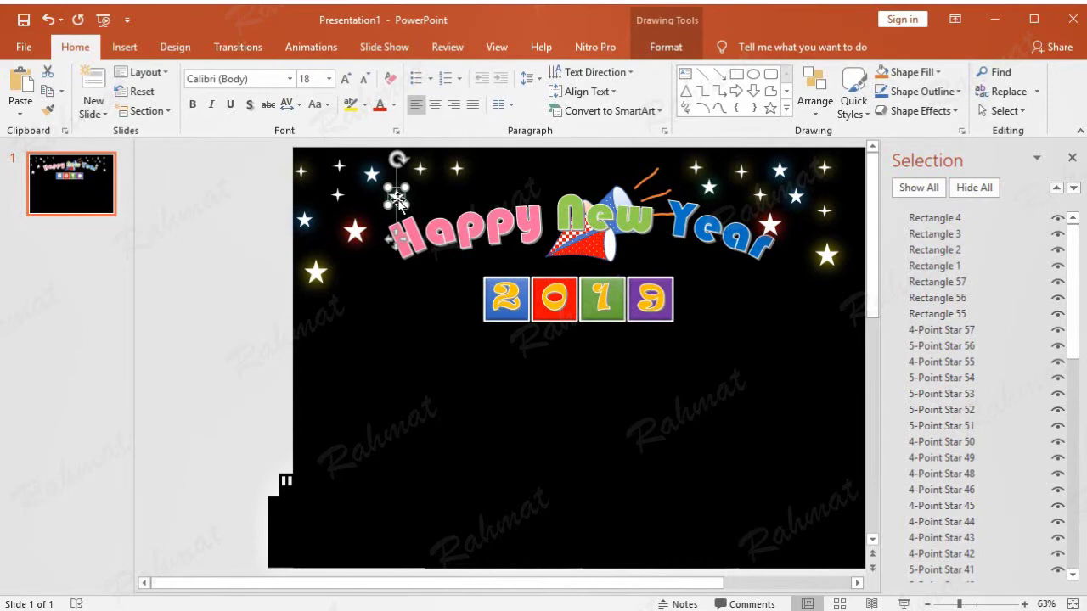
click(264, 151)
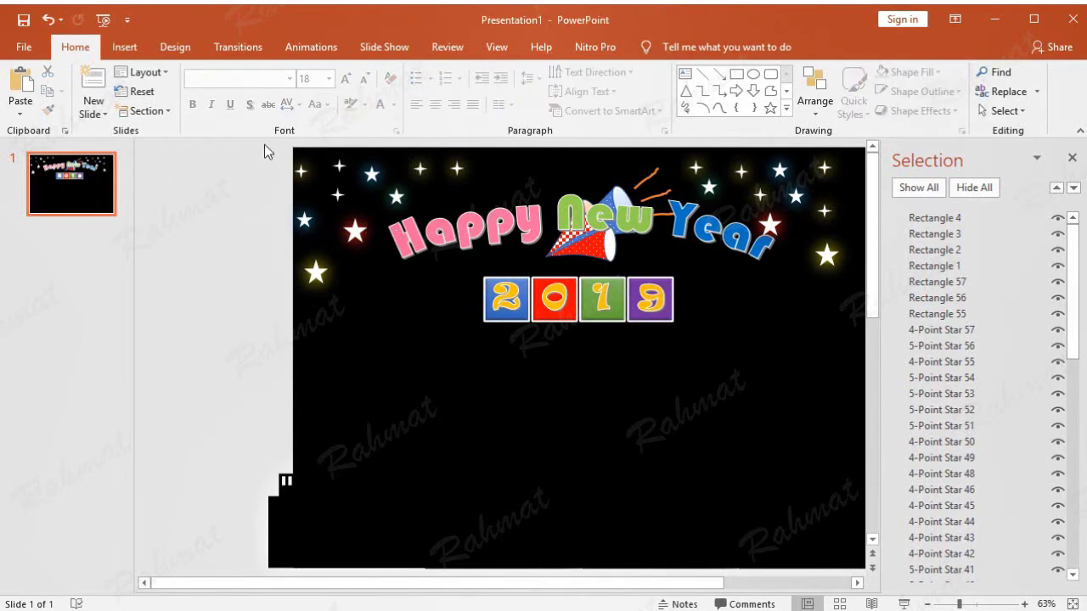
Step: Select all the small stars in the slide's upper-left corner
drag(264, 150, 438, 302)
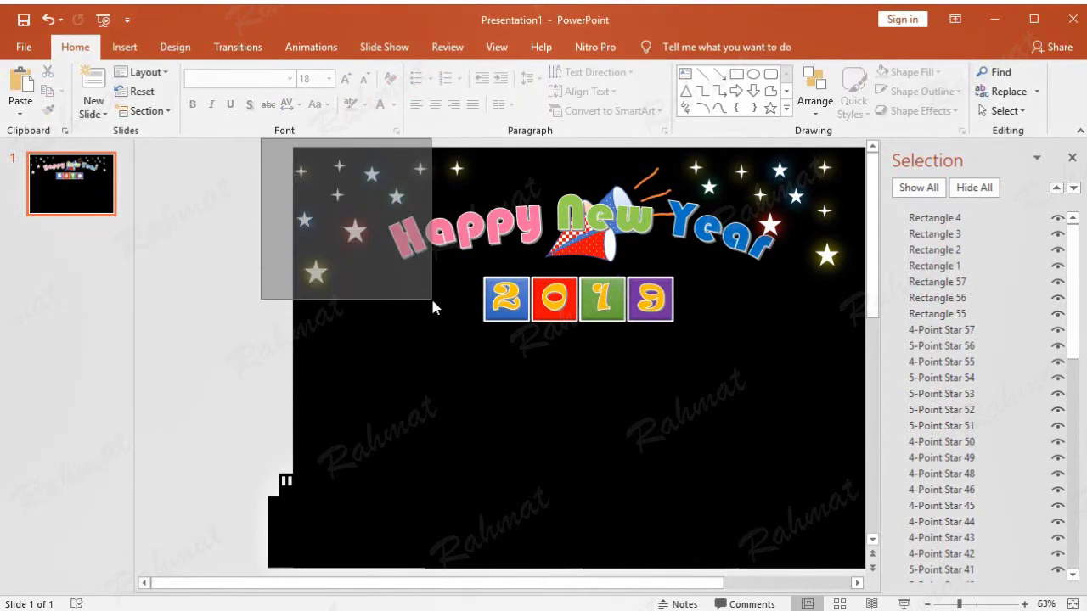
drag(438, 302, 384, 281)
click(194, 173)
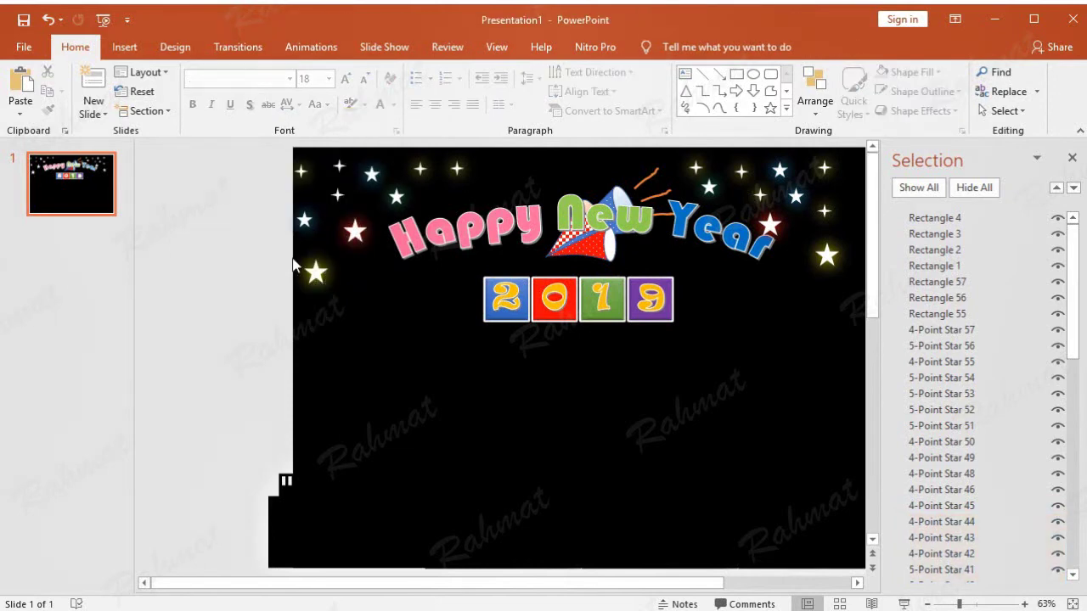
click(318, 271)
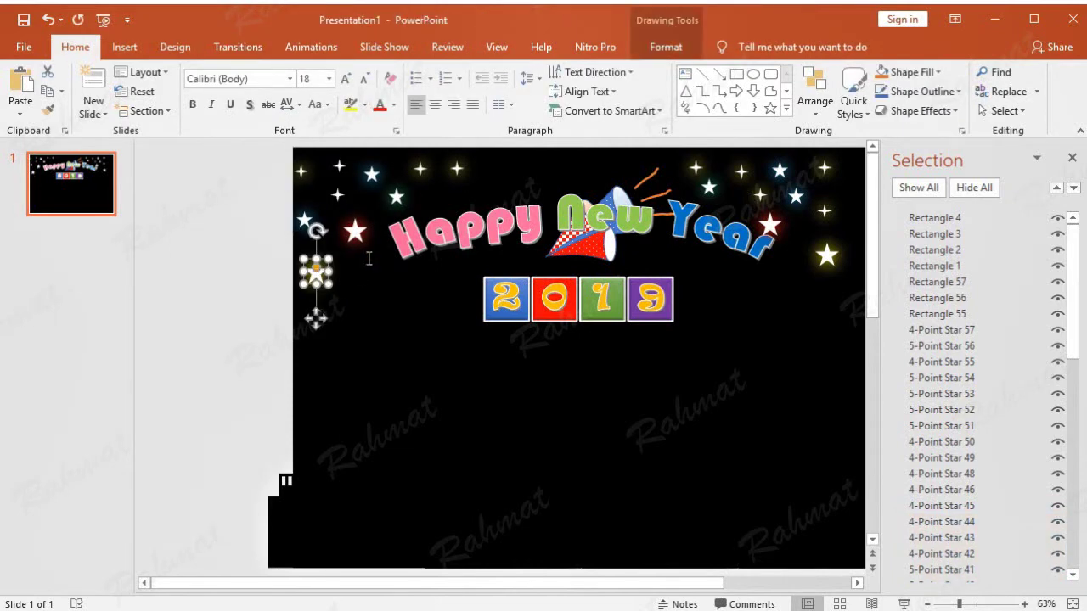
shift+click(355, 231)
shift+click(396, 196)
shift+click(419, 169)
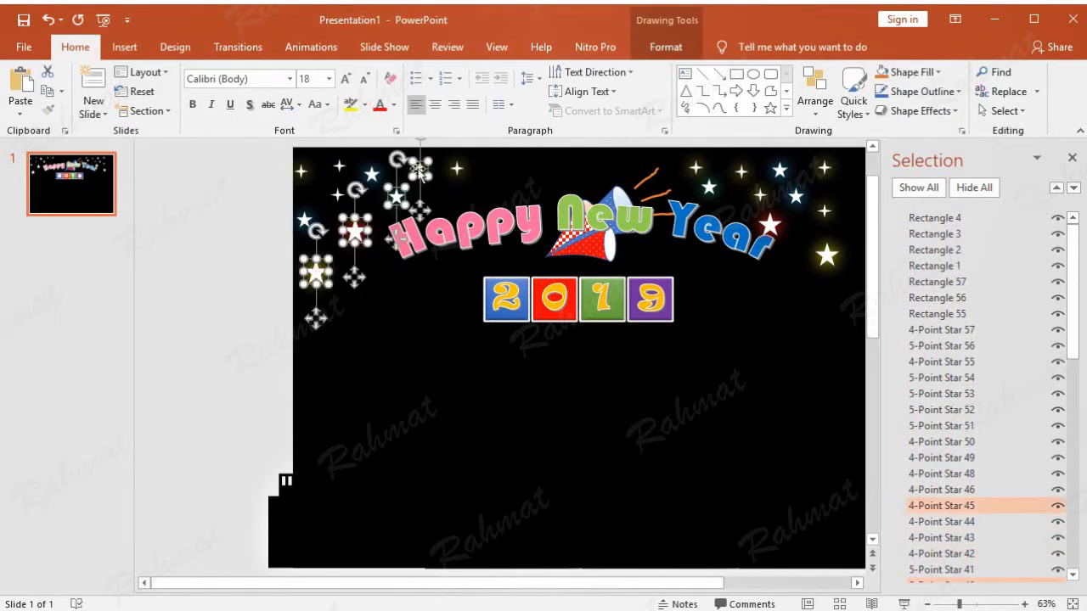
shift+click(451, 170)
shift+click(372, 176)
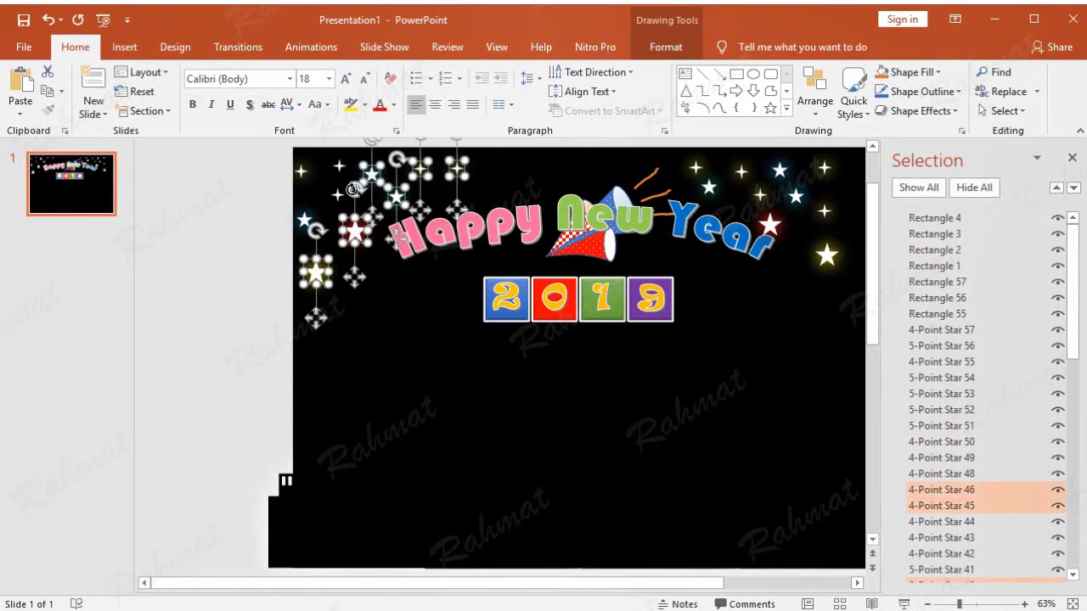
shift+click(338, 193)
shift+click(302, 220)
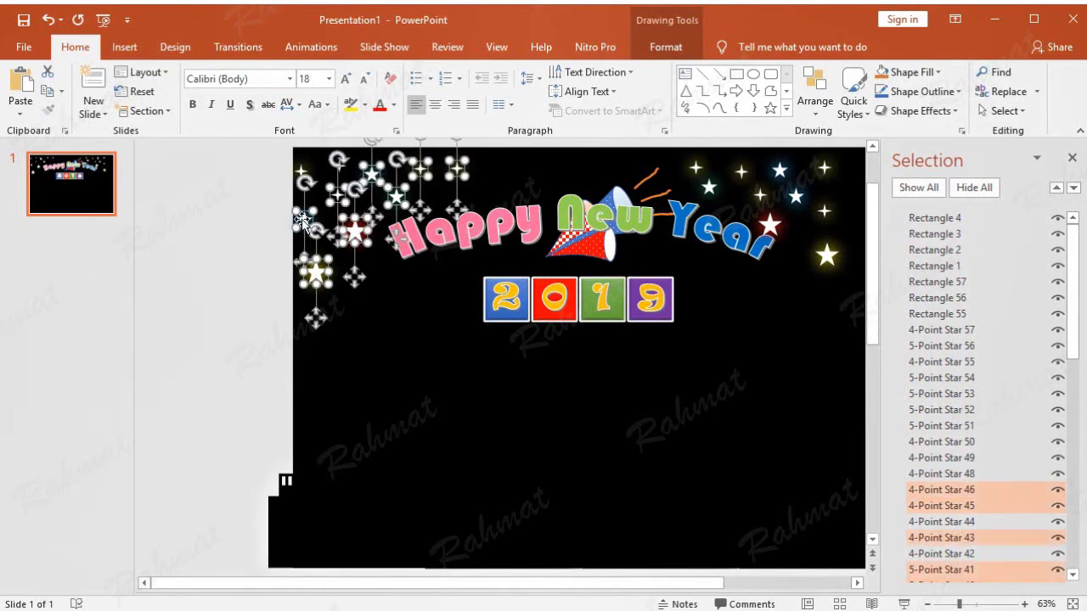
shift+click(301, 168)
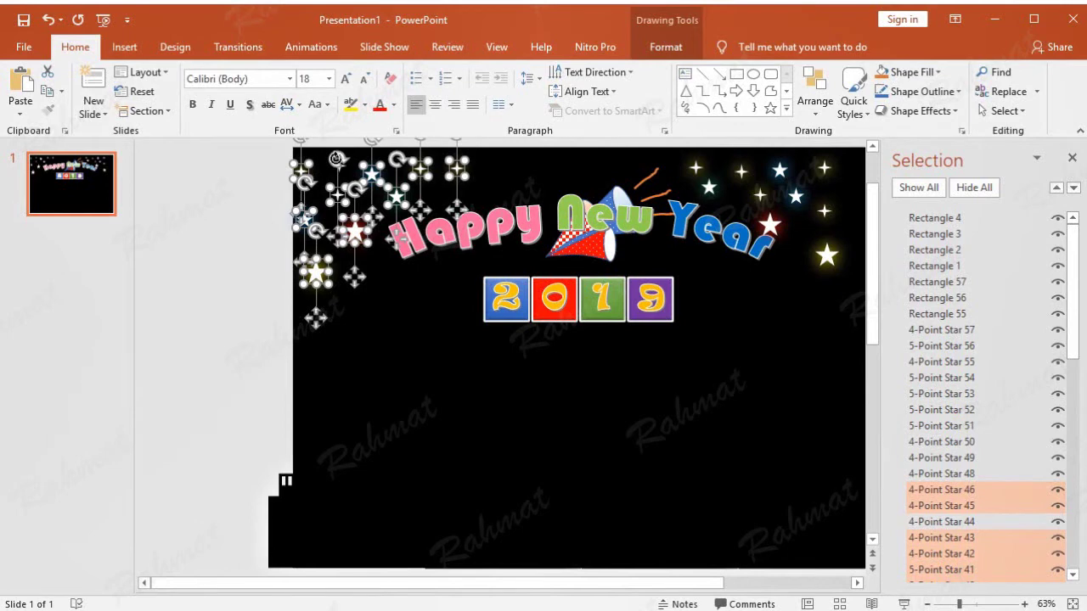
shift+click(336, 161)
shift+click(338, 166)
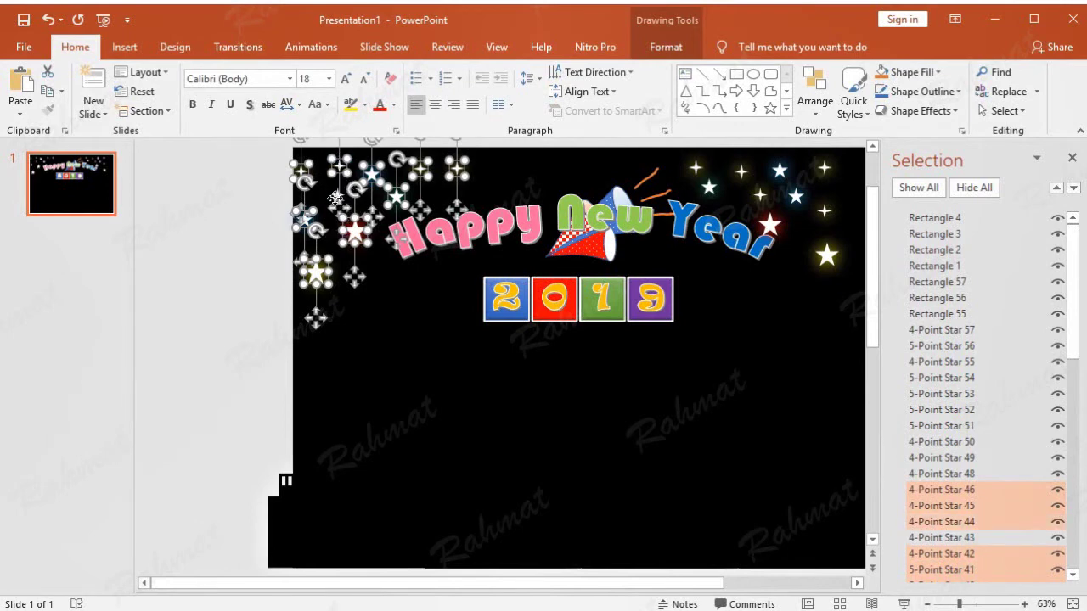
shift+click(336, 196)
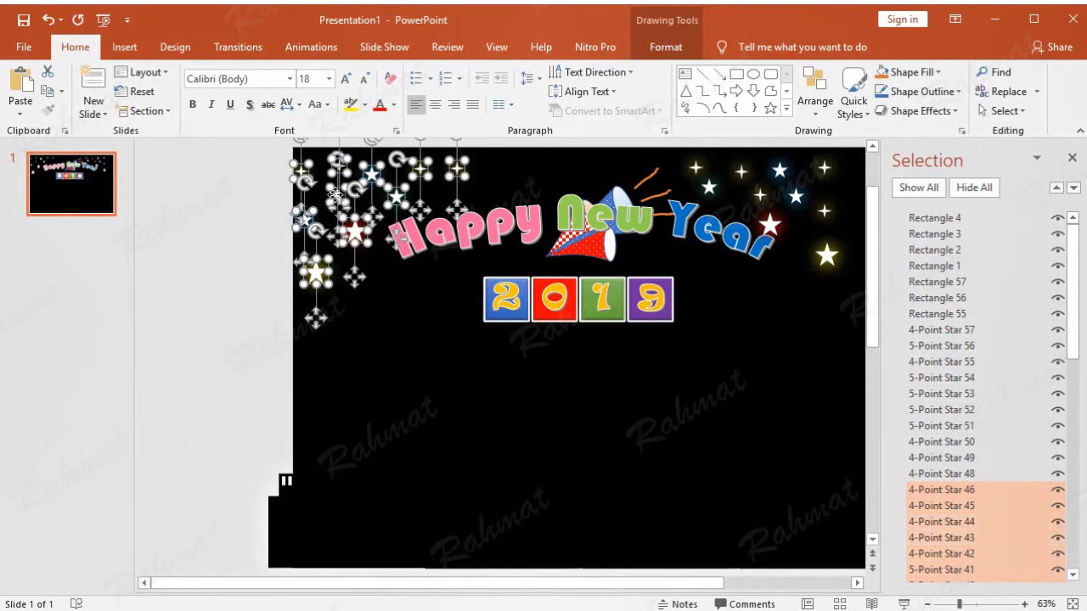
Step: Group the selected stars and rename the group STAR1
right_click(406, 188)
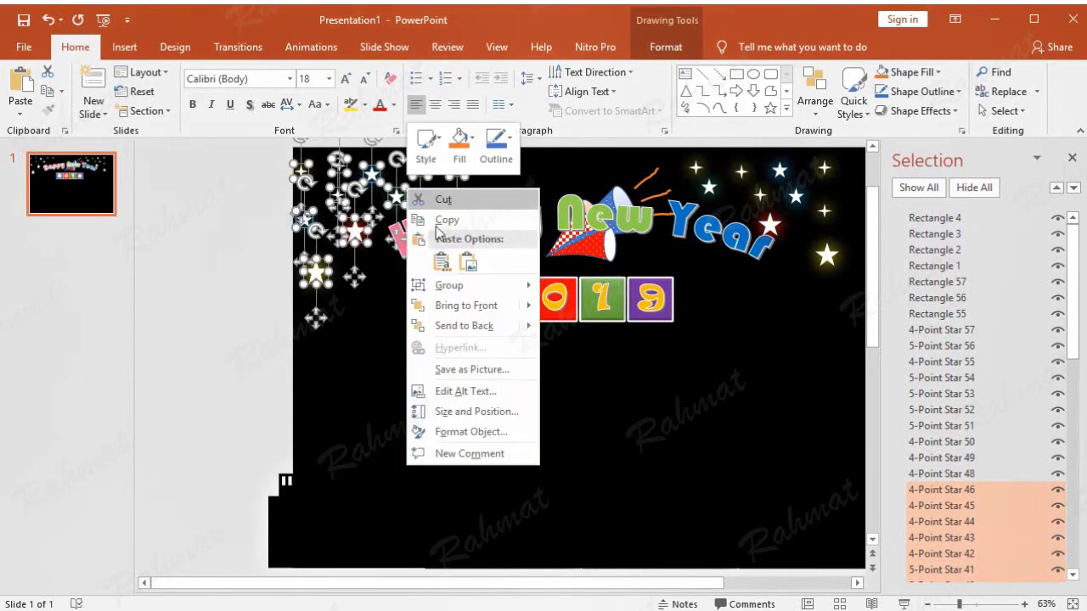
mouse_move(501, 287)
click(581, 287)
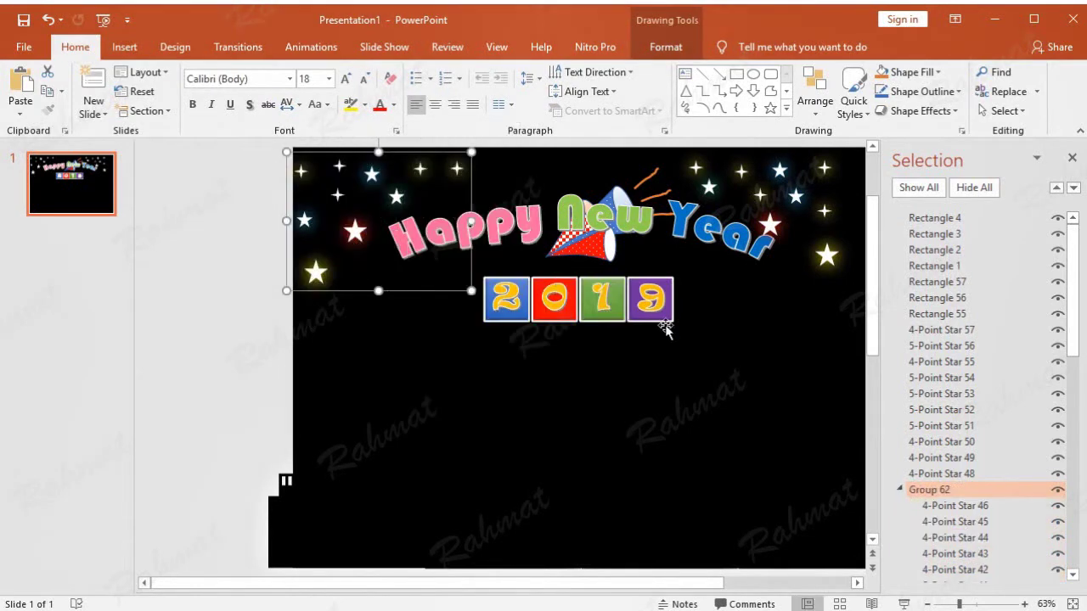
double_click(976, 495)
text(STAR1)
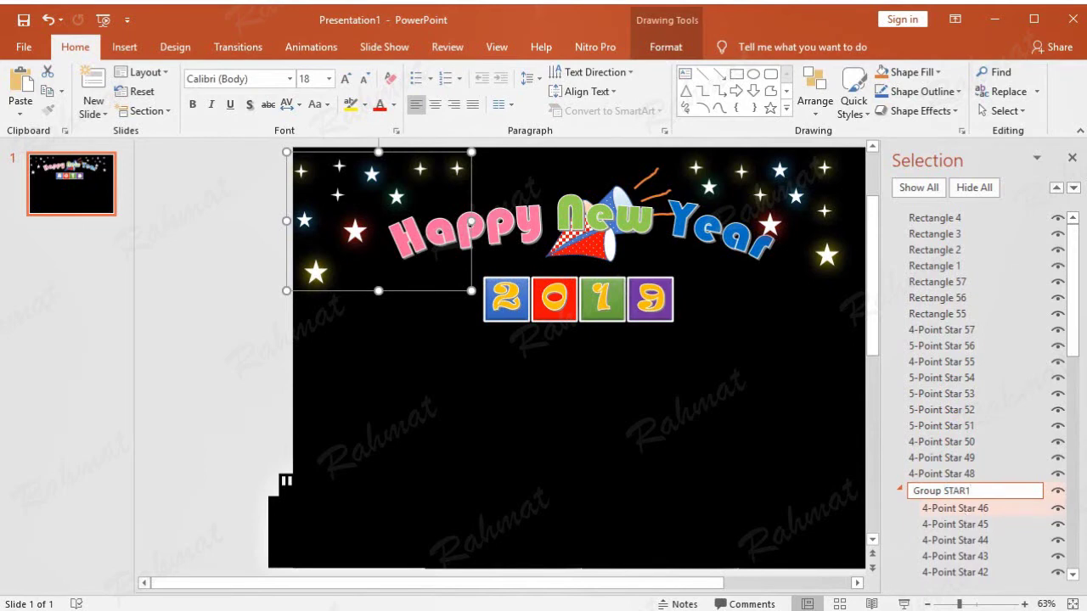
key(Return)
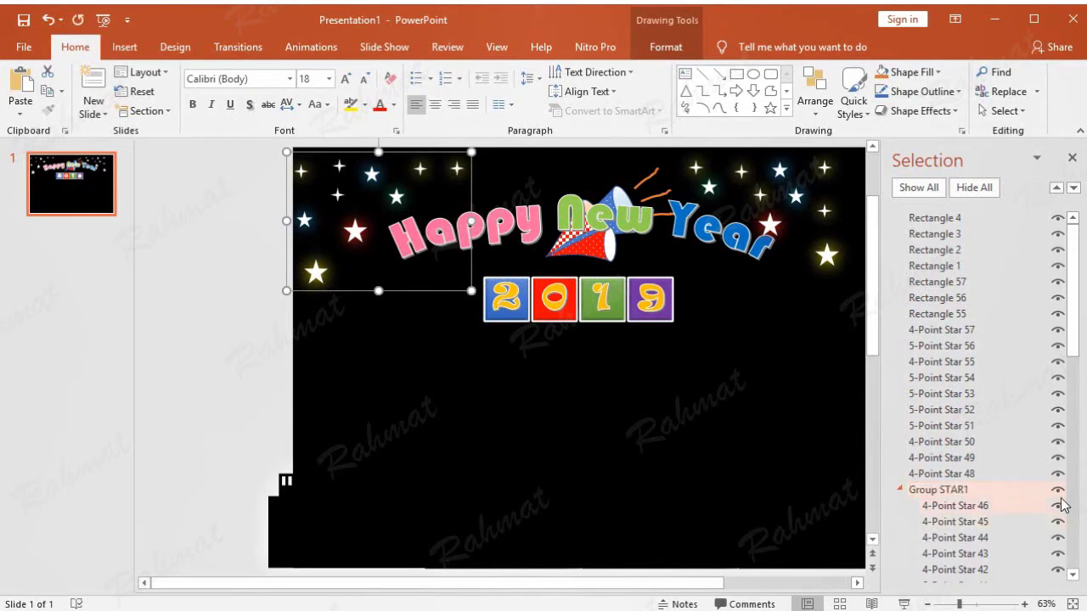
Step: Select the top-right stars, leaving the title group out of the selection
click(697, 168)
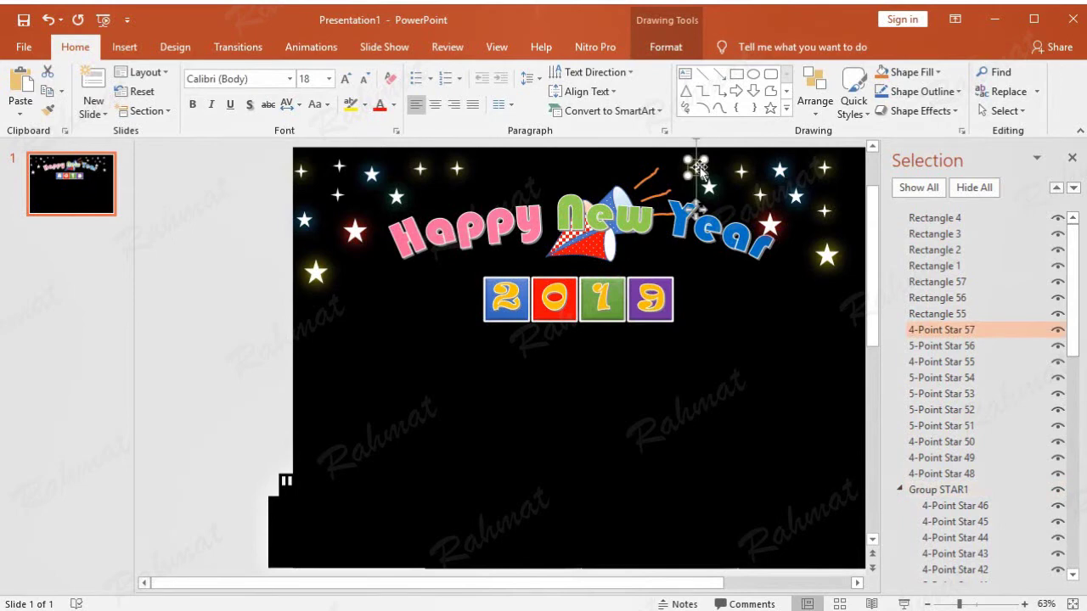
shift+click(741, 171)
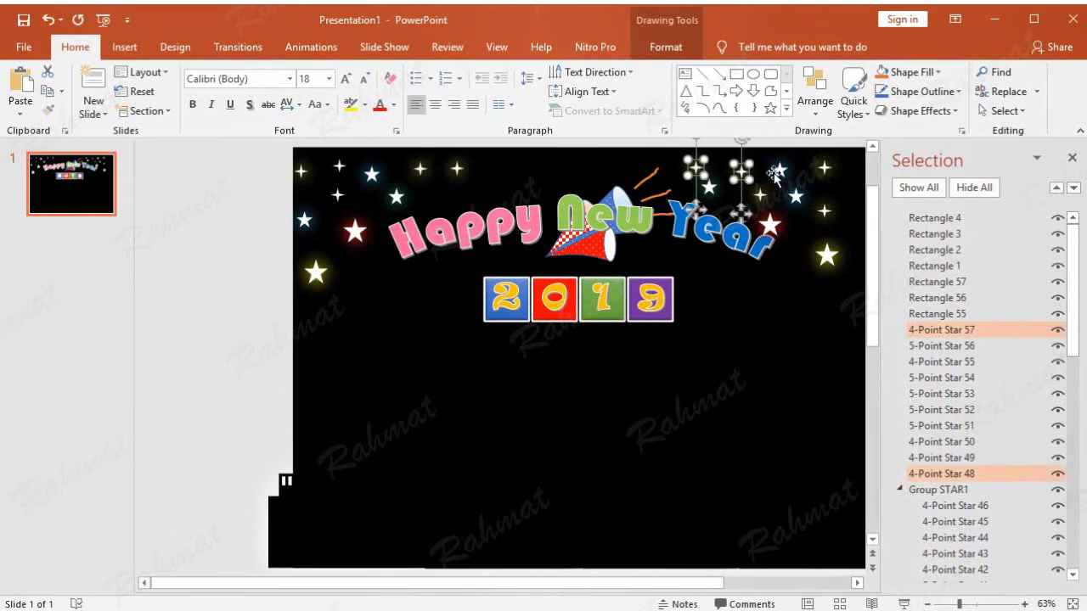
shift+click(779, 170)
shift+click(823, 180)
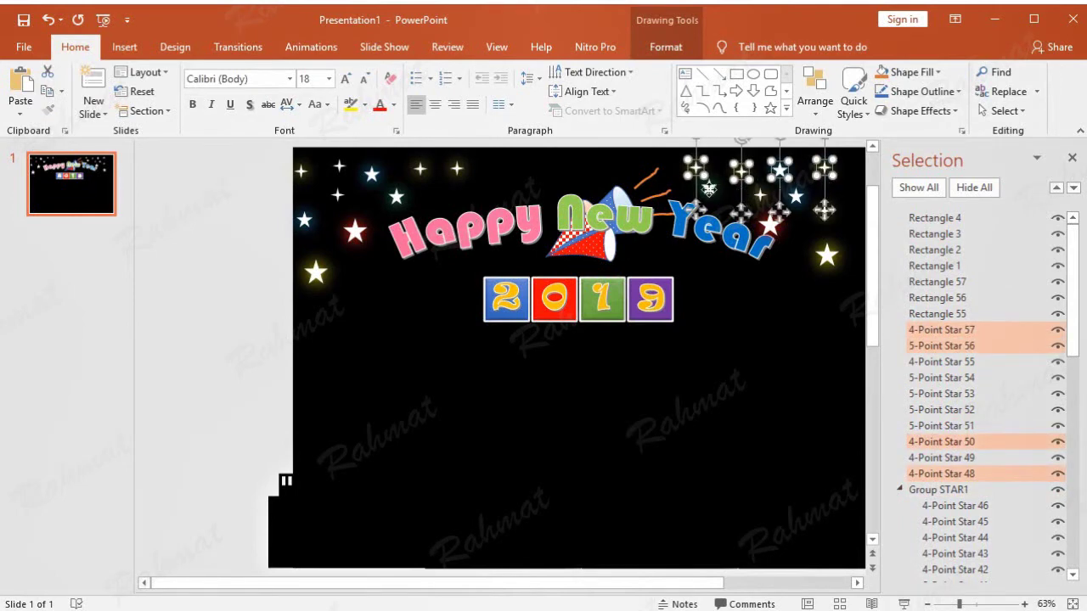
shift+click(709, 189)
shift+click(758, 197)
shift+click(796, 204)
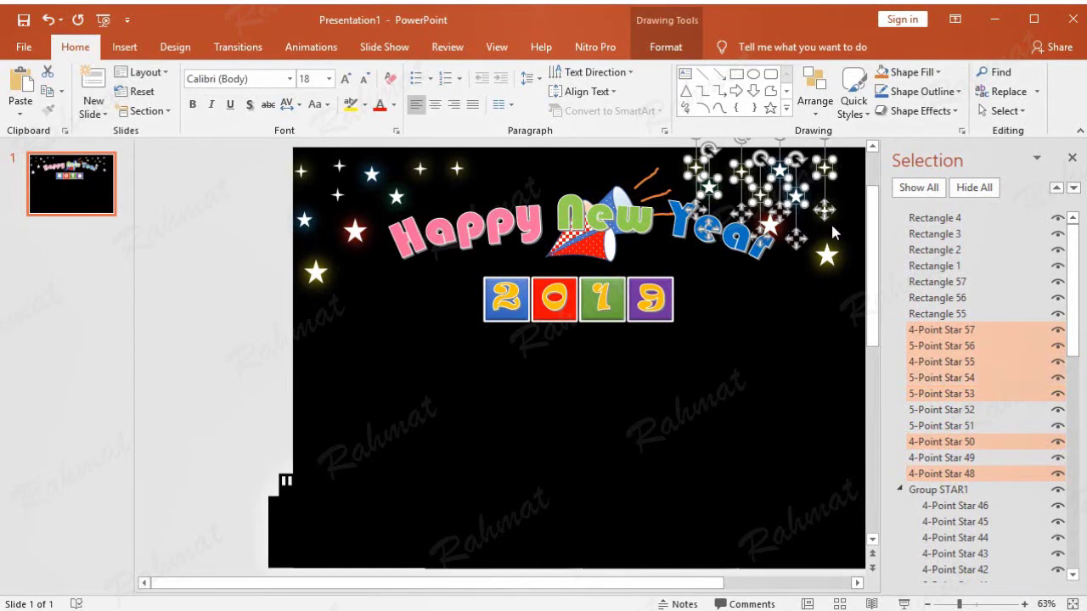
shift+click(768, 227)
shift+click(770, 227)
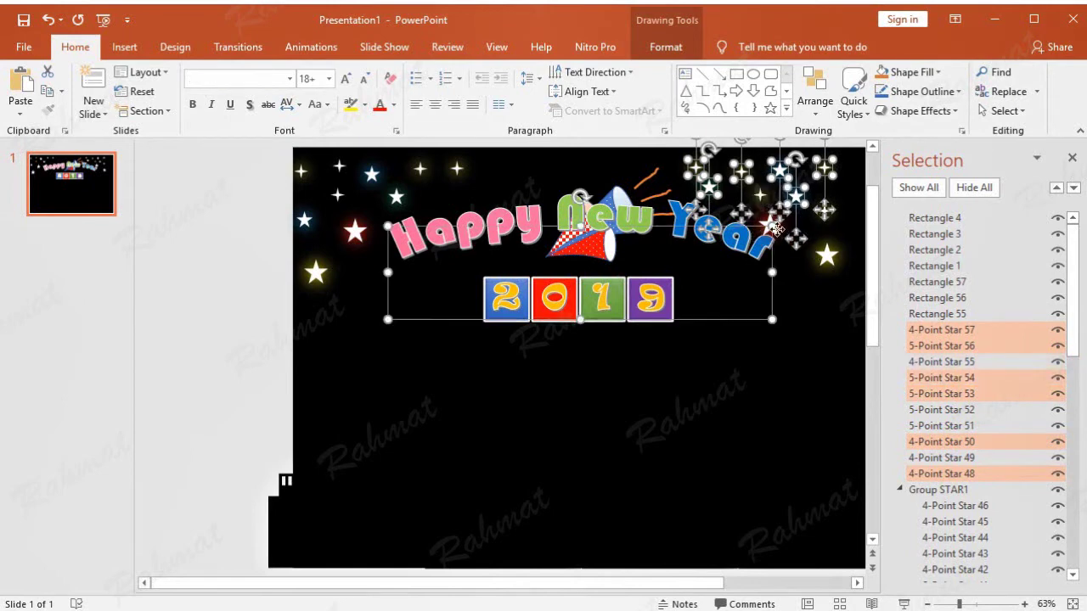
shift+click(768, 225)
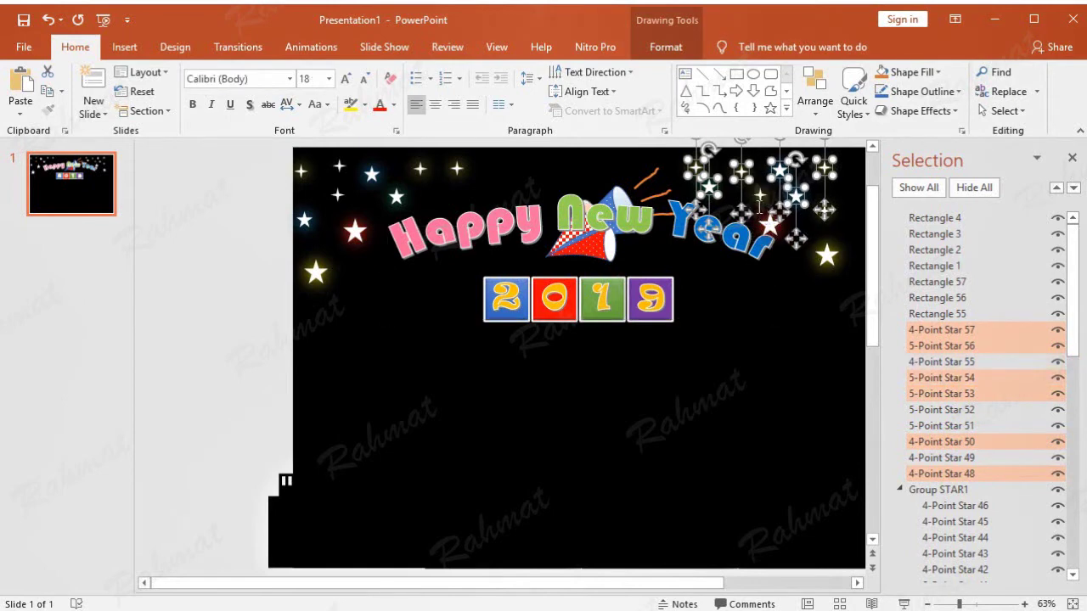
shift+click(760, 203)
shift+click(768, 225)
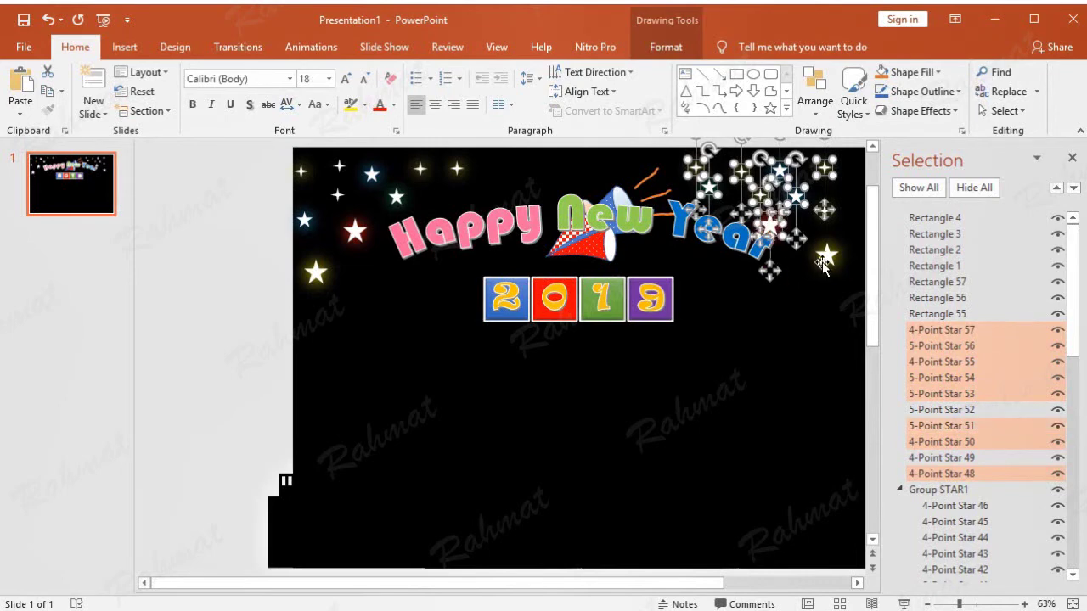
shift+click(827, 257)
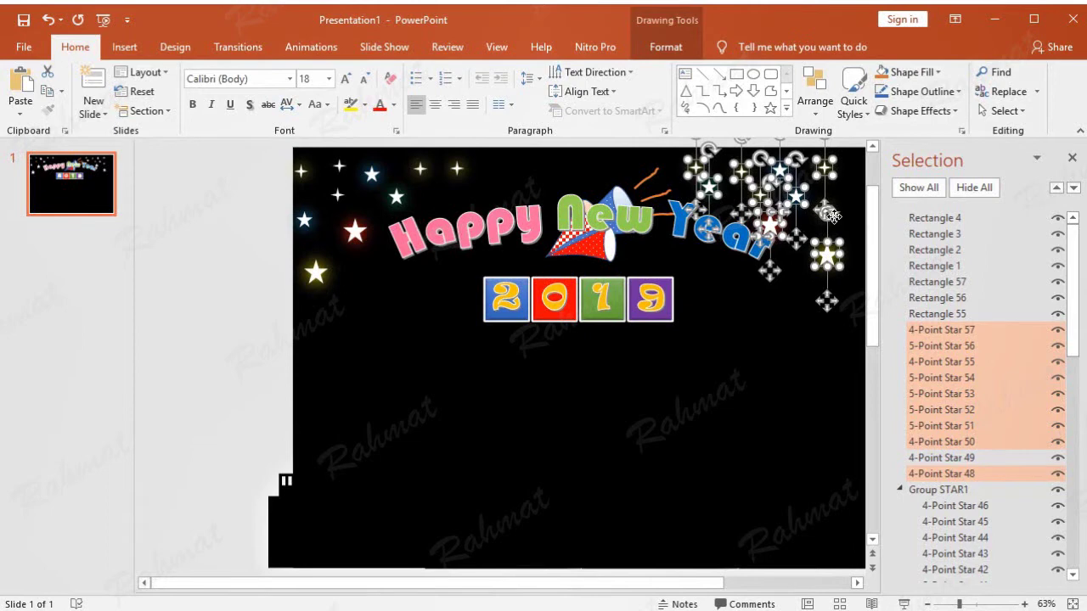
Step: Group the top-right stars, undo an accidental move, then ungroup them again
right_click(830, 216)
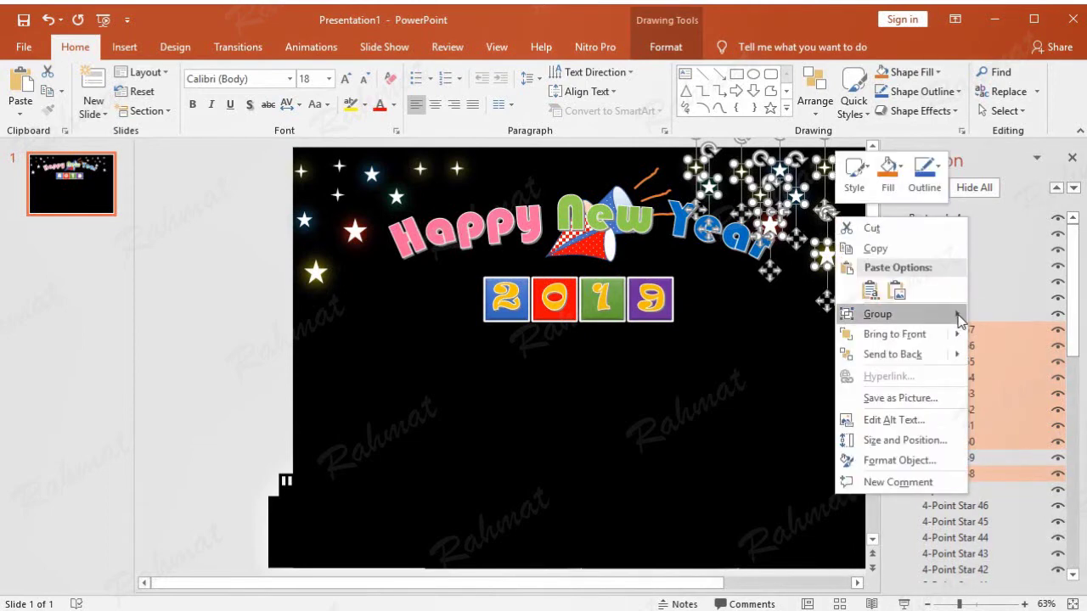
click(986, 317)
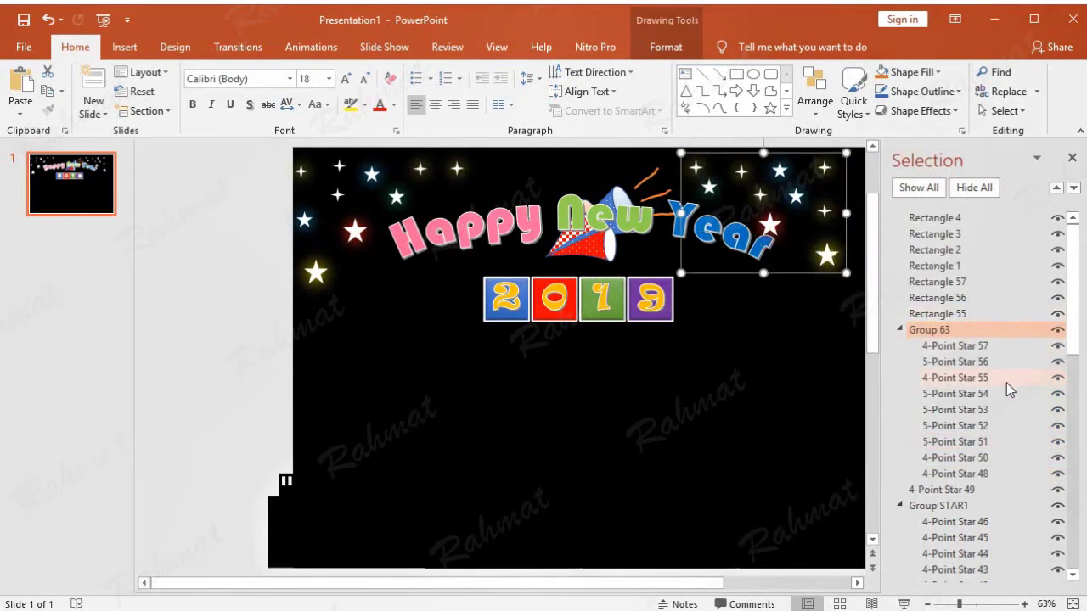
drag(807, 154, 790, 157)
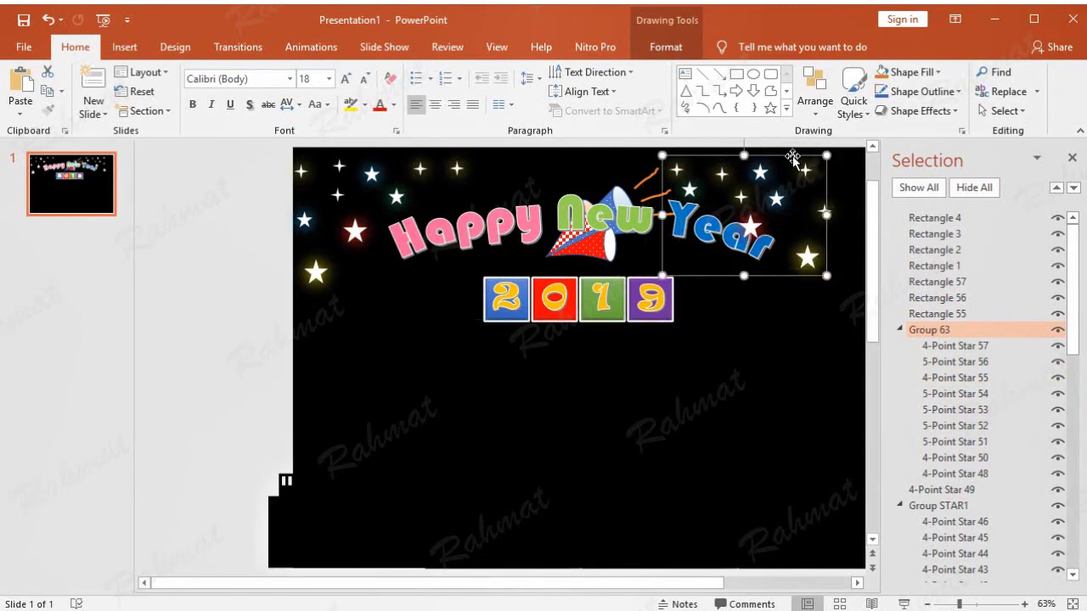
click(47, 20)
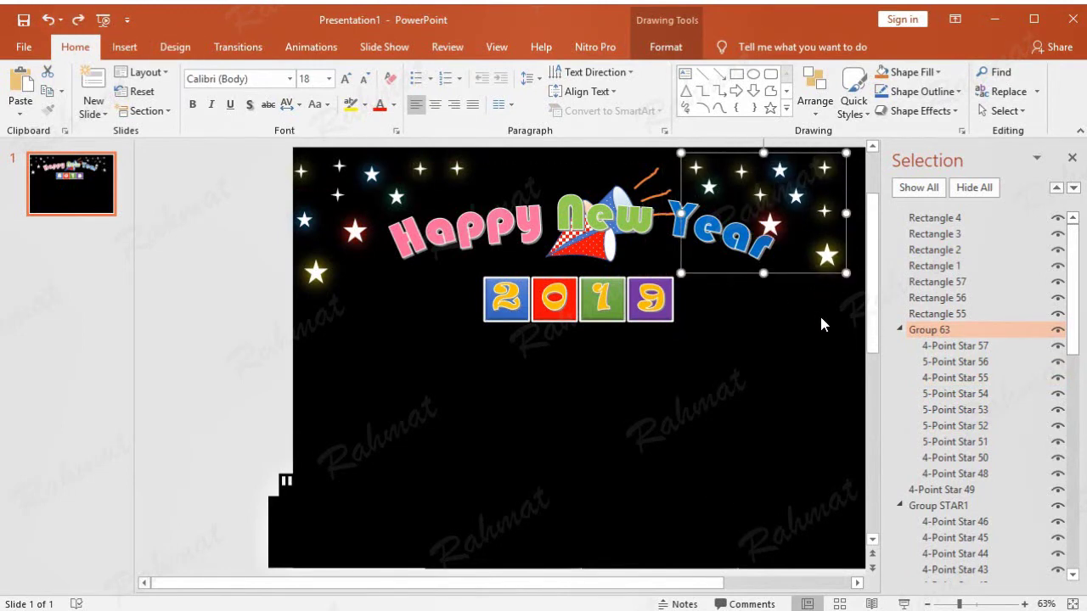
shift+click(823, 214)
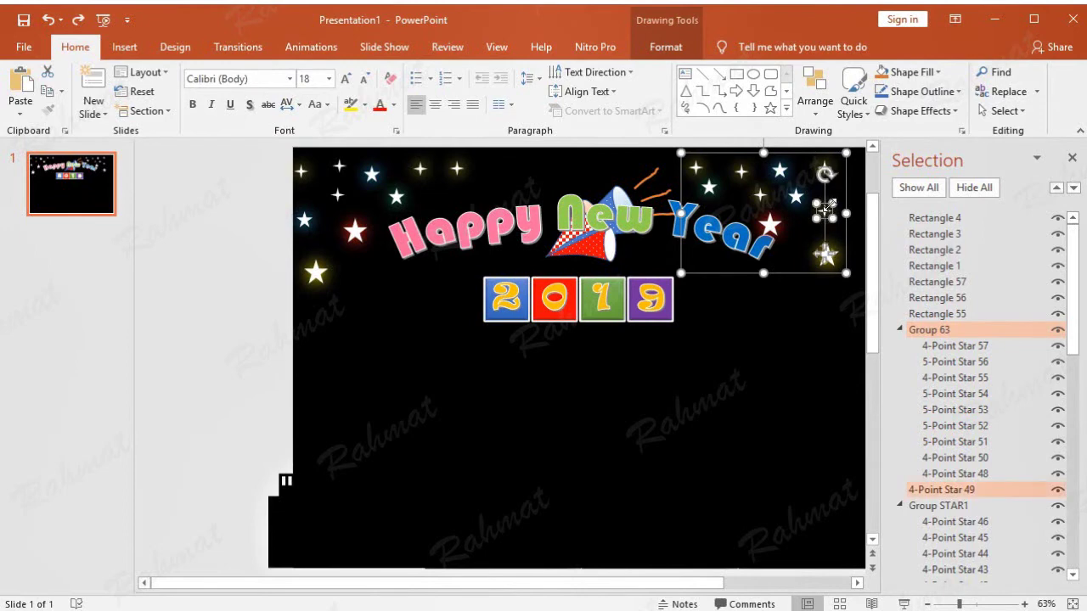
click(48, 19)
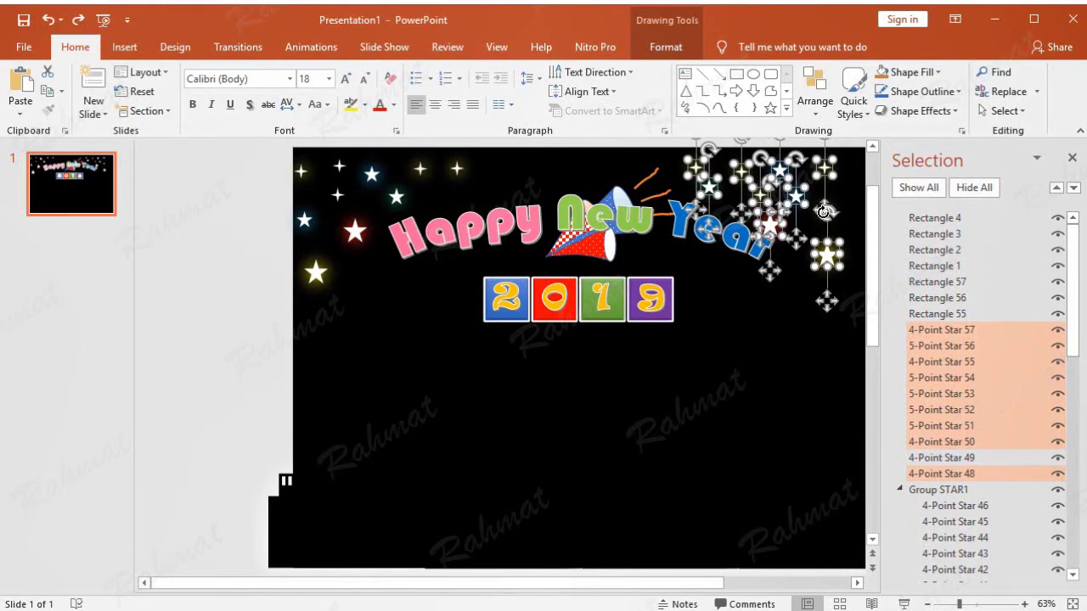
Step: Reselect the top-right stars, this time including the lower small stars
ctrl+click(825, 210)
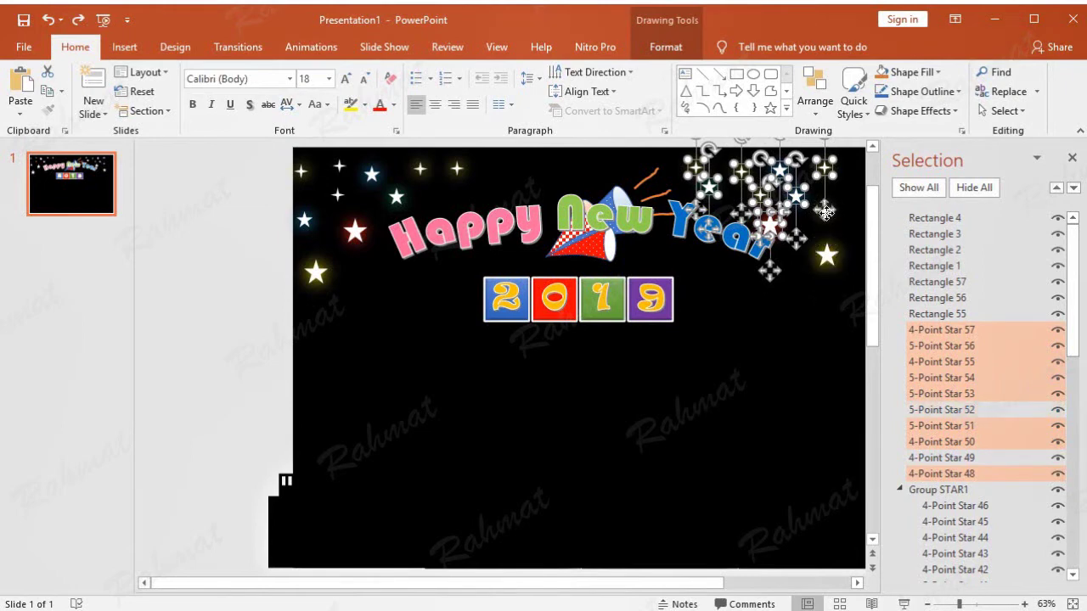
ctrl+click(825, 212)
ctrl+click(825, 252)
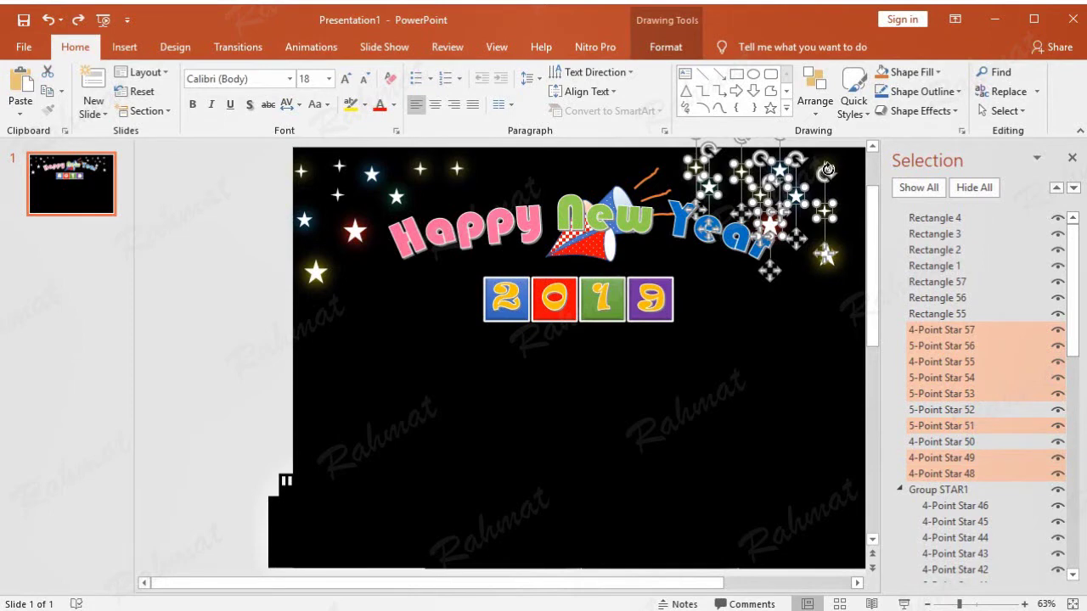
ctrl+click(826, 170)
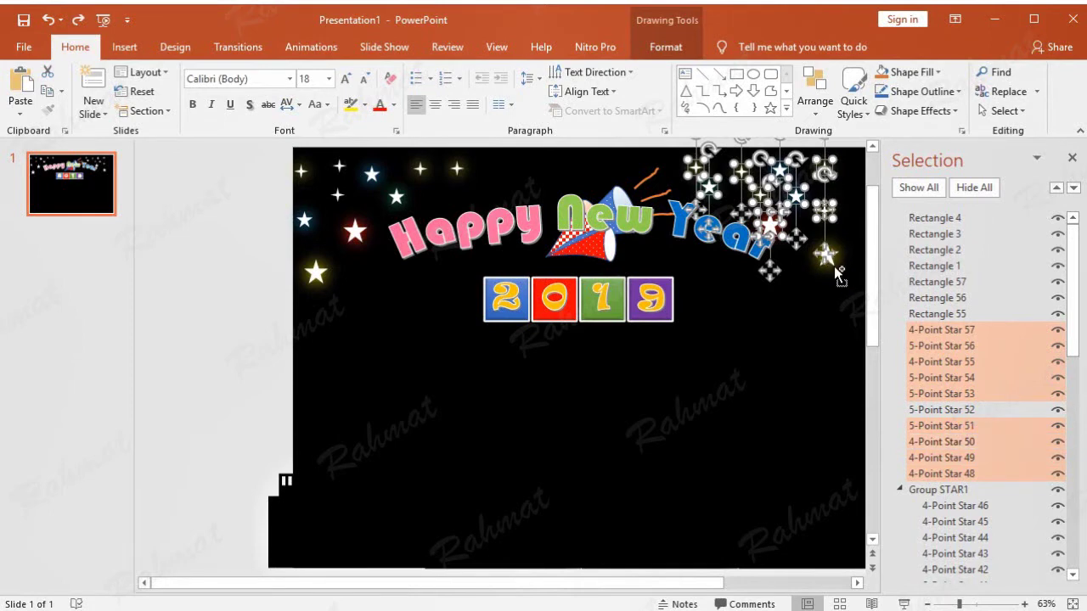
ctrl+click(834, 265)
ctrl+click(834, 256)
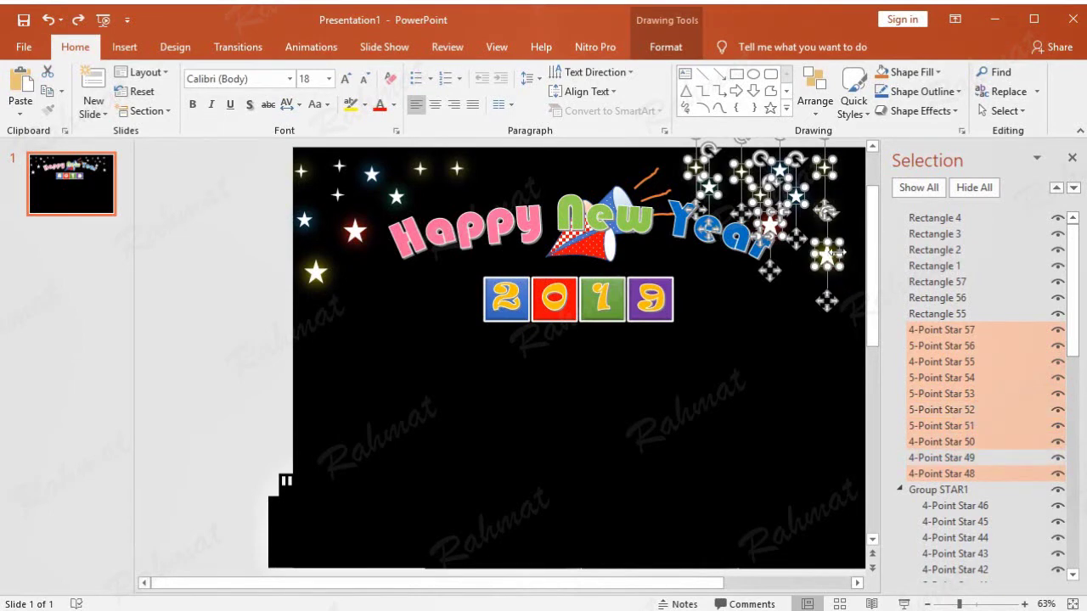
Step: Group the selected stars and rename the group Group STAR2
right_click(837, 240)
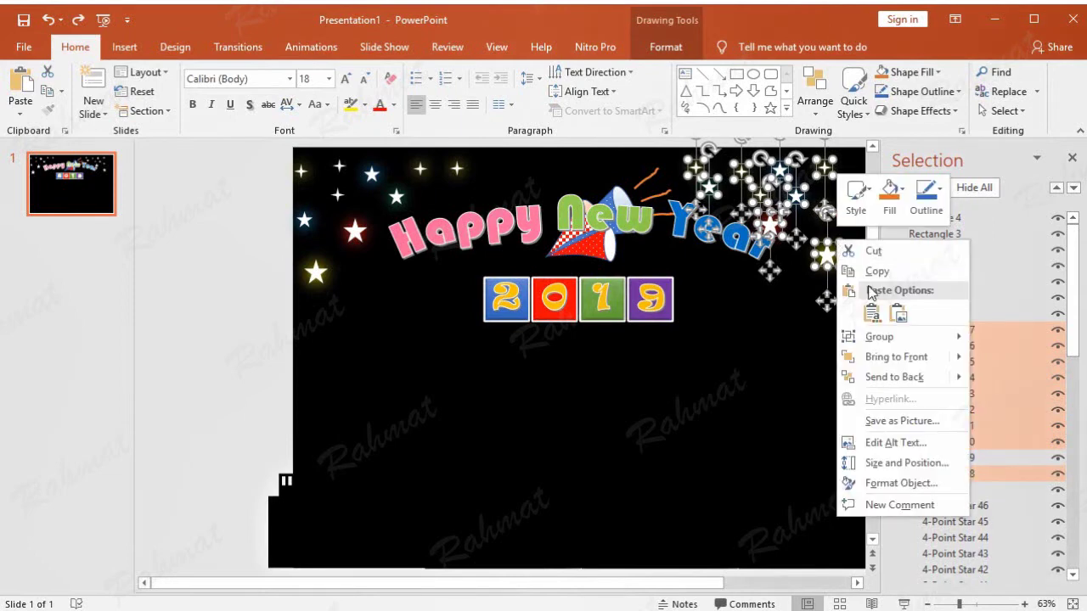
mouse_move(938, 337)
click(989, 338)
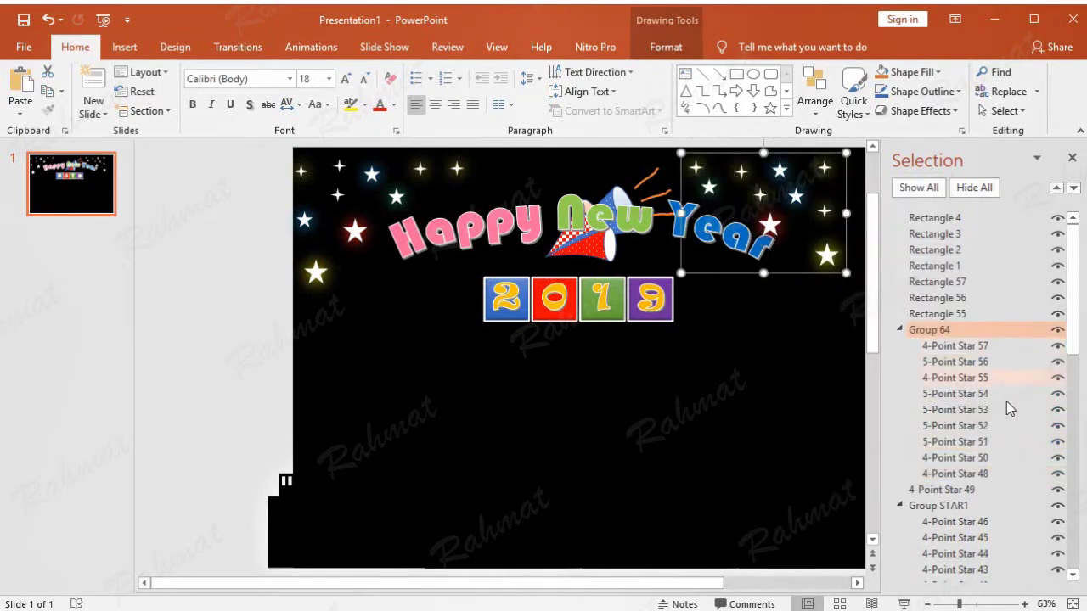
double_click(946, 331)
double_click(947, 330)
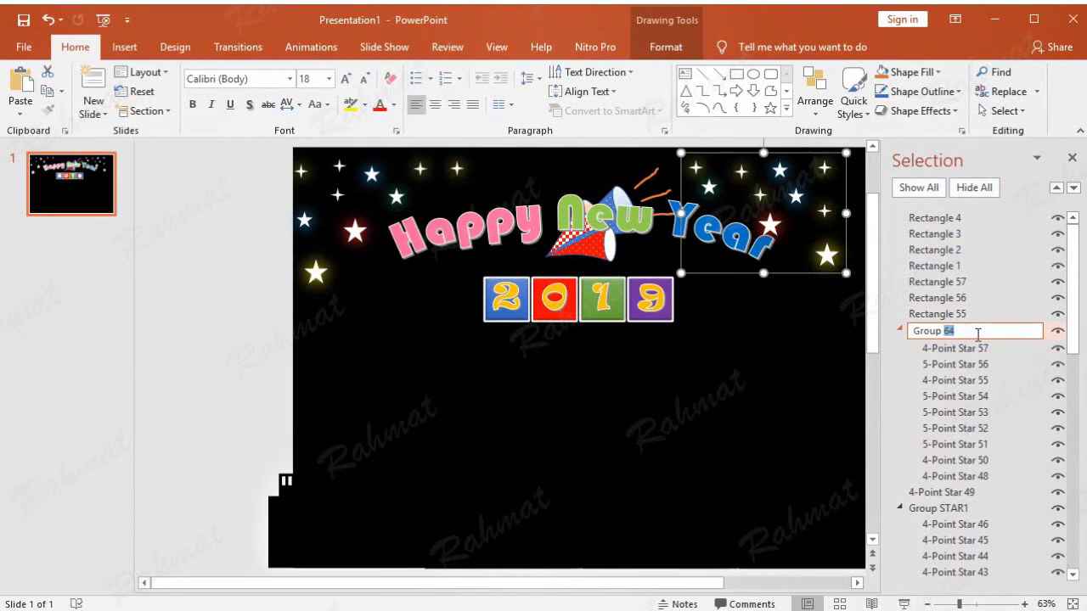
text(STAR2)
key(Return)
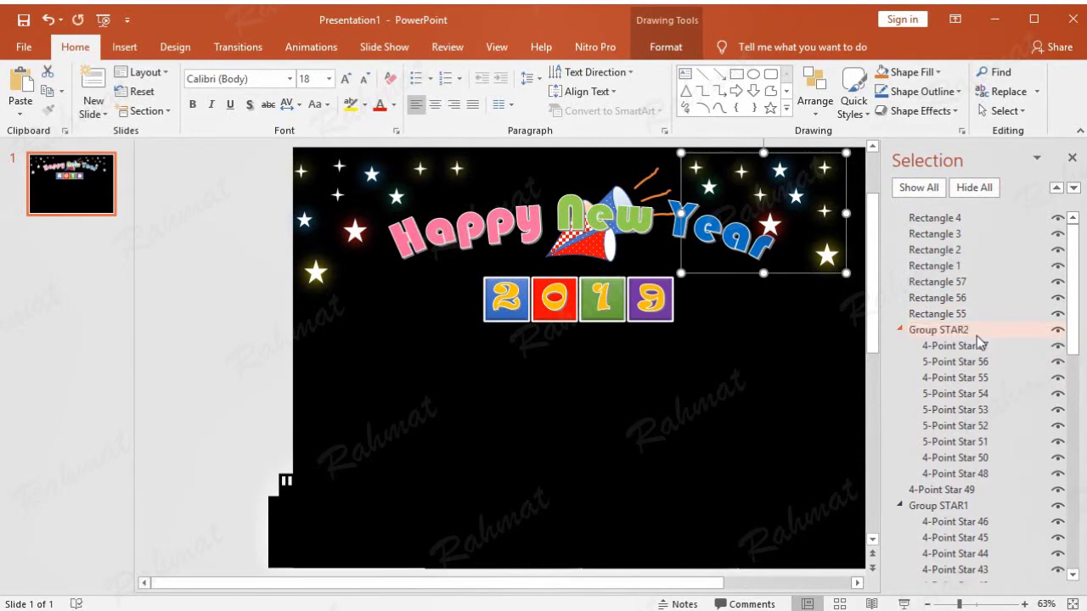
click(220, 241)
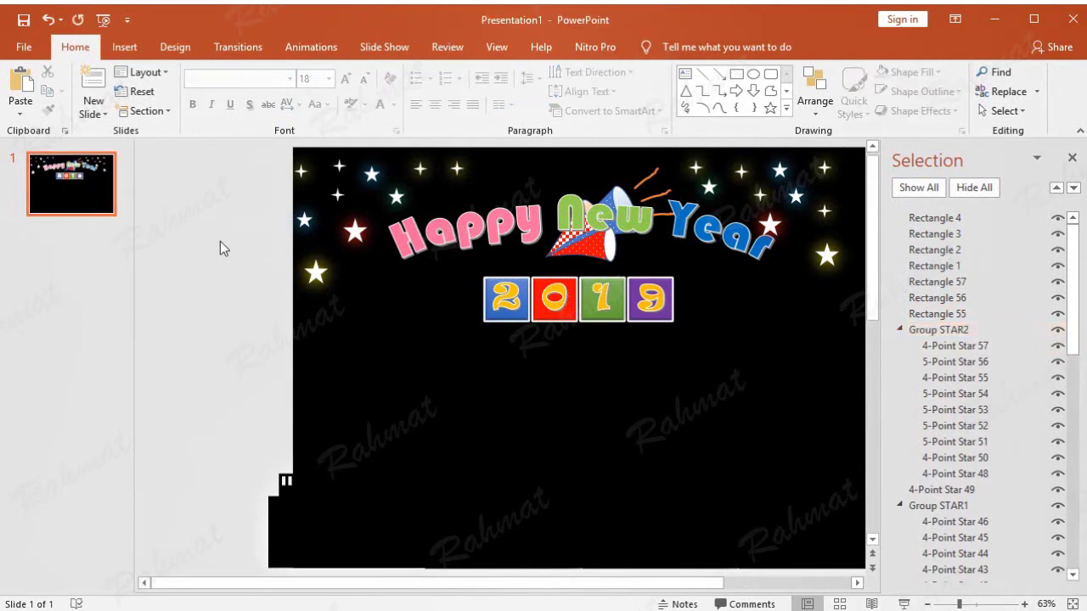
Step: Rename the title text box to HAPPY NEW YEAR in the Selection pane and hide it
click(628, 218)
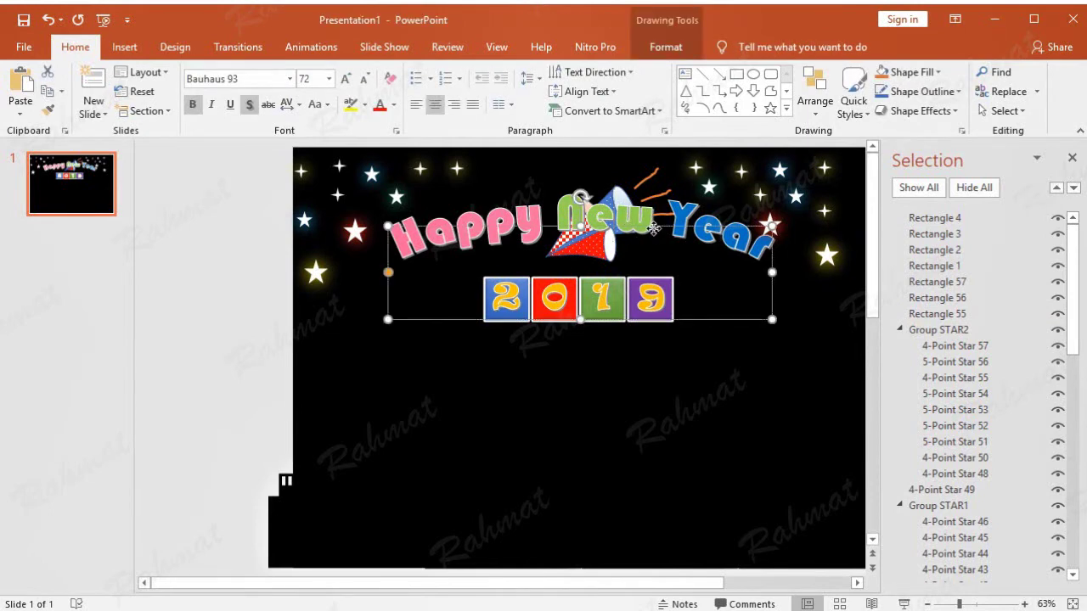
drag(1075, 317, 1075, 418)
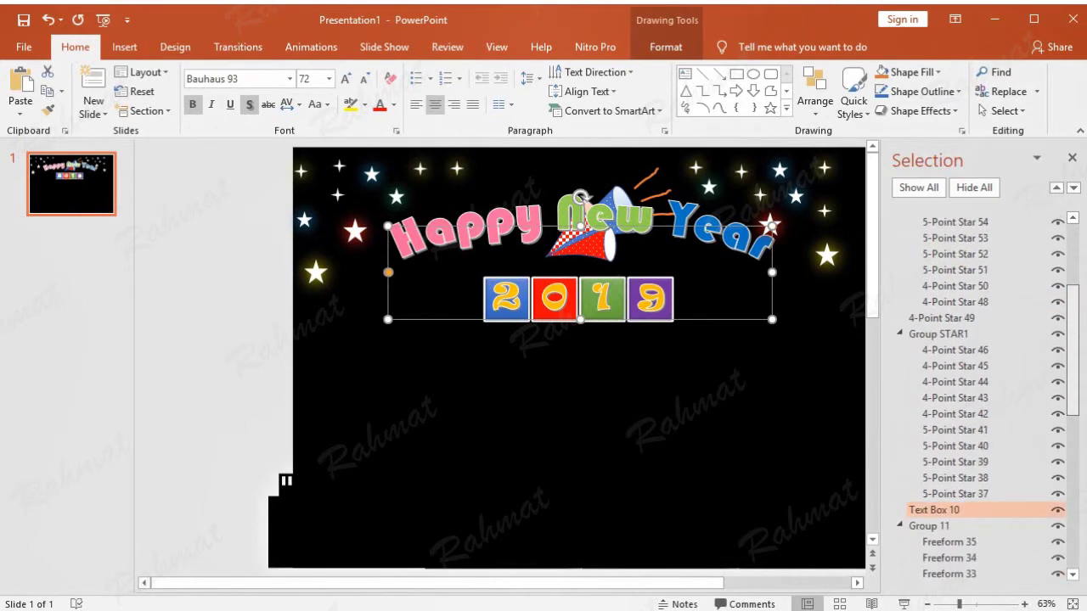
double_click(989, 401)
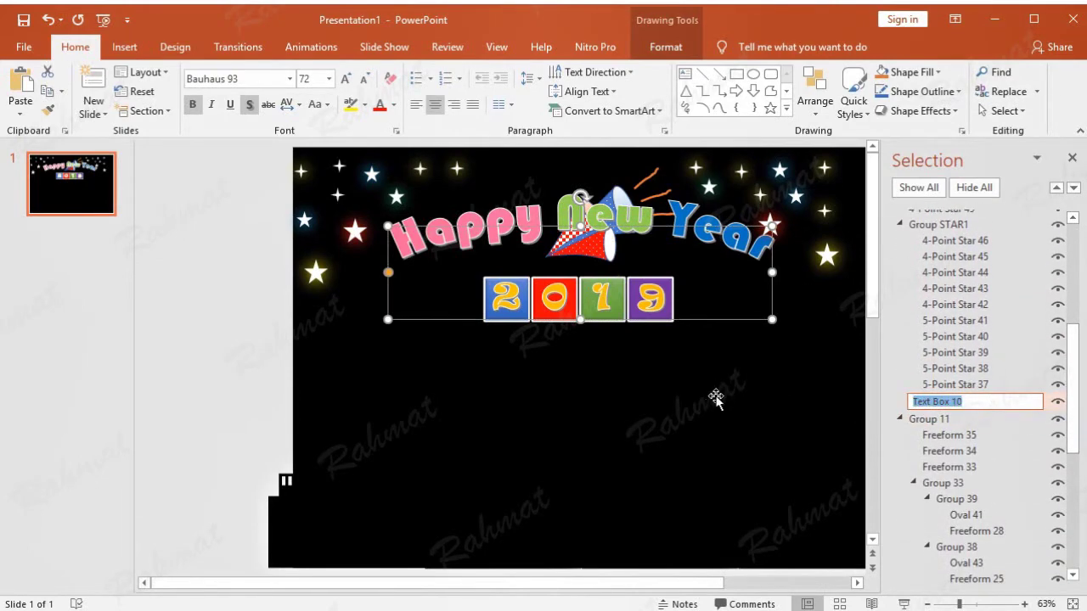
text(HAPPY NEW YEAR)
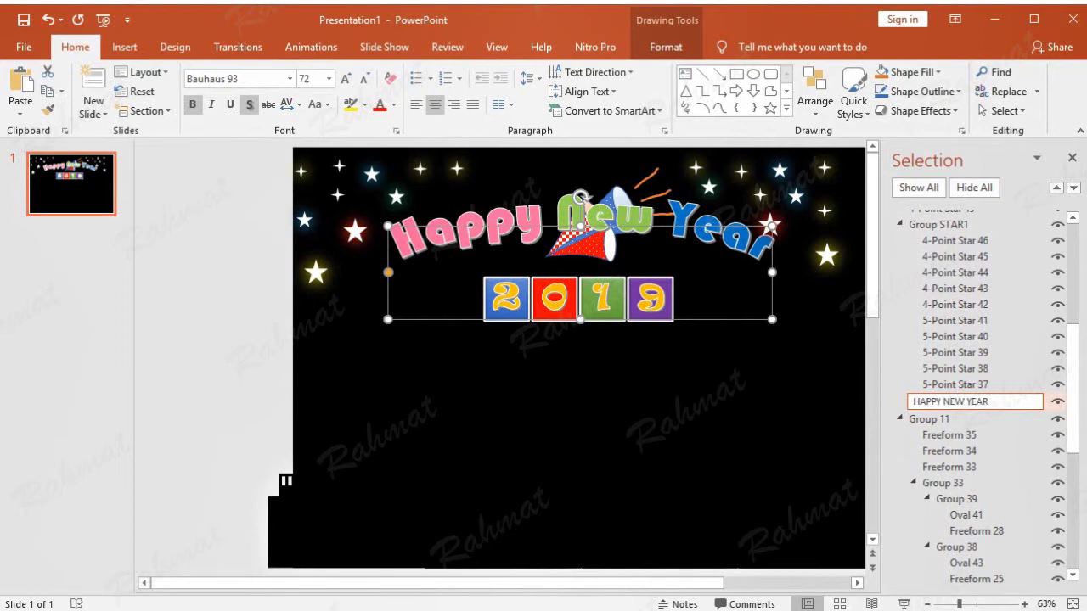
key(Return)
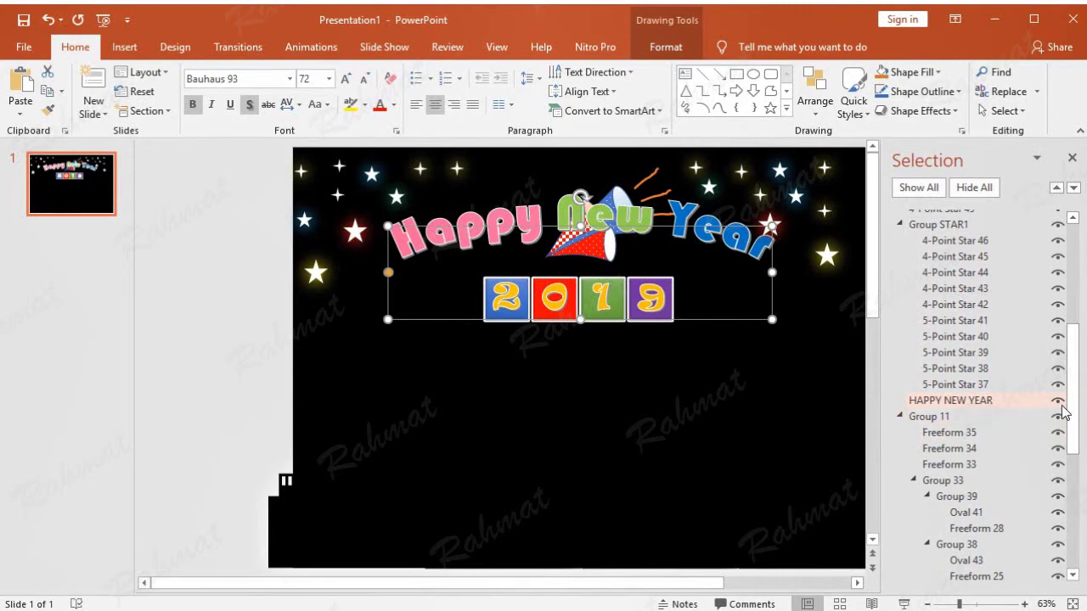
click(1057, 404)
click(616, 197)
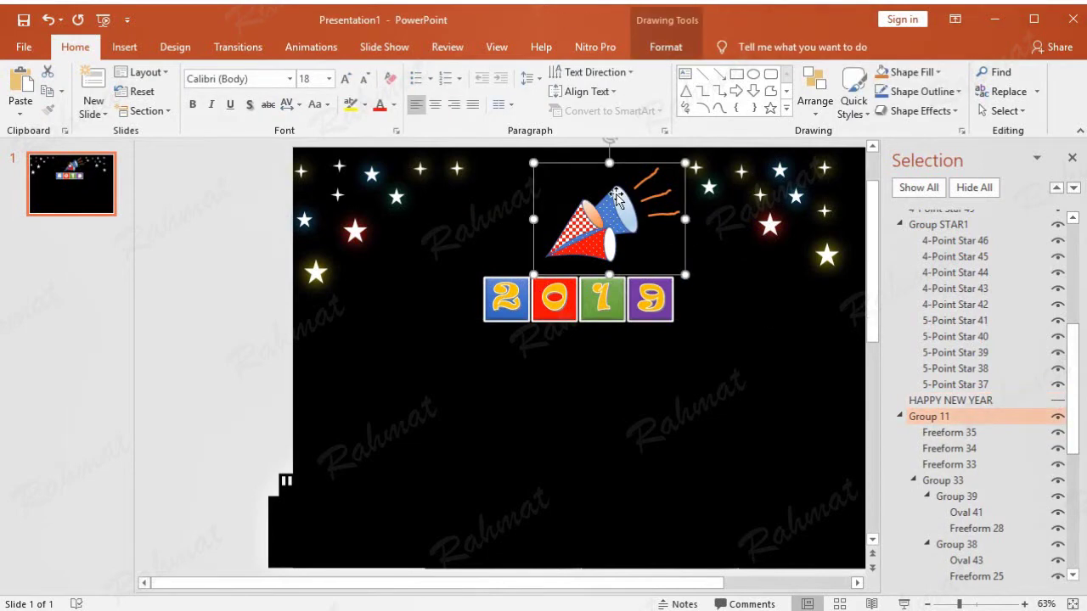
Step: Undo the accidental Group A rename and move of the party popper
click(945, 417)
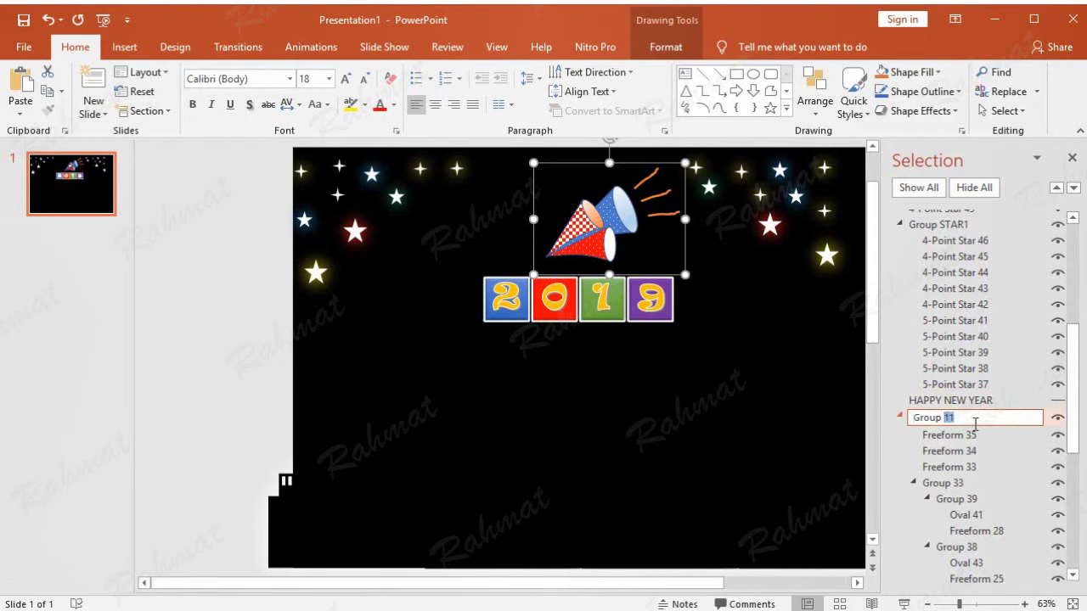
text(A)
key(Return)
drag(650, 166, 676, 159)
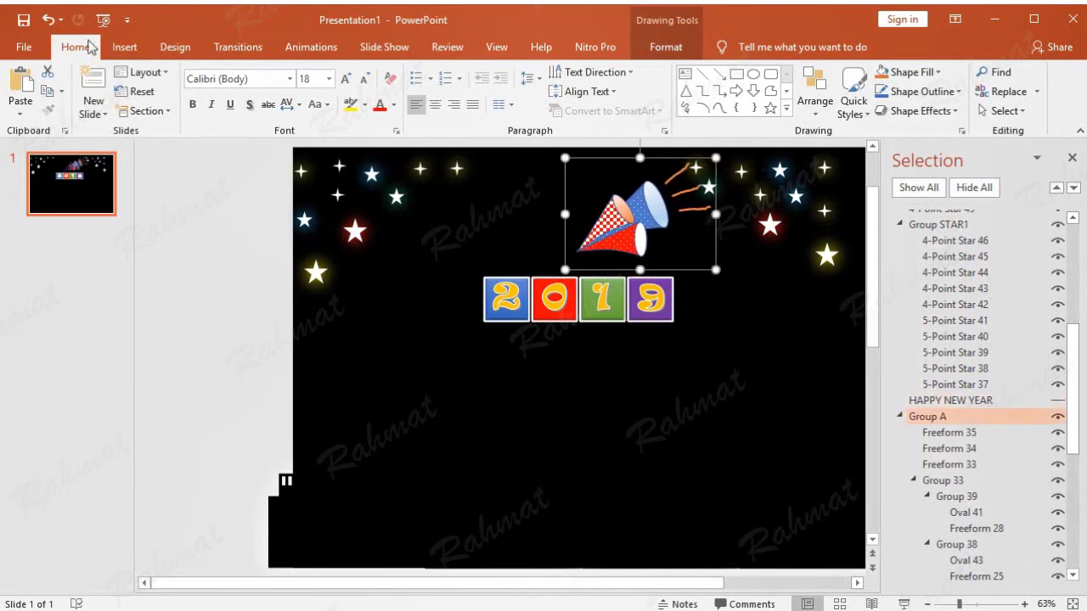
click(49, 19)
click(48, 19)
click(841, 434)
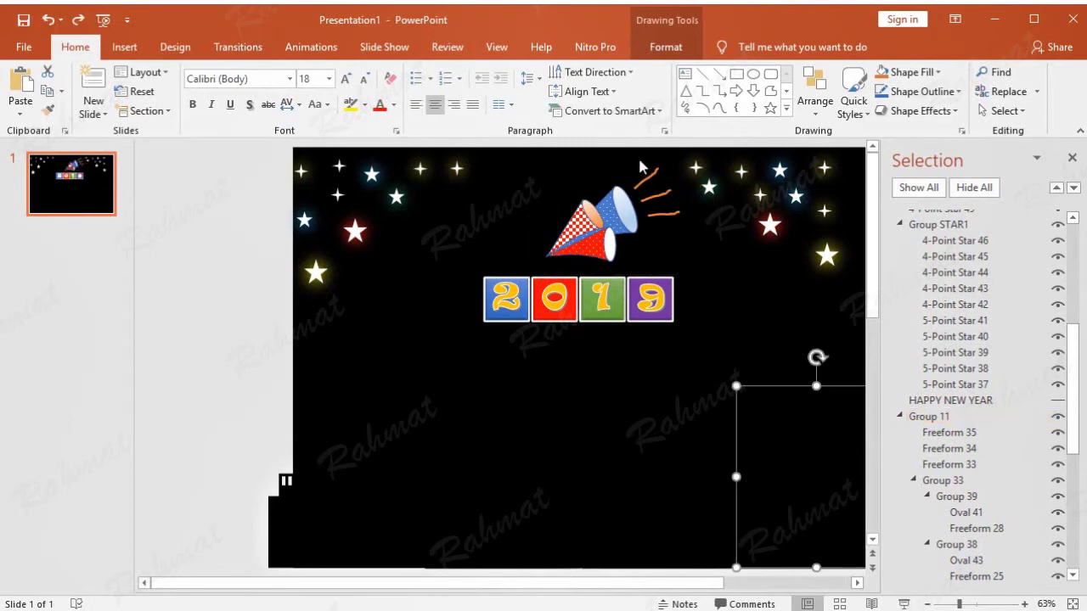
Step: Ungroup the party popper into its streamer freeforms and cone group
click(625, 164)
right_click(627, 163)
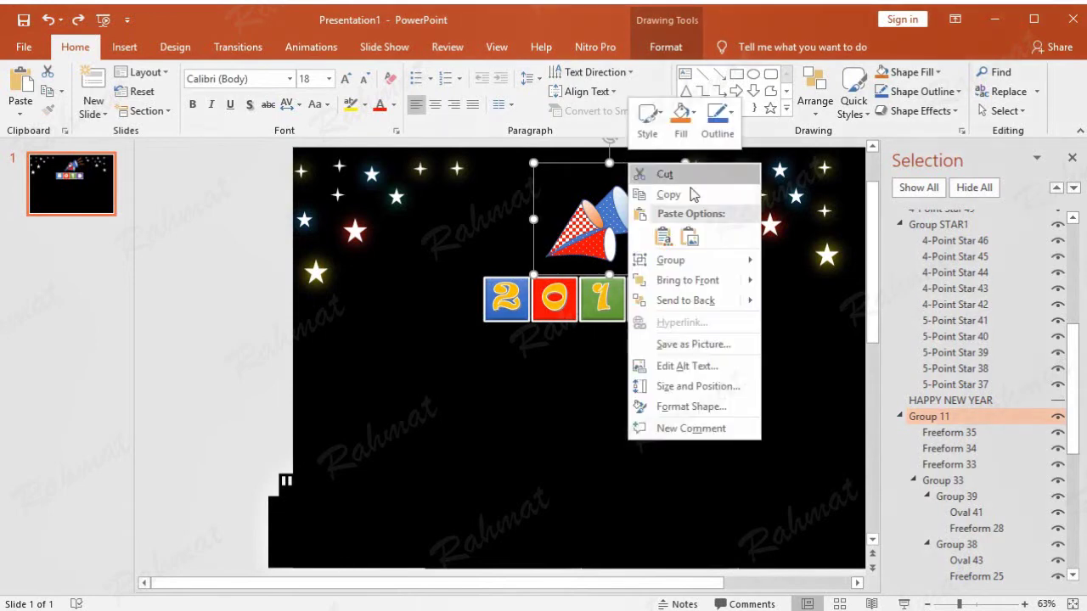
mouse_move(760, 265)
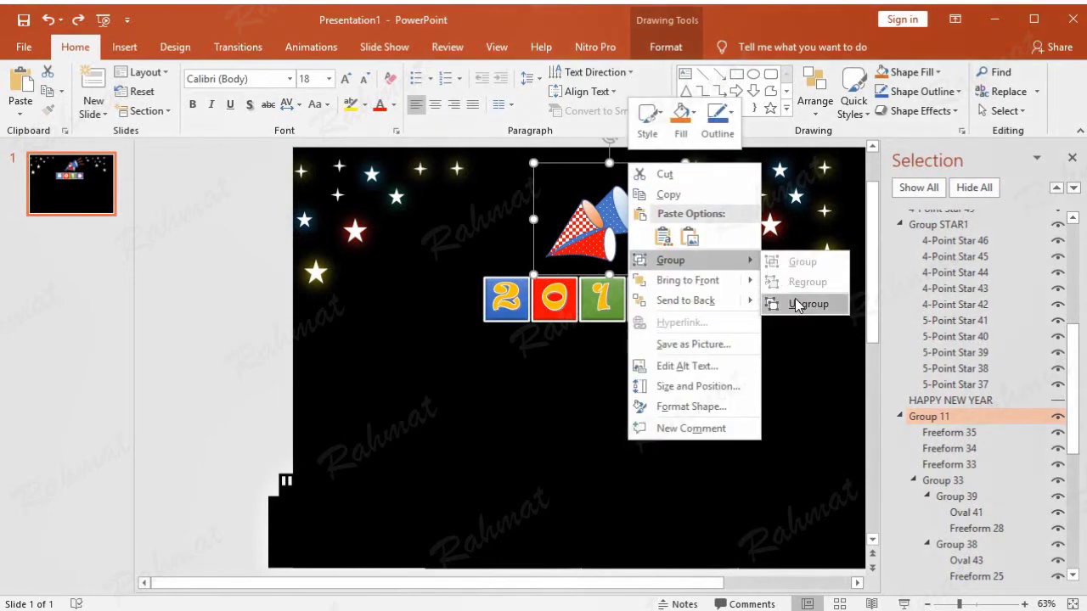
click(807, 303)
click(831, 334)
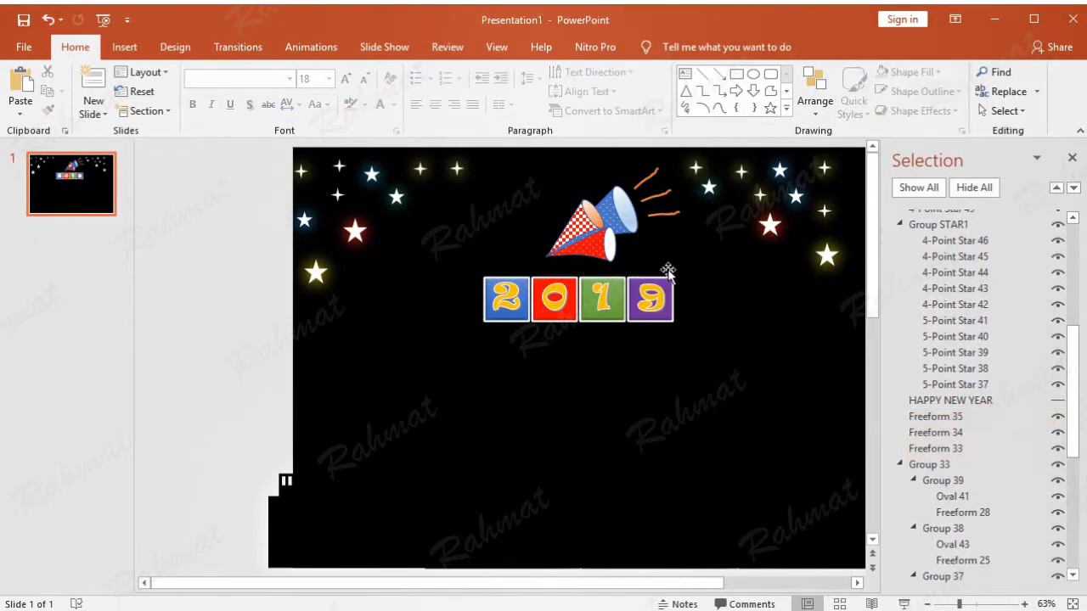
Step: Ungroup the popper cones into separate Groups 37, 38 and 39
click(609, 214)
drag(609, 210, 604, 179)
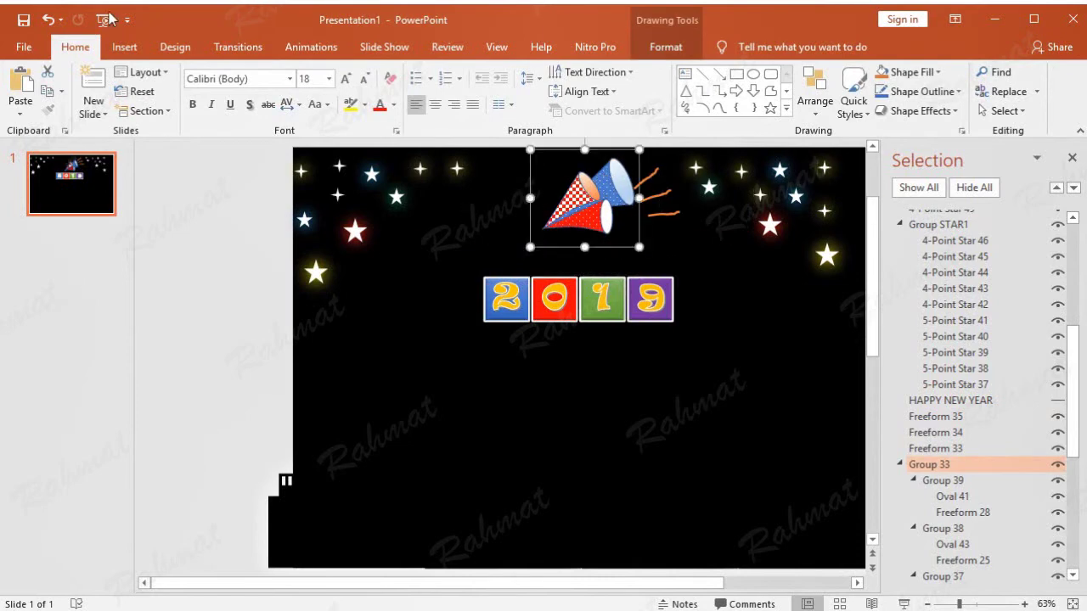
click(47, 19)
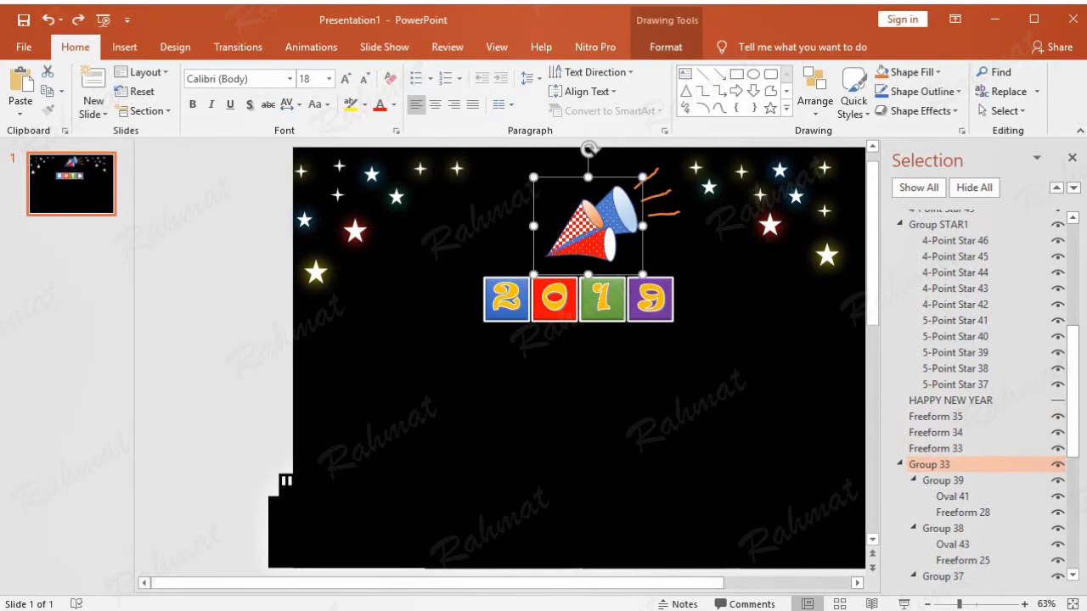
right_click(625, 178)
mouse_move(747, 275)
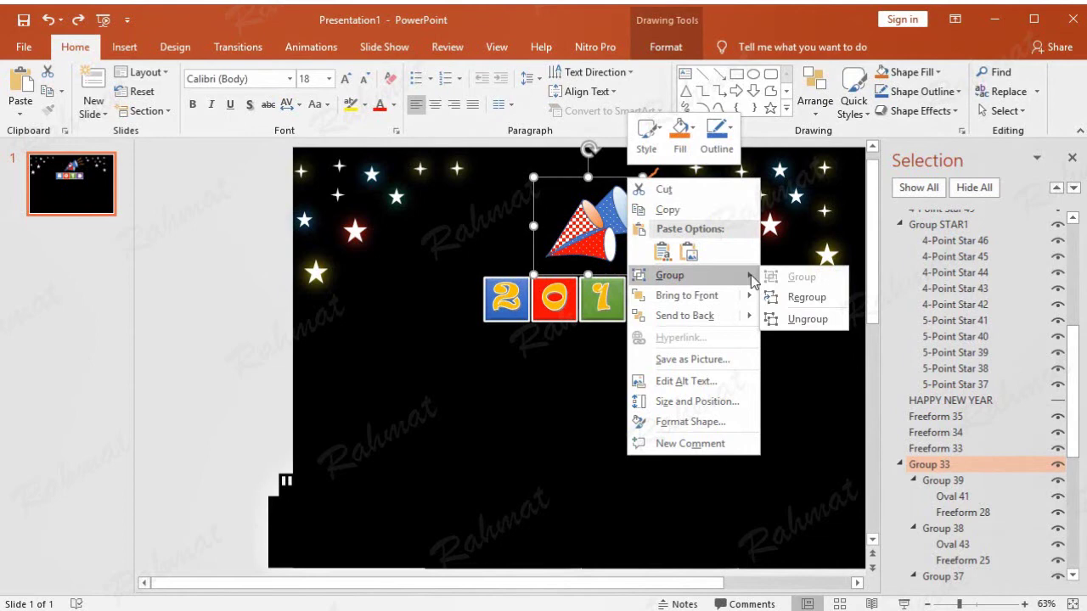
click(802, 318)
click(835, 354)
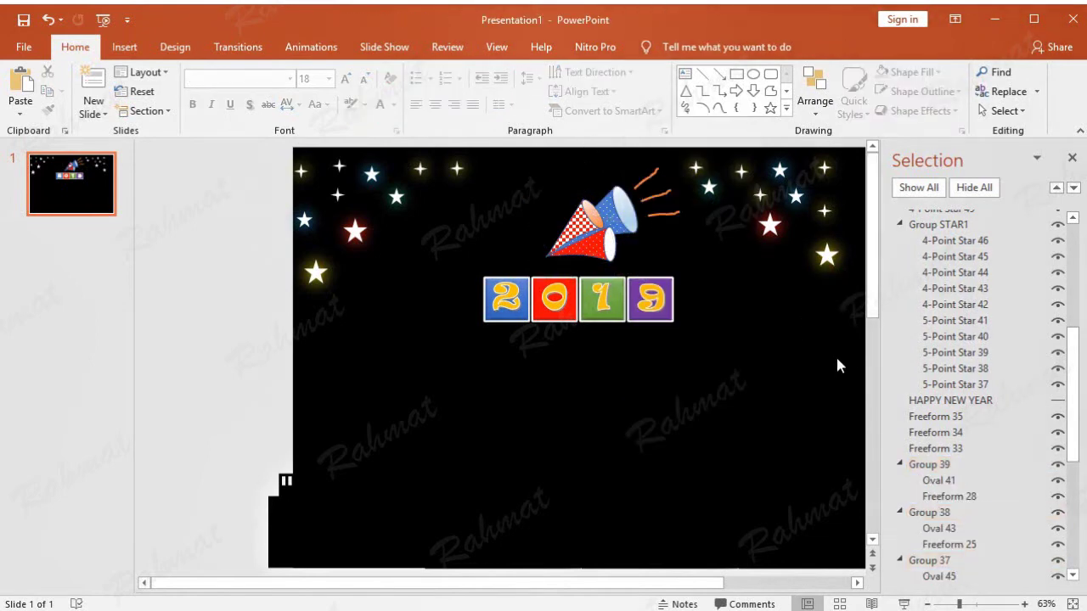
click(611, 199)
Step: Rename Group 37 to Group A in the Selection pane
drag(612, 200, 605, 174)
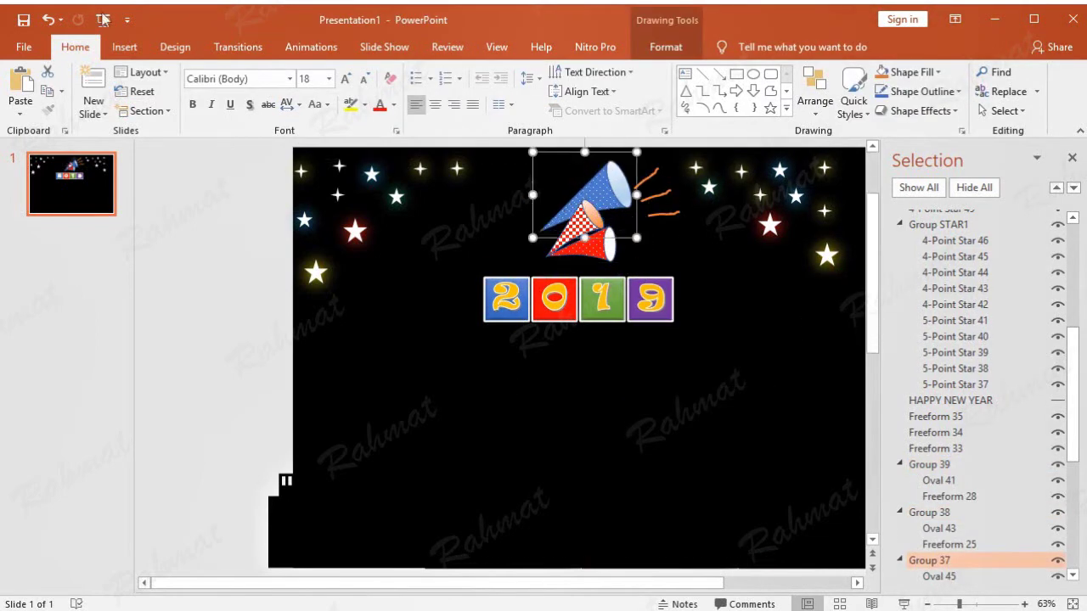
click(53, 18)
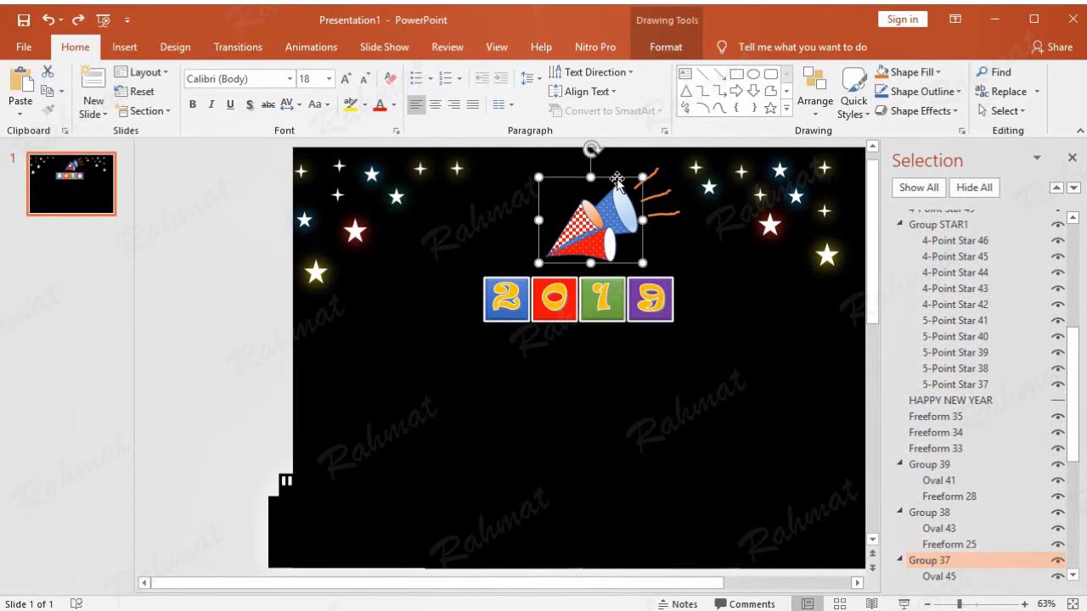
double_click(949, 561)
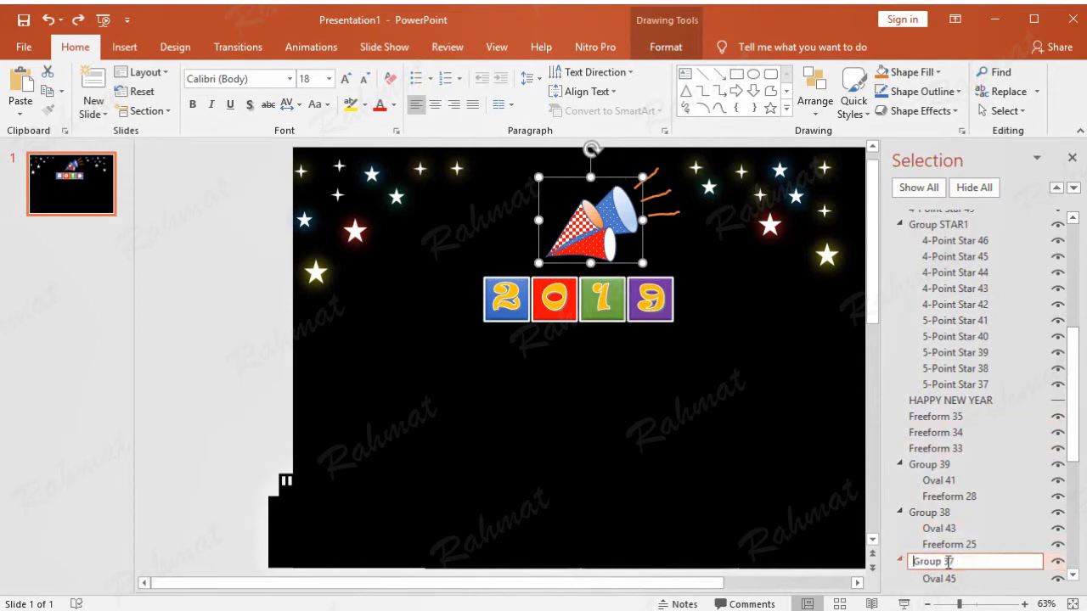
text(A)
click(960, 465)
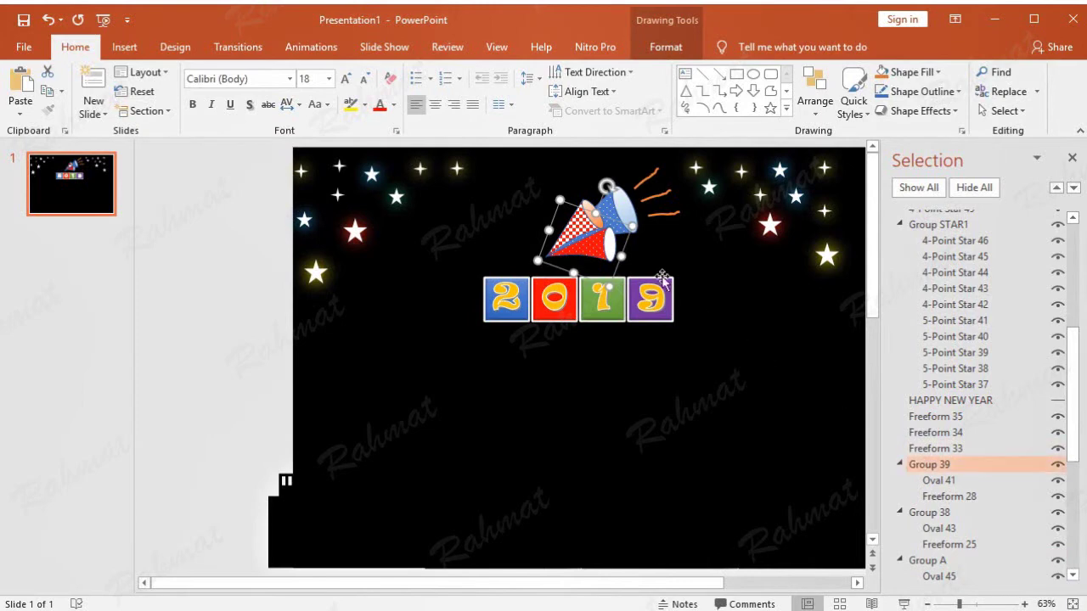
Step: Rename Group 39 to Group B and Group 38 to Group C
click(949, 466)
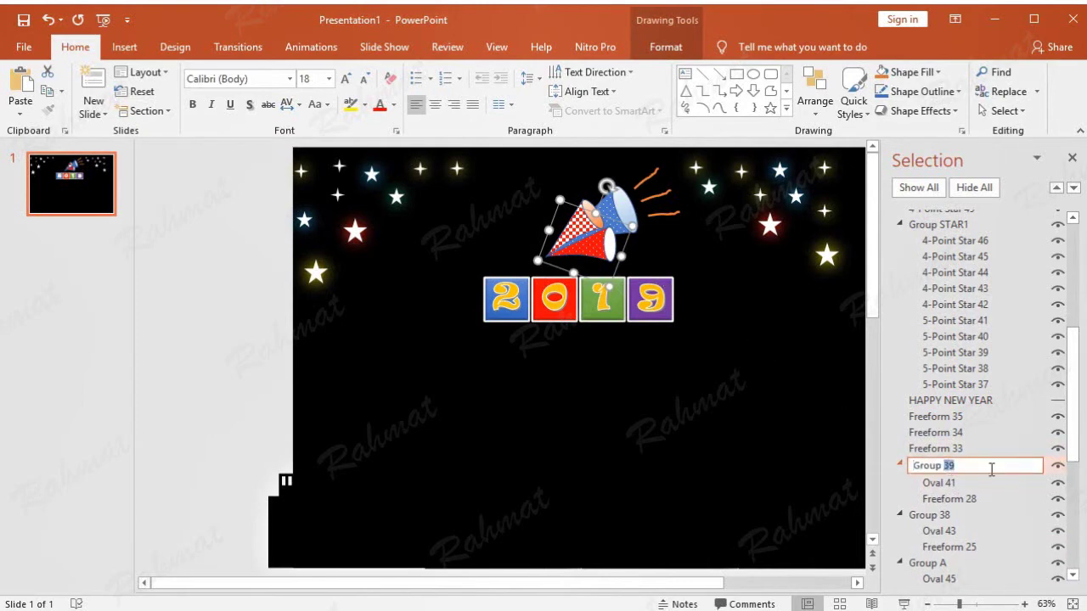
text(B)
click(720, 283)
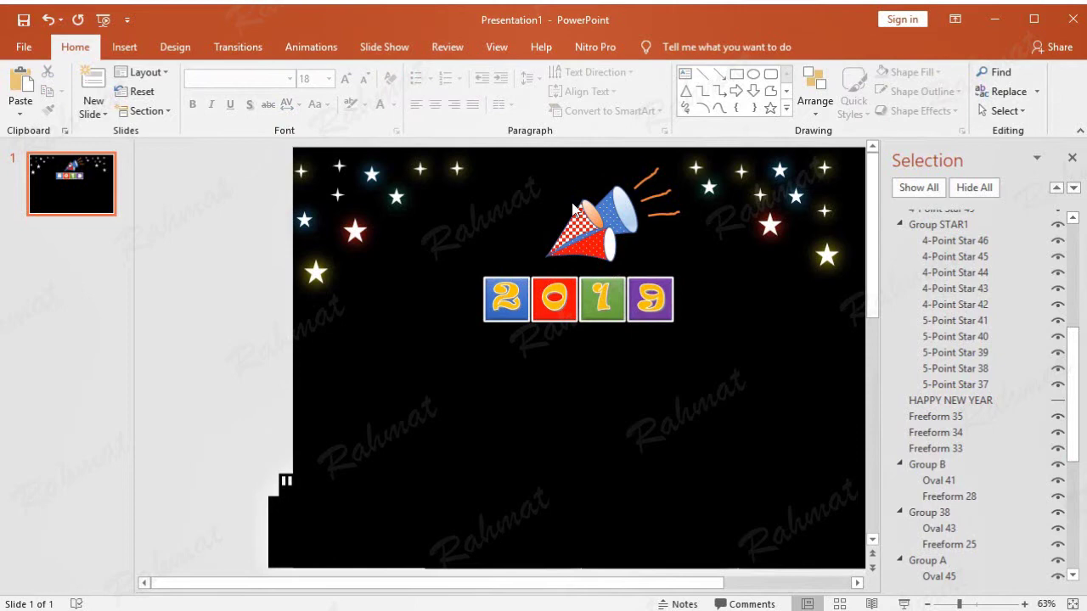
click(928, 513)
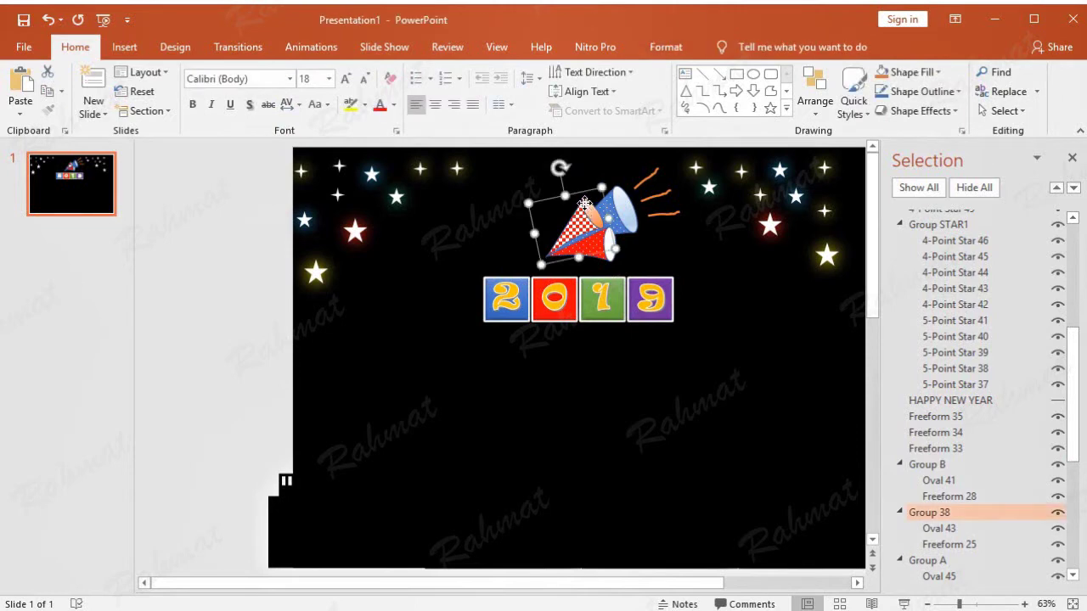
click(954, 514)
text(C)
click(258, 242)
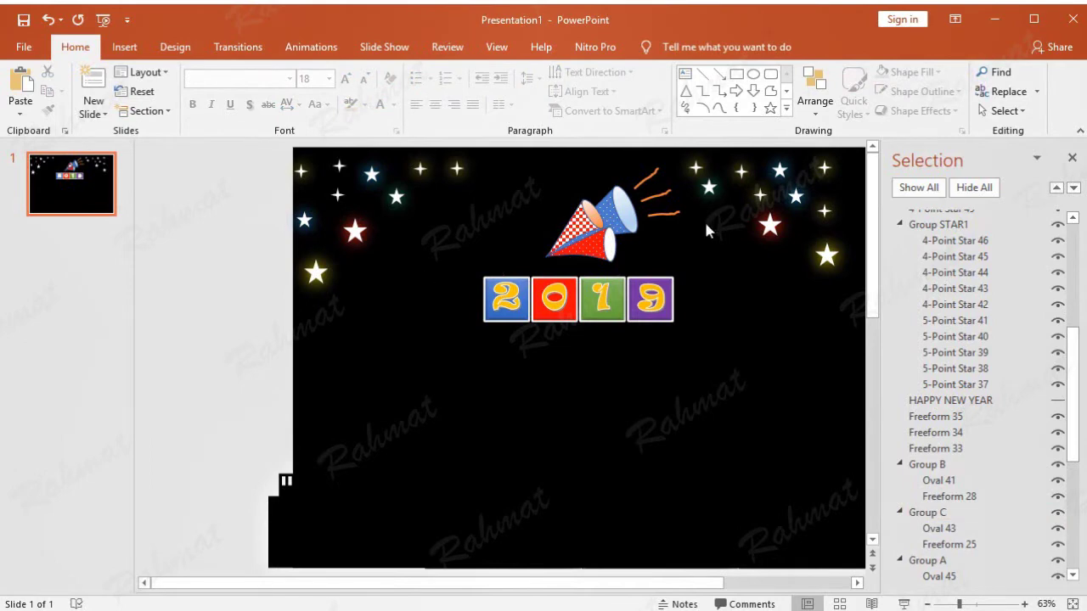
Step: Rename the orange streamer Freeform 33 to Freeform 1
click(641, 181)
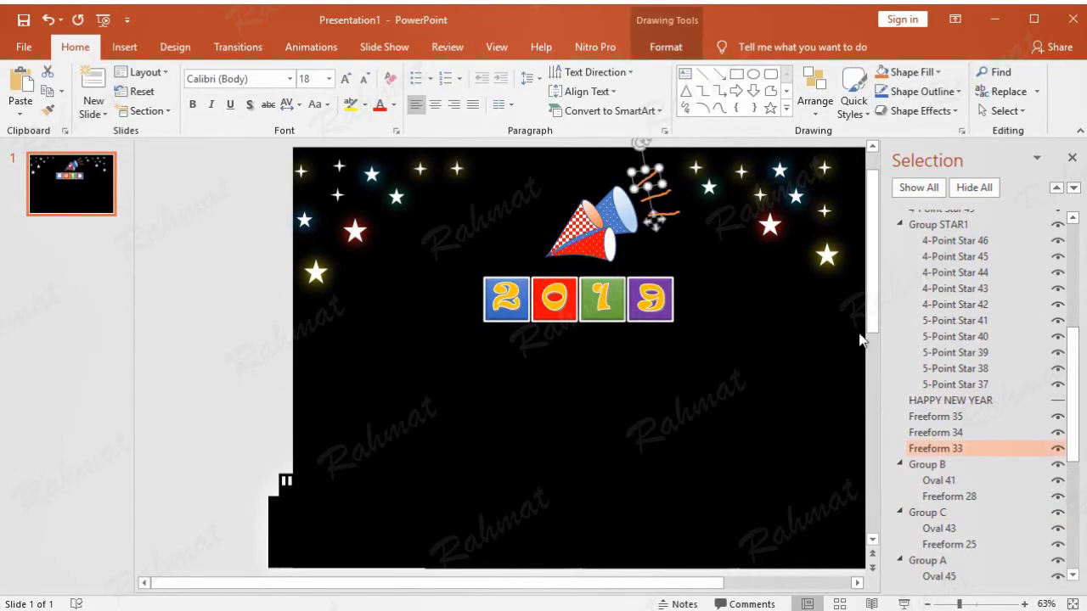
double_click(968, 453)
text(L)
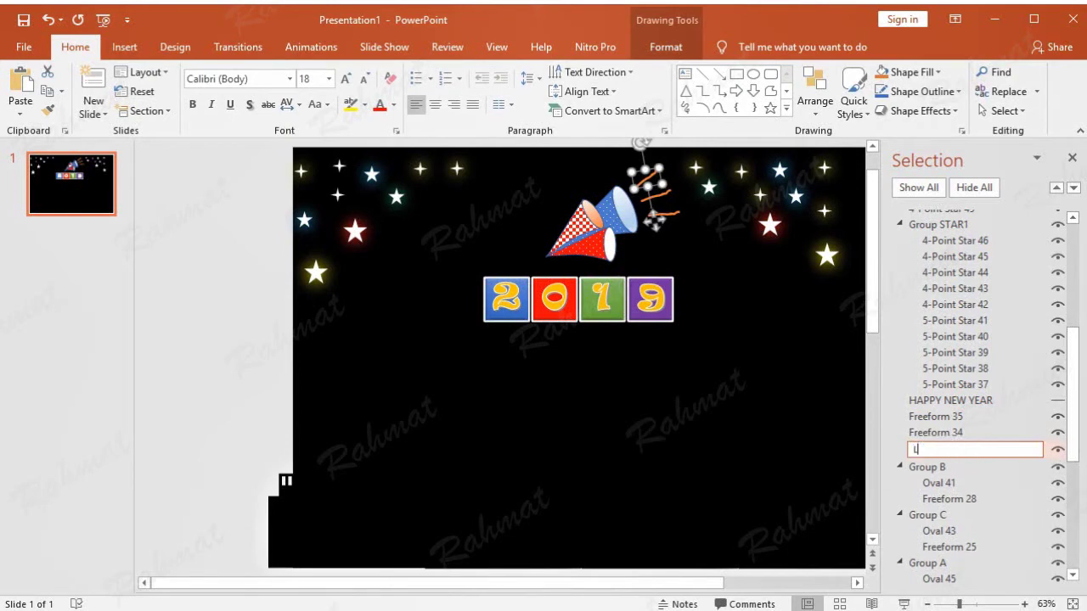
text(INE1)
key(ctrl+z)
click(992, 449)
text(1)
key(Return)
Step: Rename Freeform 34 to Freeform 2 and Freeform 35 to Freeform 3
click(958, 432)
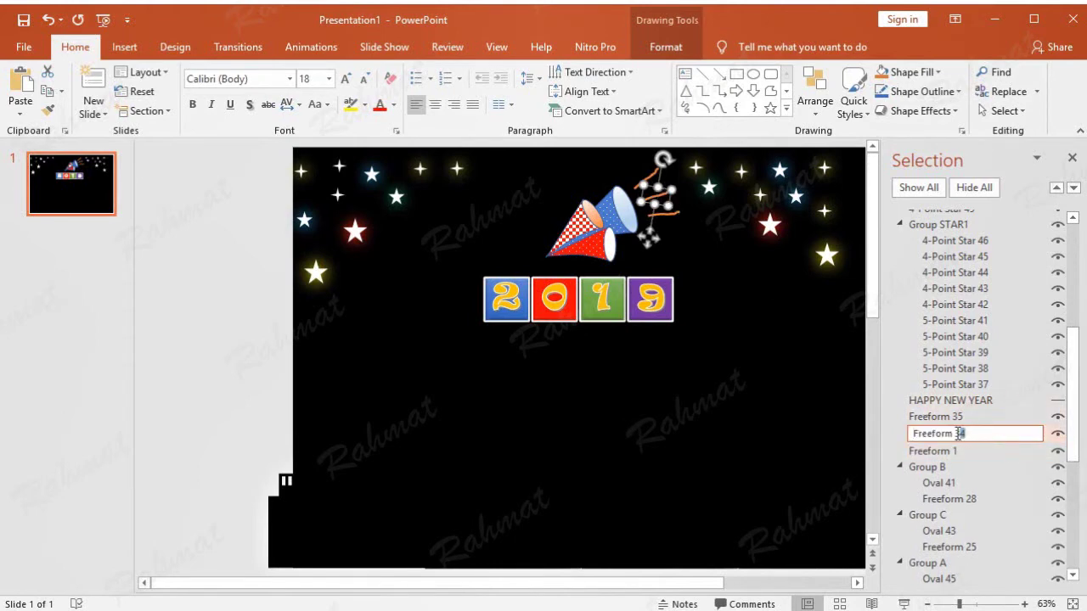
text(2)
click(954, 416)
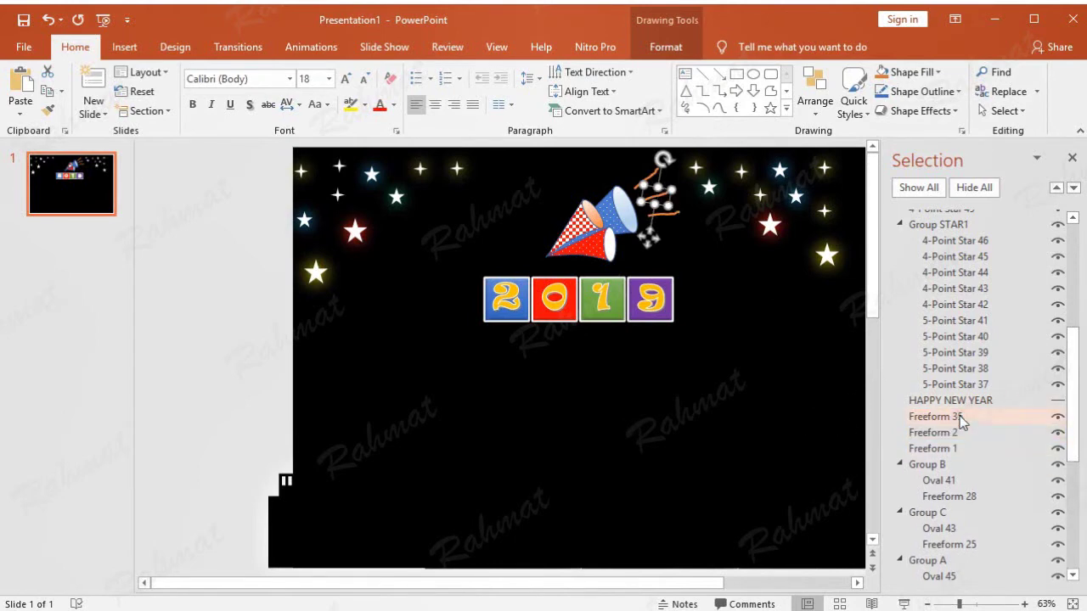
click(955, 419)
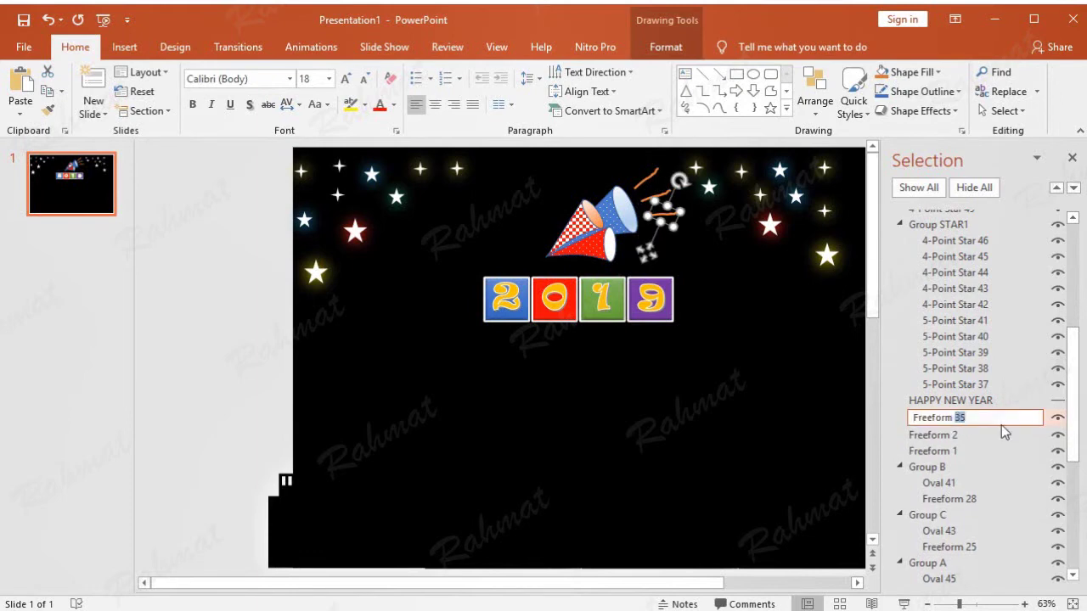
text(3)
click(744, 351)
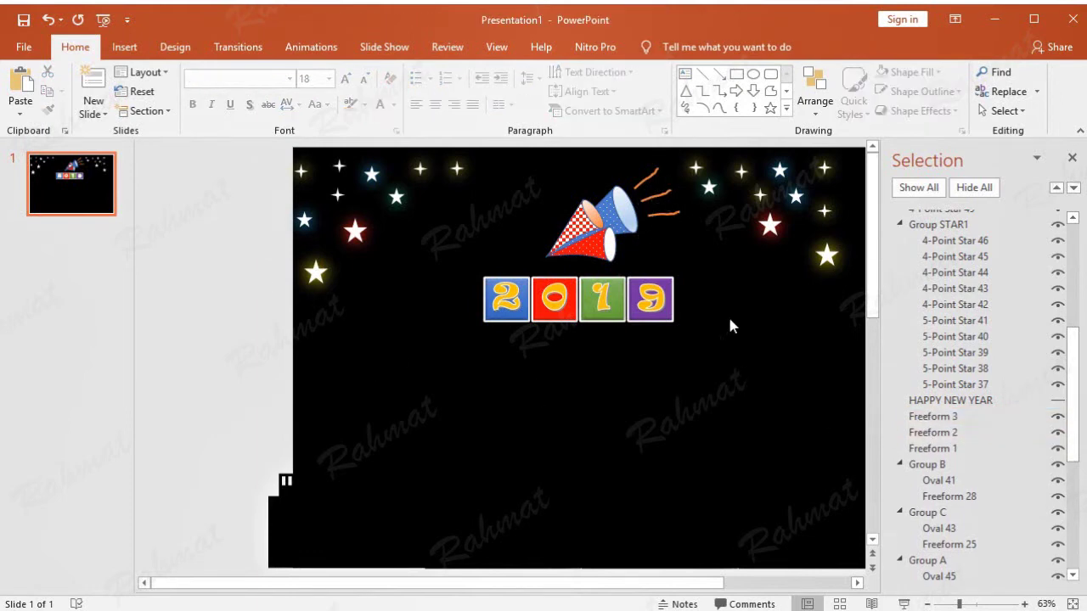
Step: Ungroup the outer 2019 tile group
double_click(505, 295)
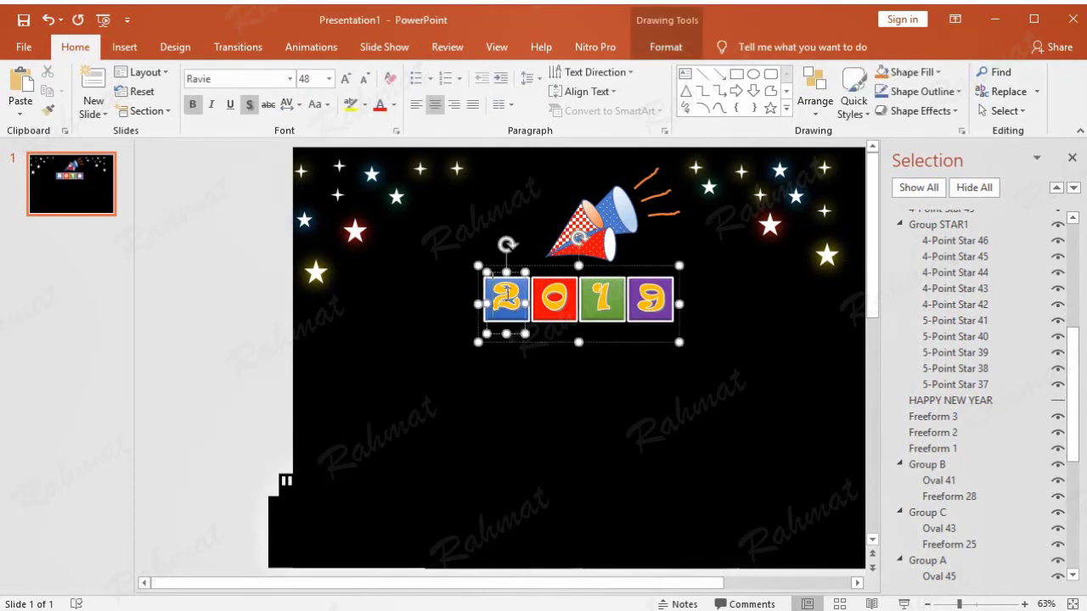
right_click(611, 264)
mouse_move(734, 366)
click(788, 405)
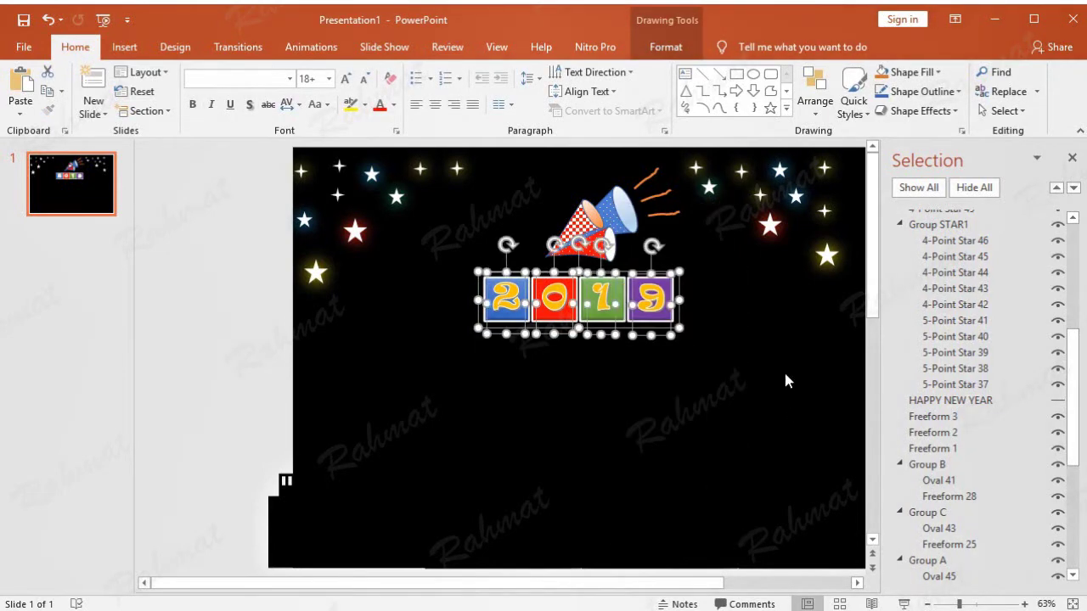
click(787, 366)
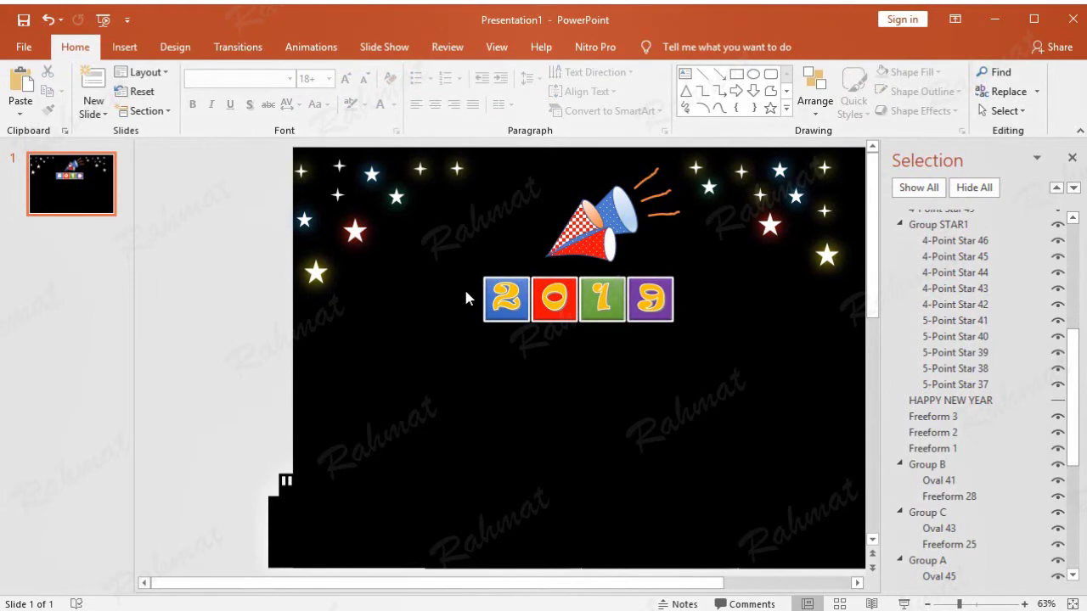
Step: Select the blue 2 tile inside the 2019 tile group
click(519, 319)
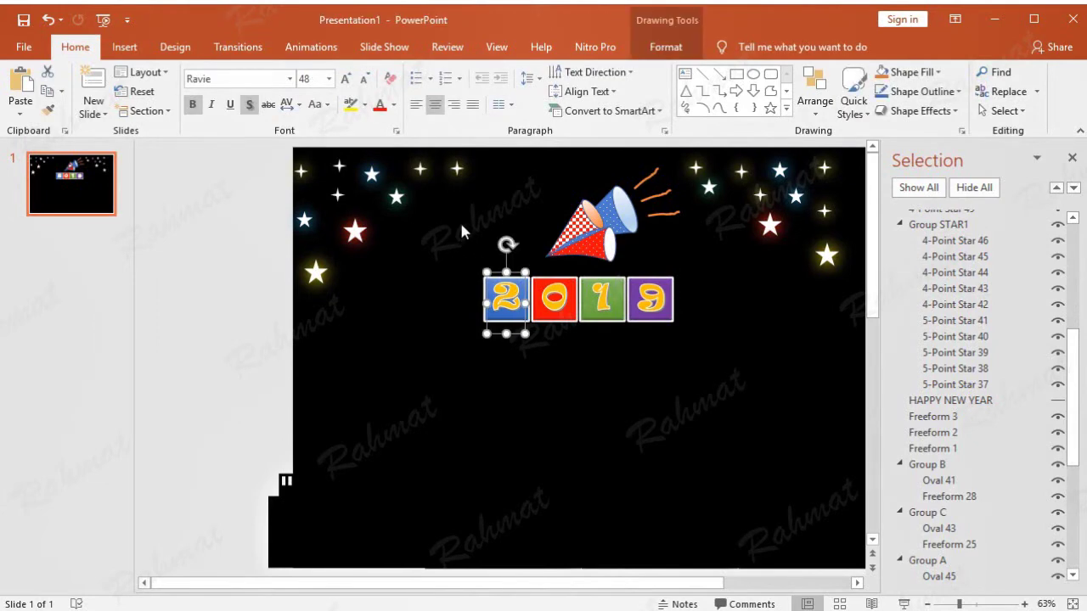
click(473, 151)
drag(467, 139, 543, 382)
click(480, 320)
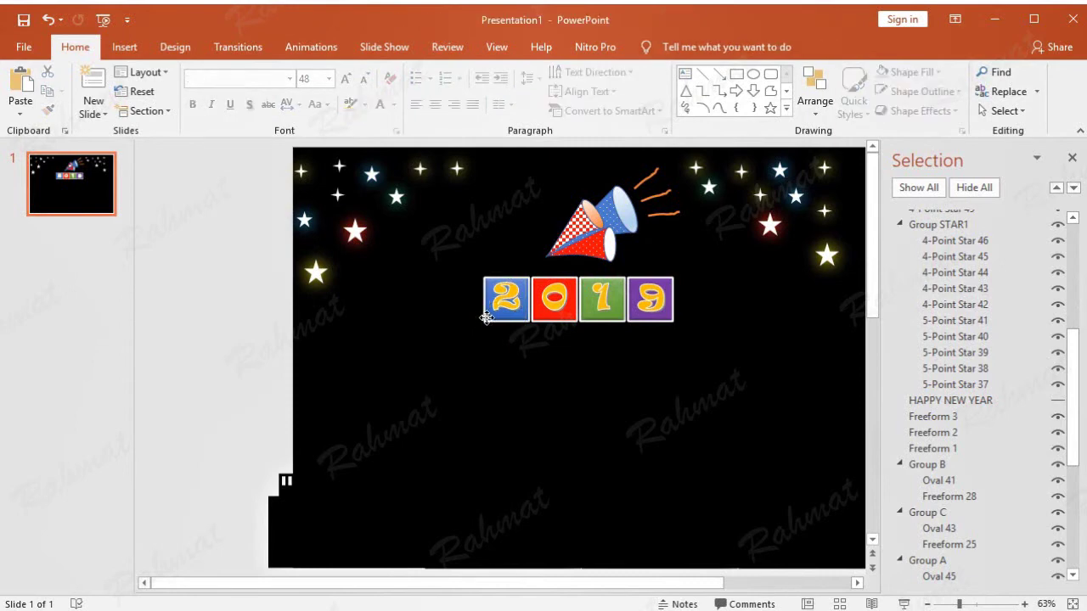
click(485, 317)
click(520, 278)
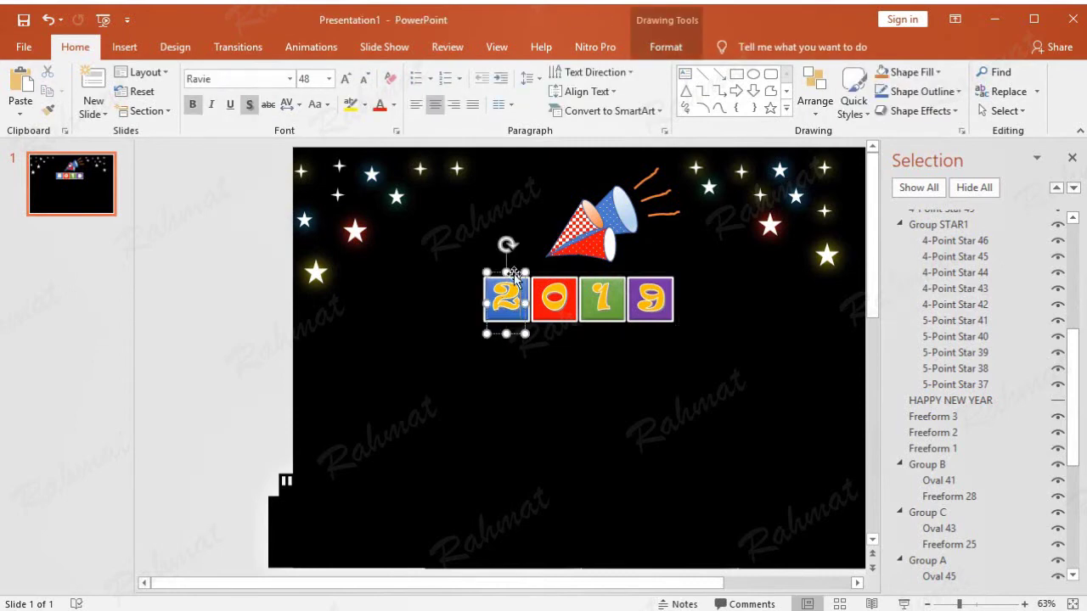
click(526, 327)
click(526, 316)
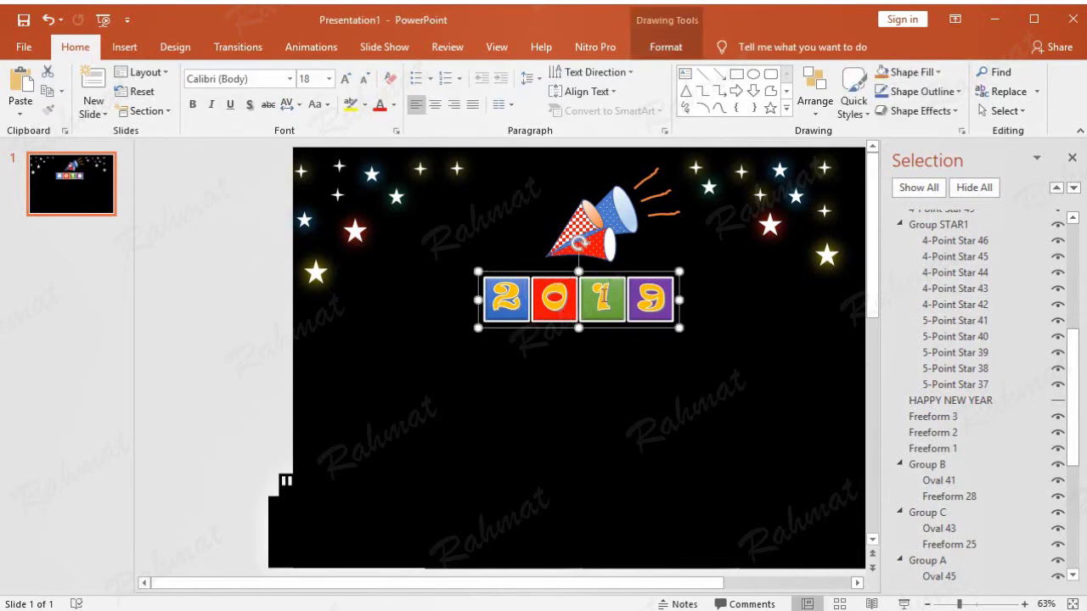
click(523, 295)
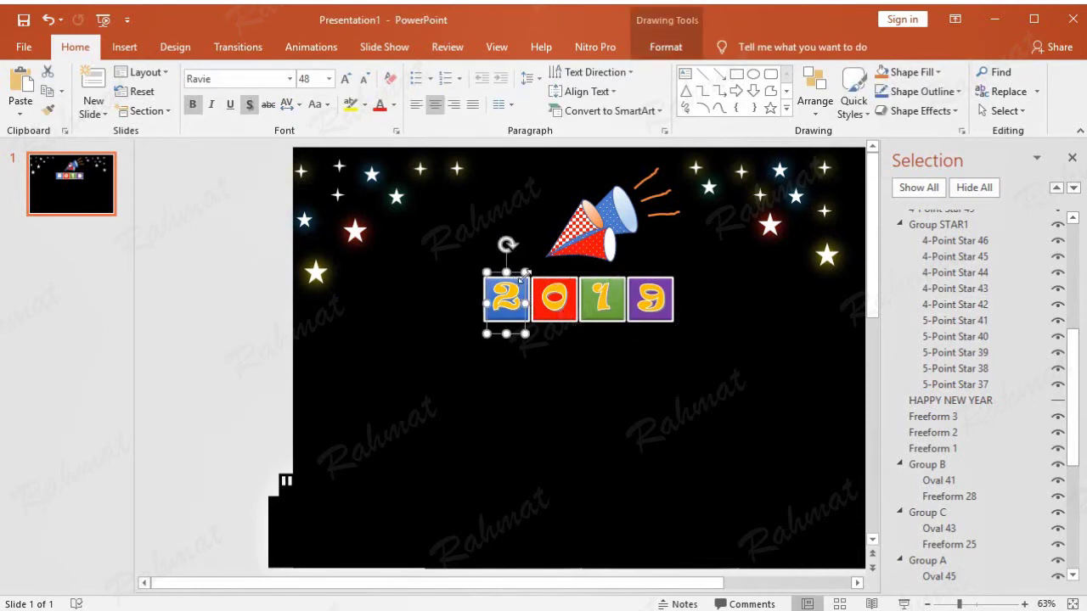
Step: Hide Text Box 16, the 2 digit on the blue tile, in the Selection pane
scroll(972, 361, up, 3)
scroll(963, 342, up, 2)
scroll(958, 338, up, 1)
scroll(985, 360, down, 5)
scroll(1019, 412, down, 3)
scroll(1033, 440, down, 1)
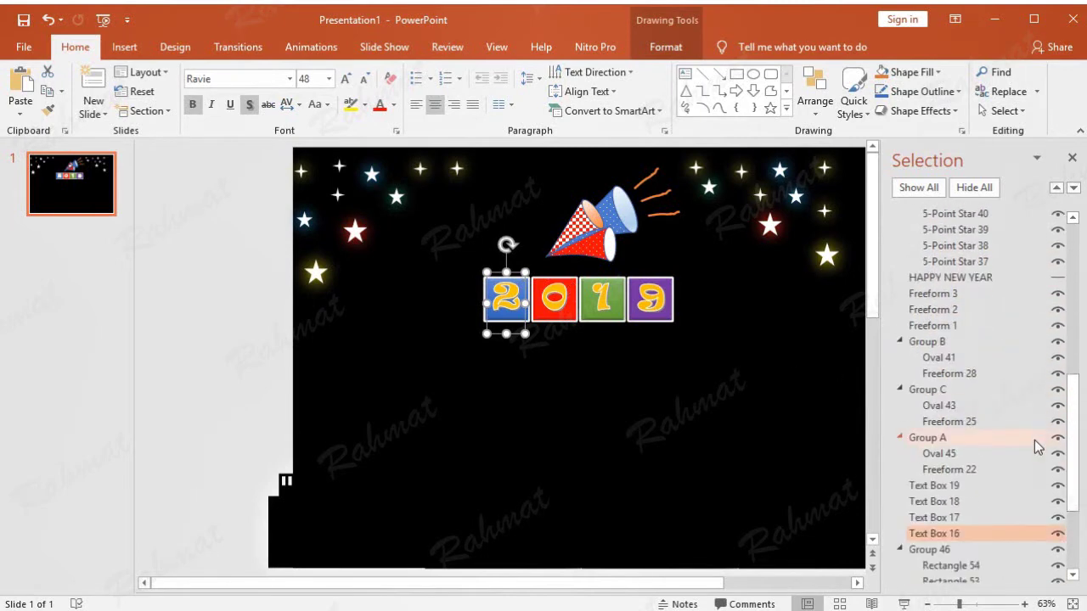
scroll(1034, 440, down, 2)
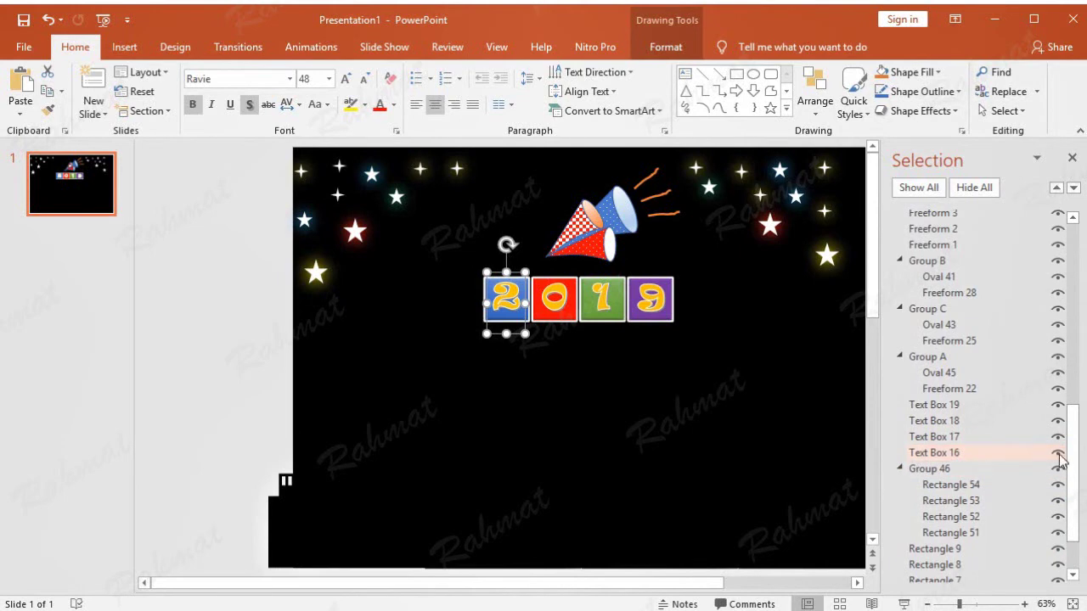
click(1057, 453)
Step: Ungroup Group 46 so the four tiles become separate rectangles
click(507, 306)
right_click(510, 308)
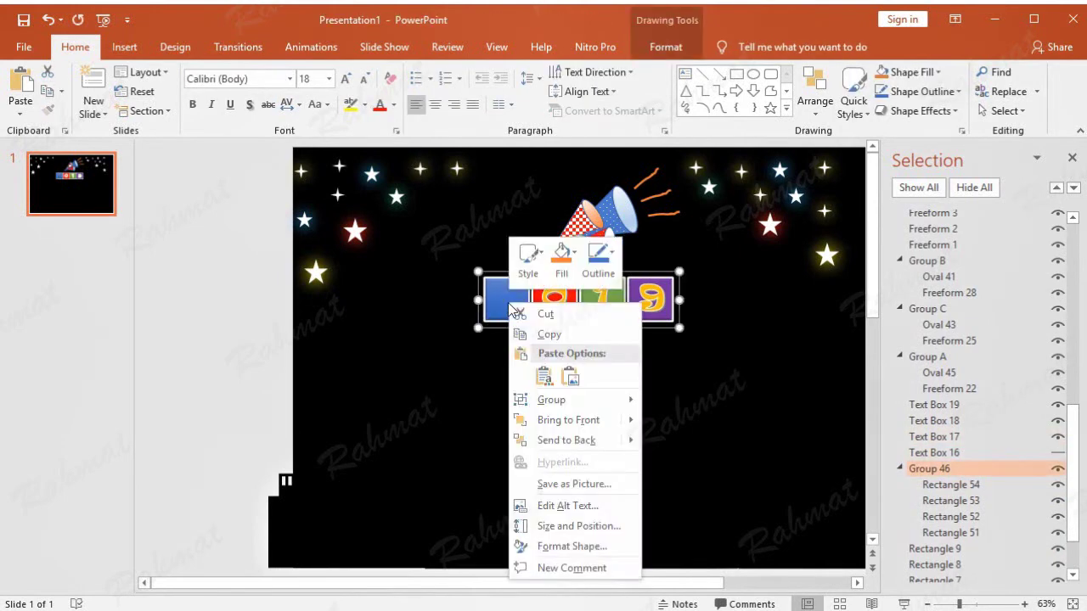
mouse_move(628, 400)
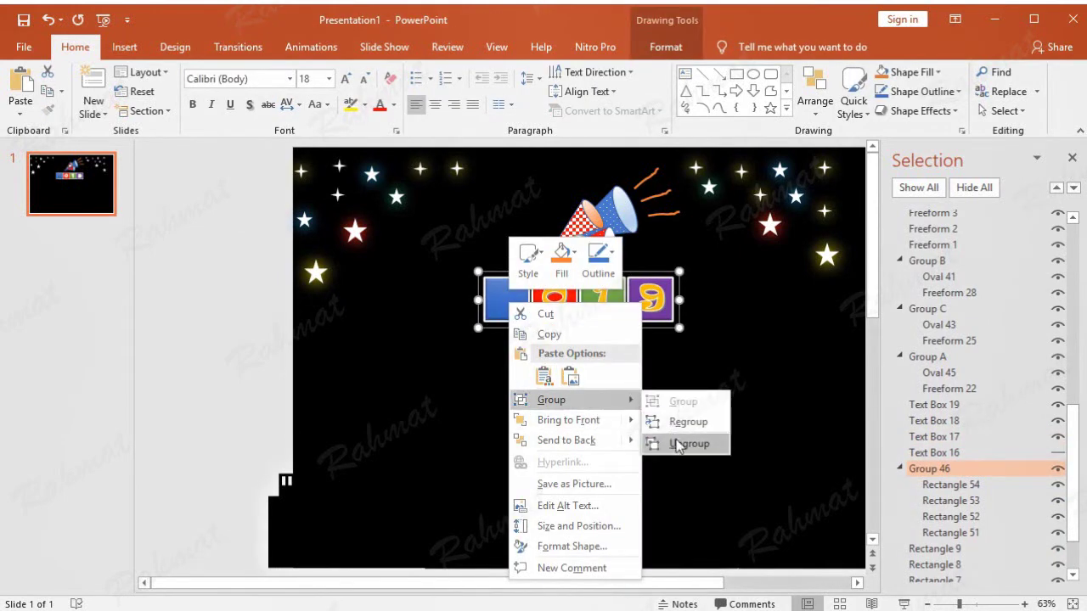
click(754, 333)
drag(505, 289, 456, 230)
click(47, 19)
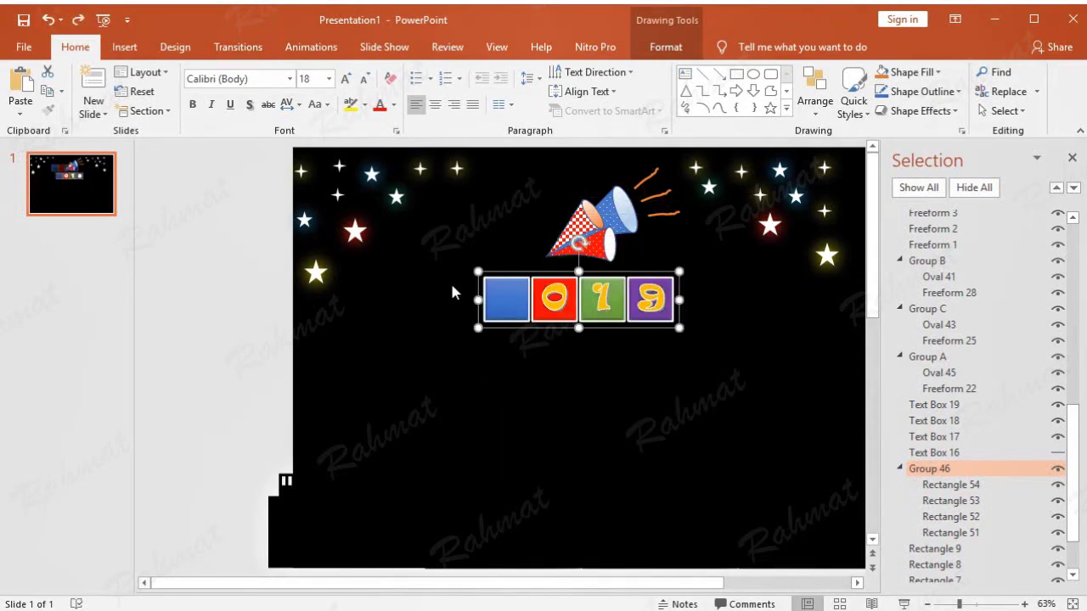
right_click(514, 291)
mouse_move(632, 385)
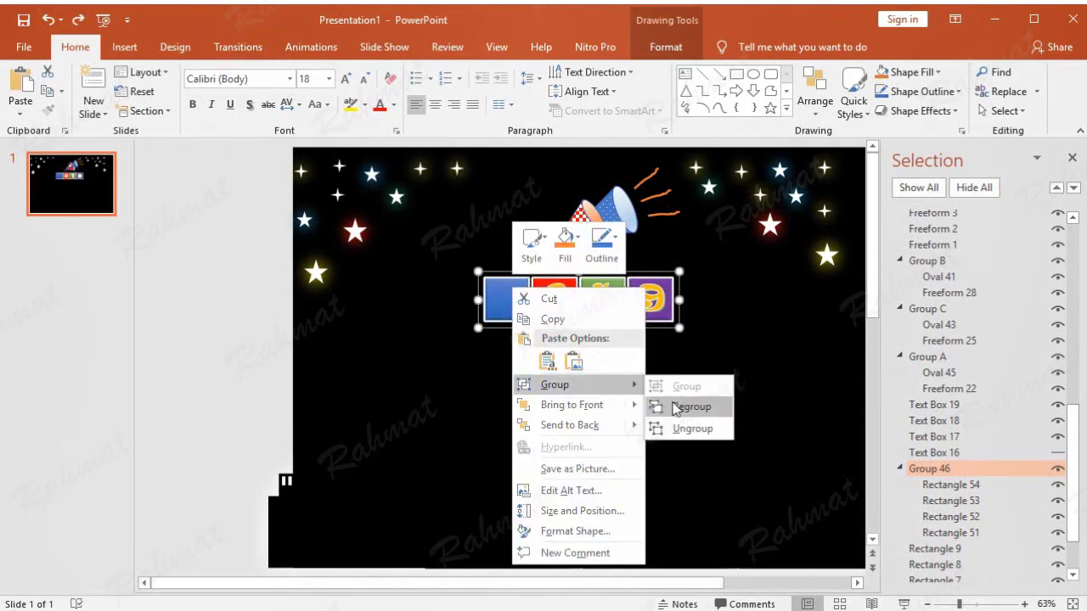
click(691, 429)
click(764, 409)
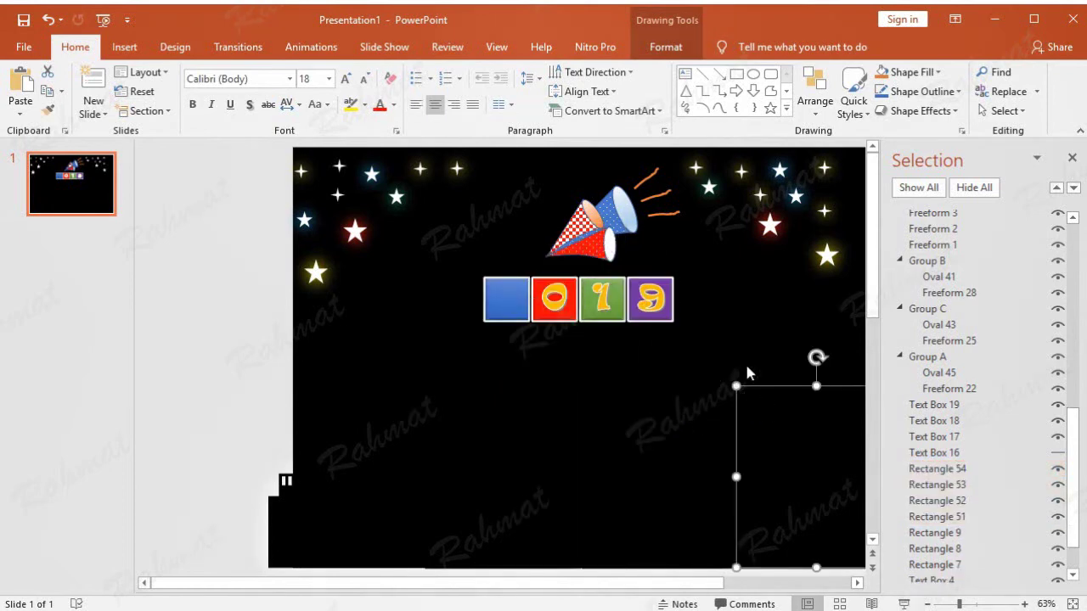
Step: Unhide Text Box 16 and marquee-select the blue tile with its 2
click(1056, 456)
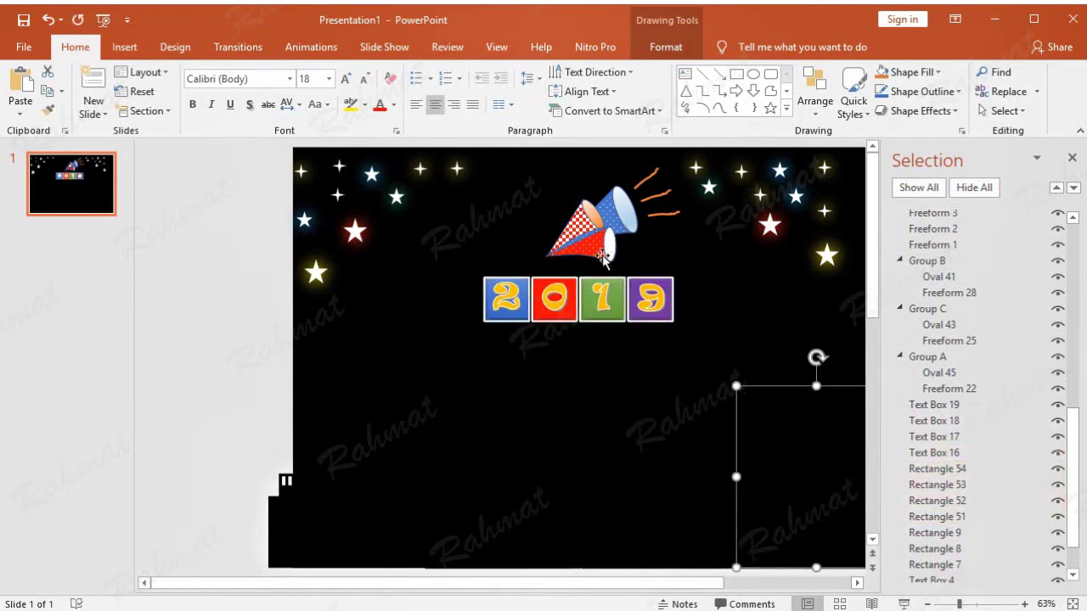
click(558, 151)
drag(461, 142, 558, 370)
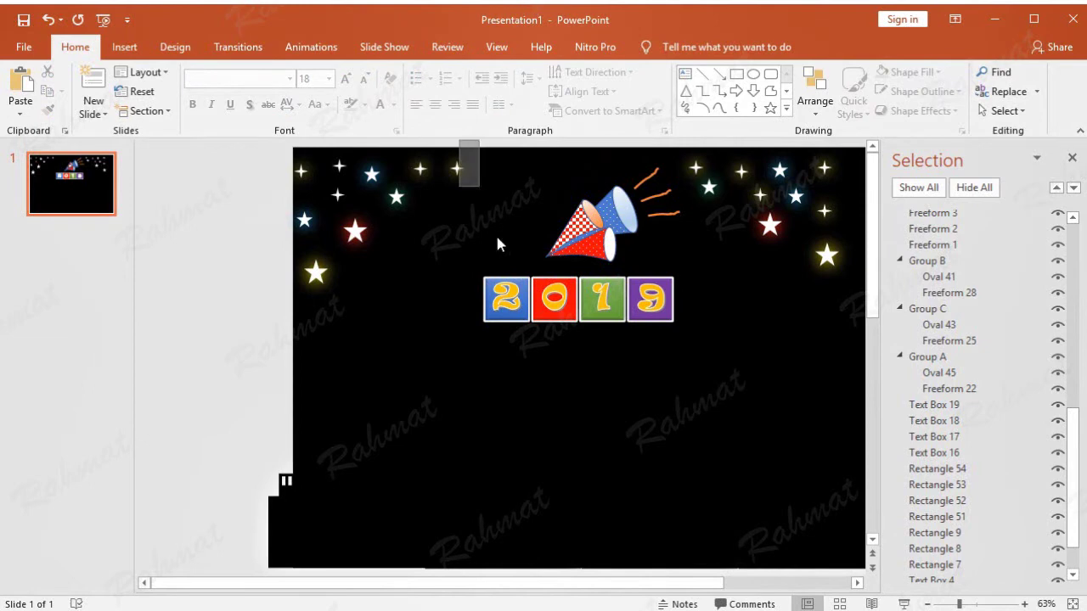
Step: Group the blue tile with its 2 and name the group Group 2A
right_click(524, 273)
mouse_move(632, 373)
click(667, 379)
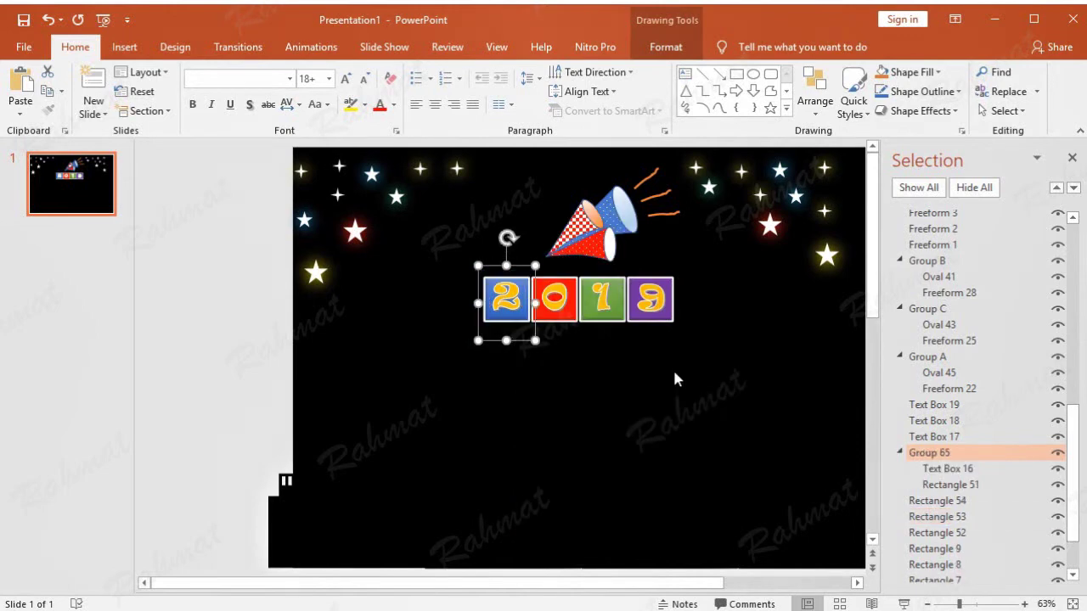
double_click(949, 454)
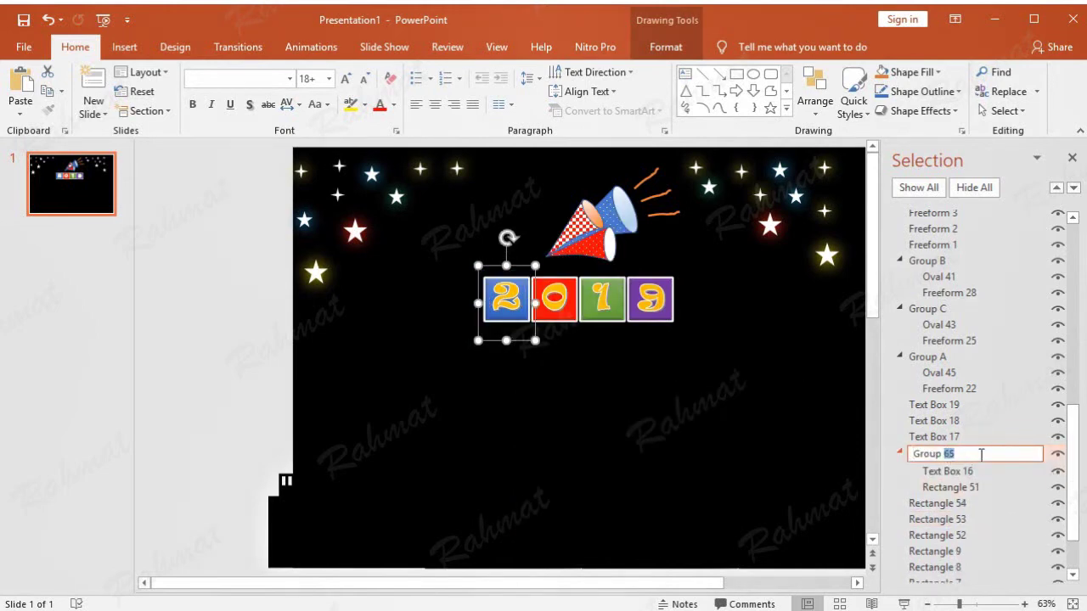
text(2A)
click(529, 148)
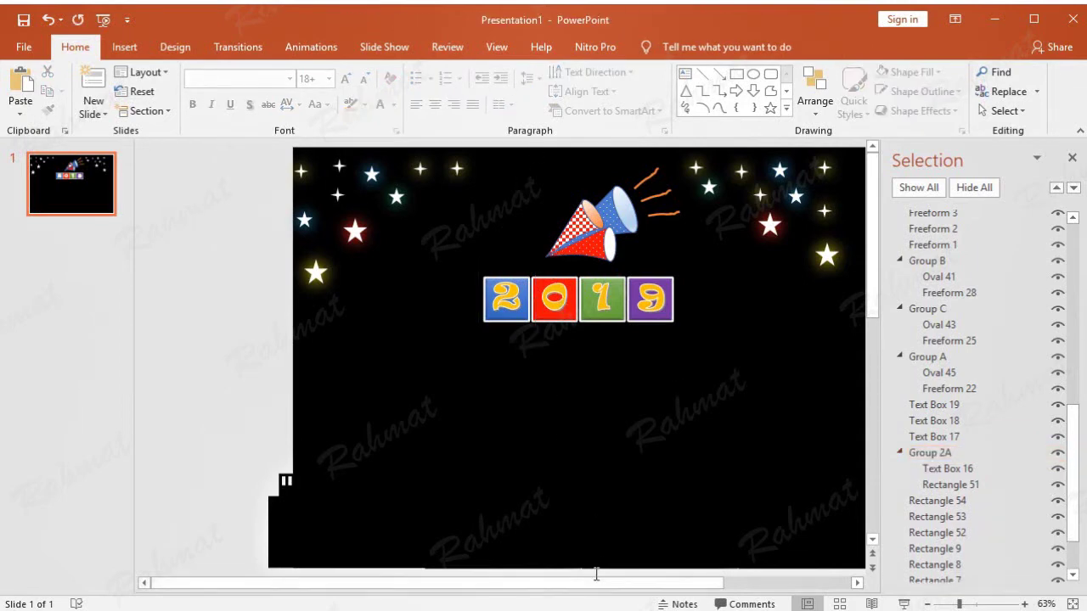
Step: Group the red tile with its 0 and name the group Group 0
drag(524, 141, 591, 381)
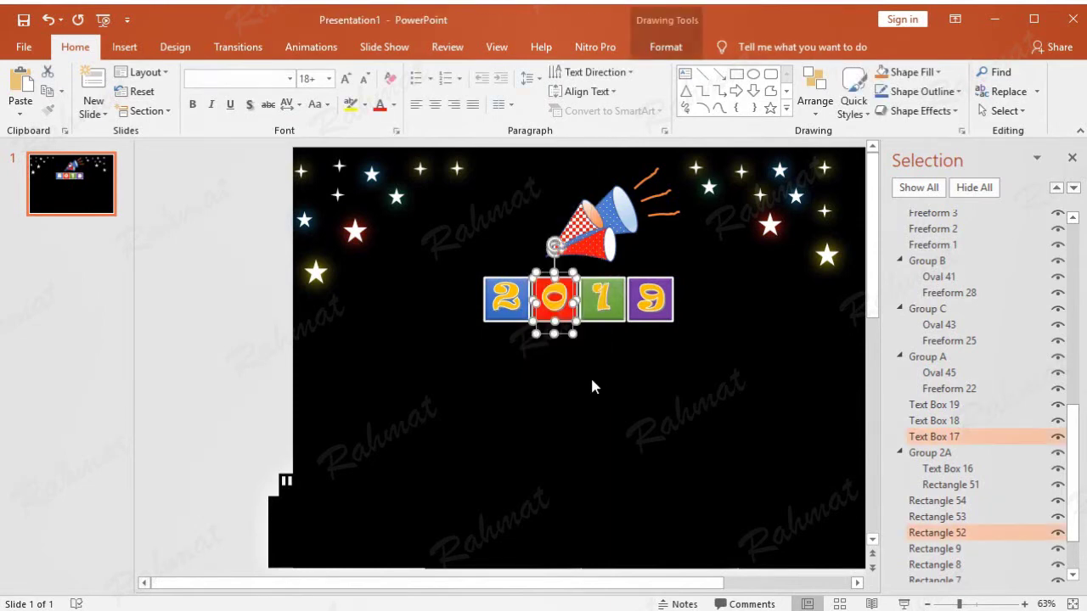
right_click(567, 277)
mouse_move(611, 370)
click(735, 373)
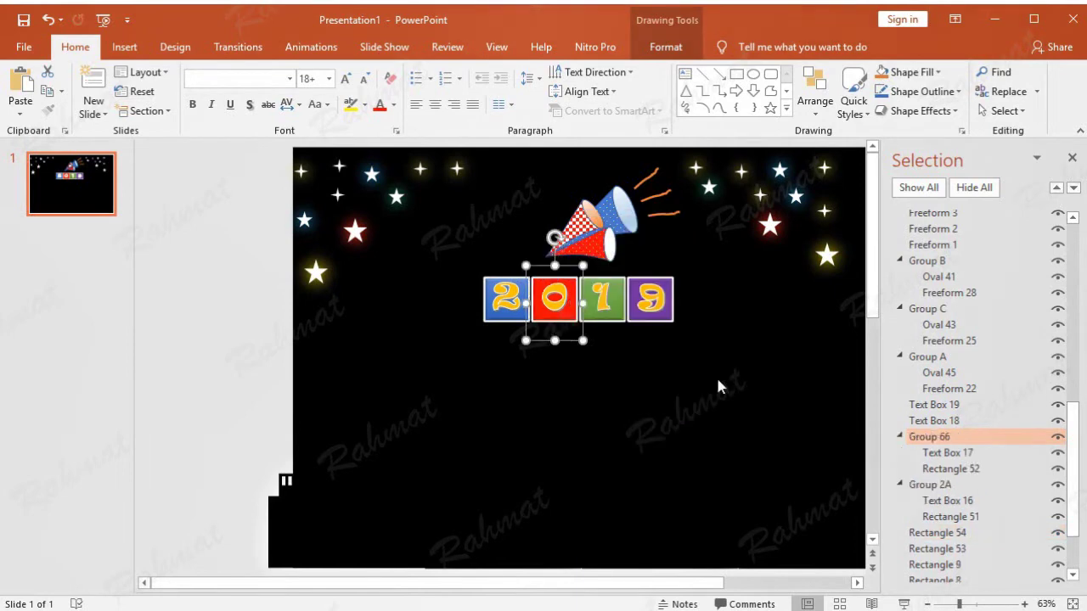
click(947, 437)
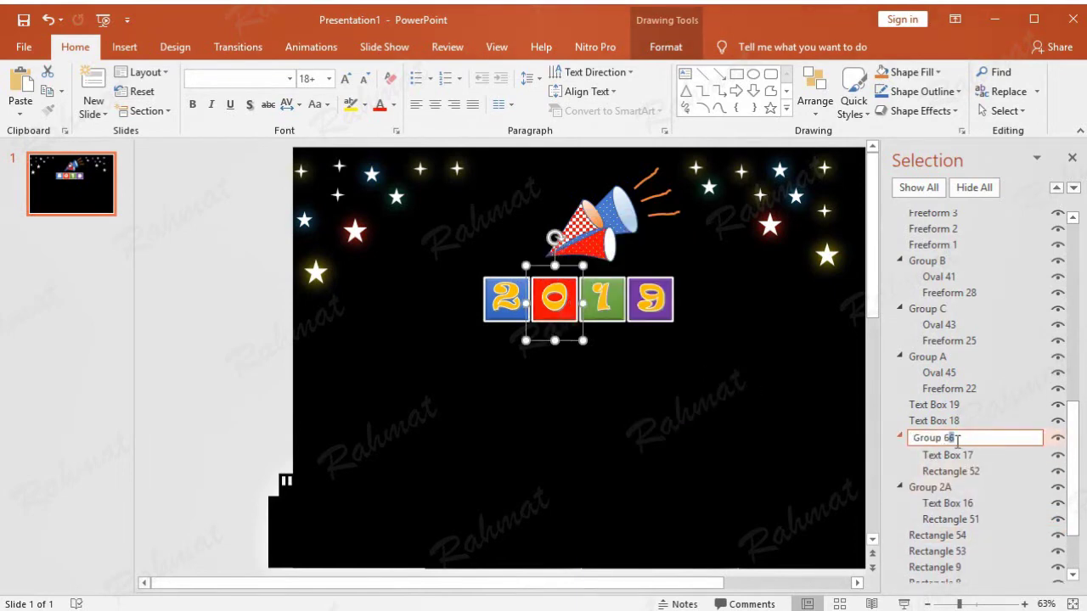
text(0)
key(Return)
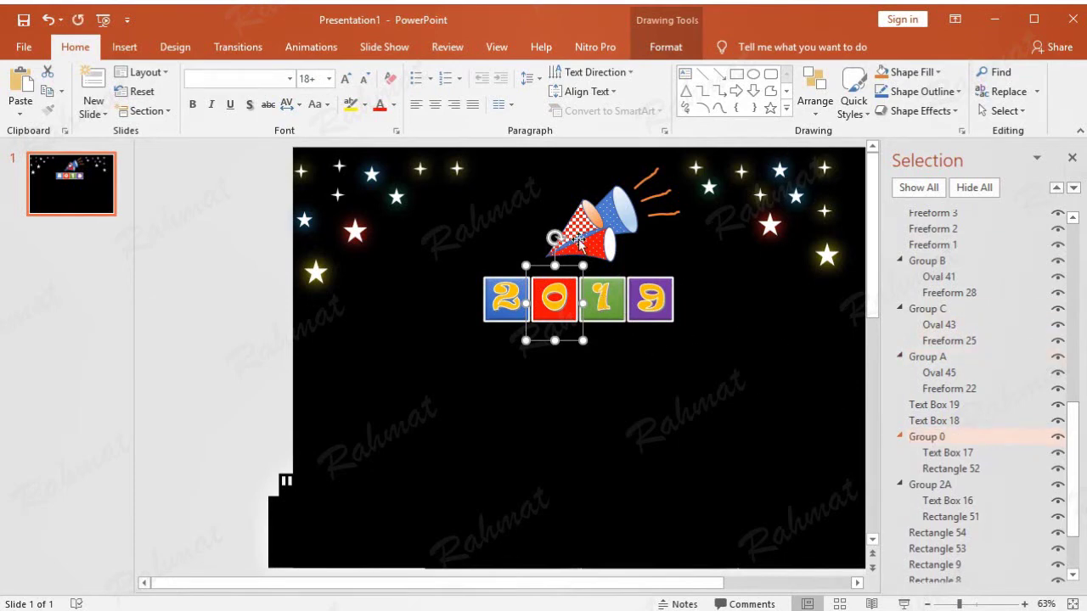
drag(584, 138, 630, 377)
click(574, 150)
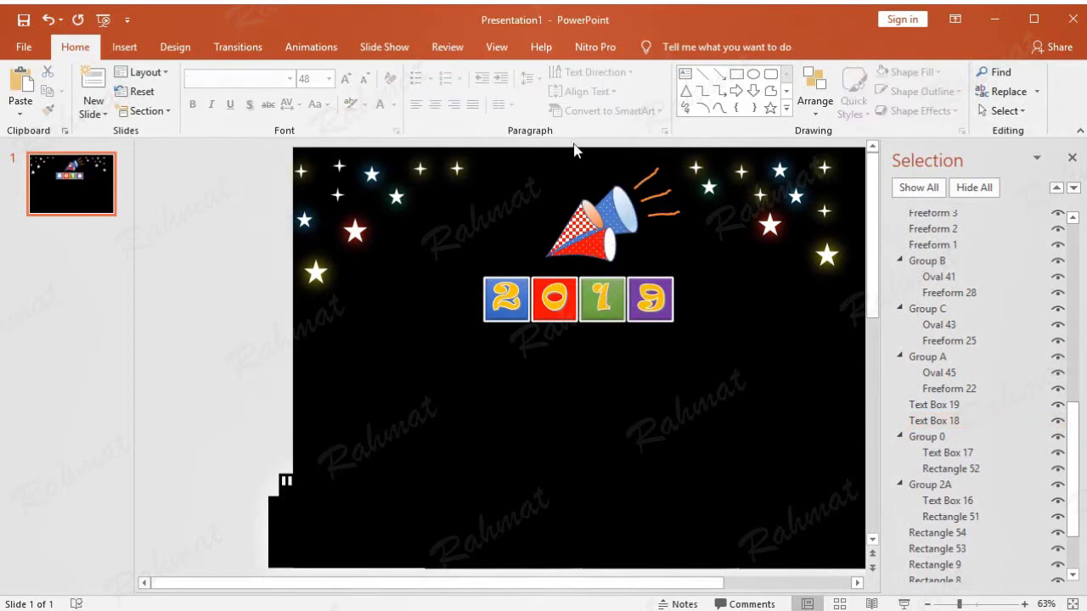
Step: Group the green tile with its digit and name the group Group 2
drag(563, 144, 645, 363)
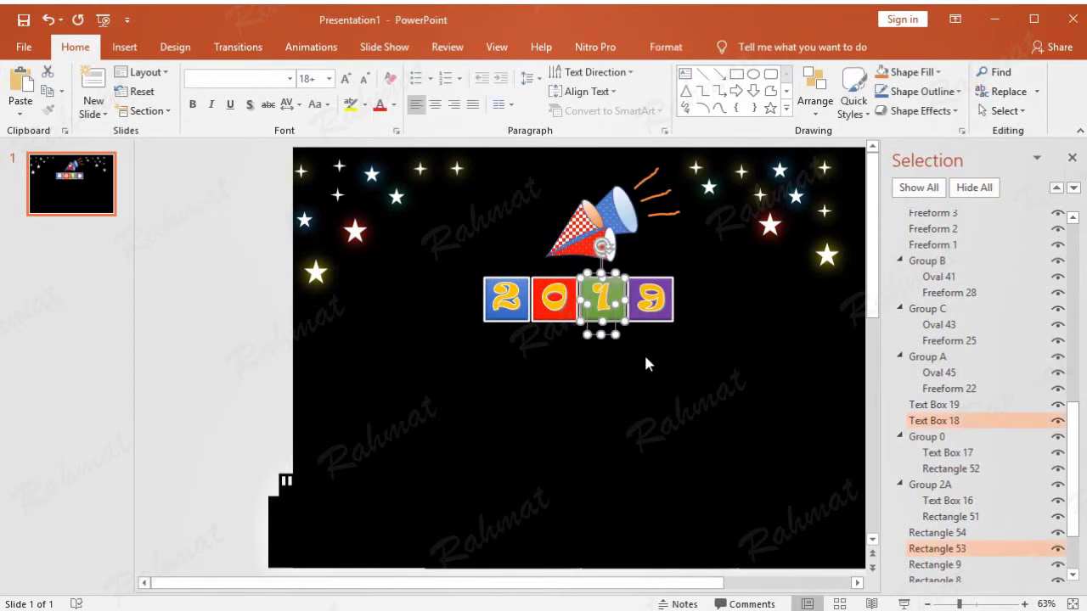
right_click(624, 284)
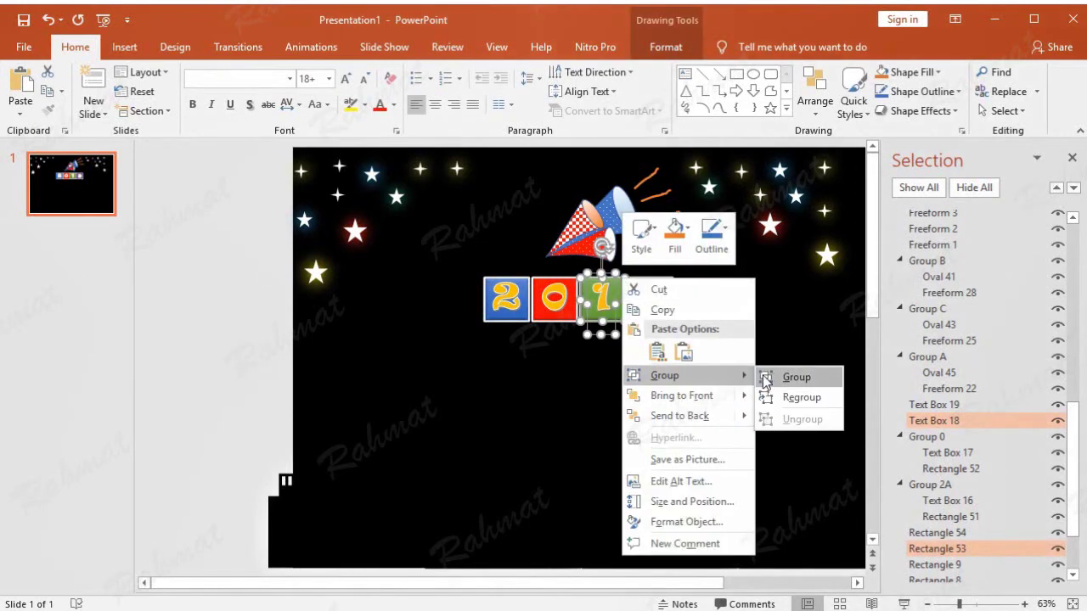
click(768, 381)
click(946, 422)
text(Group 2)
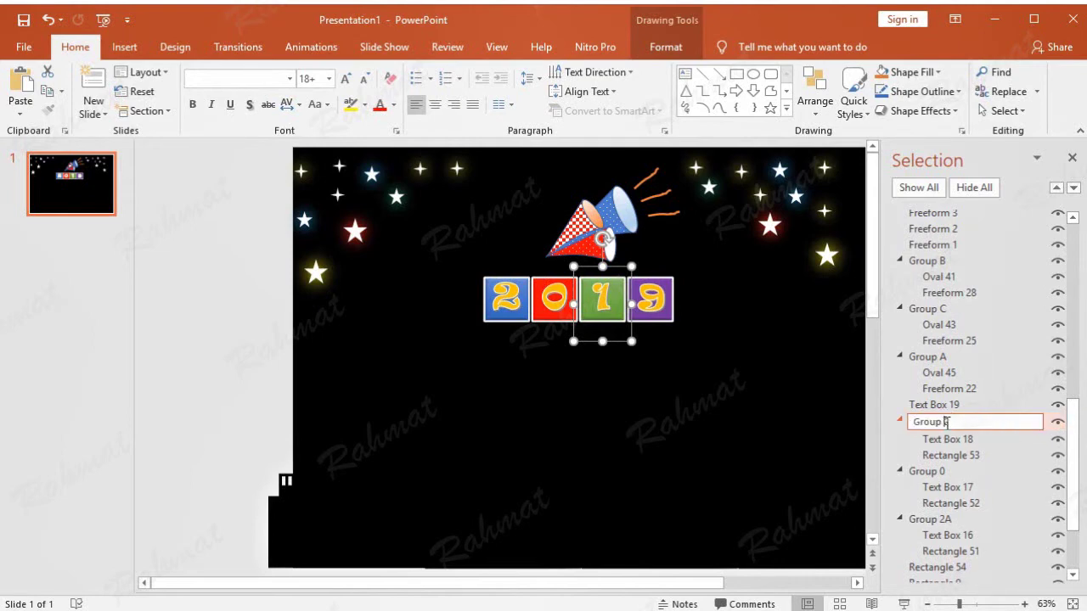
key(Return)
Step: Change the green tile's 1 to 2 and the purple tile's 9 to 1
click(601, 298)
double_click(601, 298)
text(2)
click(650, 297)
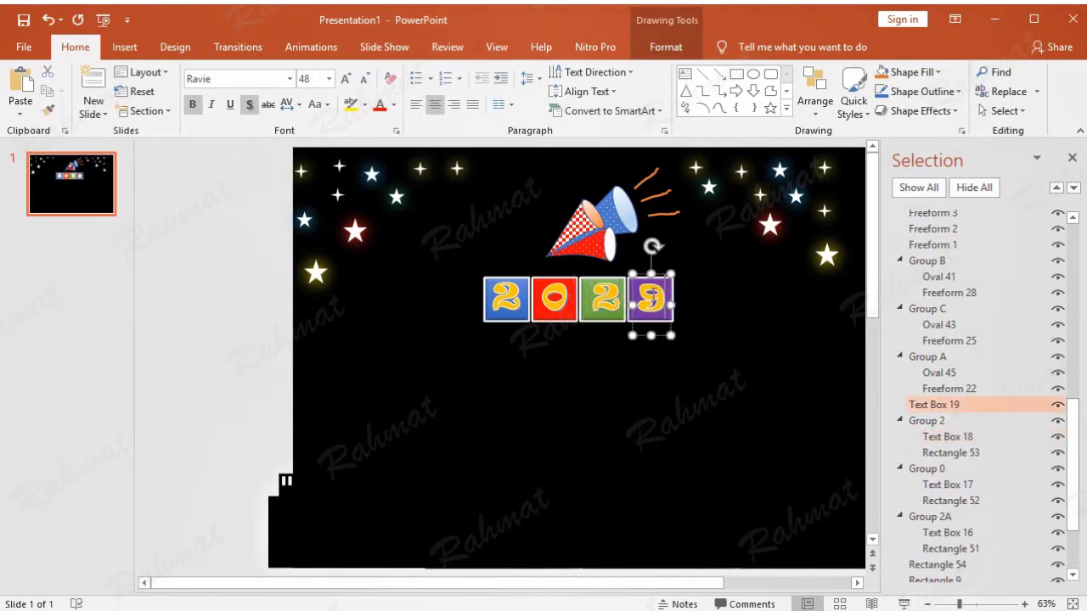
double_click(650, 297)
text(1)
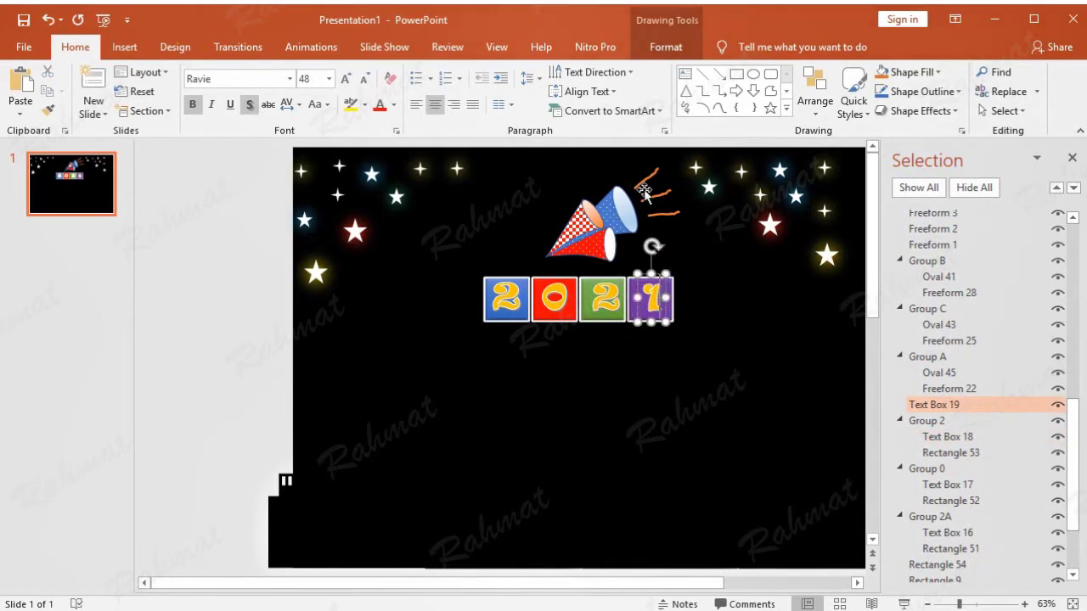
click(637, 152)
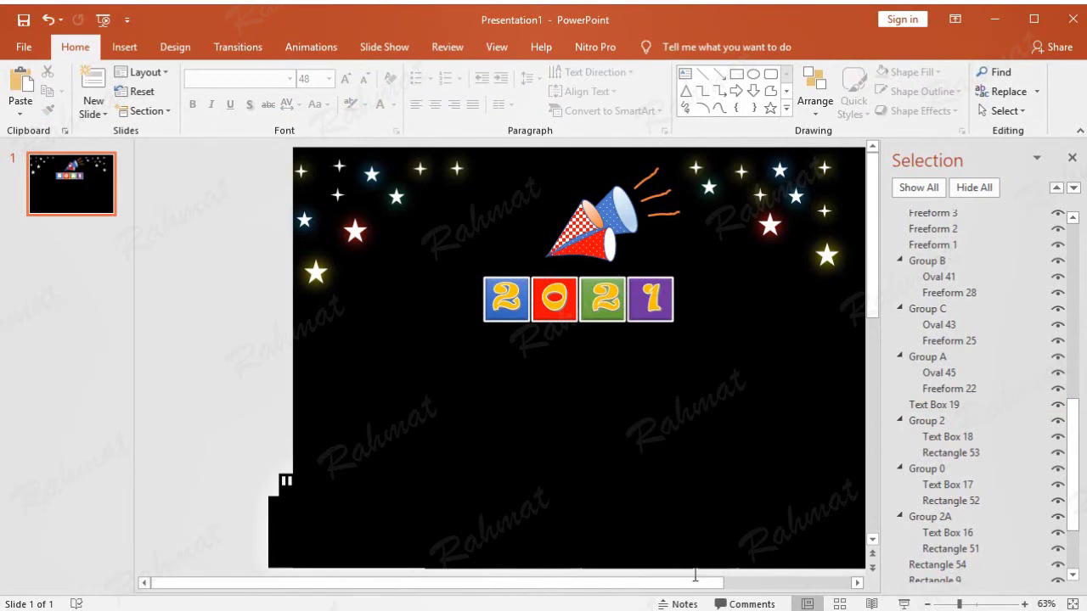
Step: Group the purple tile with its digit and name the group Group 1
scroll(689, 573, down, 1)
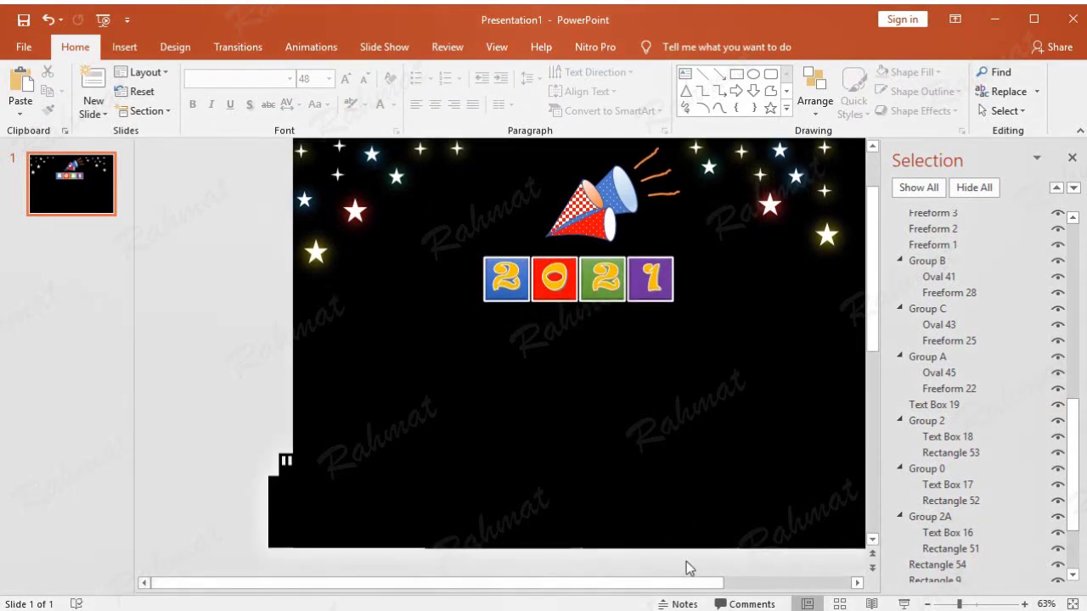
drag(716, 567, 620, 223)
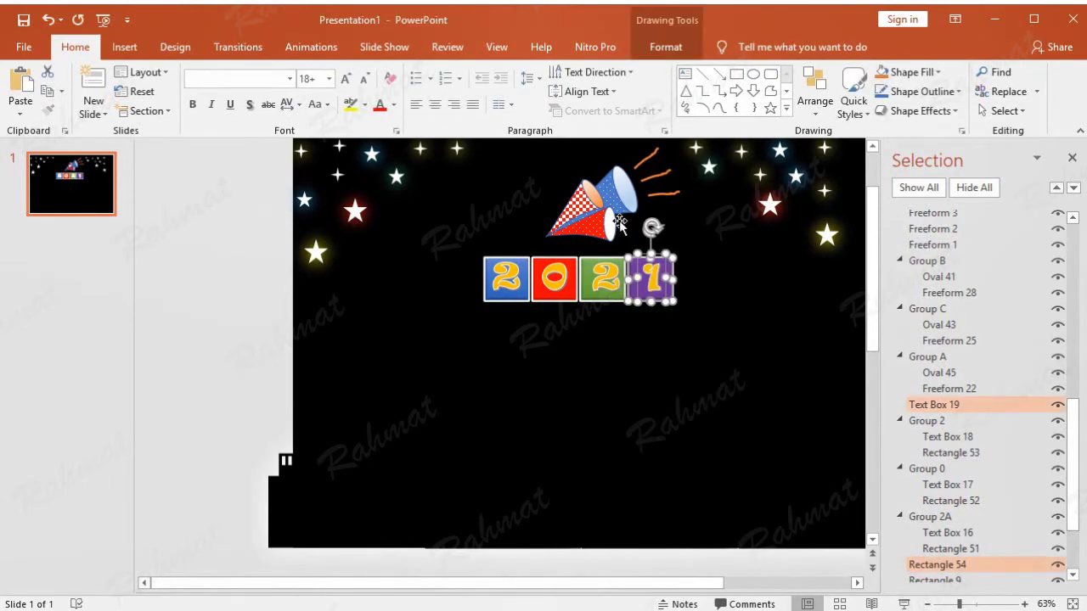
right_click(663, 254)
mouse_move(713, 354)
click(837, 354)
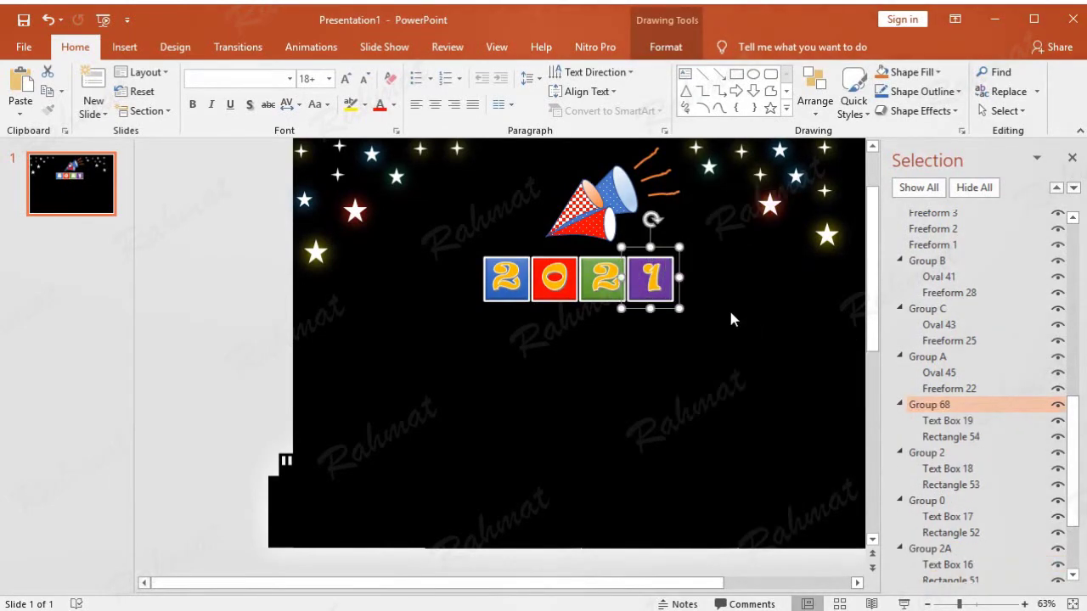
double_click(946, 405)
text(1)
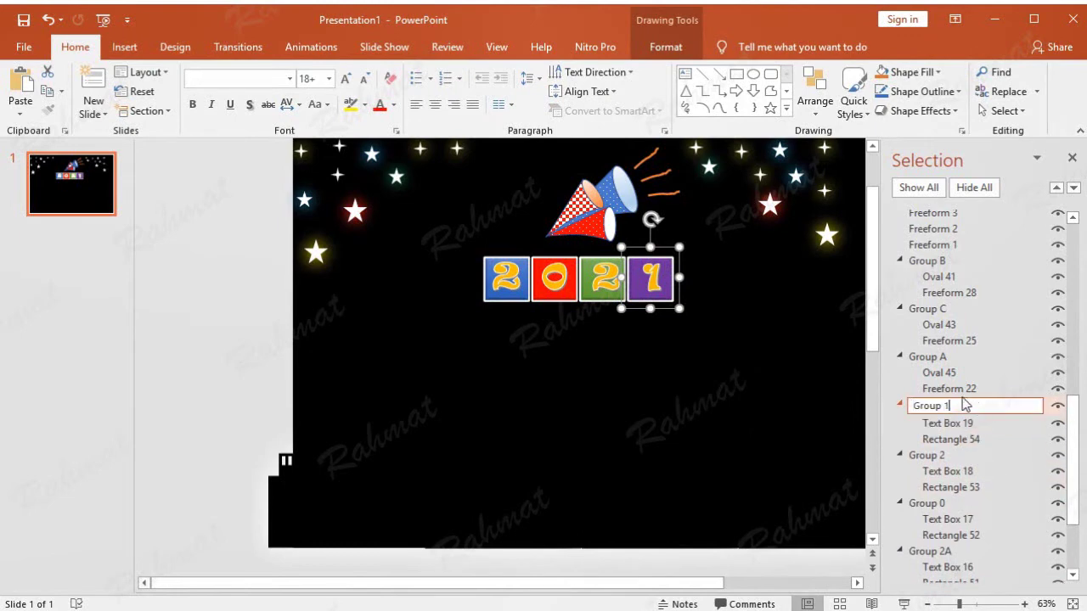
click(187, 314)
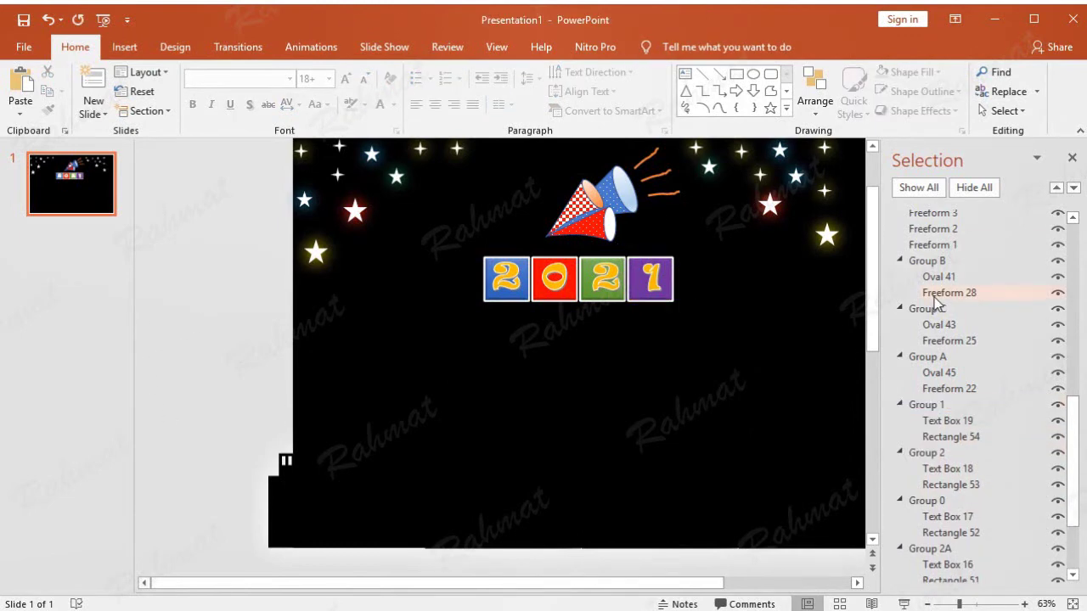
scroll(933, 288, up, 4)
scroll(934, 291, up, 3)
scroll(954, 280, up, 3)
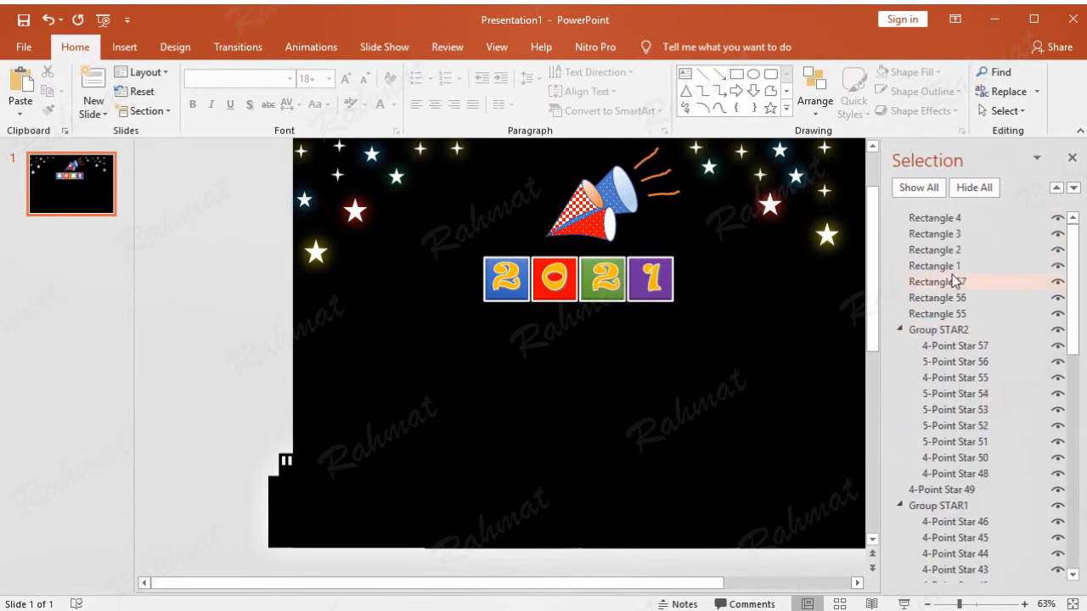
click(902, 331)
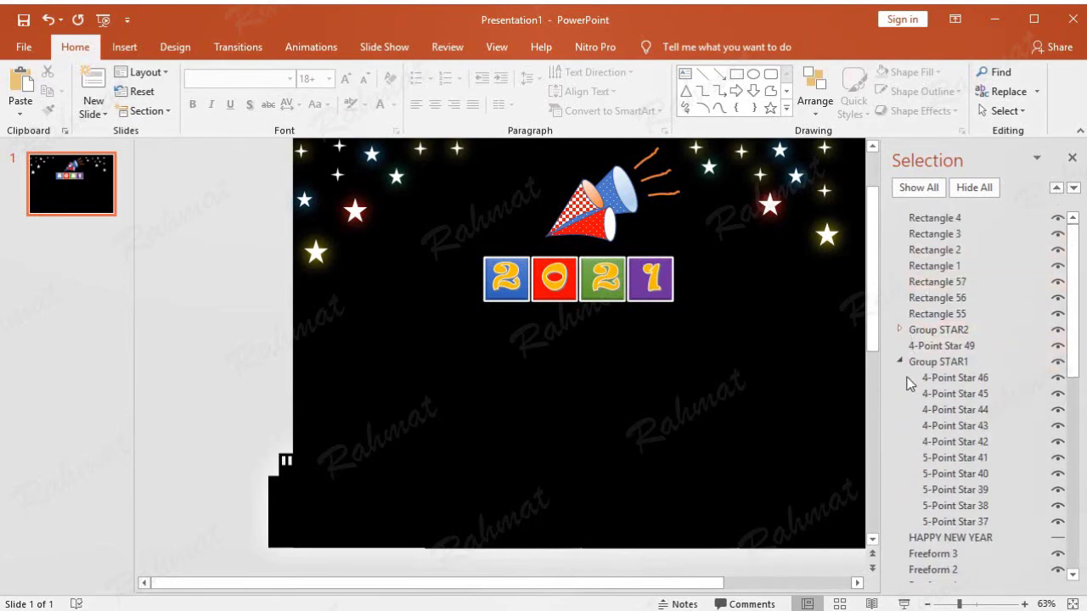
click(899, 363)
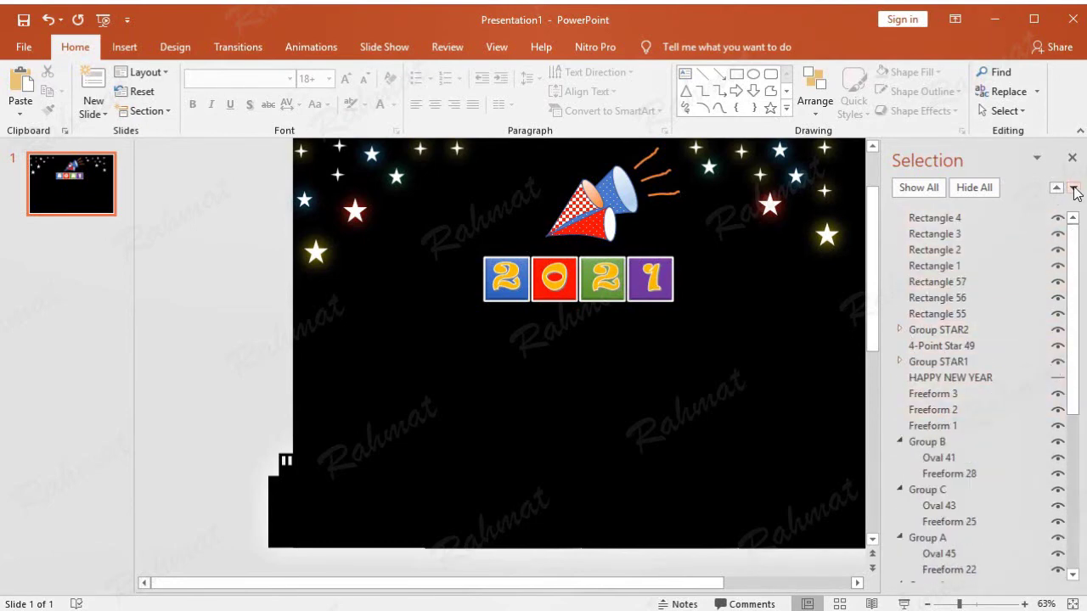
scroll(255, 274, up, 1)
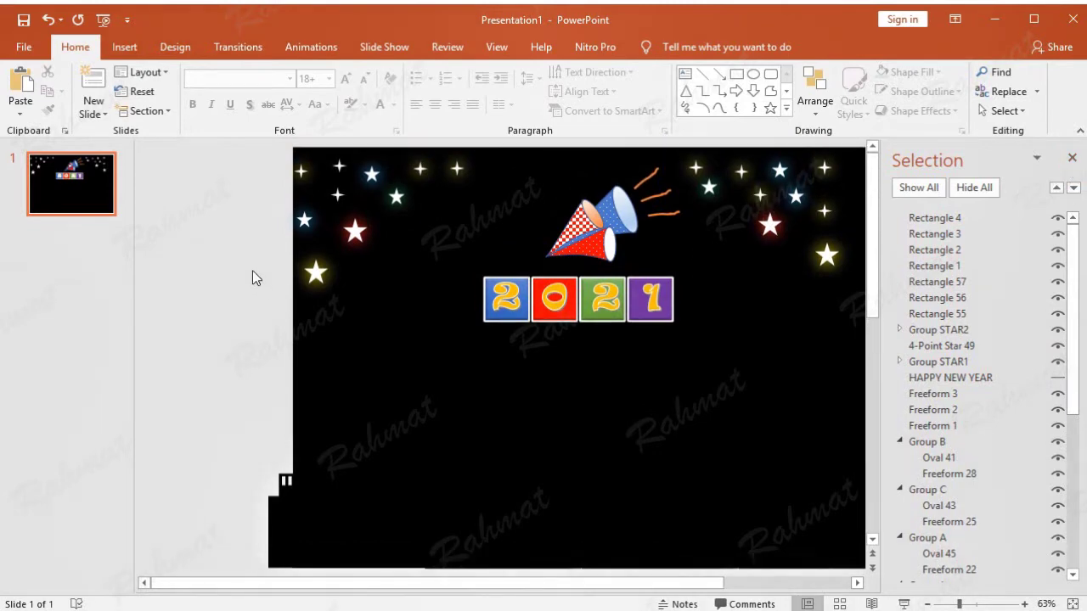
click(610, 198)
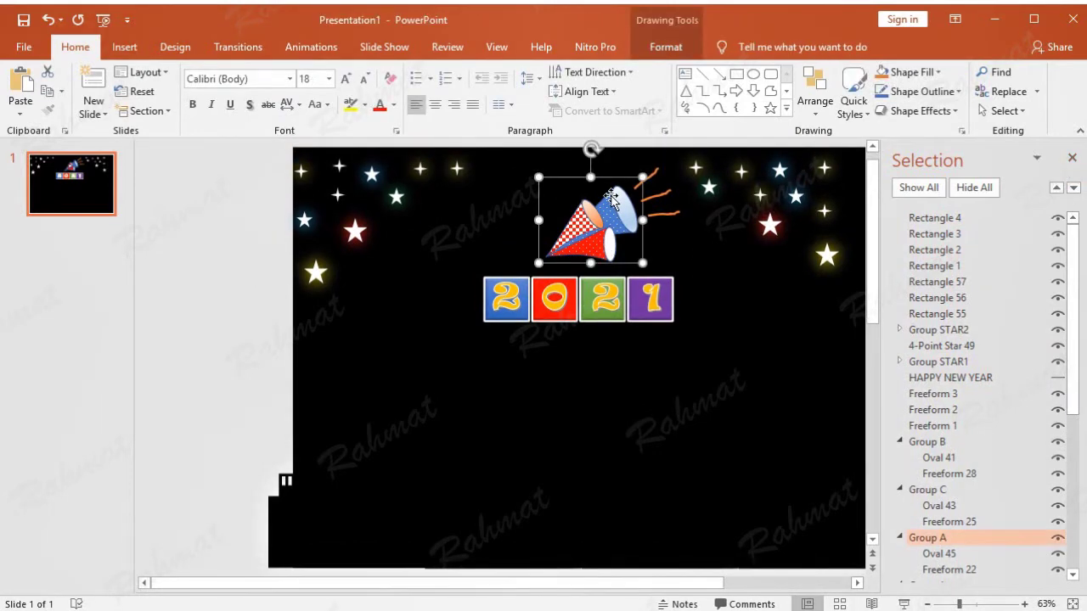
click(607, 251)
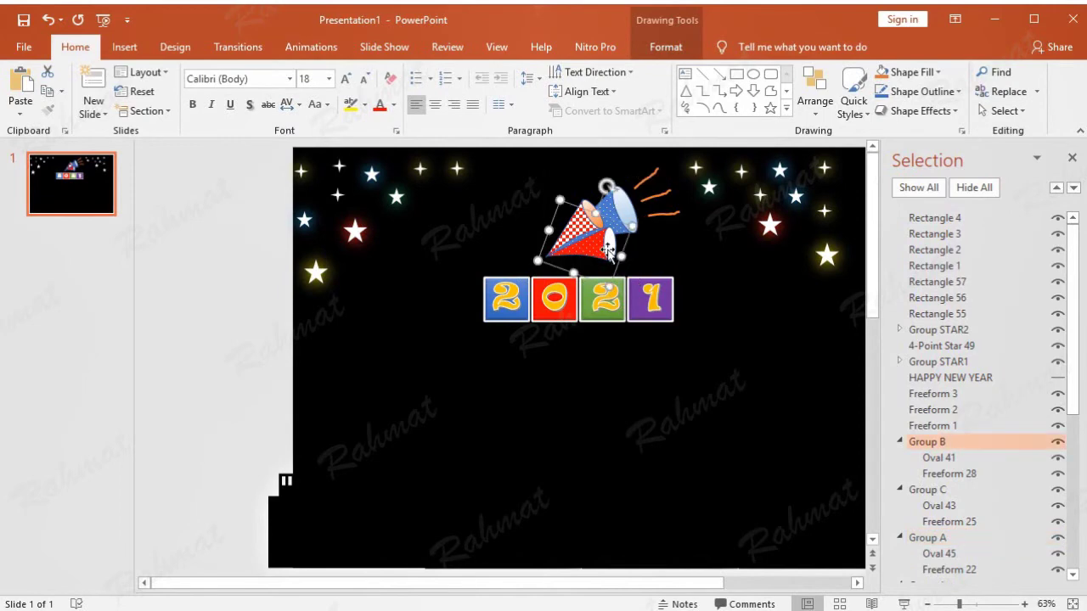
click(584, 207)
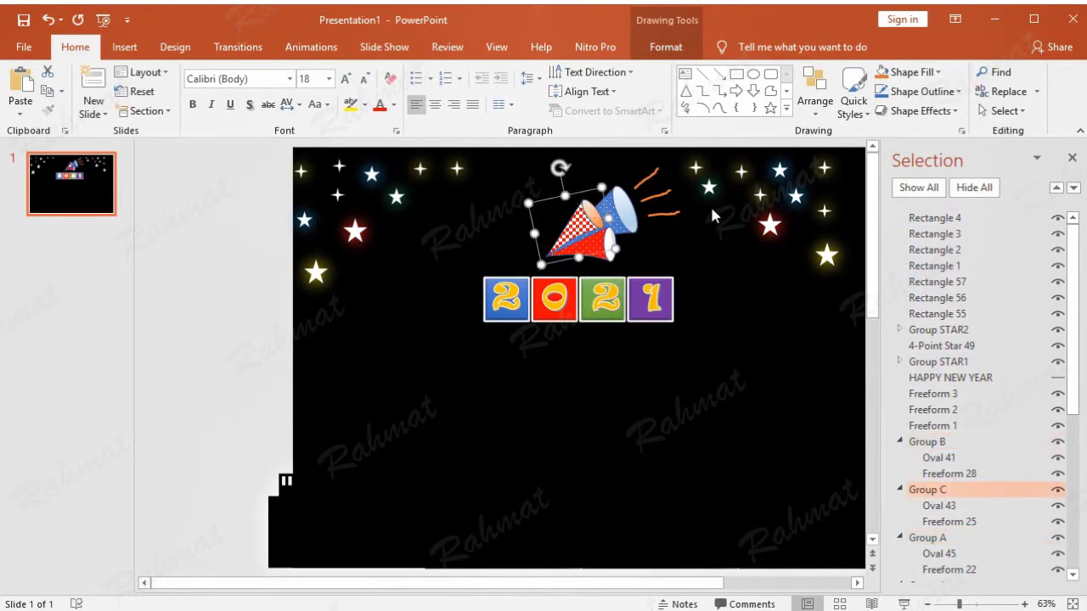
click(650, 176)
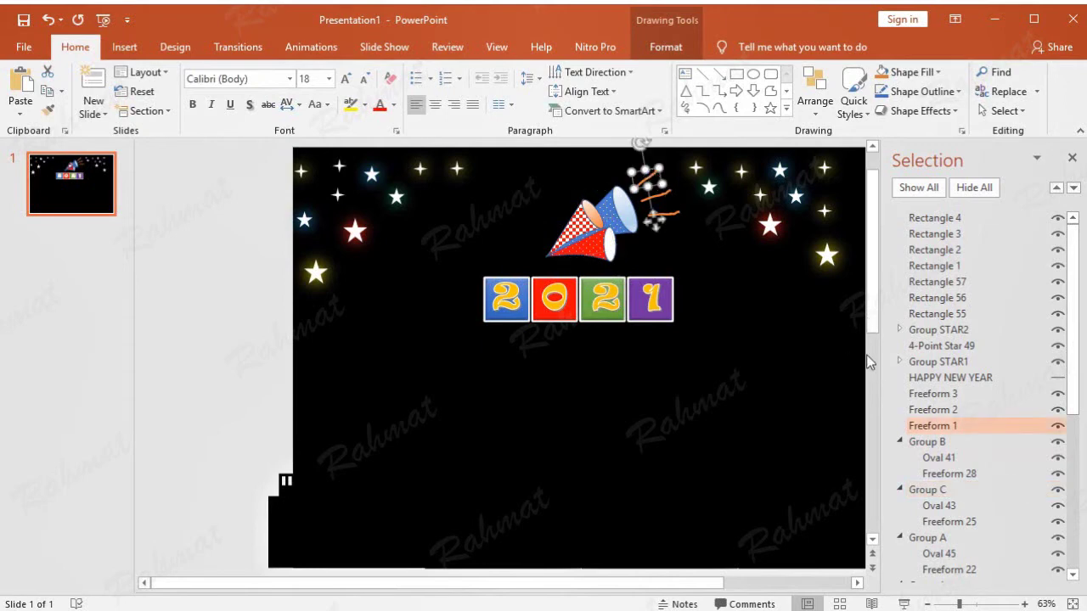
click(664, 197)
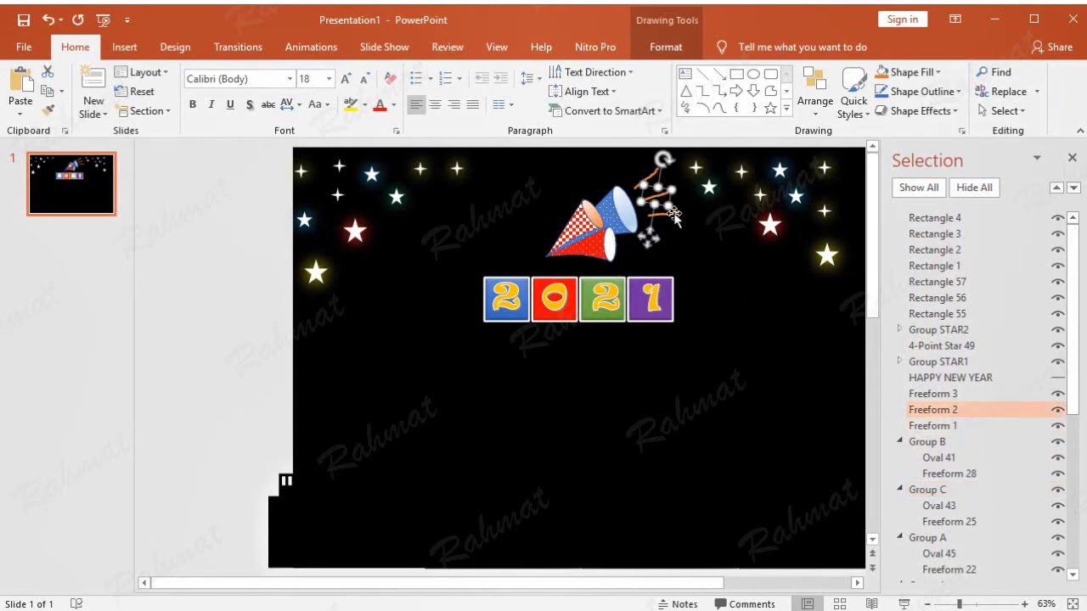
click(932, 393)
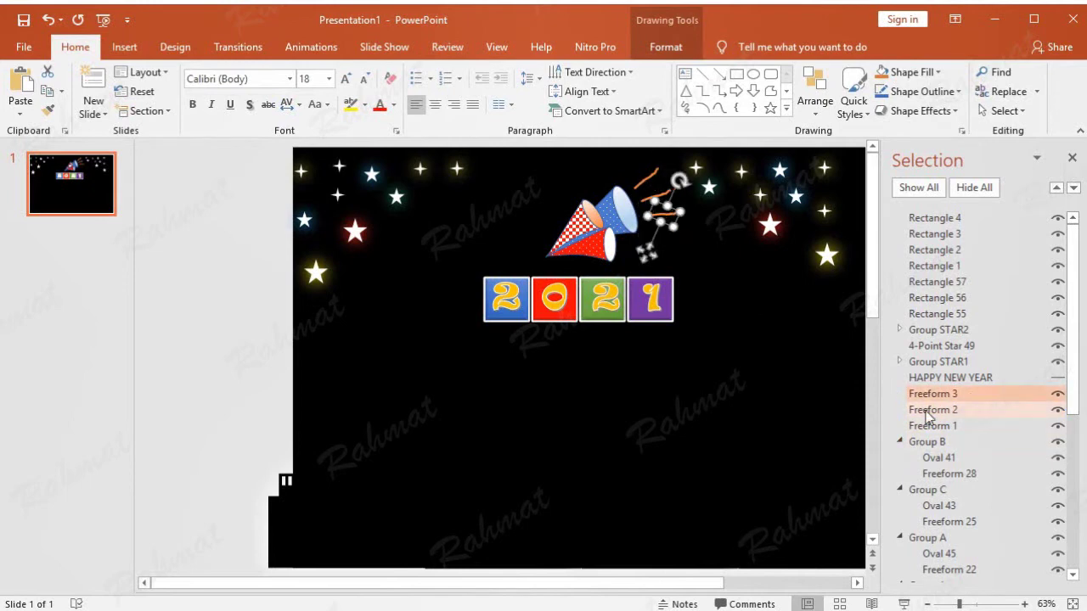
click(1057, 378)
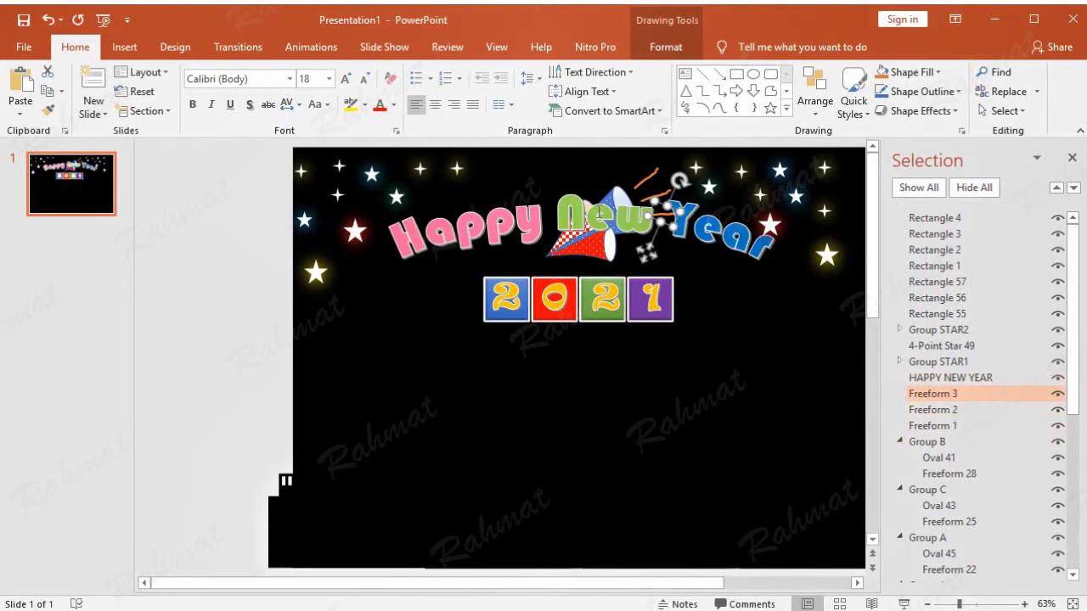
click(480, 304)
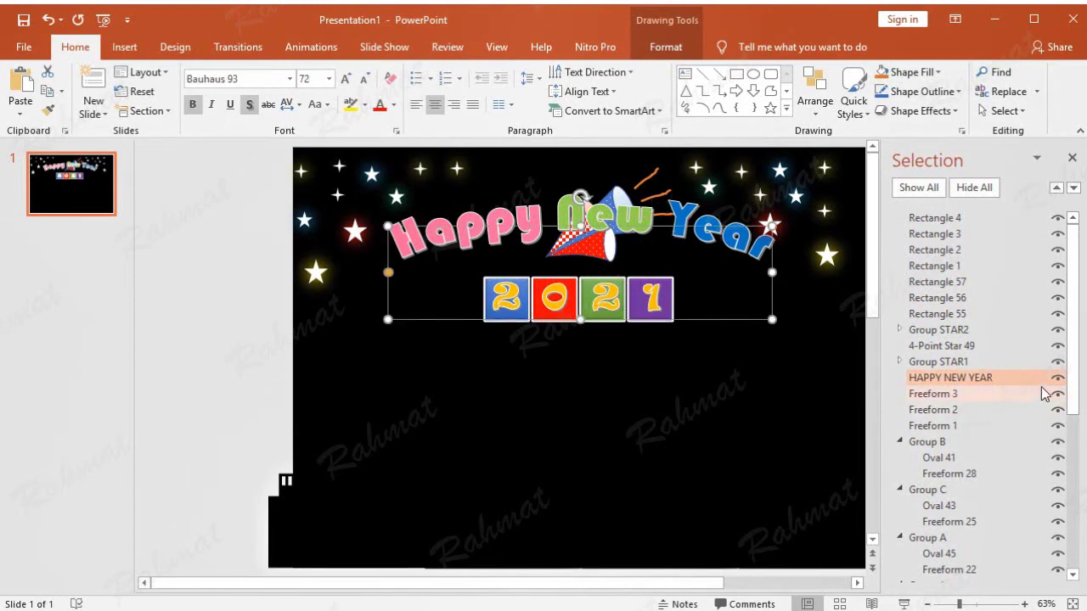
click(1057, 377)
click(519, 317)
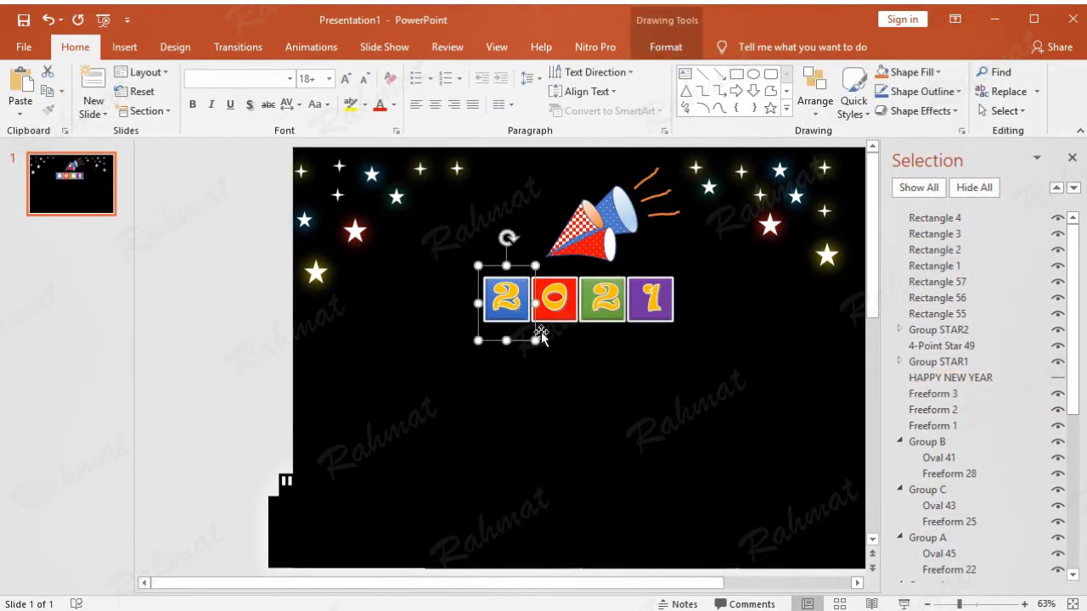
scroll(1014, 495, down, 3)
scroll(1016, 496, down, 3)
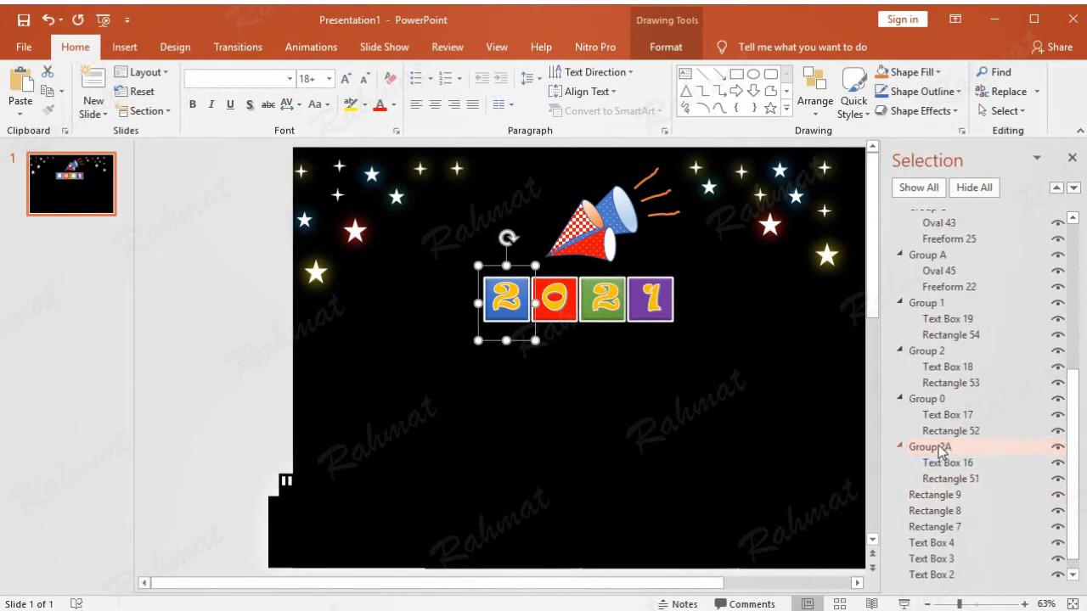
click(554, 309)
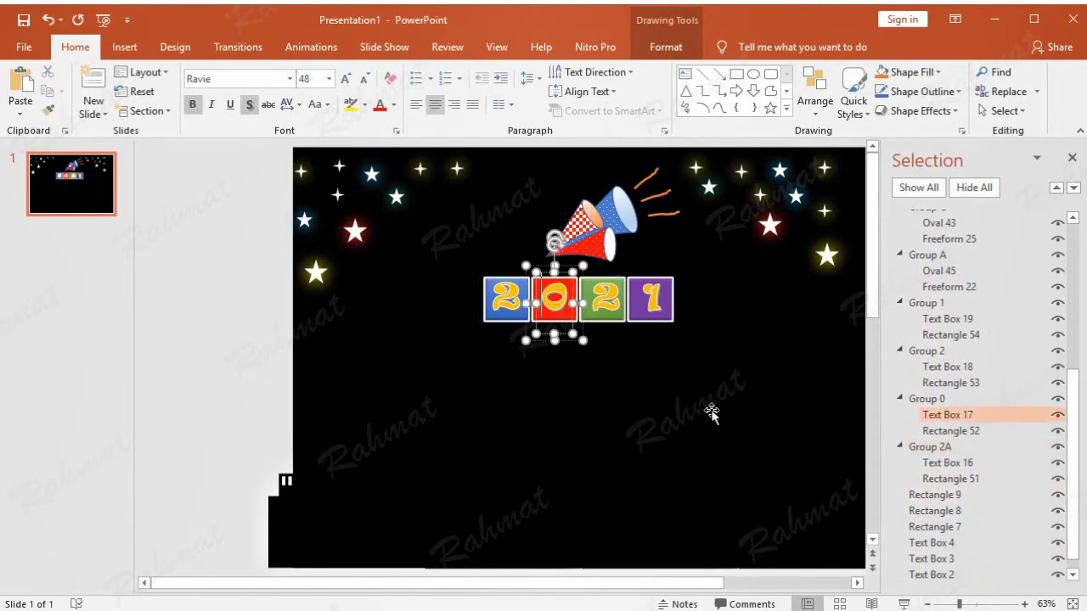
click(624, 306)
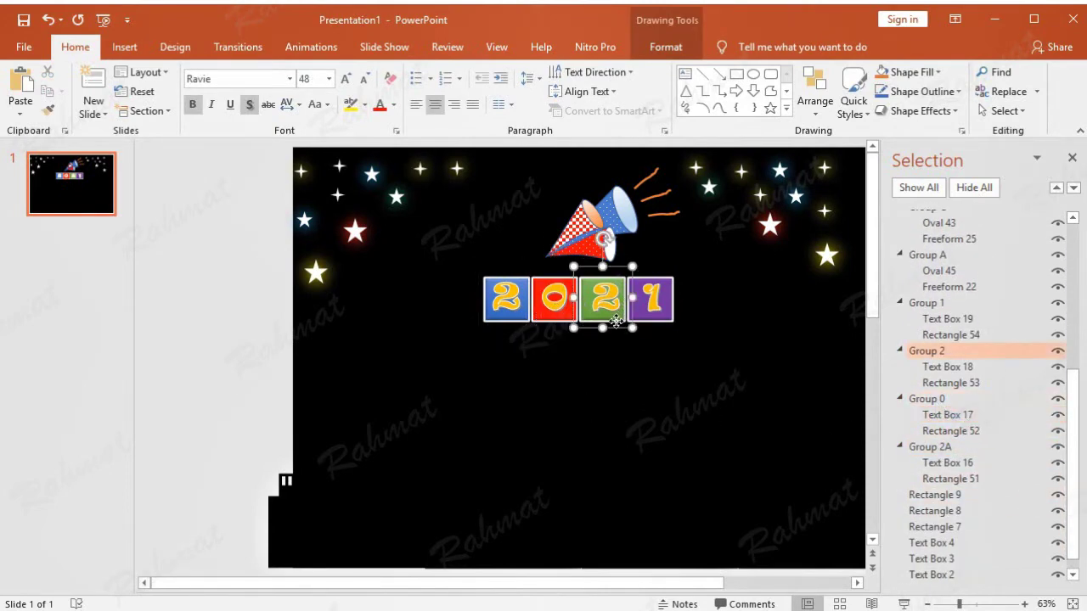
click(660, 312)
drag(1072, 387, 1072, 228)
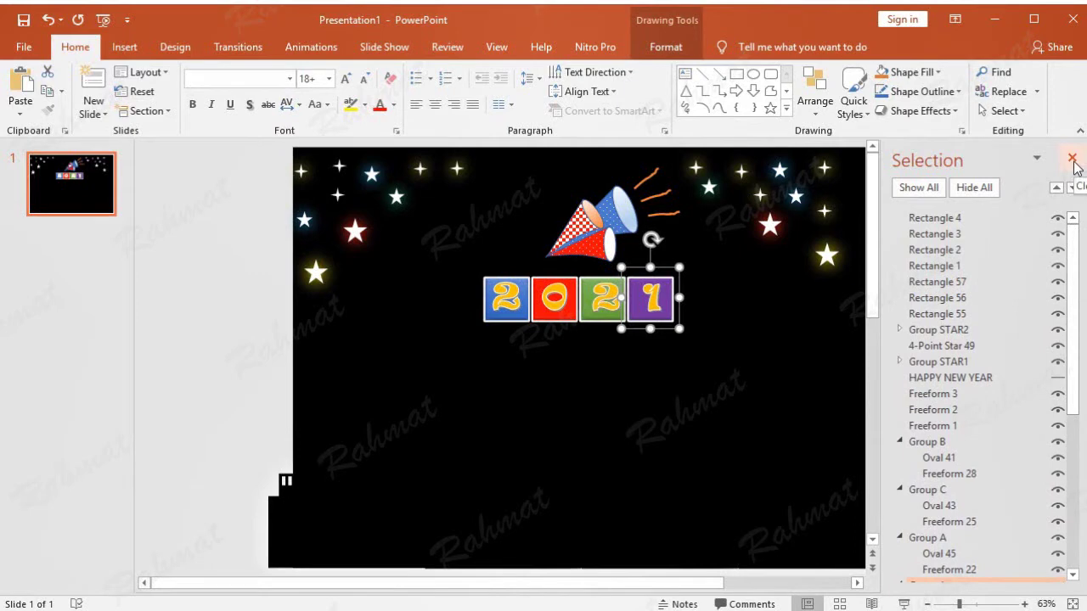
click(1057, 377)
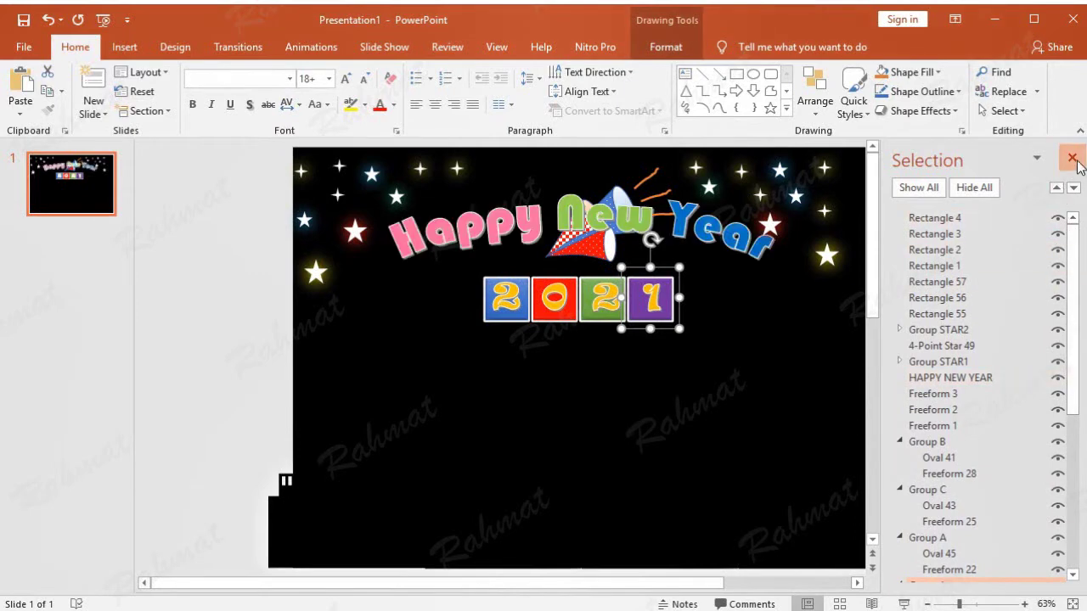
Step: Close the Selection pane and show the Animation Pane from the Animations tab
click(1071, 158)
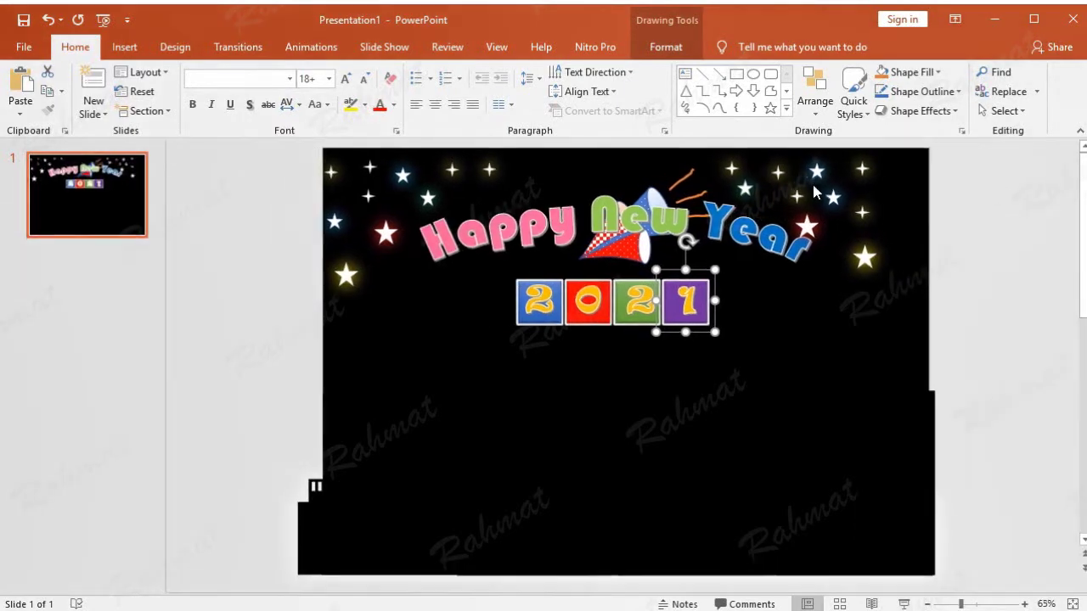
click(194, 190)
click(311, 49)
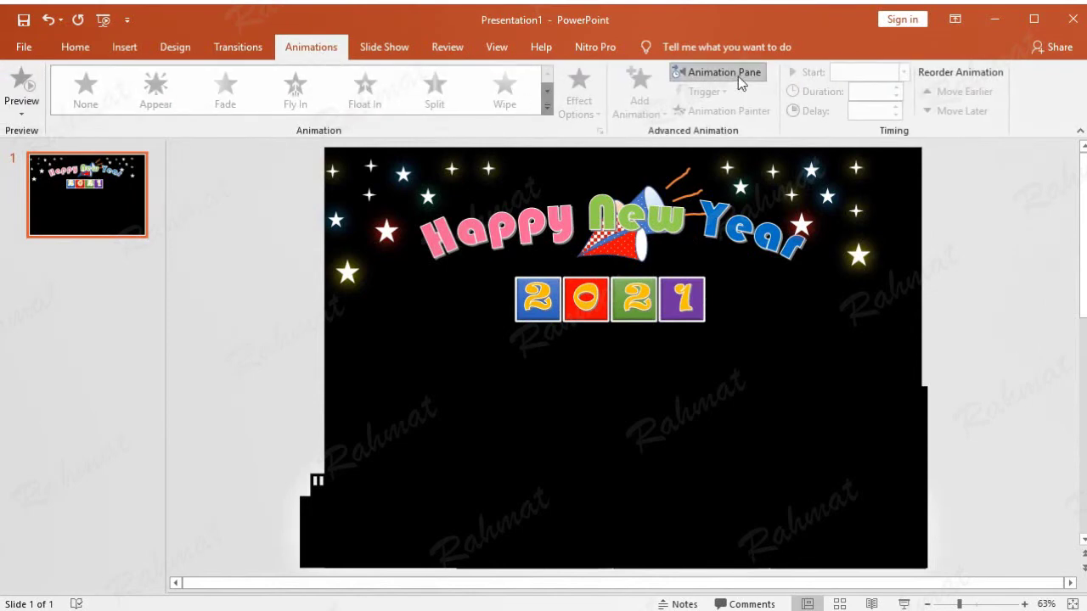
click(717, 72)
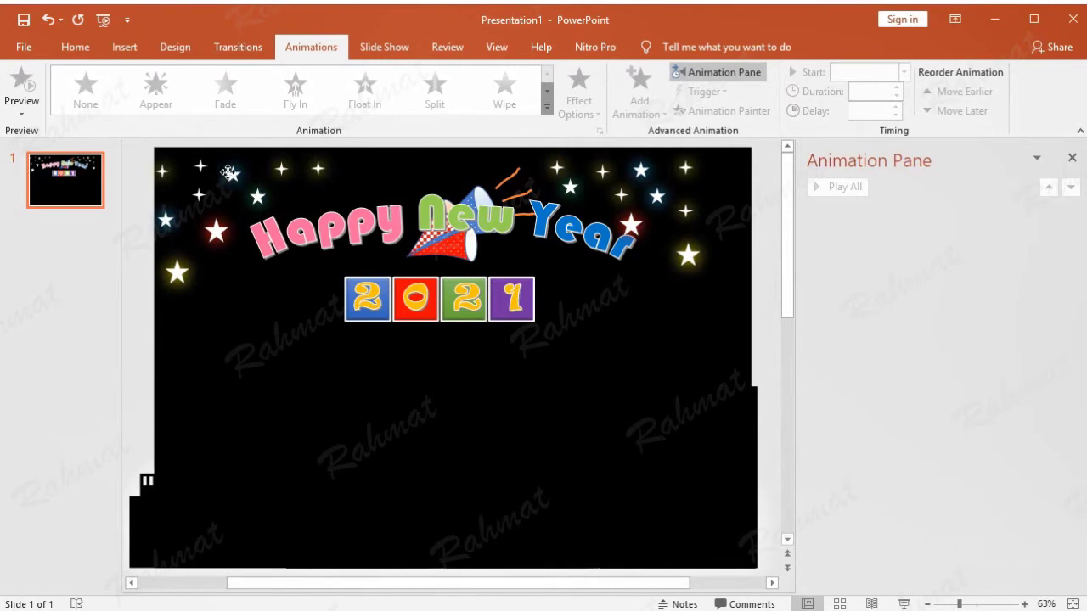
Step: Add a Fade entrance effect to the left star group, Group STAR1
click(230, 180)
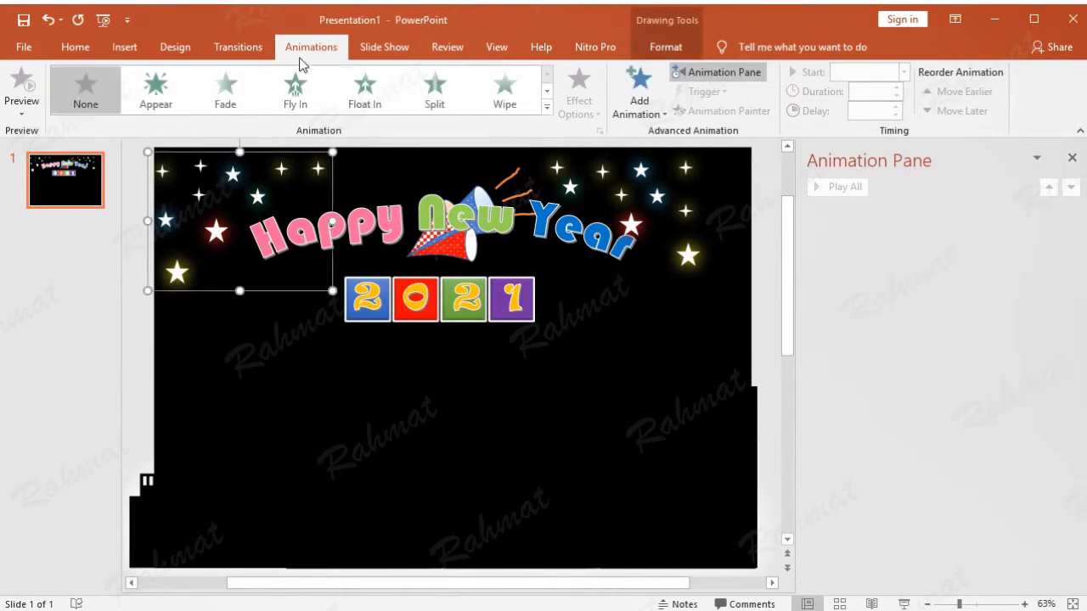
click(641, 106)
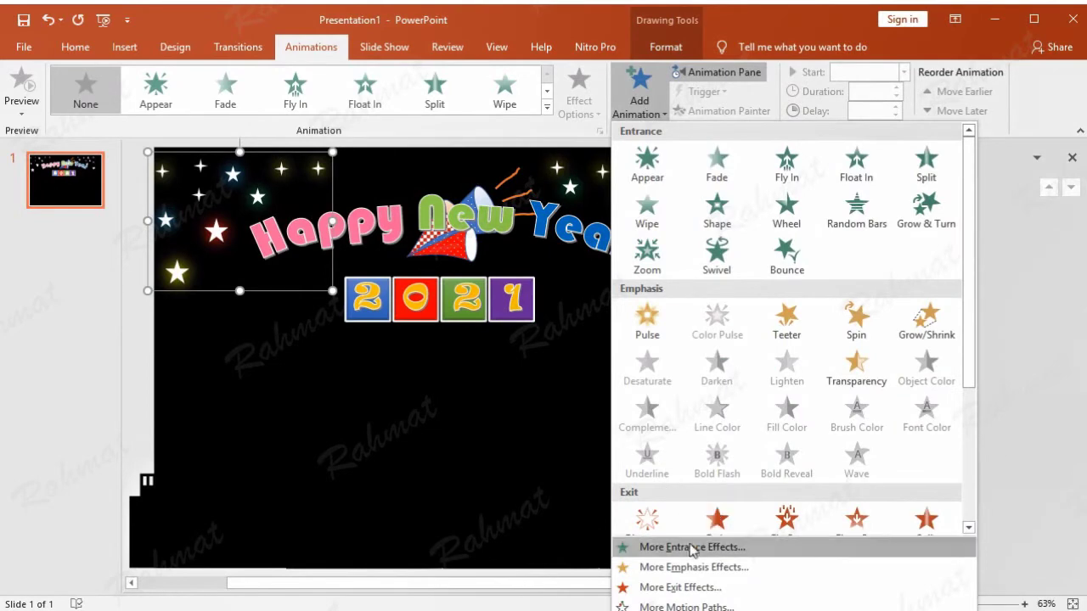
click(688, 550)
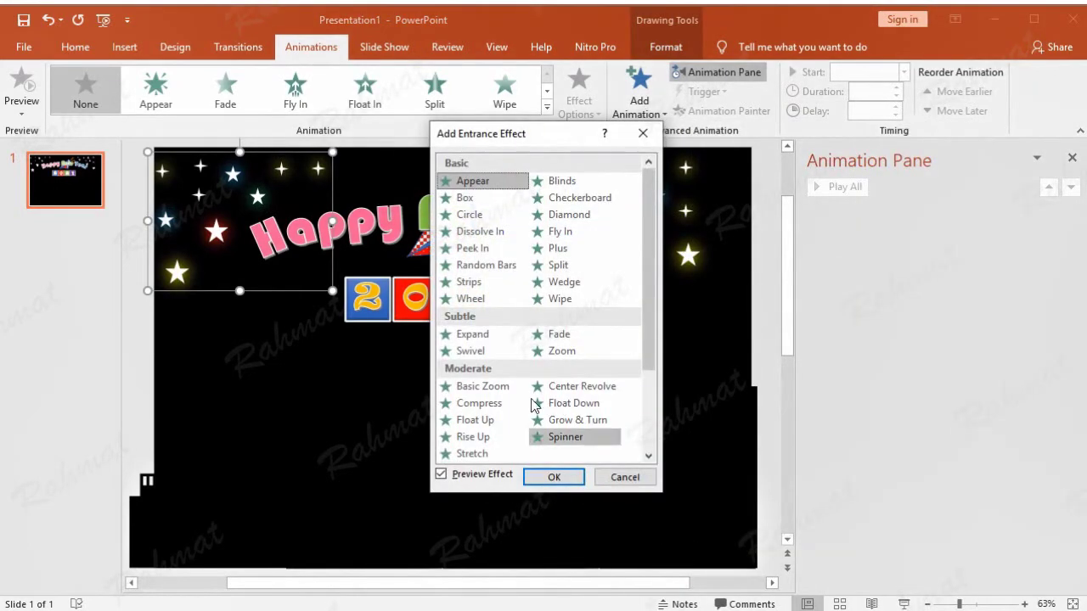
click(560, 336)
click(554, 476)
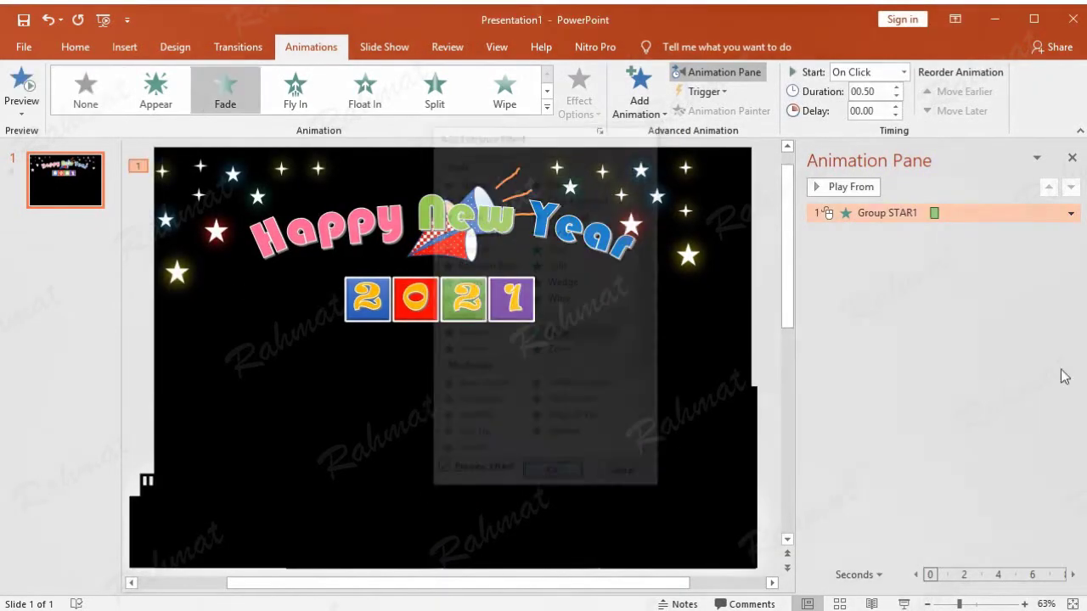
Step: Set the STAR1 fade to start With Previous and last 2 seconds
click(1071, 215)
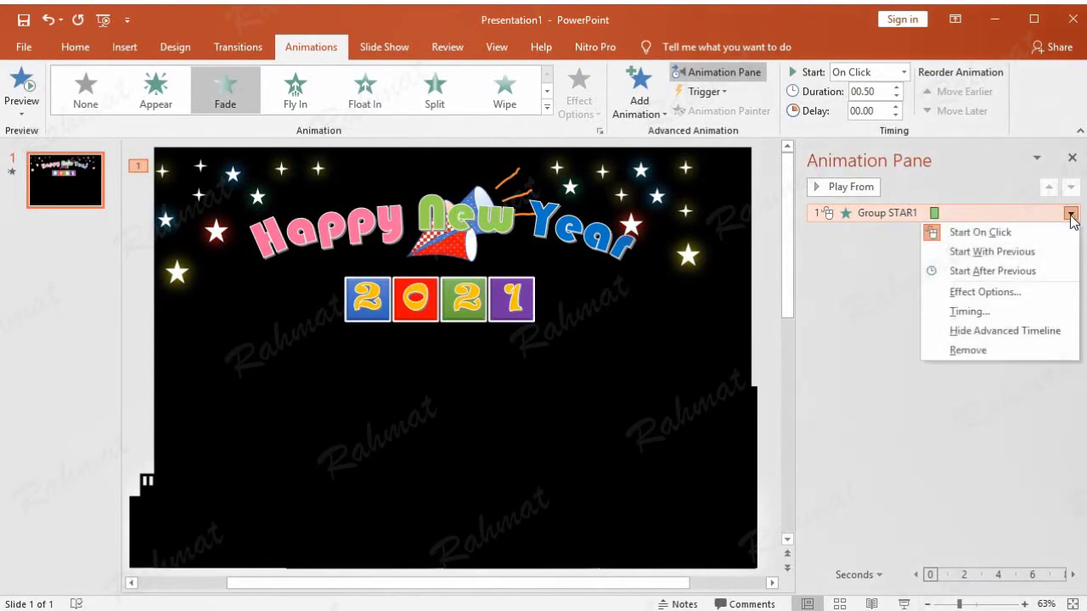
click(1022, 307)
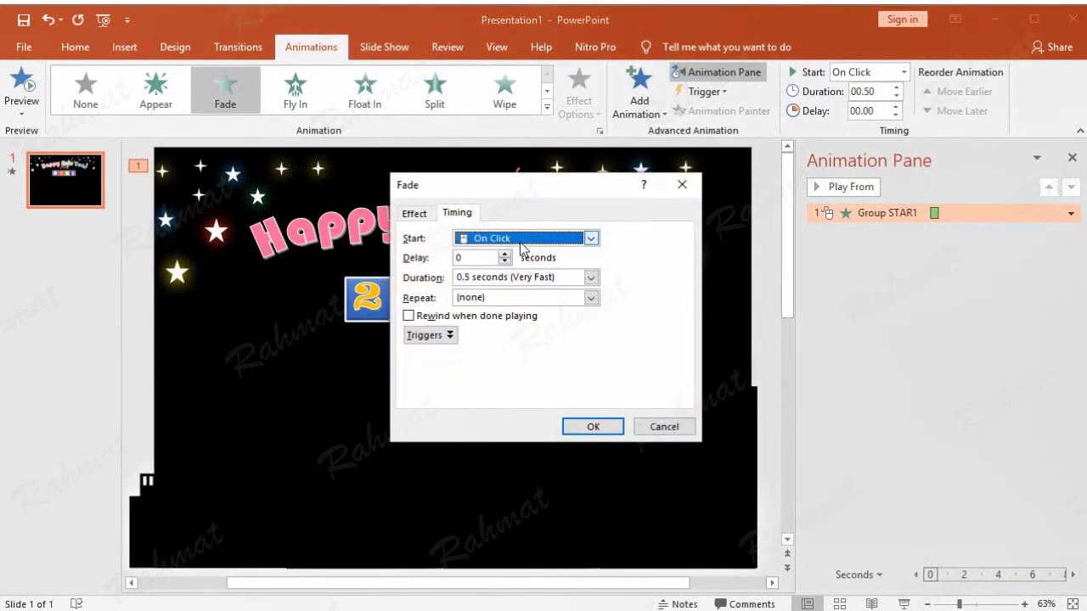
click(523, 246)
click(514, 269)
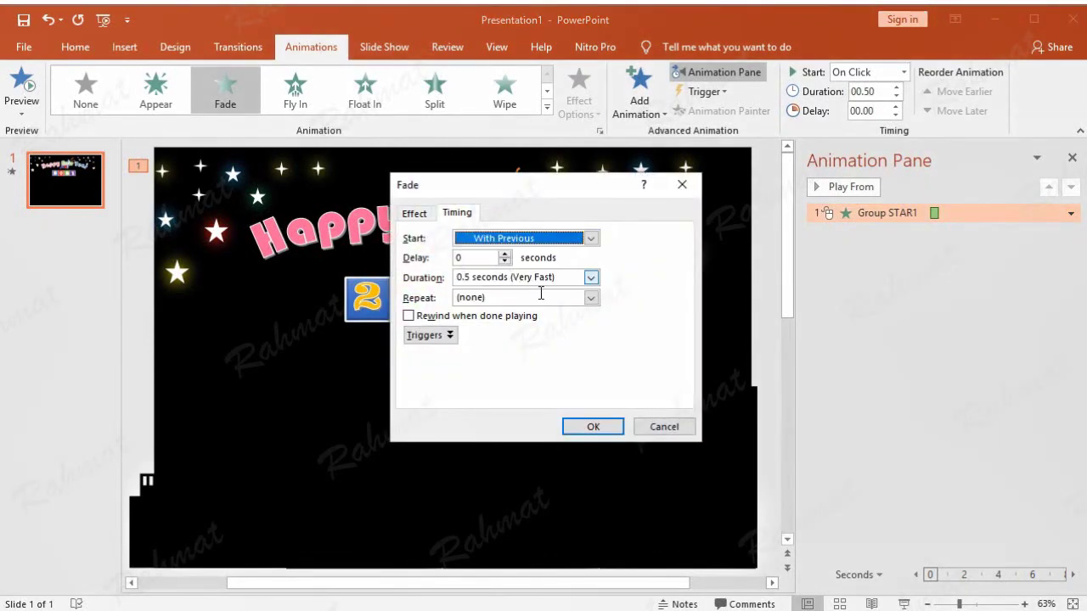
click(591, 278)
click(551, 330)
click(593, 426)
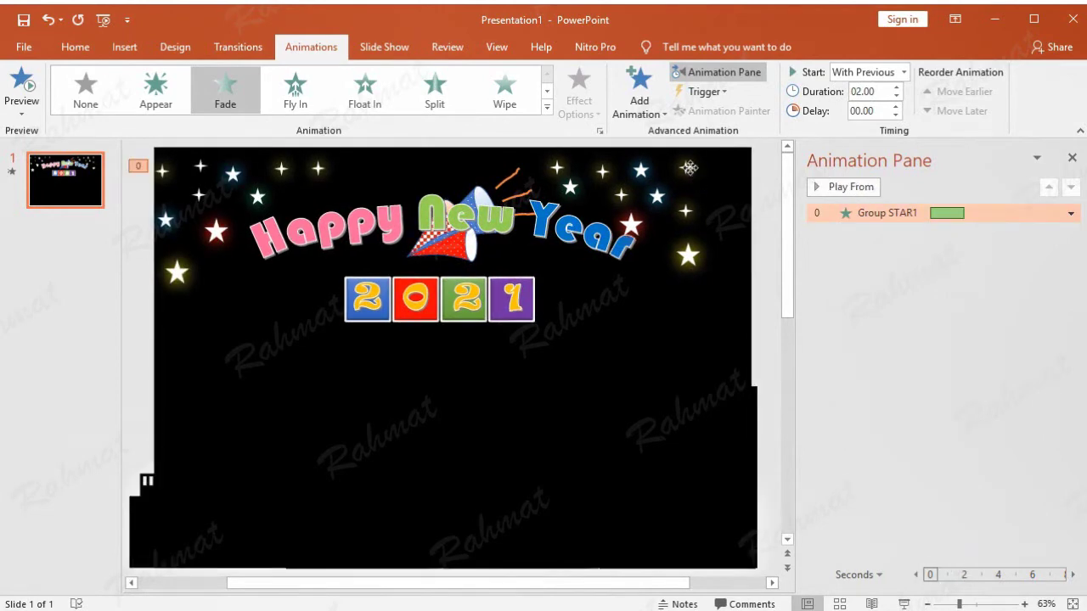
Step: Add a Fade entrance effect to the right star group, Group STAR2
click(690, 173)
click(660, 113)
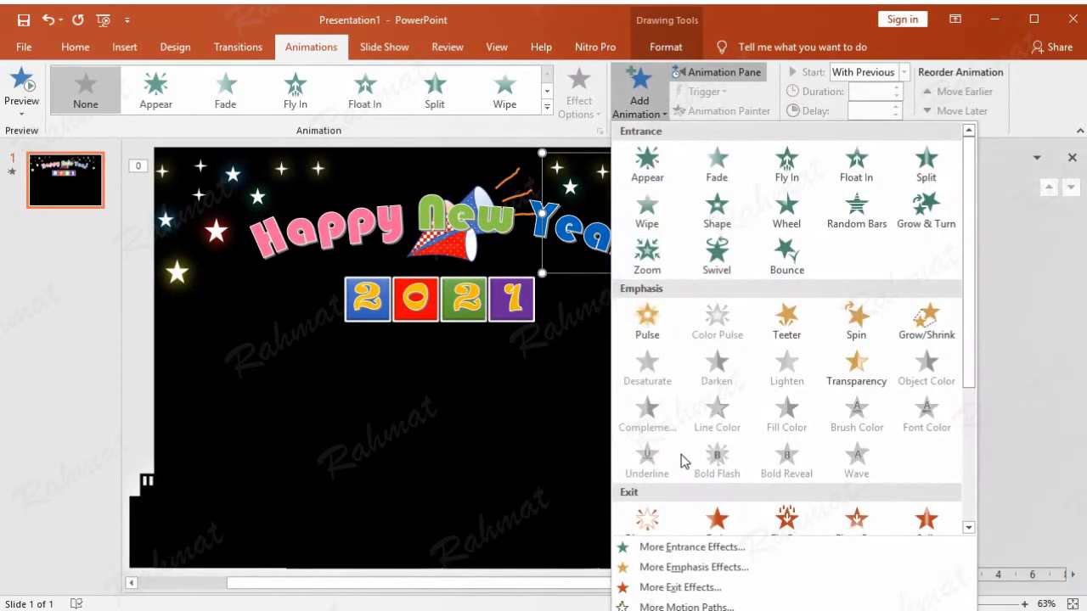
click(679, 547)
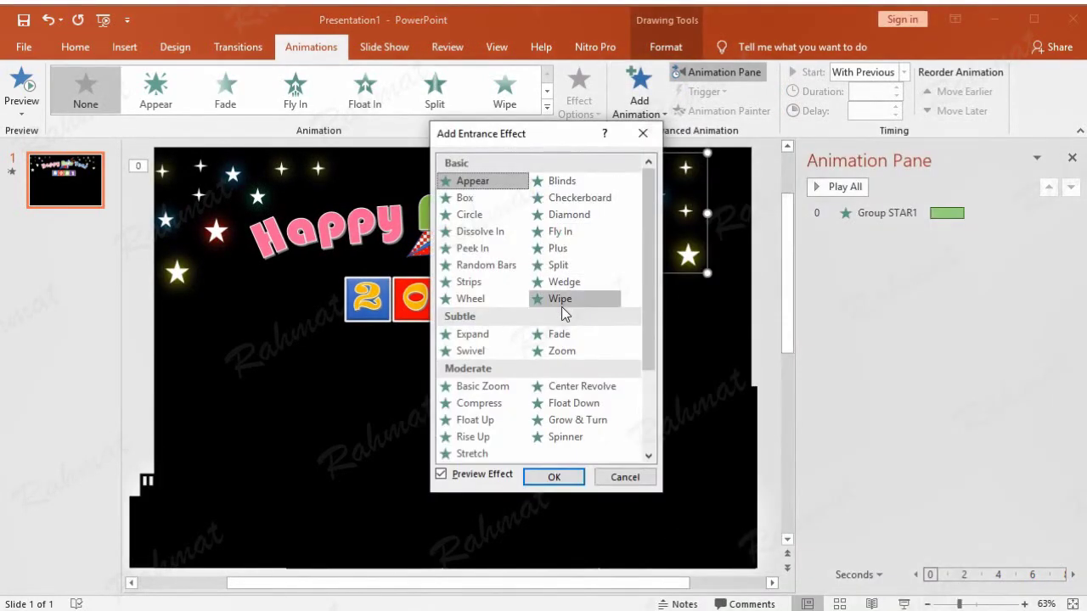
click(557, 333)
click(553, 476)
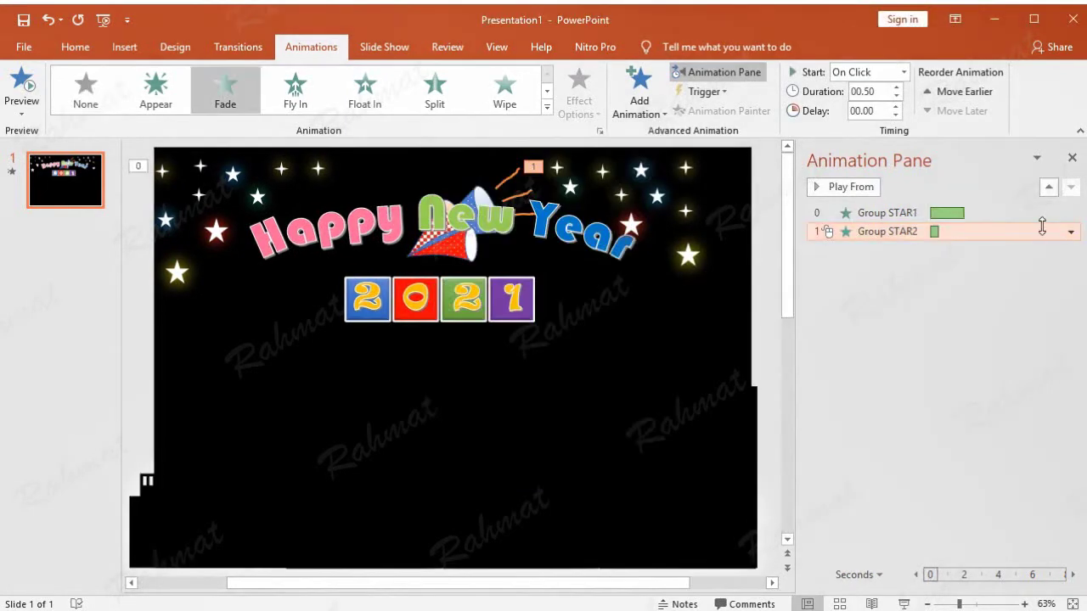
Step: Set the STAR2 fade to start After Previous and last 2 seconds
click(1070, 232)
click(982, 327)
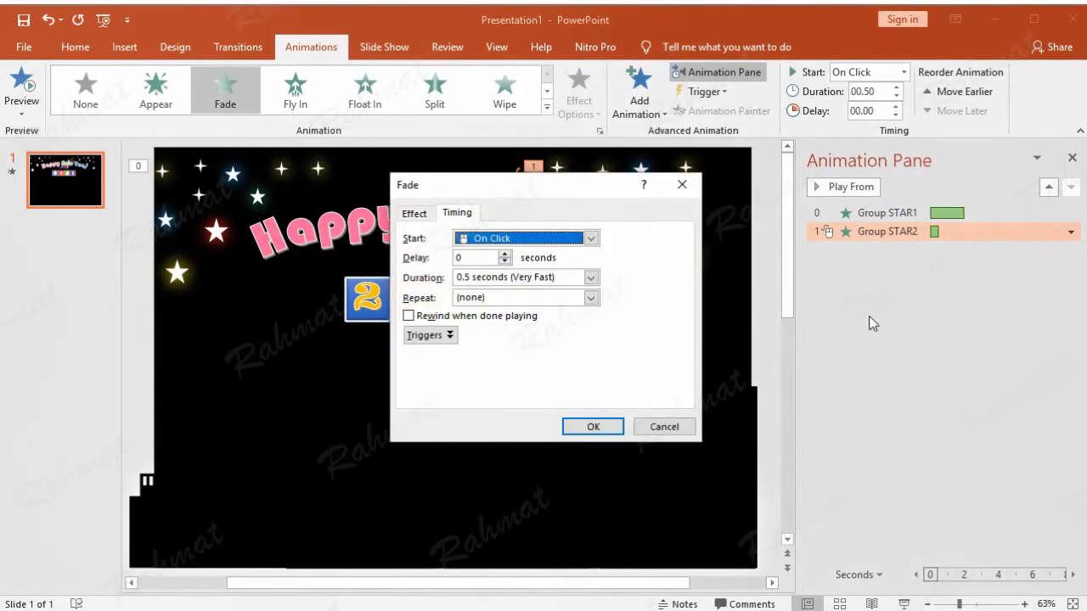
click(590, 238)
click(534, 286)
click(590, 277)
click(549, 327)
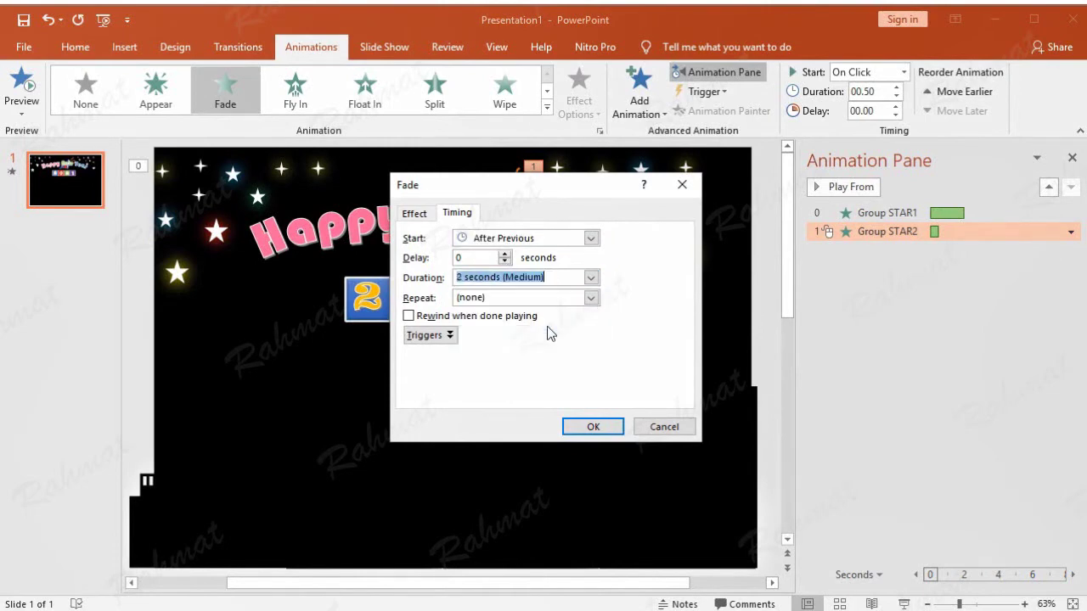
click(592, 426)
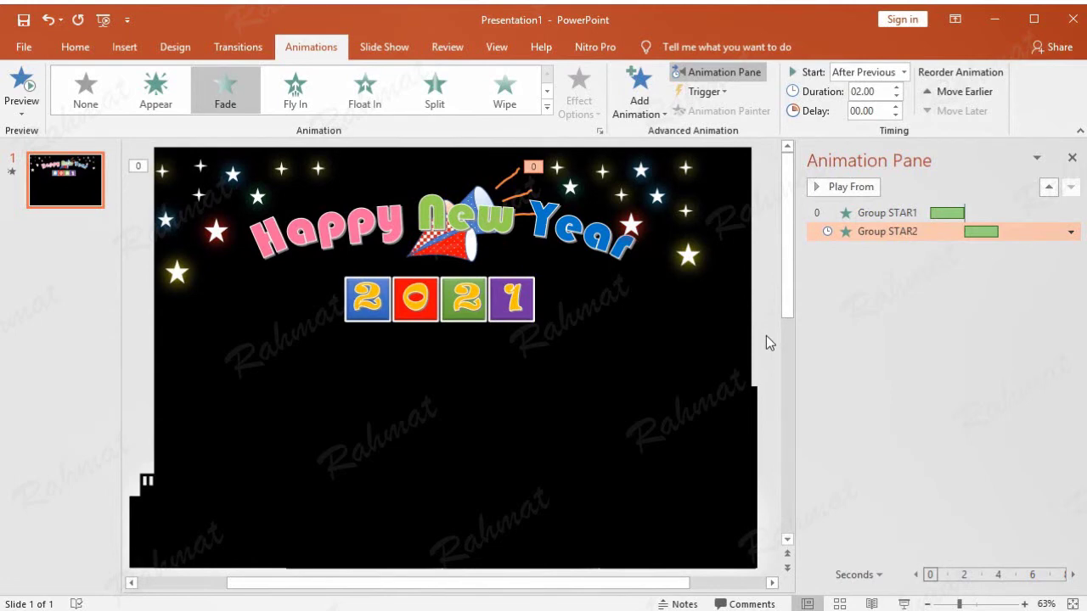
click(204, 514)
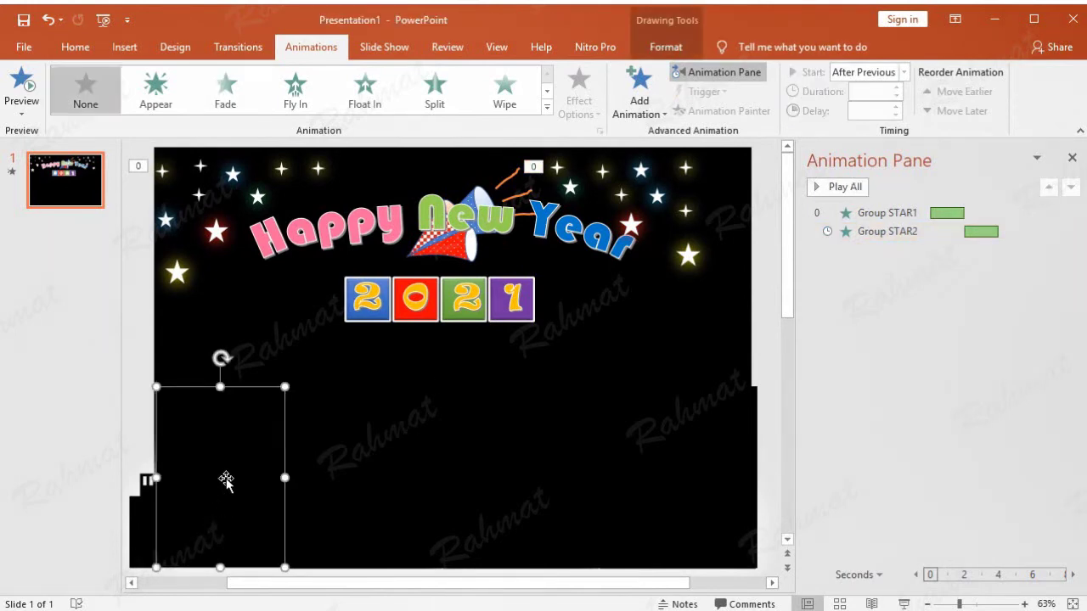
Step: Undo the accidental moves of the lower-left black rectangle
click(46, 20)
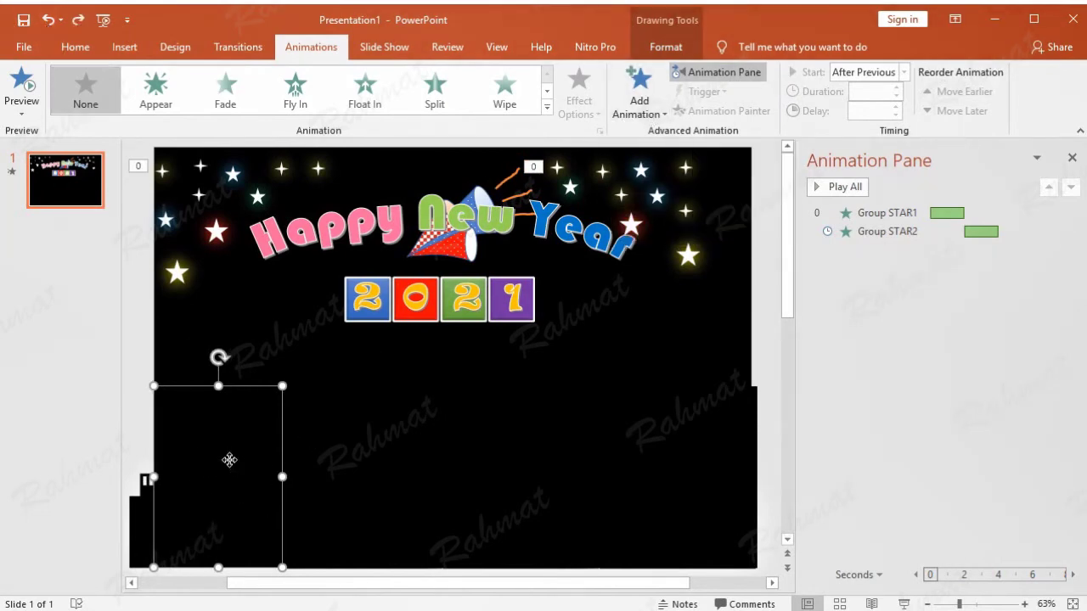
drag(230, 461, 267, 437)
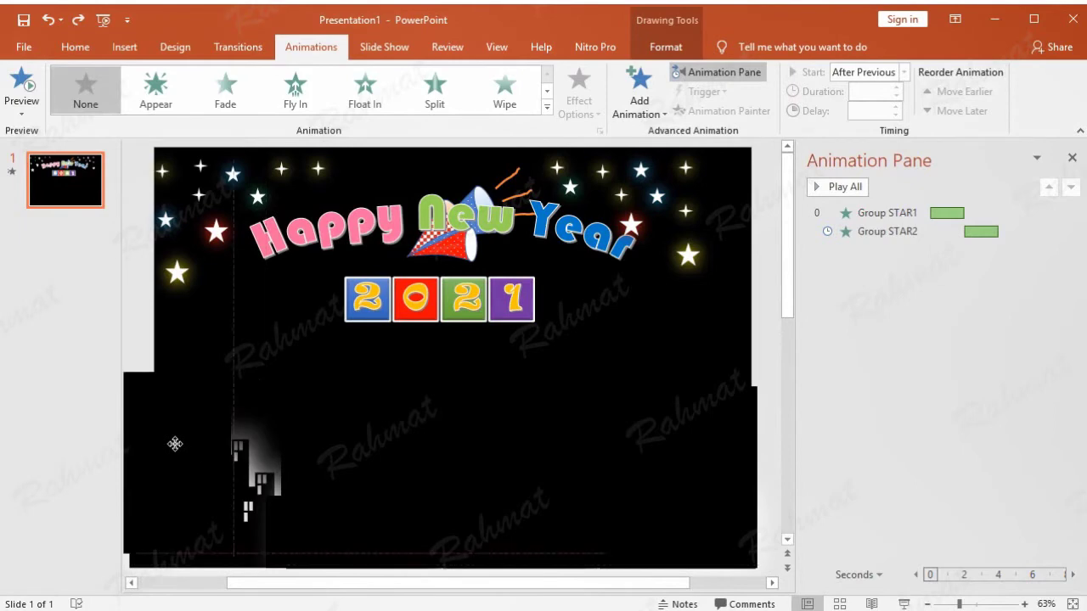
click(46, 19)
Step: Give Rectangle 1 a Disappear exit starting With Previous after a 1-second delay
click(641, 109)
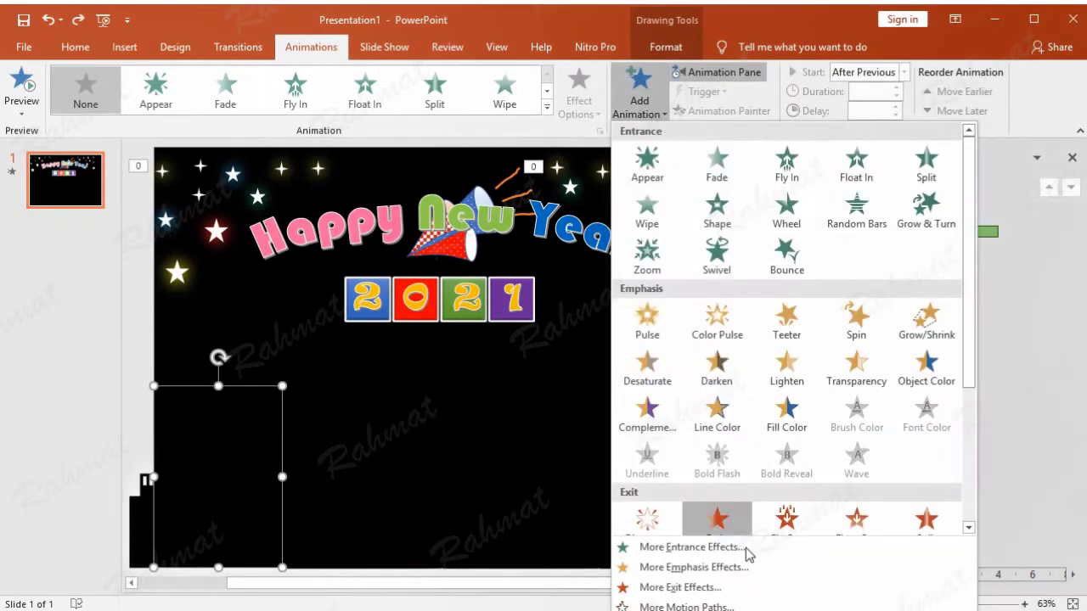
click(711, 592)
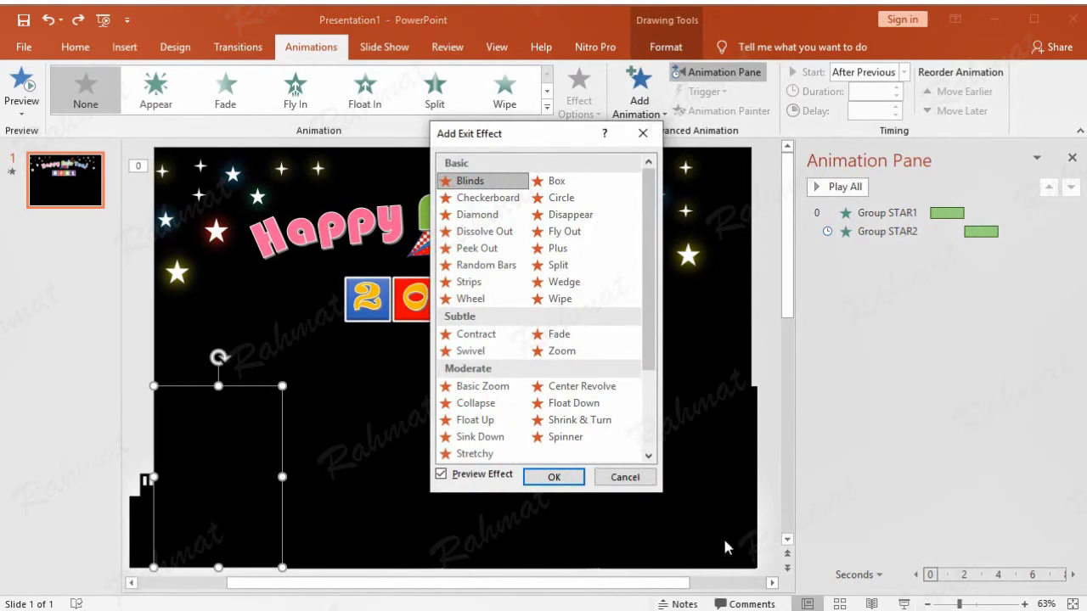
click(556, 218)
click(556, 476)
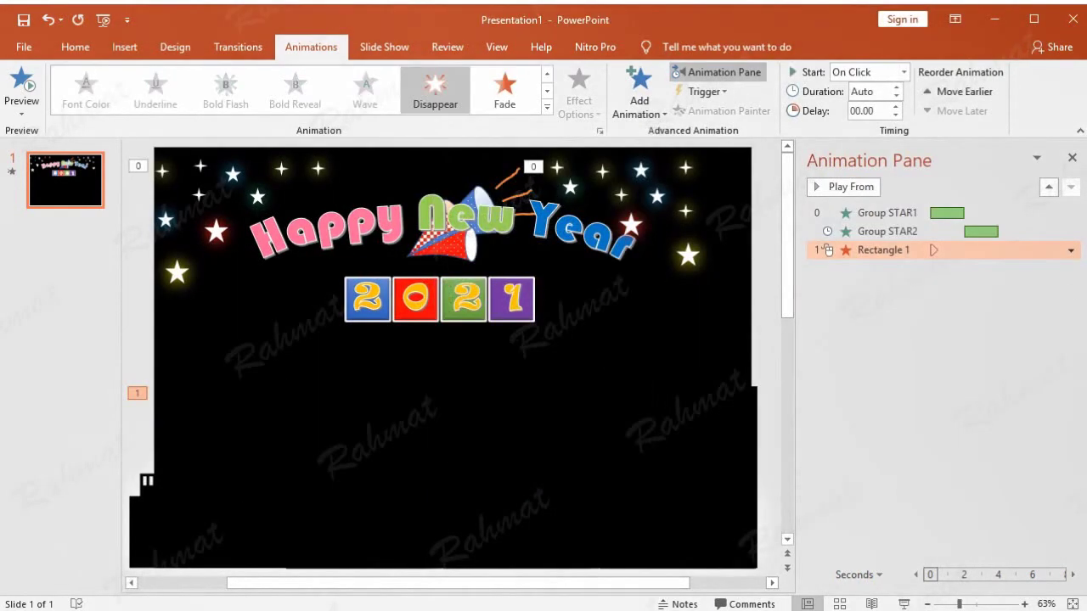
click(1070, 249)
click(1008, 349)
click(509, 238)
click(509, 270)
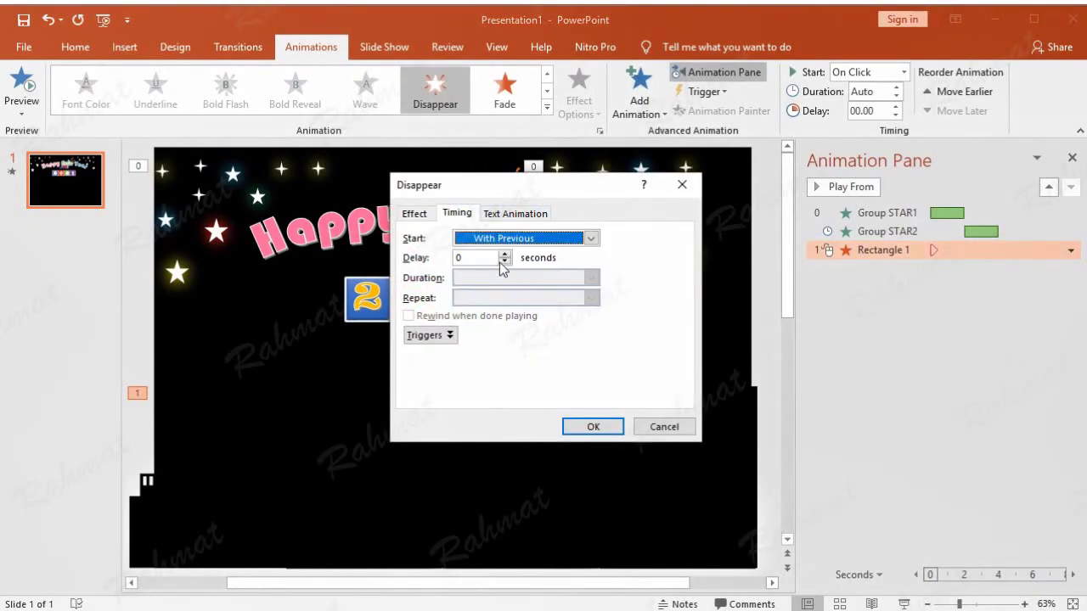
click(505, 254)
click(584, 426)
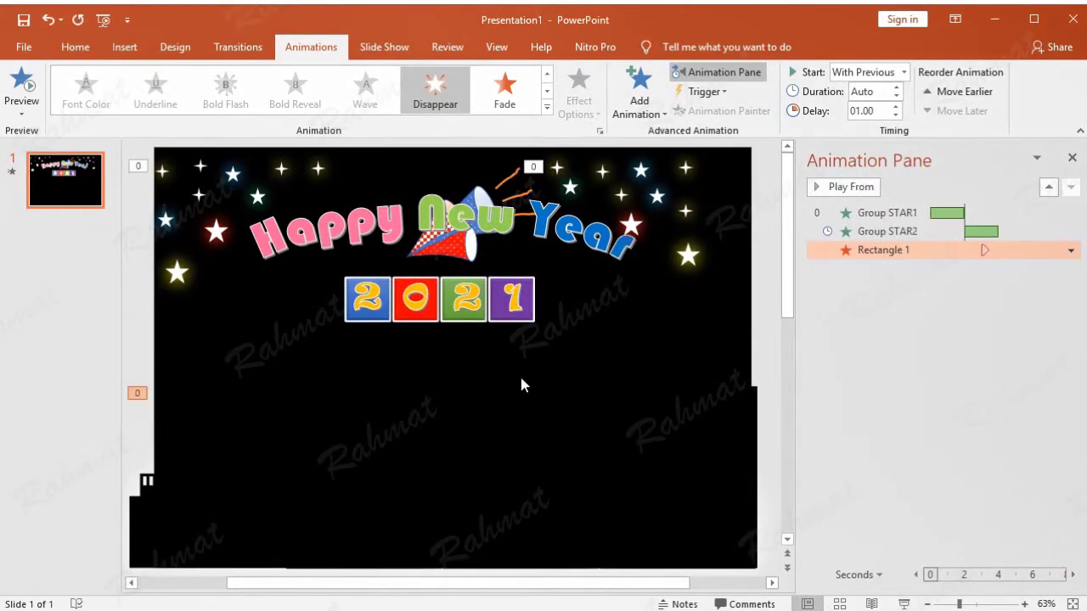
Step: Give the next rectangle, Rectangle 2, a Disappear exit starting After Previous
click(340, 499)
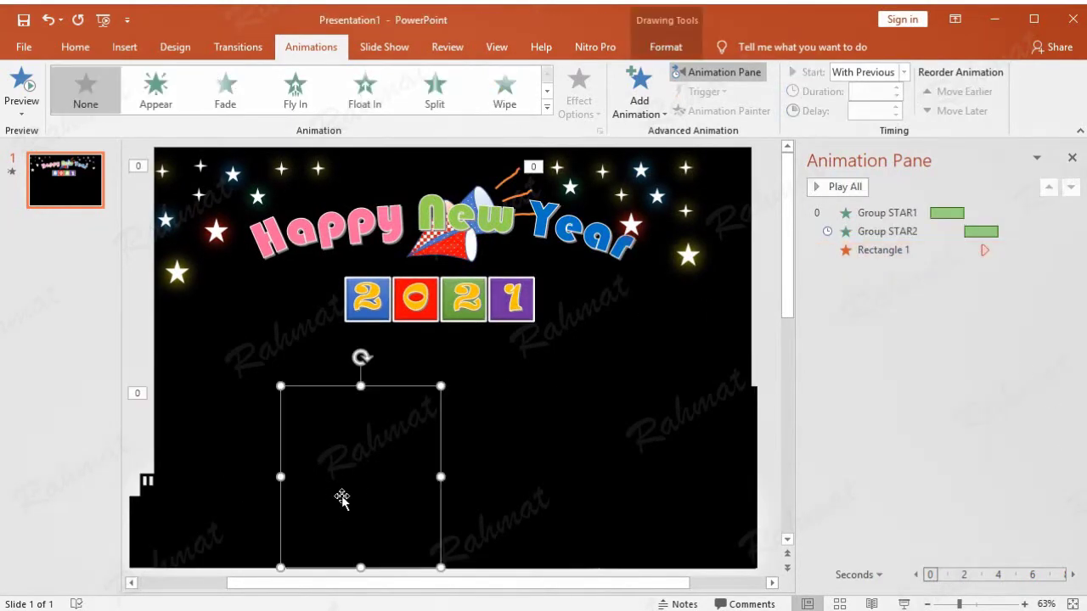
click(633, 109)
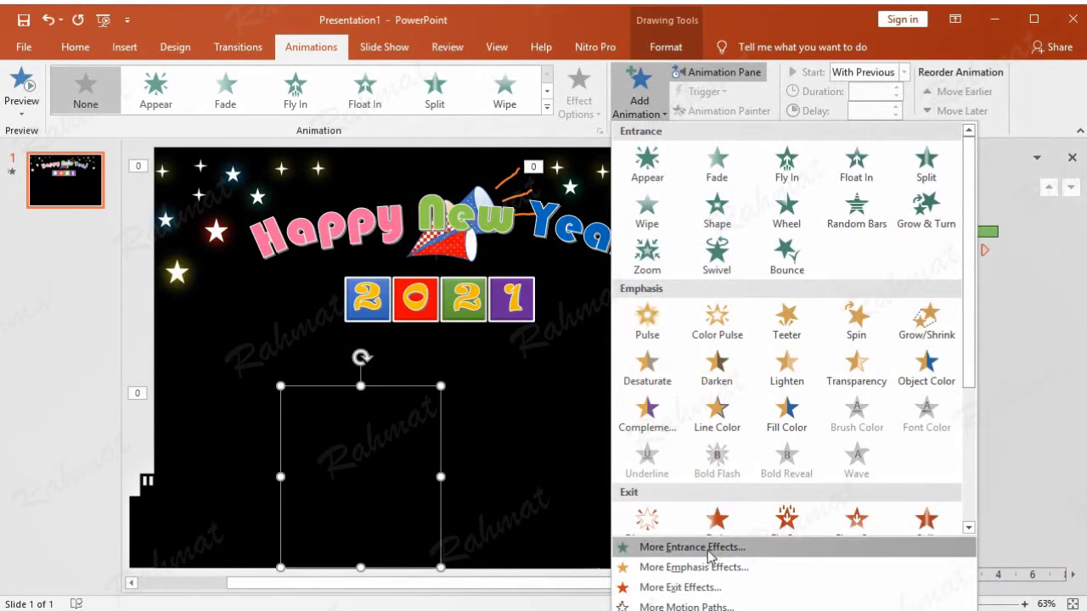
click(691, 585)
click(570, 214)
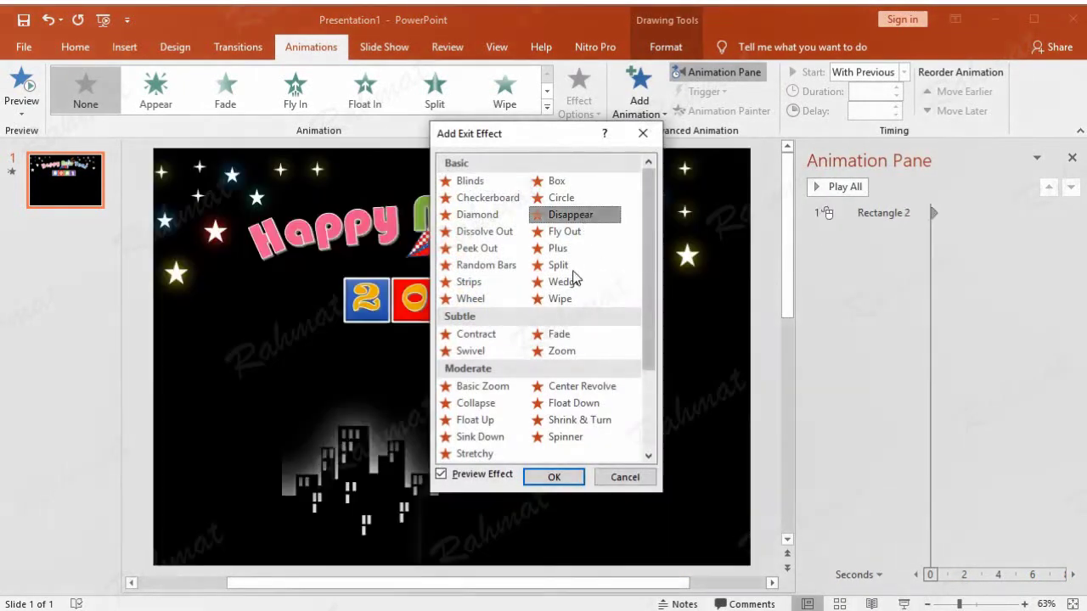
click(560, 474)
click(1068, 270)
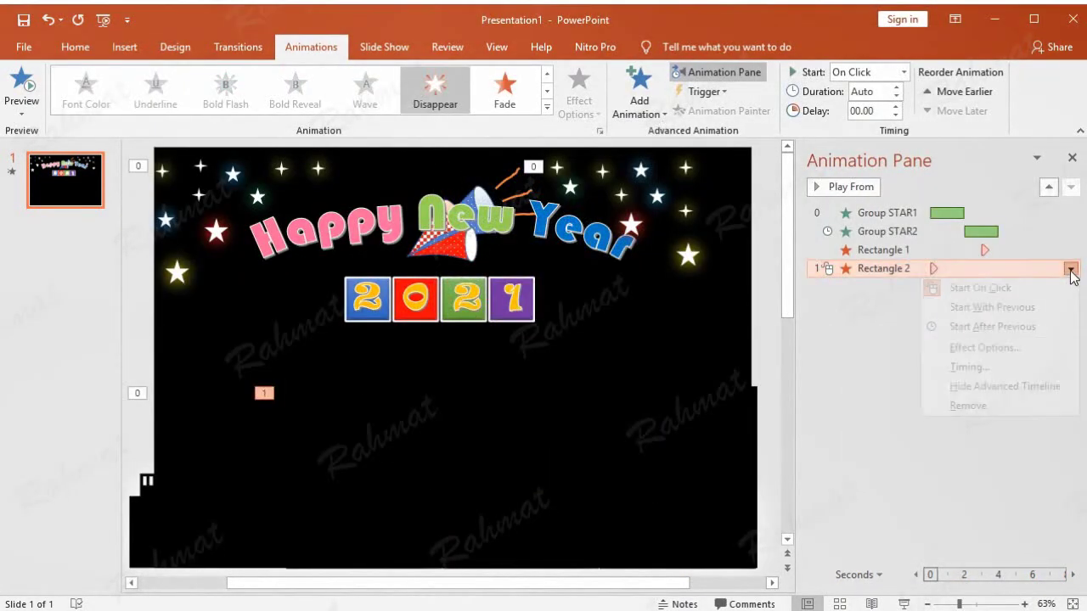
click(892, 366)
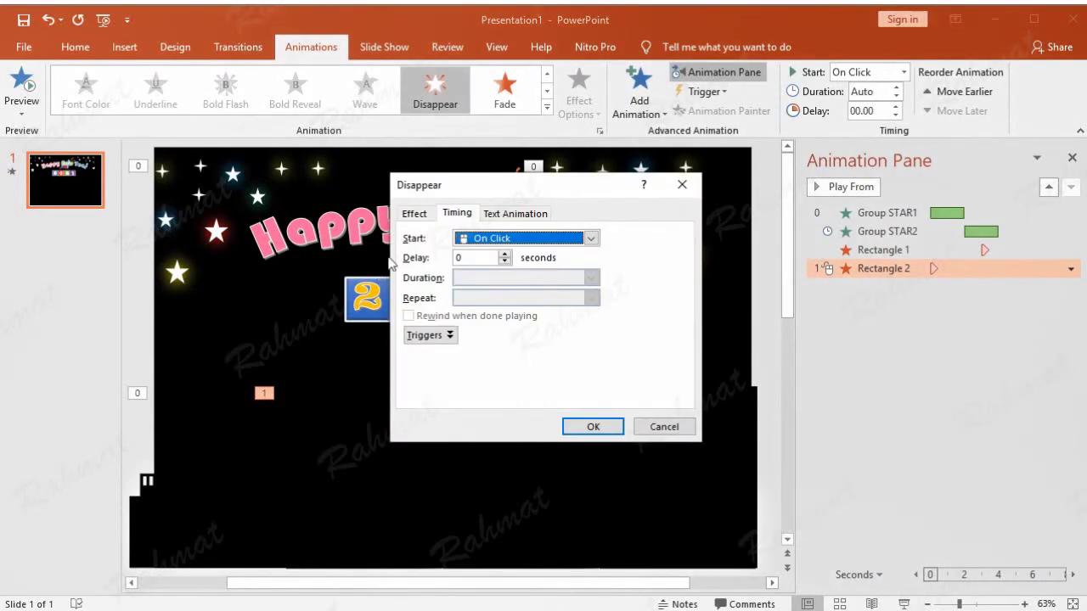
click(522, 240)
click(507, 286)
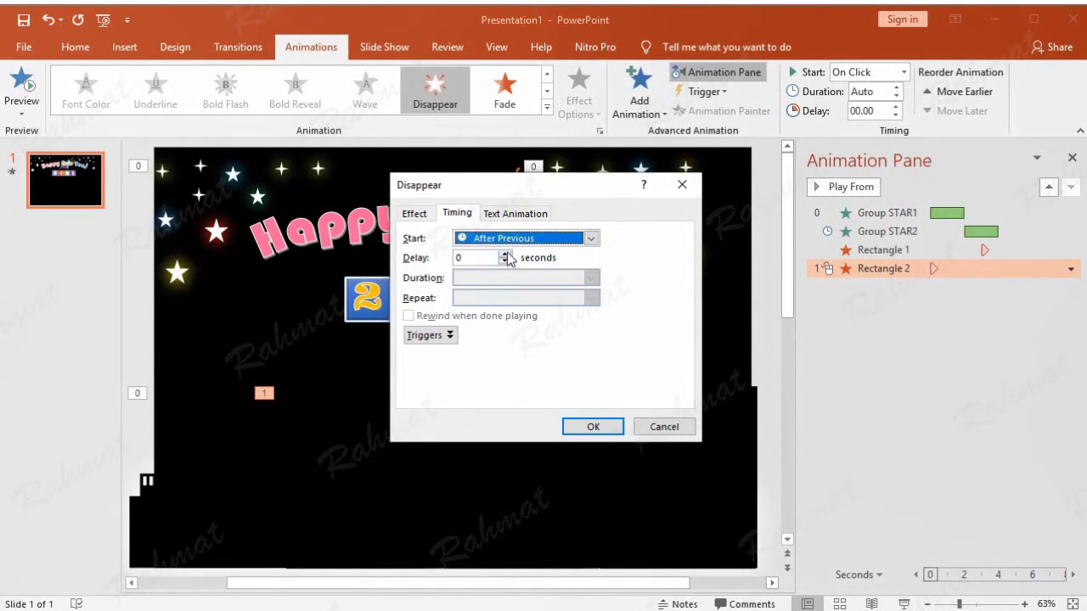
click(594, 426)
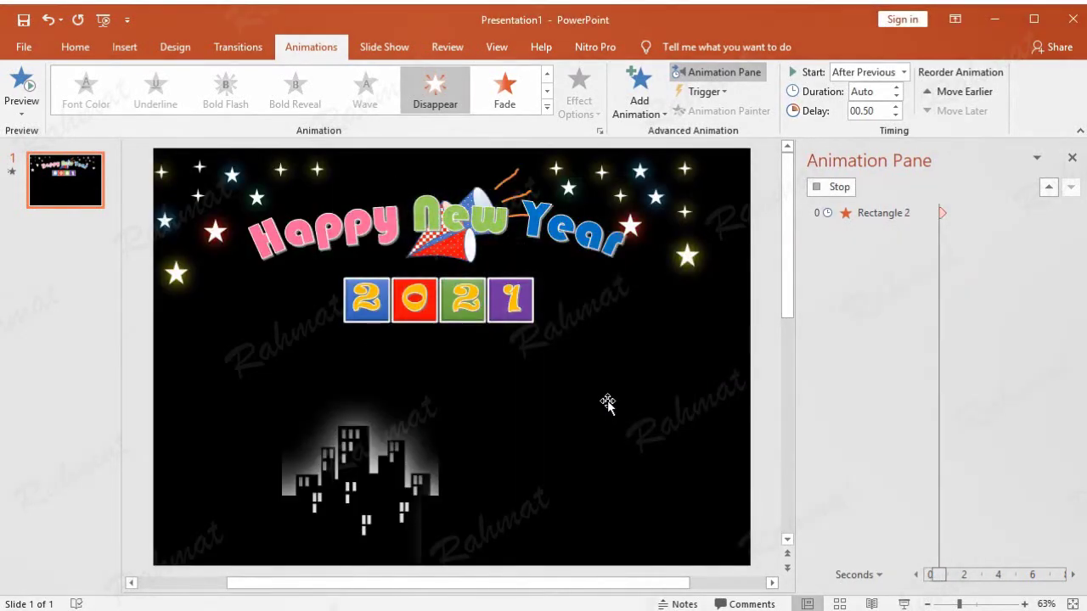
click(537, 484)
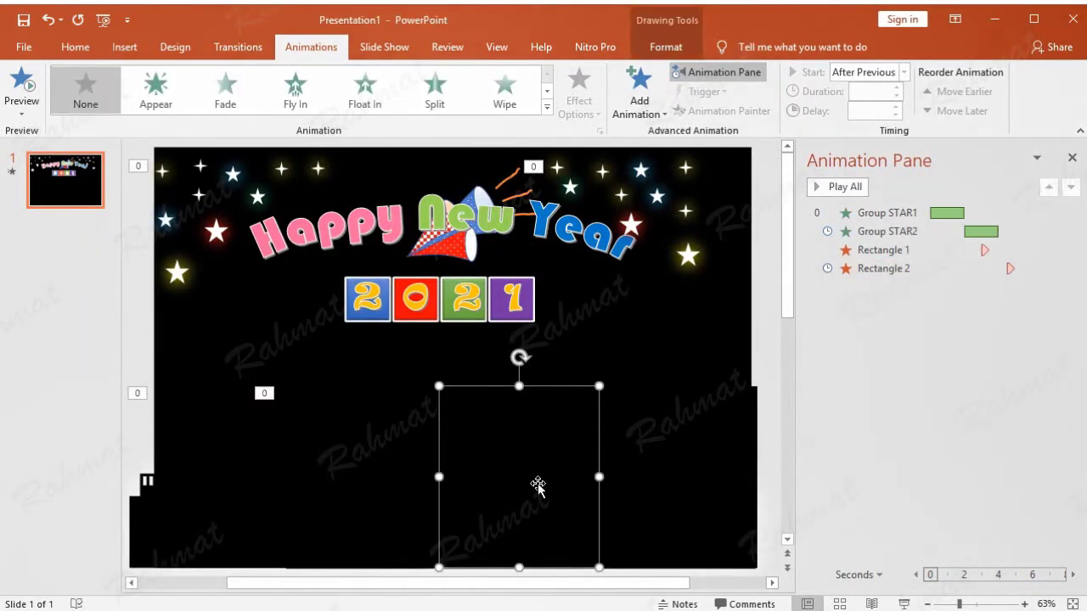
Step: Give Rectangle 3 a Disappear exit starting After Previous with a 1-second delay
click(639, 110)
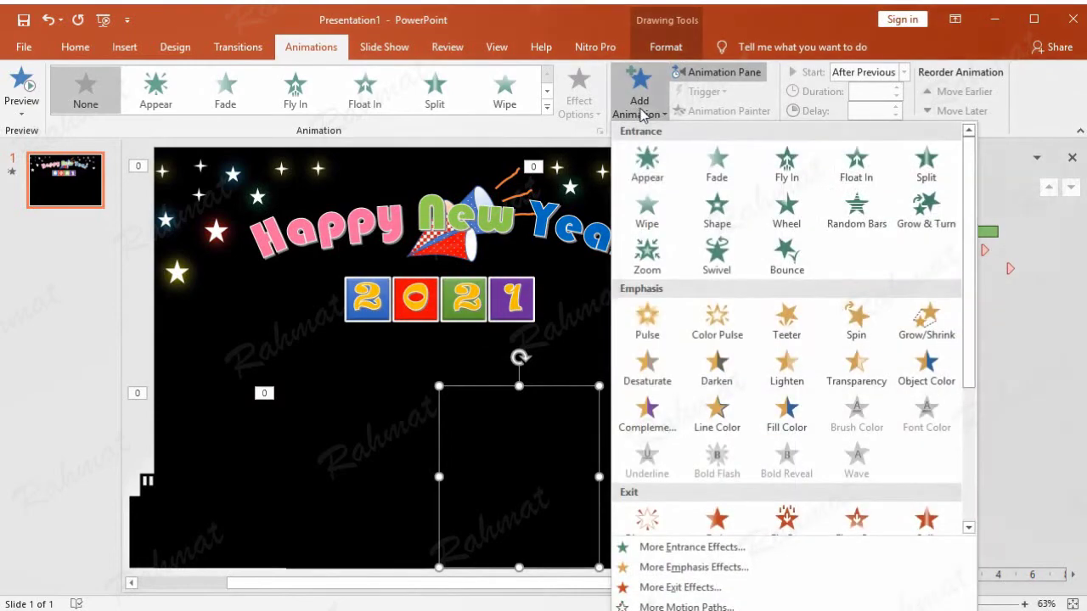
click(701, 587)
click(571, 214)
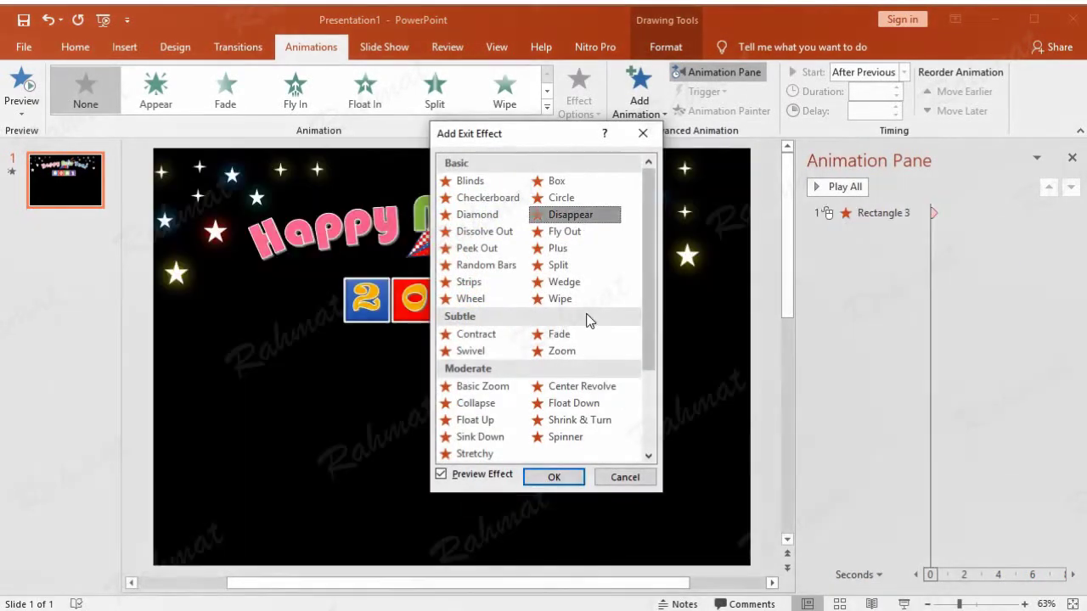
click(562, 477)
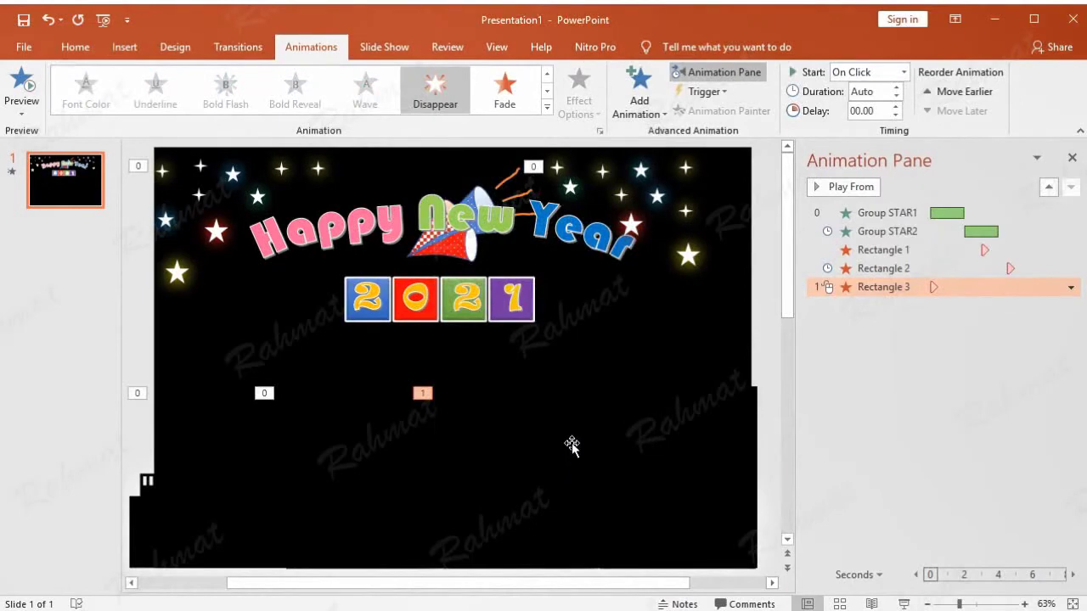
click(1070, 288)
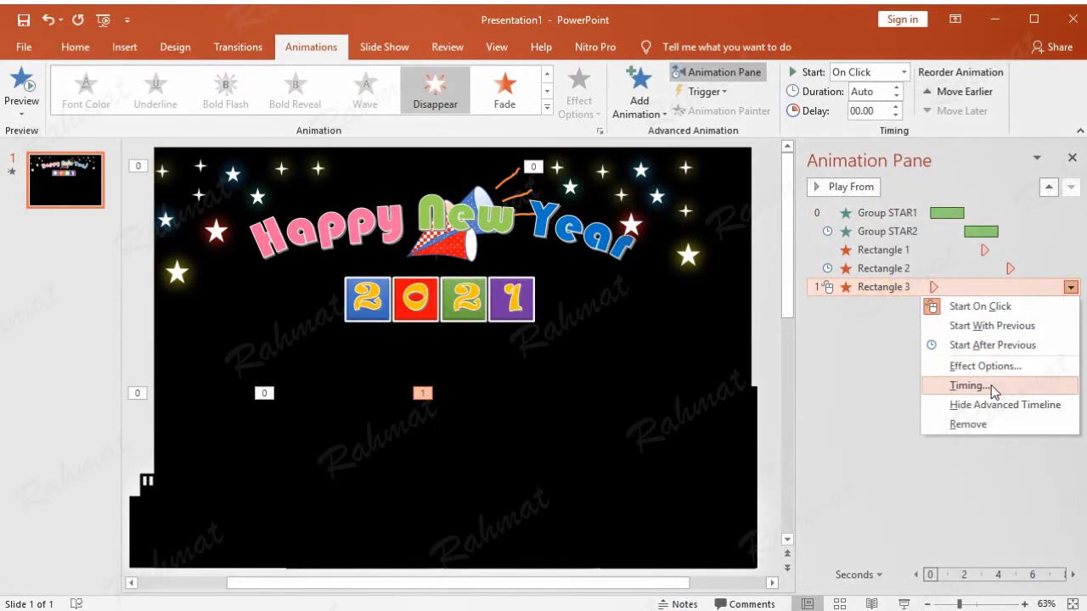
click(967, 385)
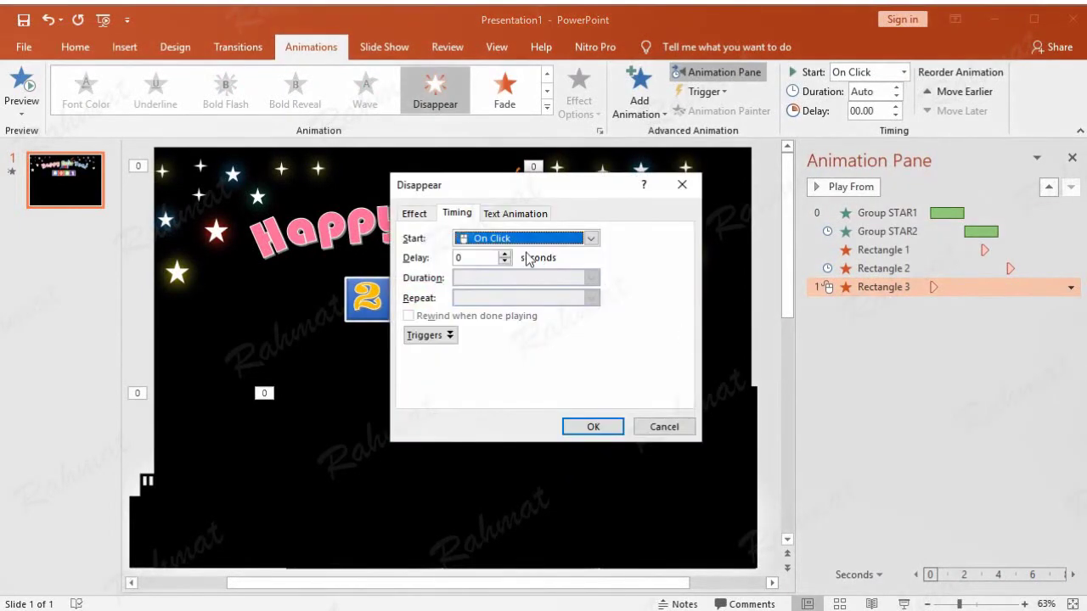
click(528, 240)
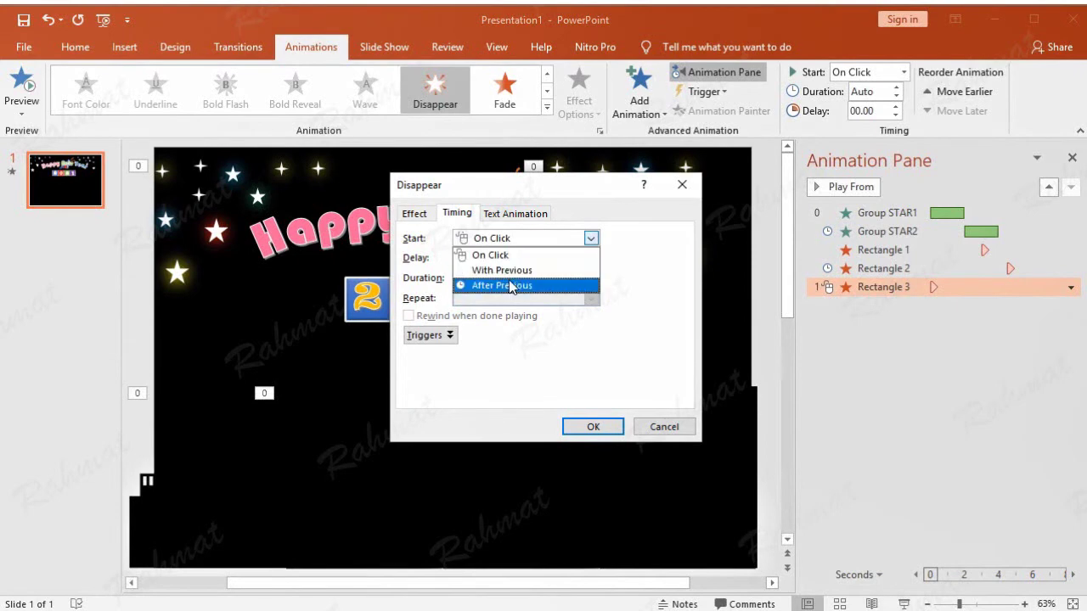
click(510, 286)
click(506, 254)
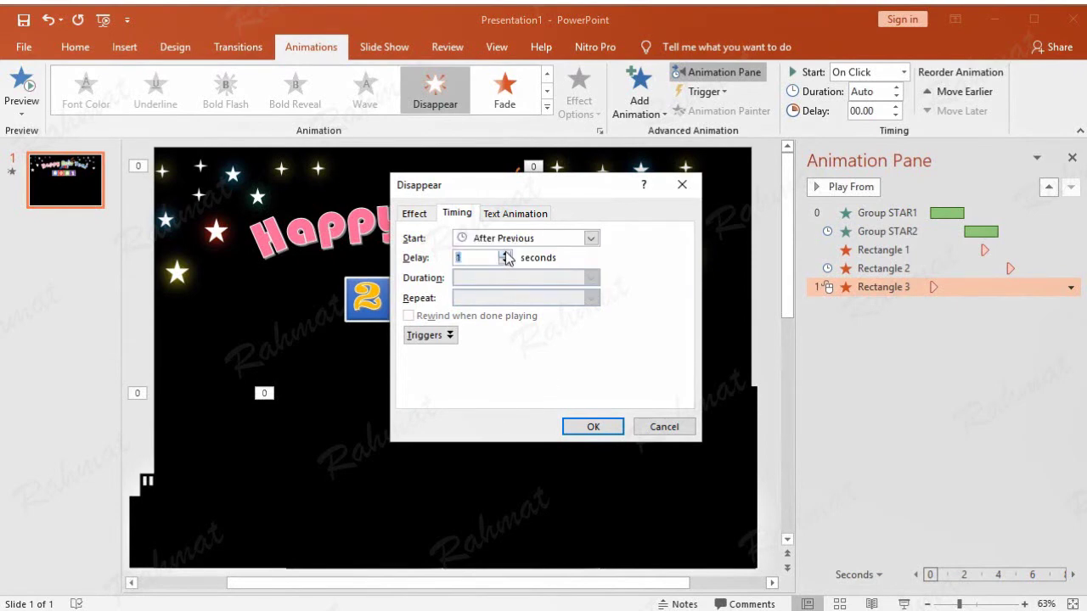
click(585, 427)
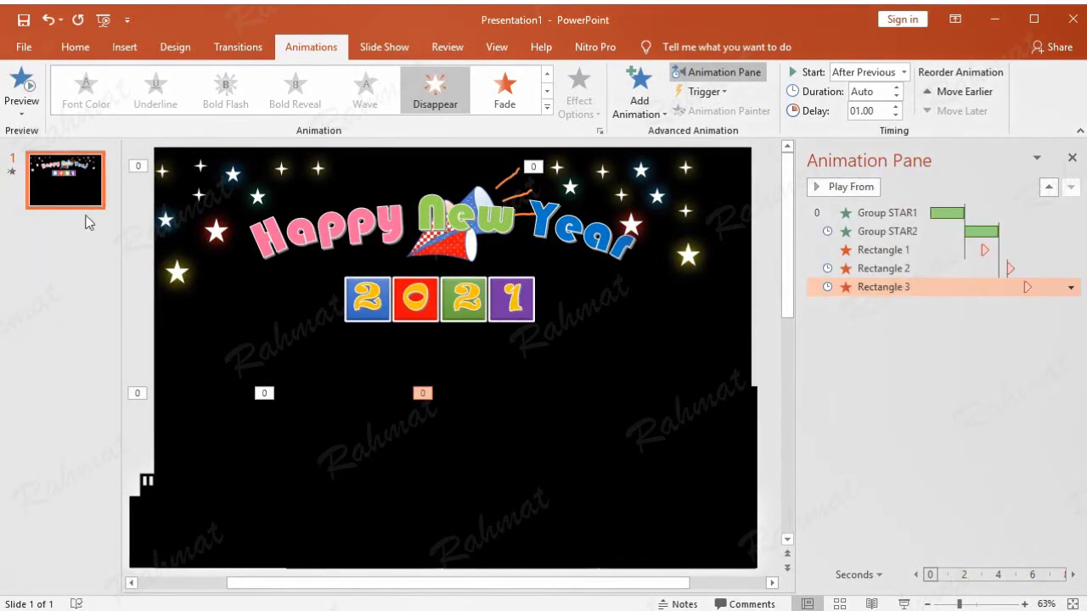
Step: Give the lower-right Rectangle 4 a Disappear exit, After Previous, 1-second delay
click(689, 463)
click(641, 119)
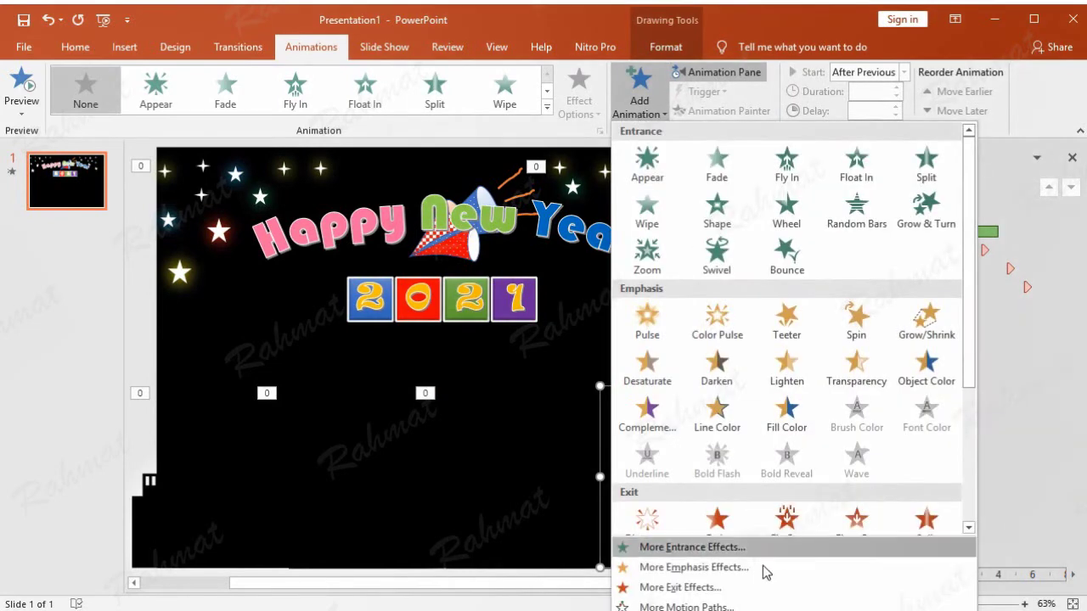
click(702, 588)
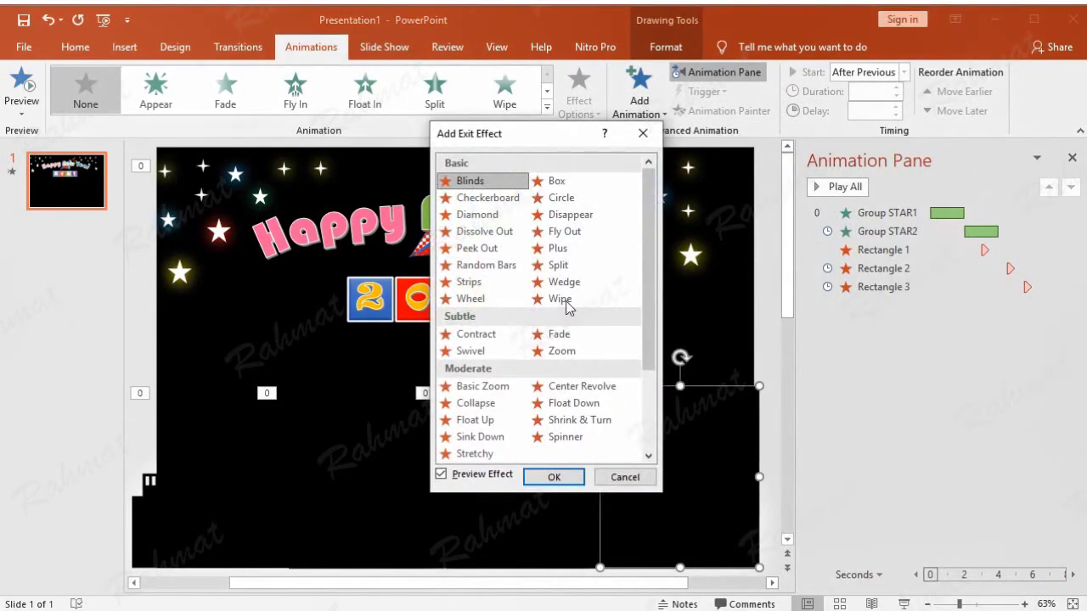
click(543, 215)
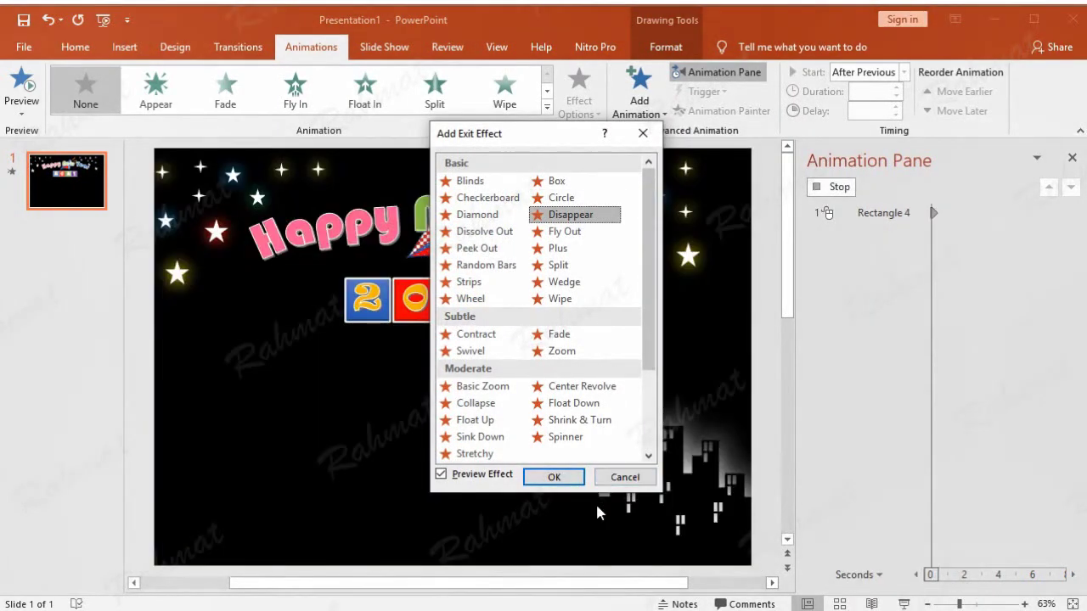
click(553, 477)
click(1071, 307)
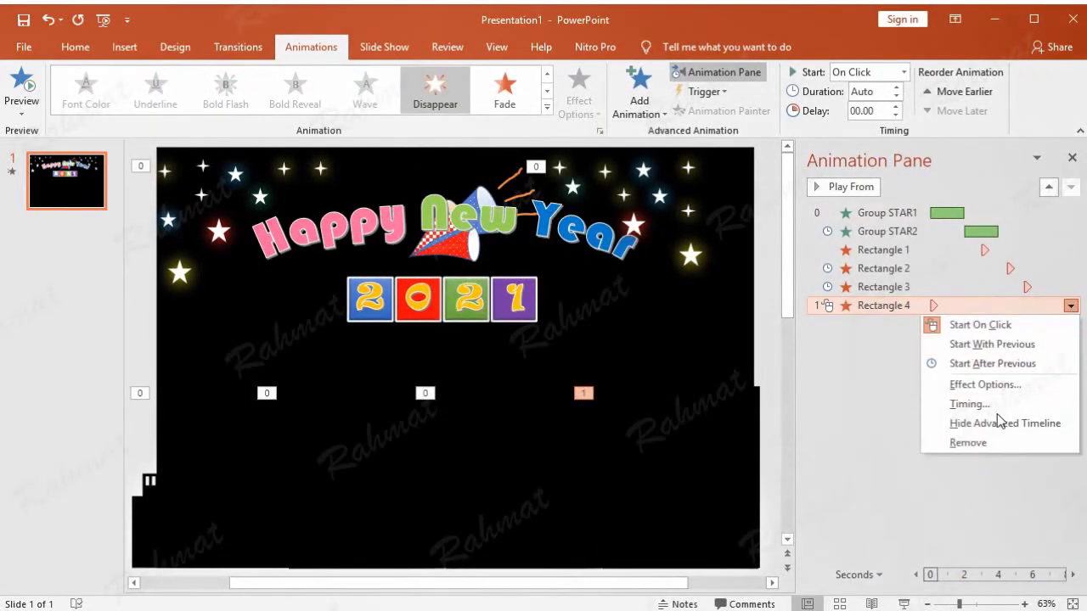
click(994, 405)
click(549, 238)
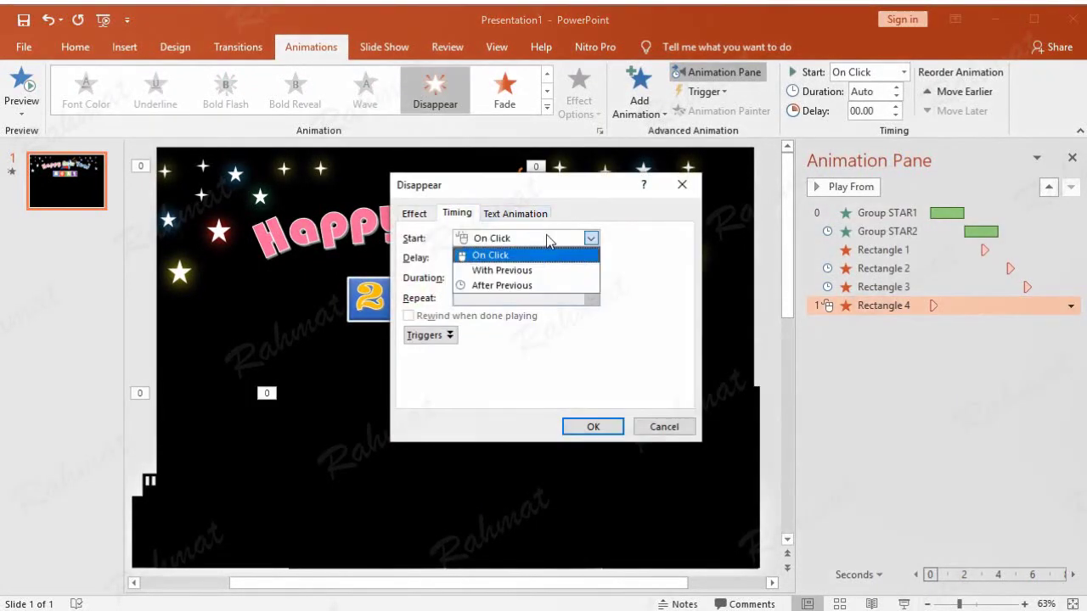
click(526, 289)
click(506, 254)
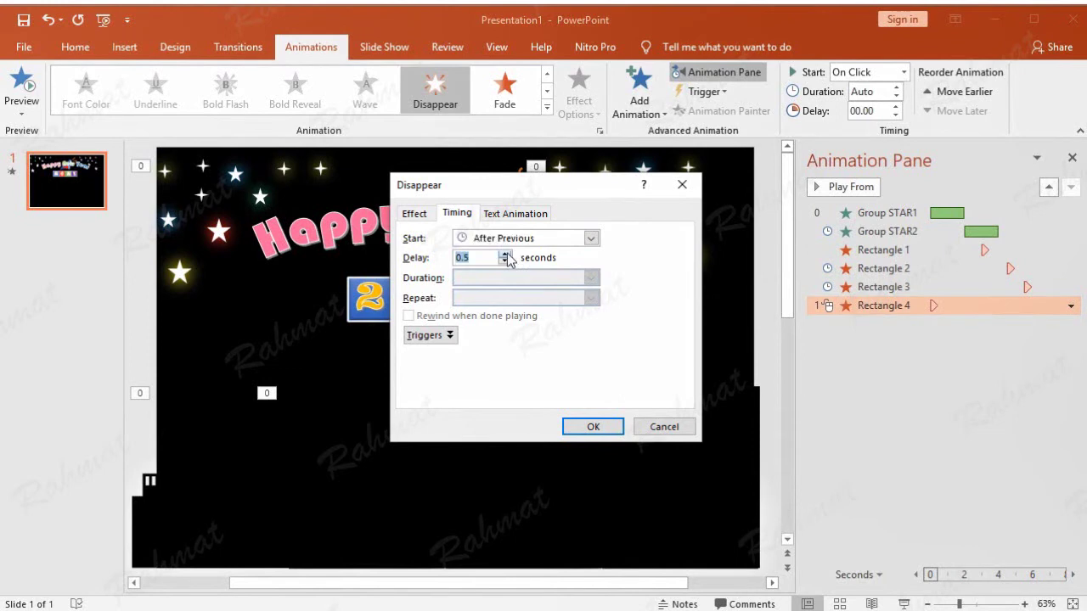
click(586, 428)
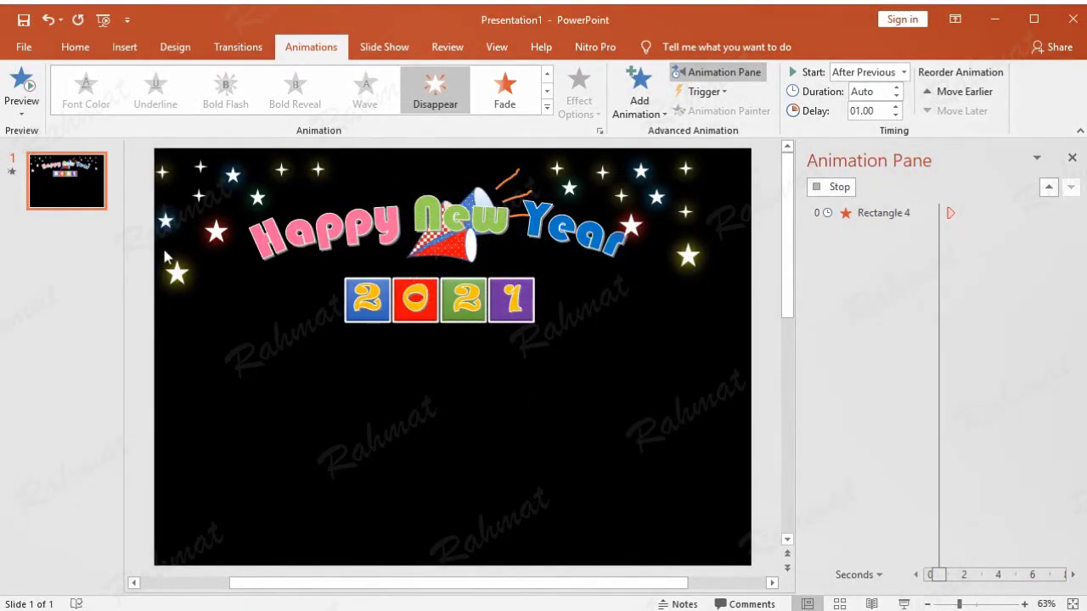
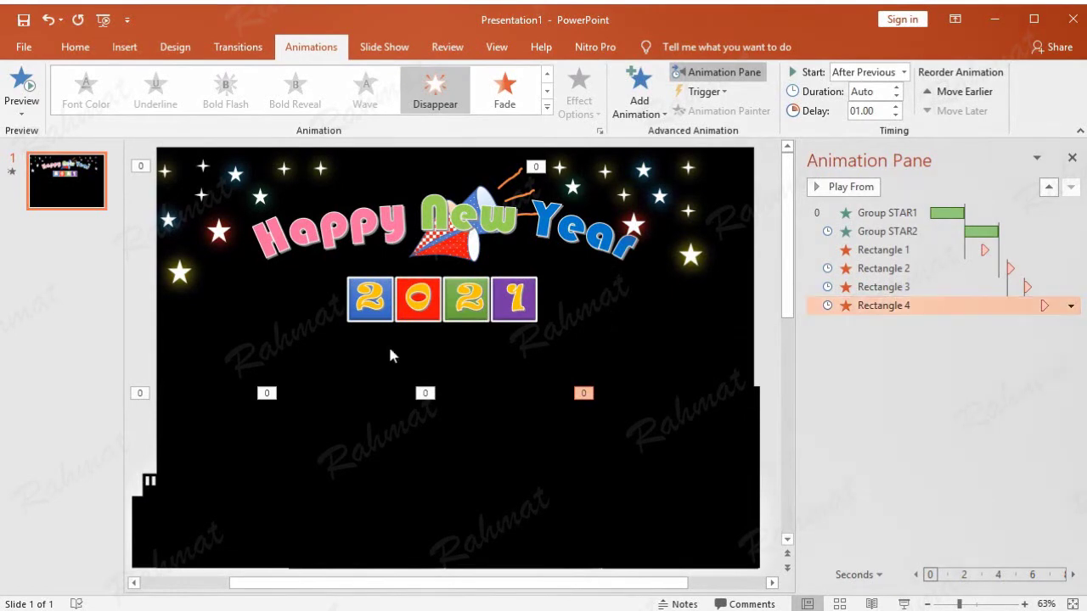
Step: Show the Selection Pane listing all objects on the Happy New Year 2021 slide
click(133, 298)
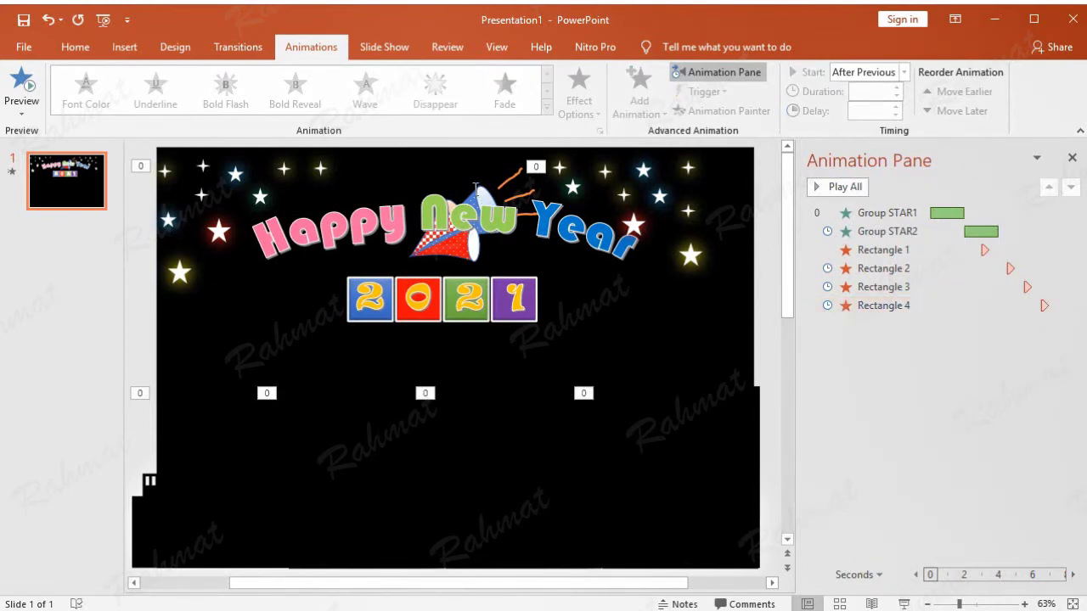
click(482, 196)
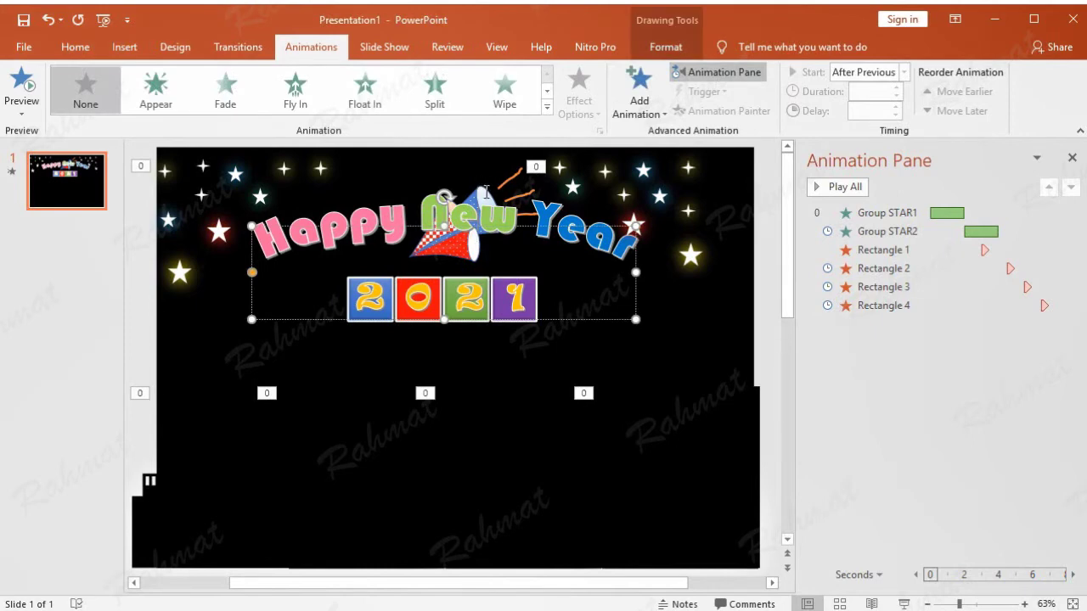
click(75, 47)
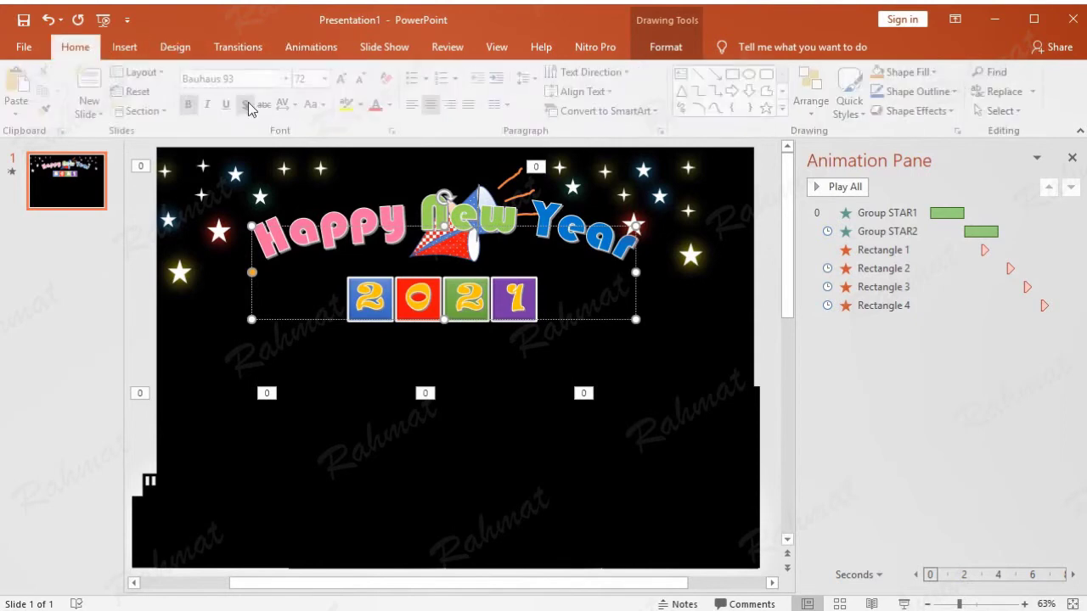
click(1004, 111)
click(1037, 165)
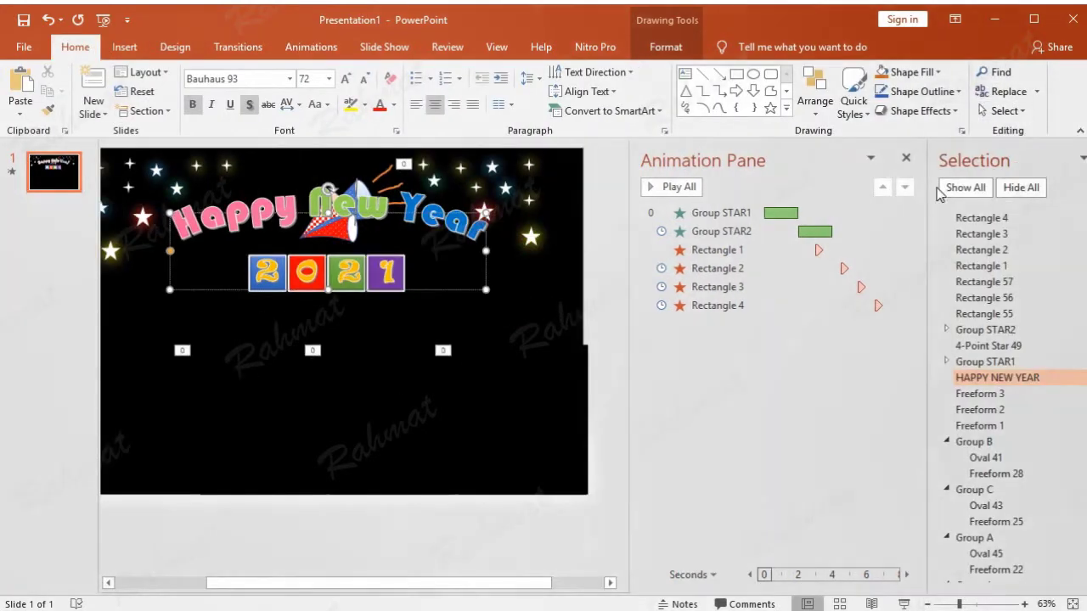
Step: Select Group A in the Selection Pane and open the Add Animation gallery
click(975, 384)
click(932, 537)
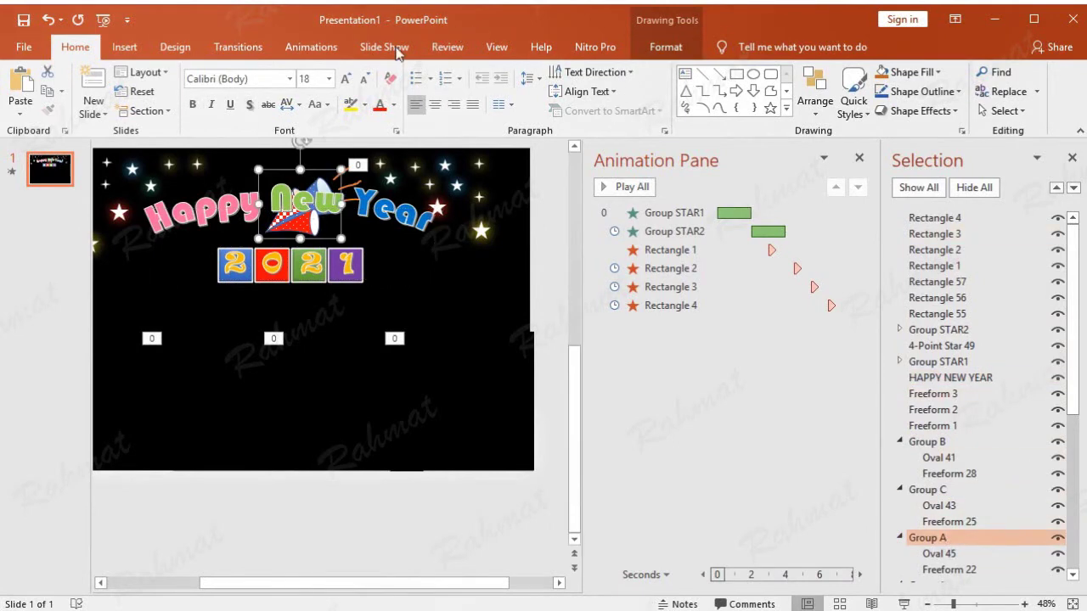
click(316, 47)
click(637, 117)
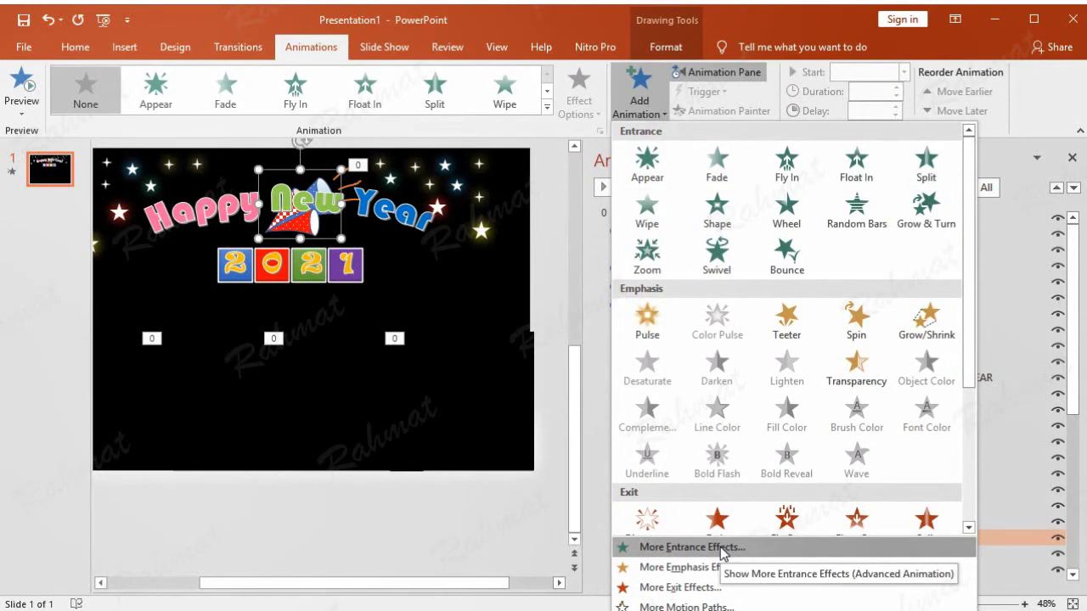
Step: Apply the Zoom entrance effect to Group A from More Entrance Effects
click(721, 547)
click(568, 355)
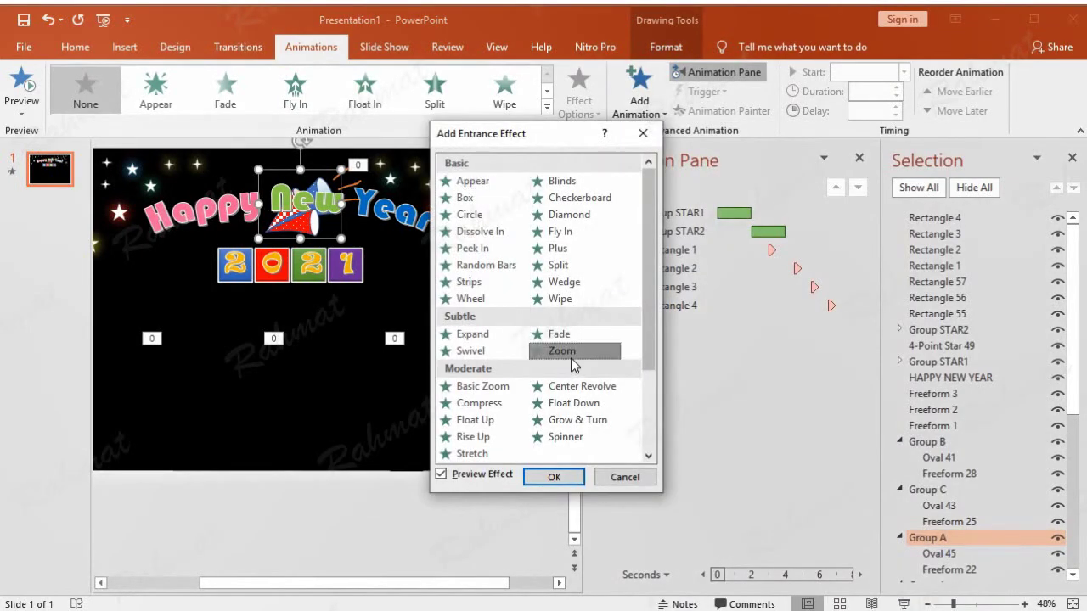
click(553, 477)
Step: Set Group A's Zoom timing to start After Previous with a 1-second delay
click(857, 324)
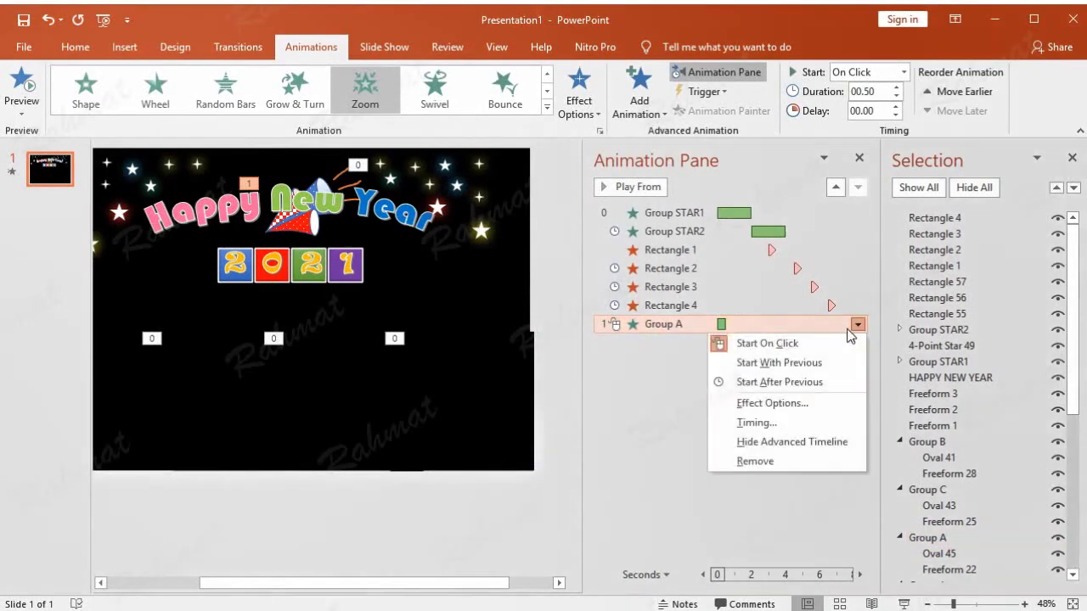
click(794, 425)
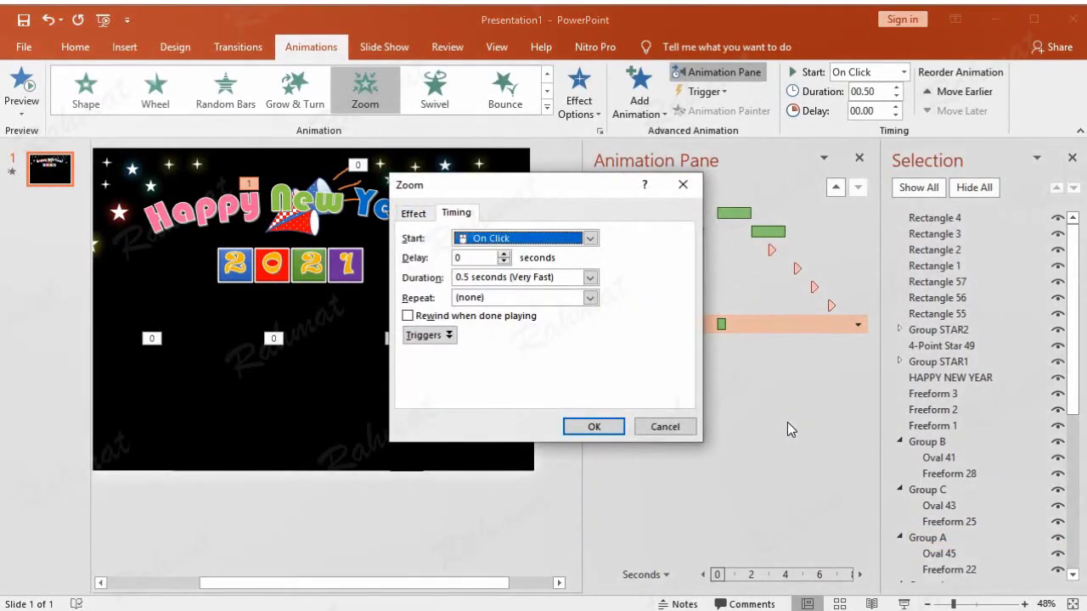
click(533, 239)
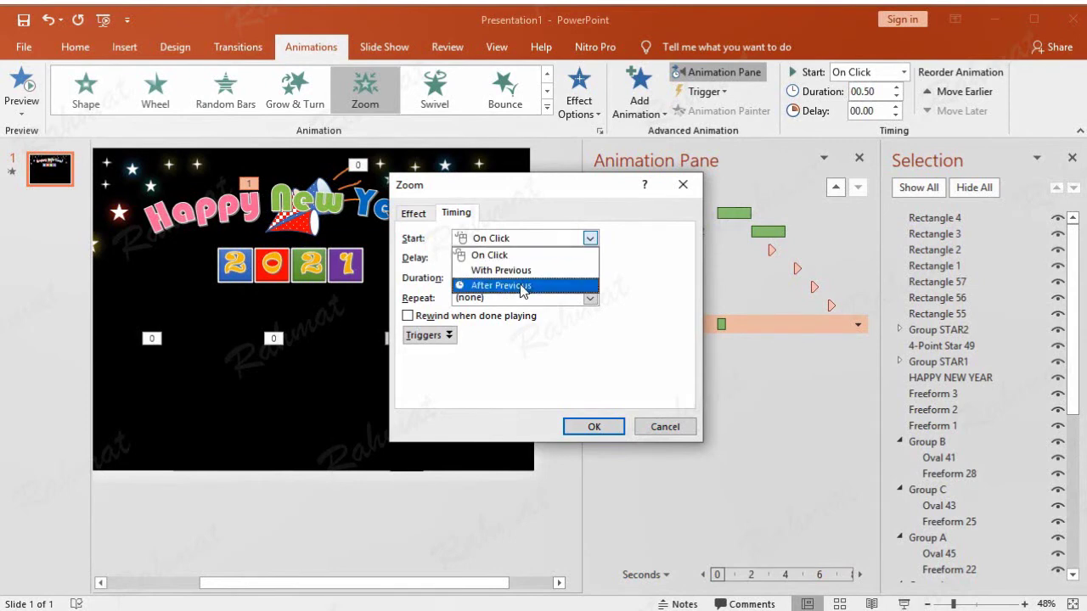
click(519, 271)
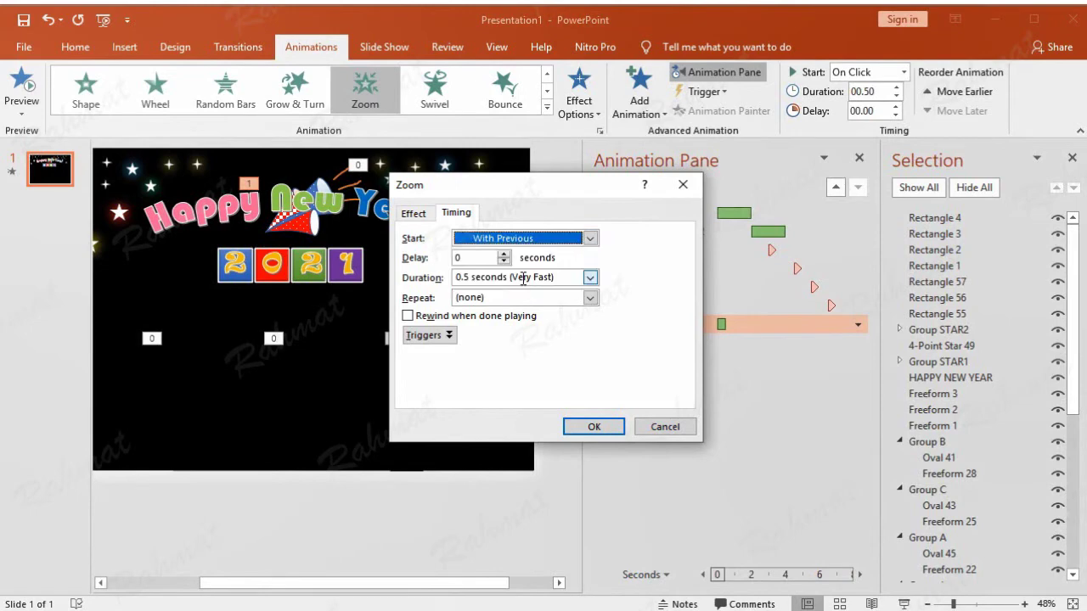
click(577, 247)
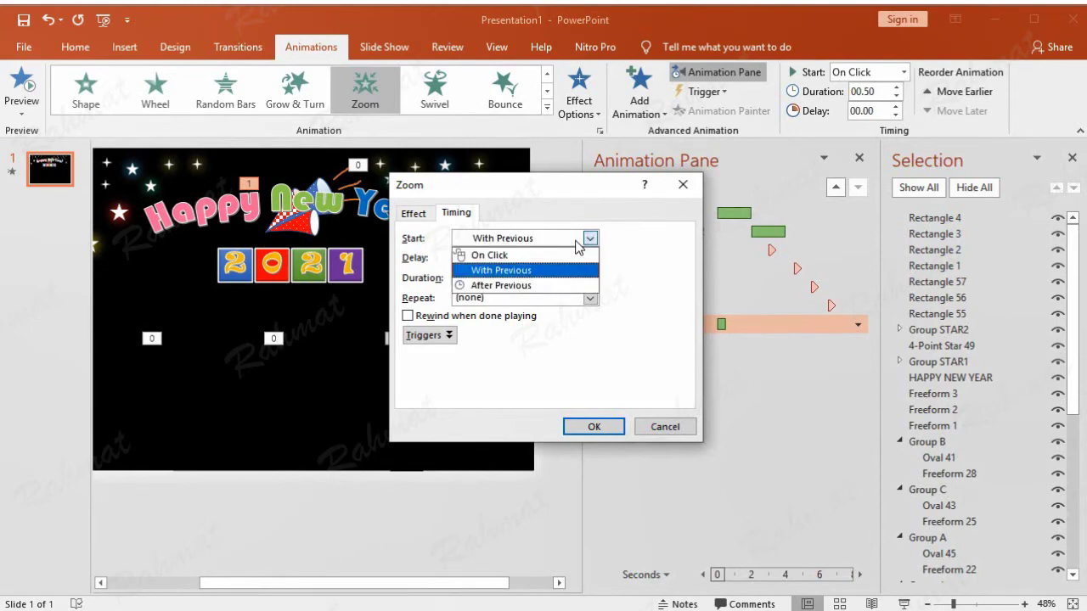
click(530, 290)
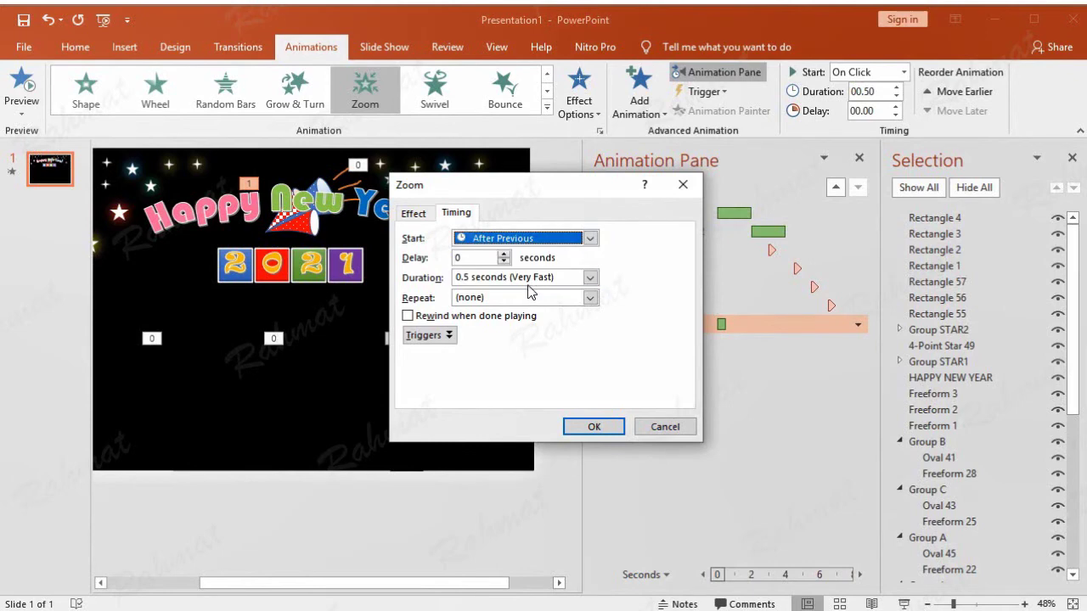
click(505, 254)
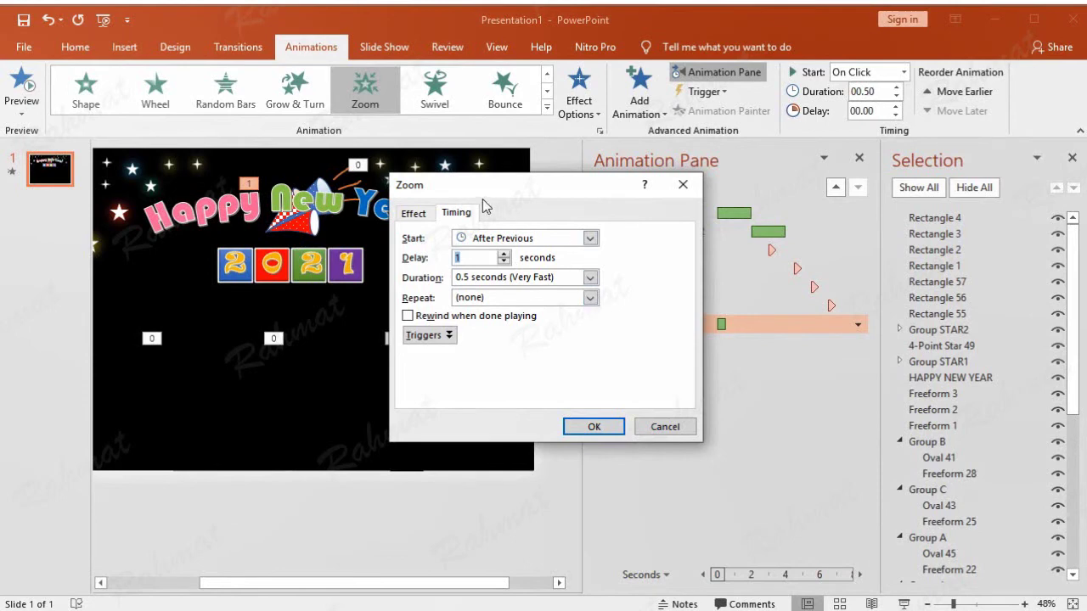
click(417, 214)
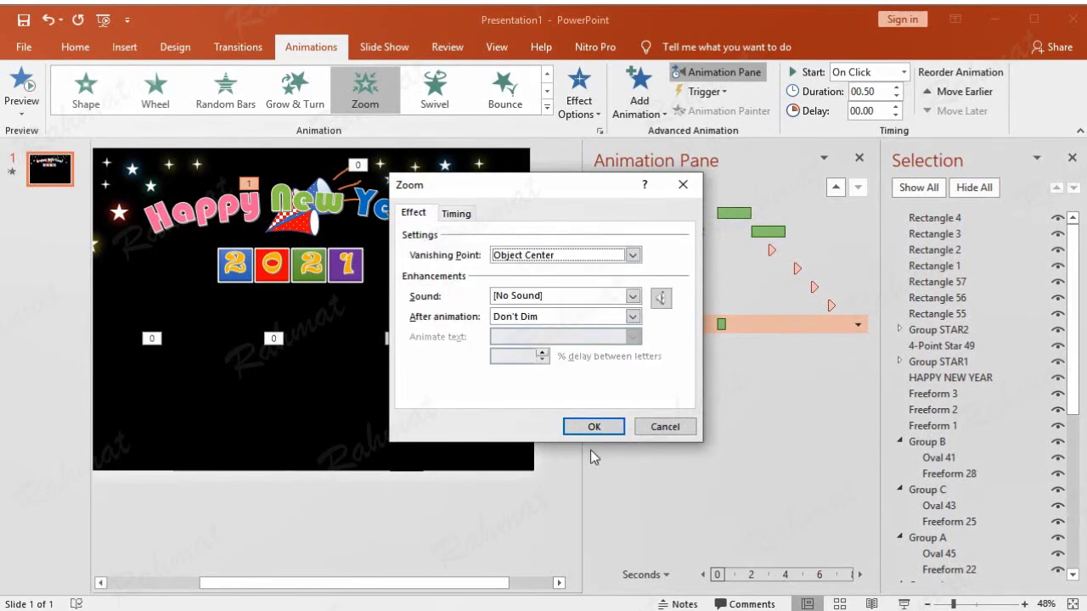
click(594, 426)
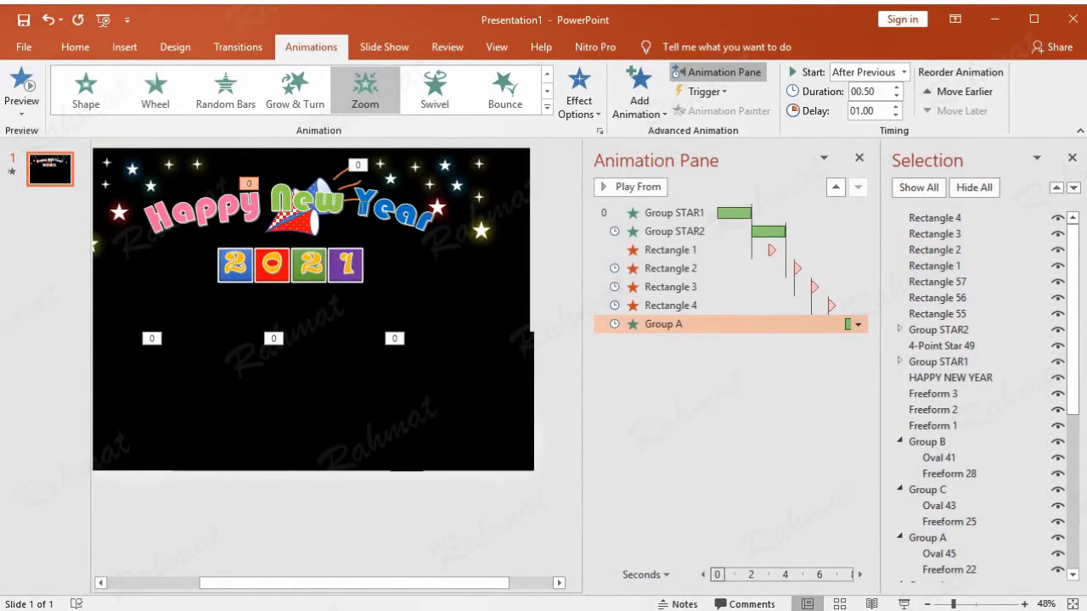
Step: Select Group B and give it a Zoom entrance effect
click(313, 231)
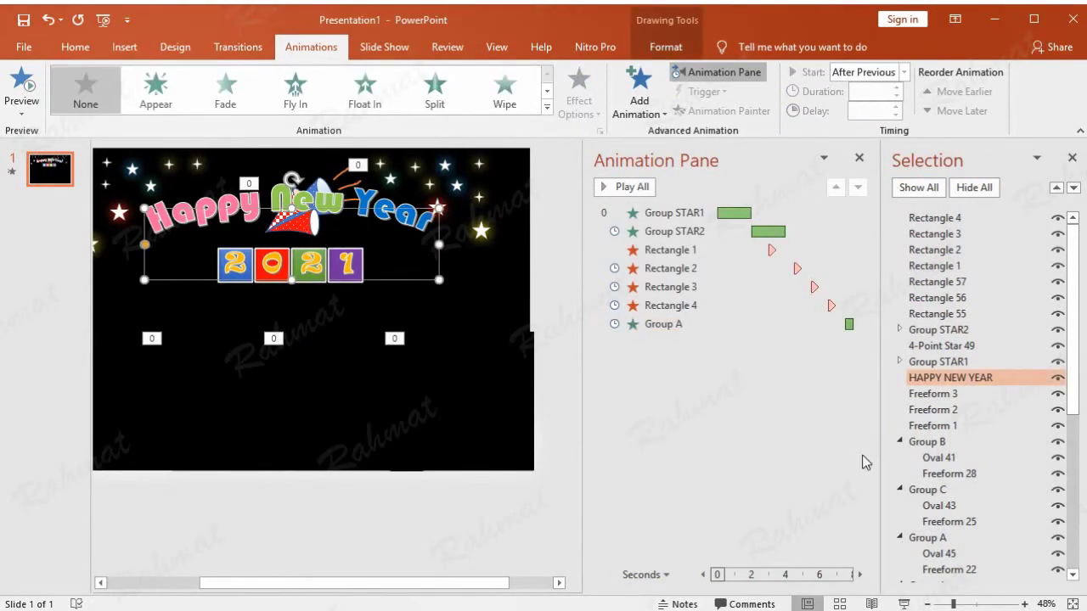
click(946, 443)
click(947, 444)
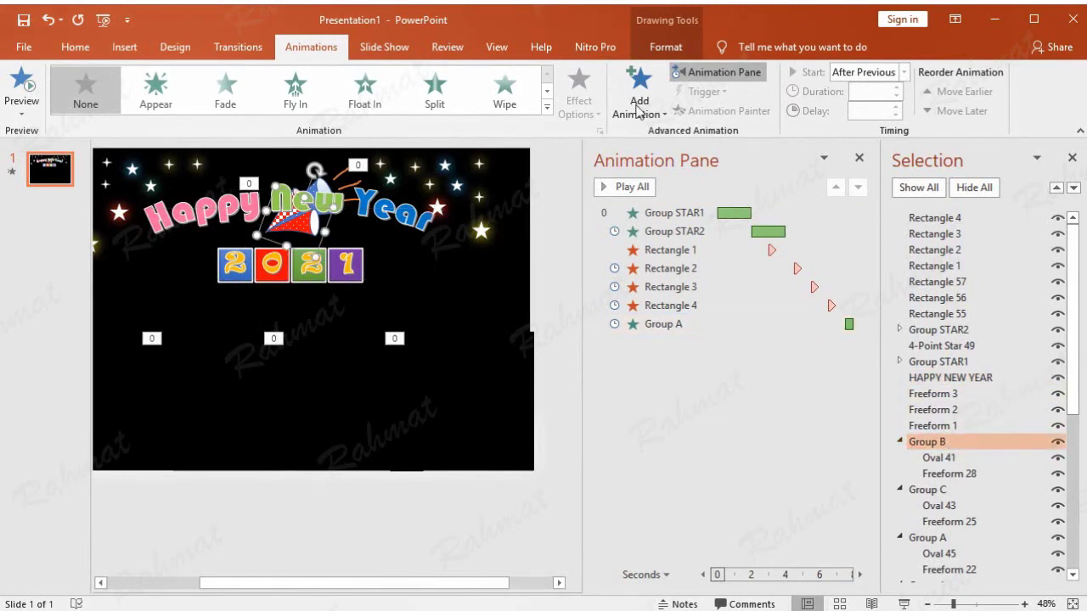
click(656, 115)
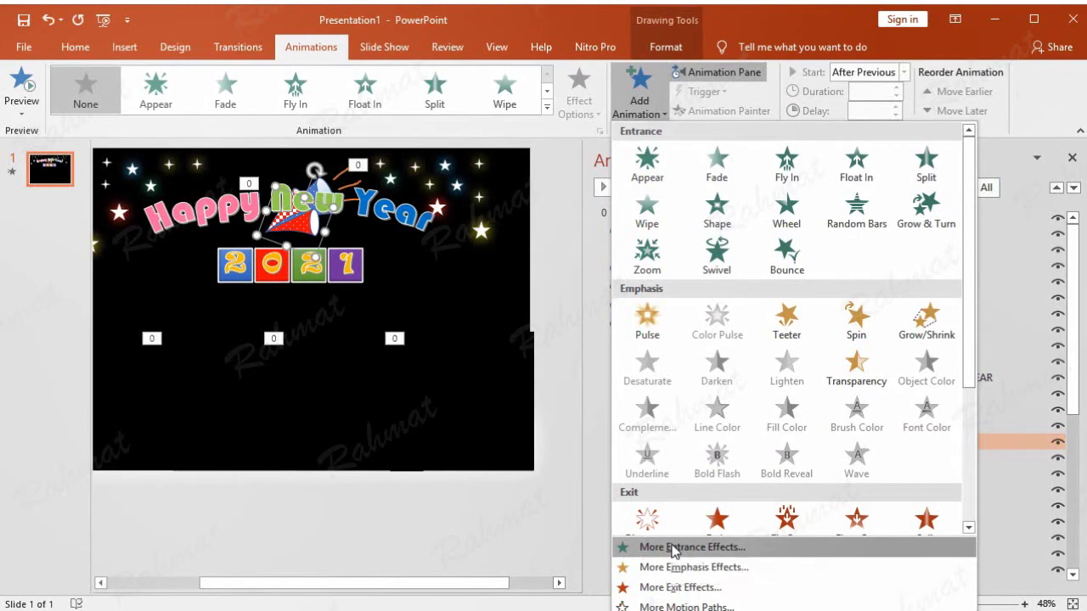
click(673, 547)
click(560, 351)
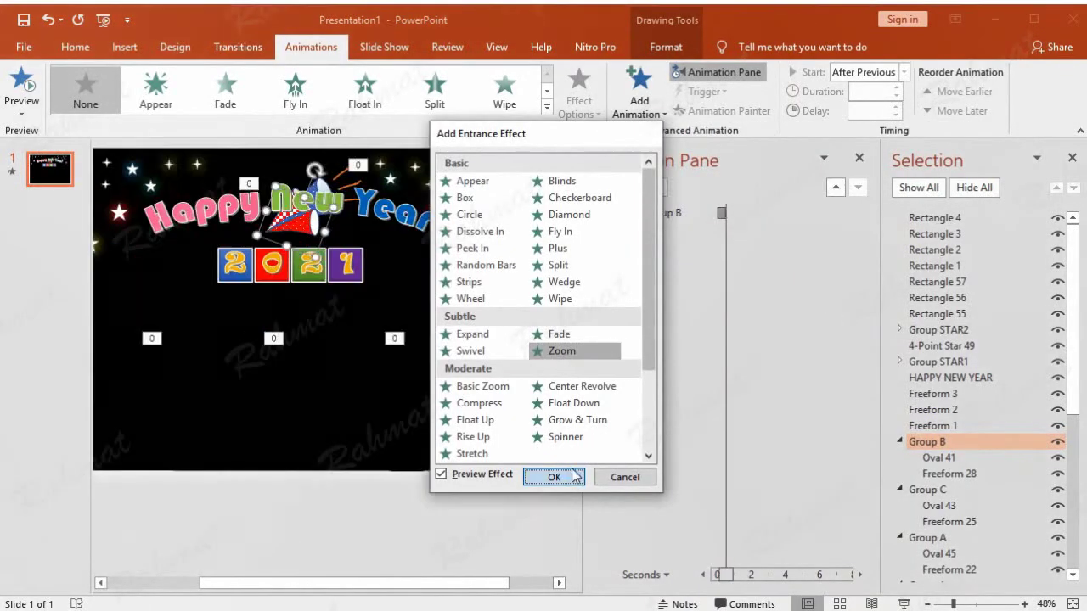
click(554, 477)
Step: Set Group B's Zoom to start After Previous
click(857, 342)
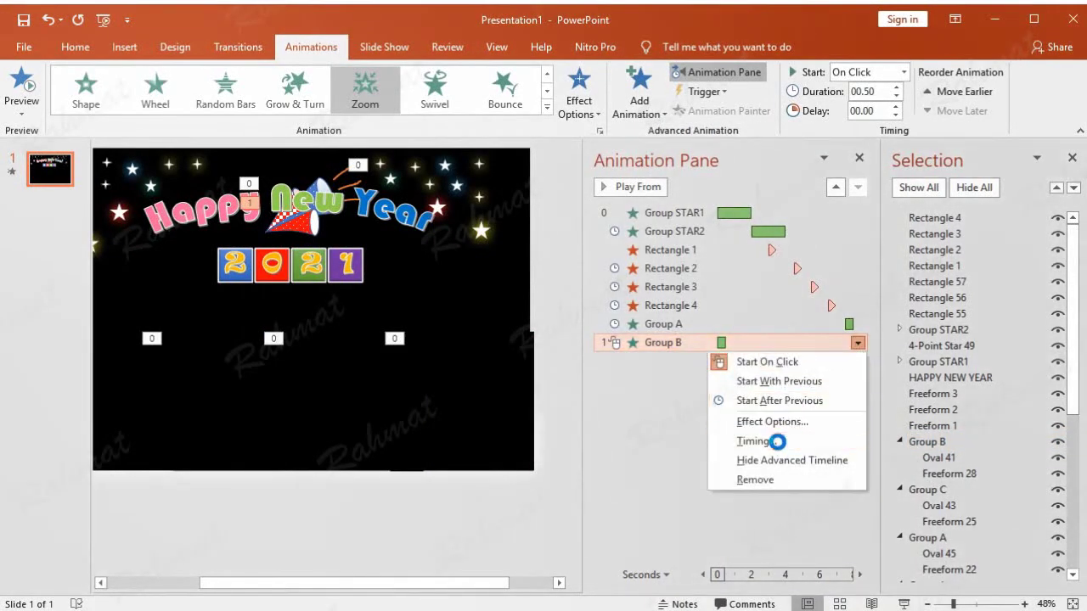
click(777, 440)
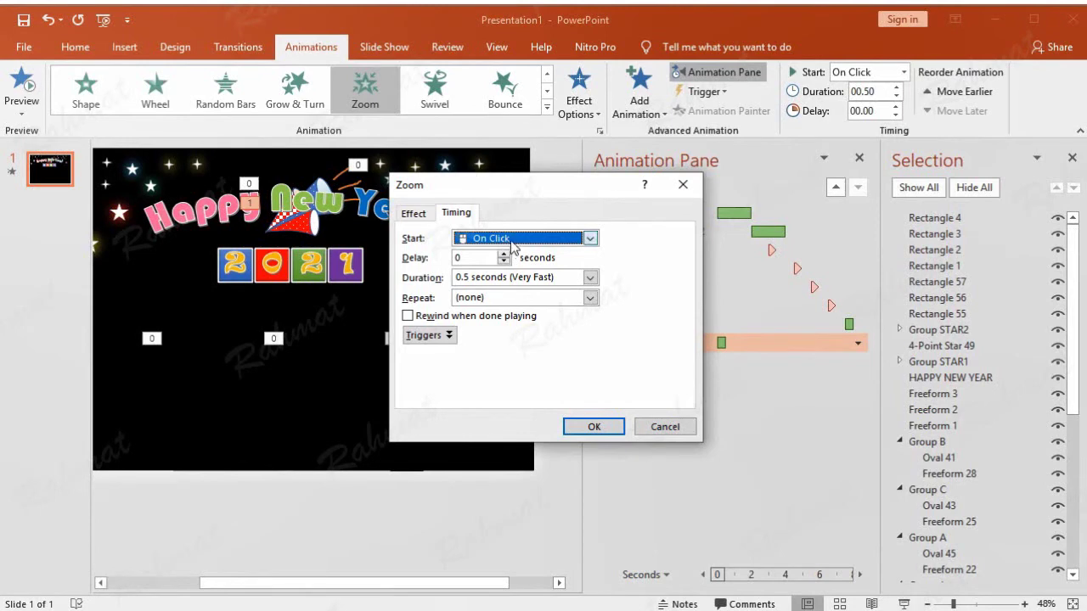
click(589, 238)
click(522, 287)
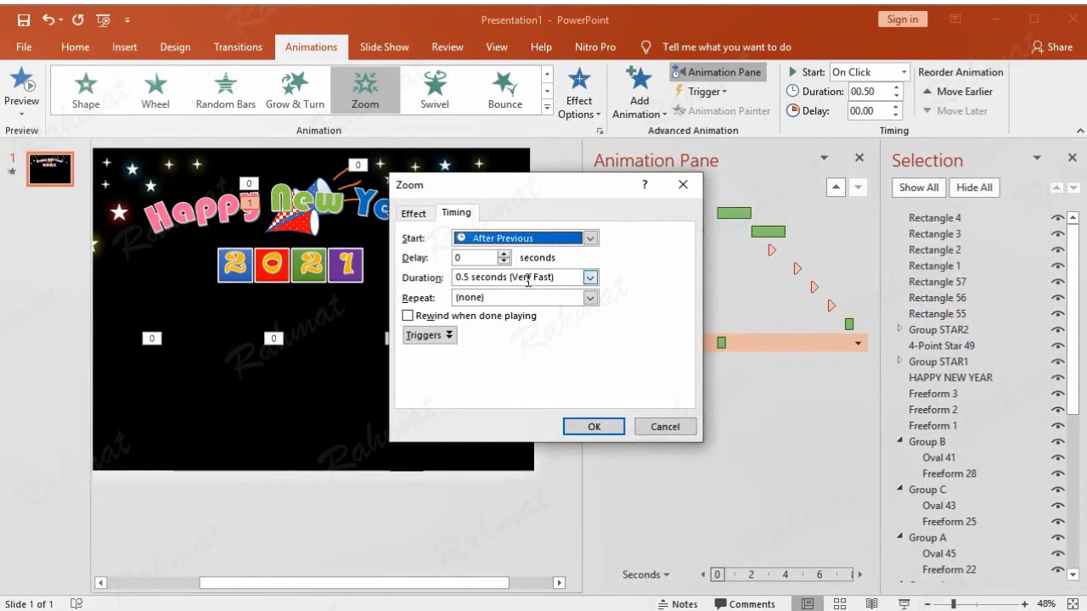
click(422, 214)
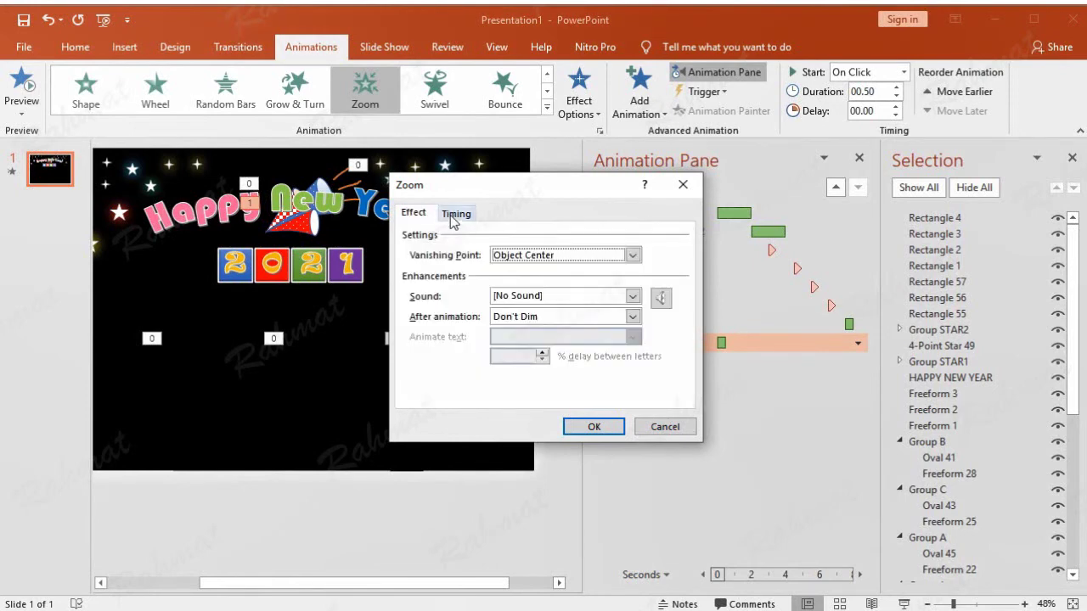
click(450, 214)
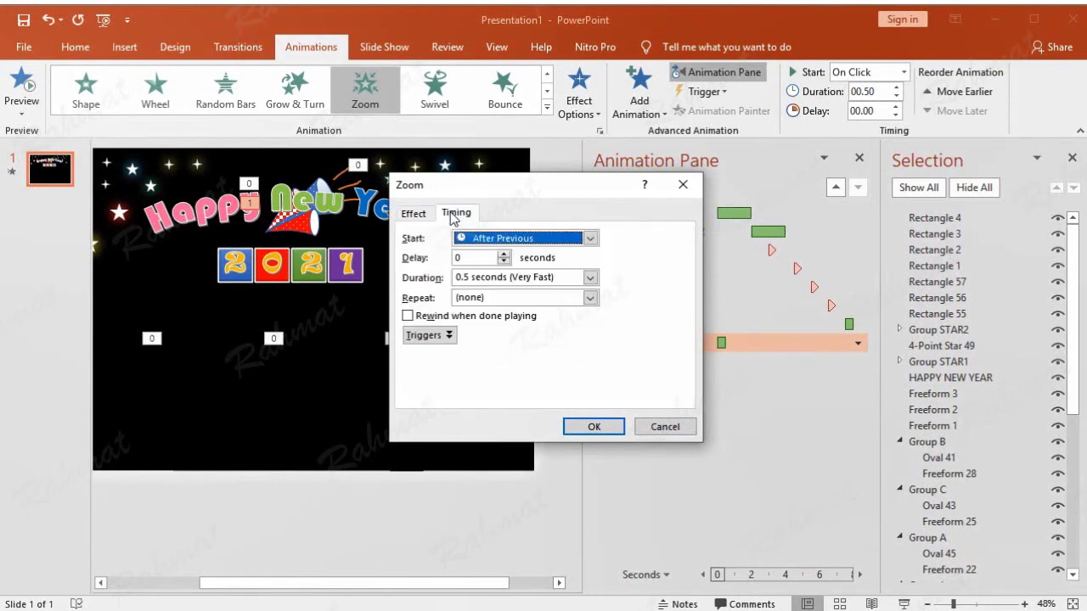
click(595, 426)
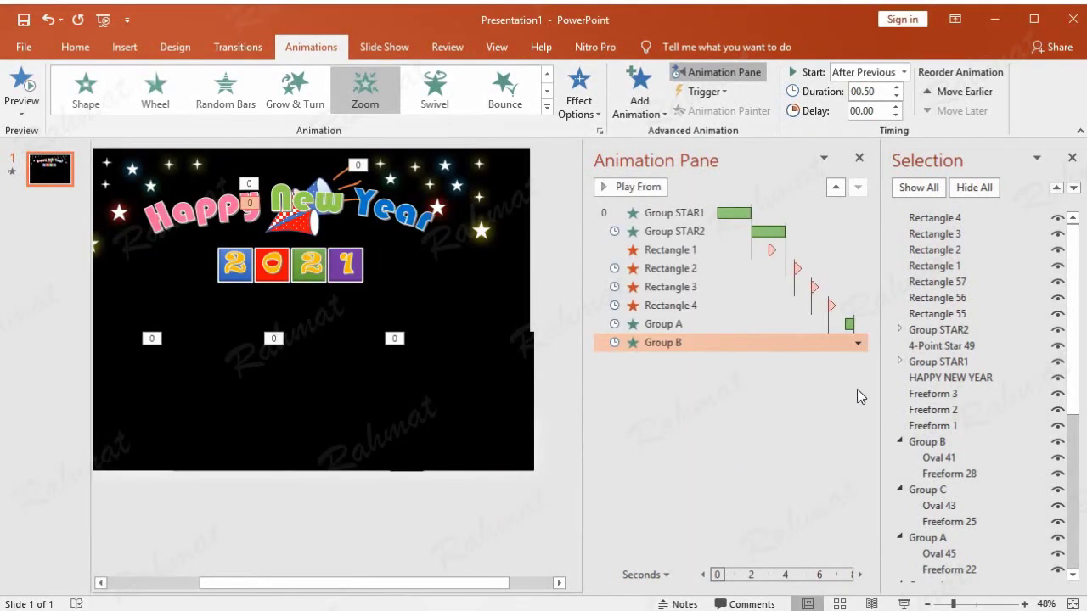
click(796, 342)
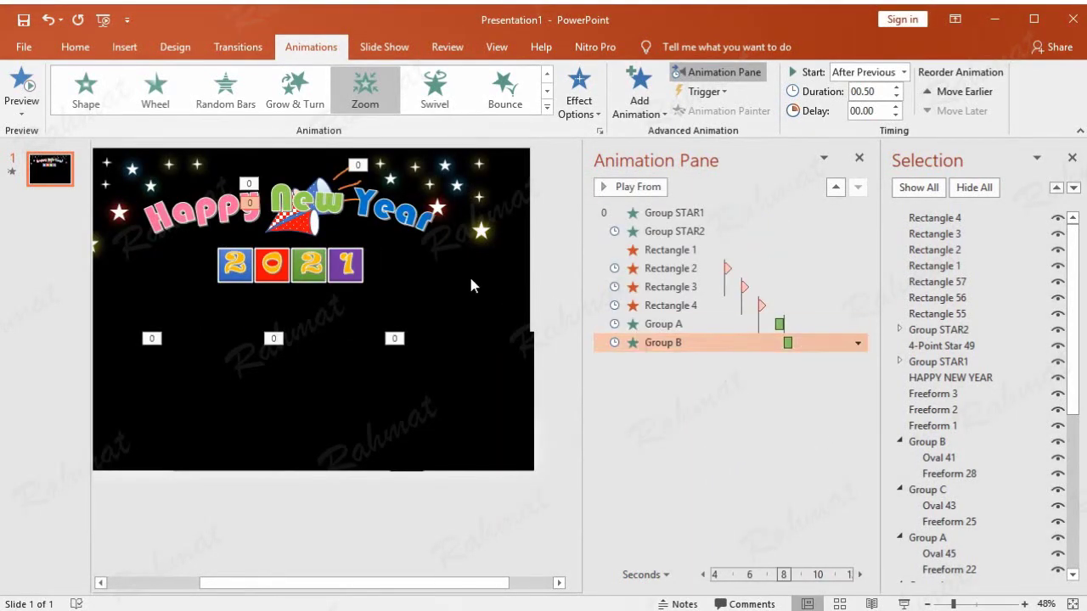
Step: Select Group C and give it a Zoom entrance effect
click(947, 492)
click(638, 95)
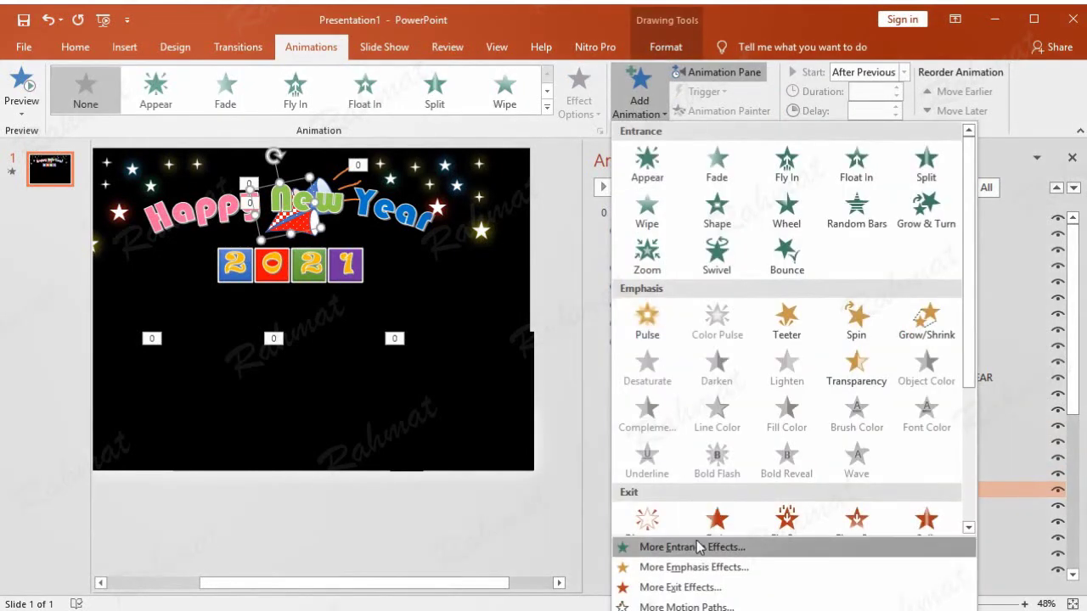
click(698, 546)
click(560, 351)
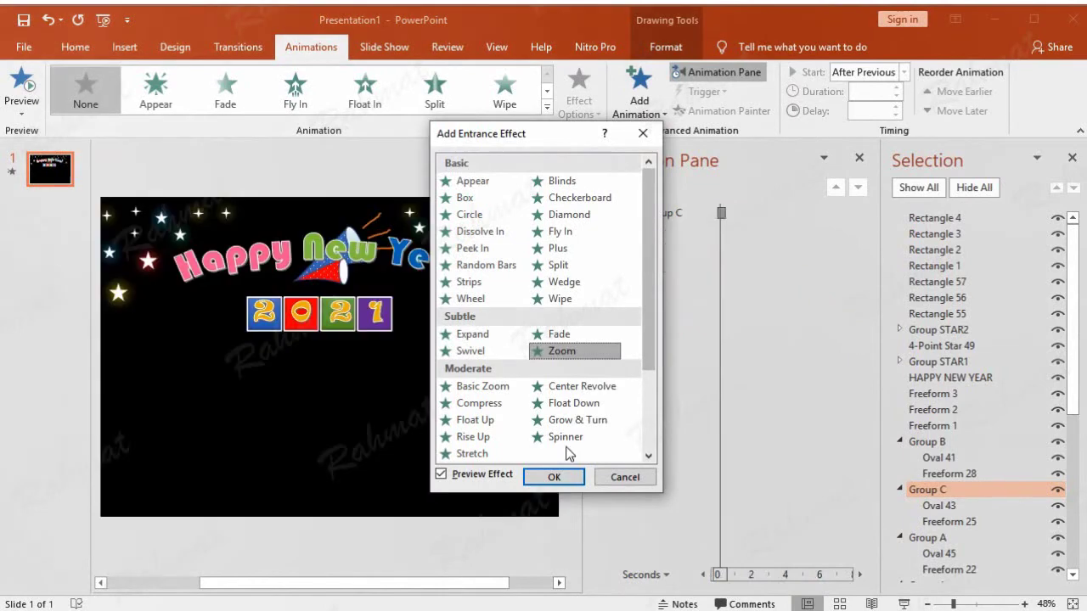
click(553, 477)
Step: Set Group C's Zoom to start After Previous with a 1-second delay
click(858, 361)
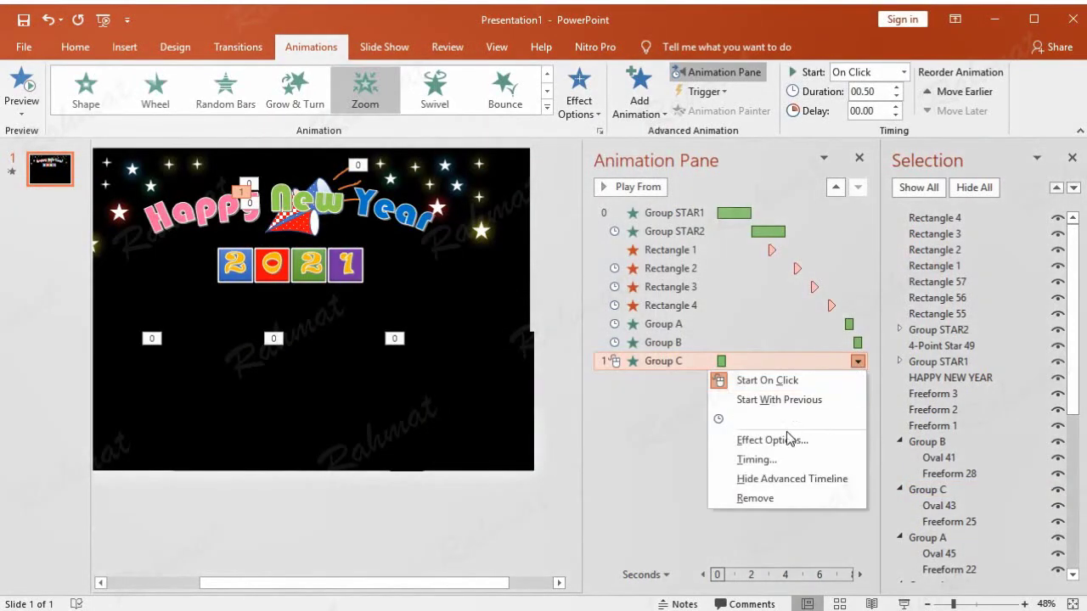
click(775, 458)
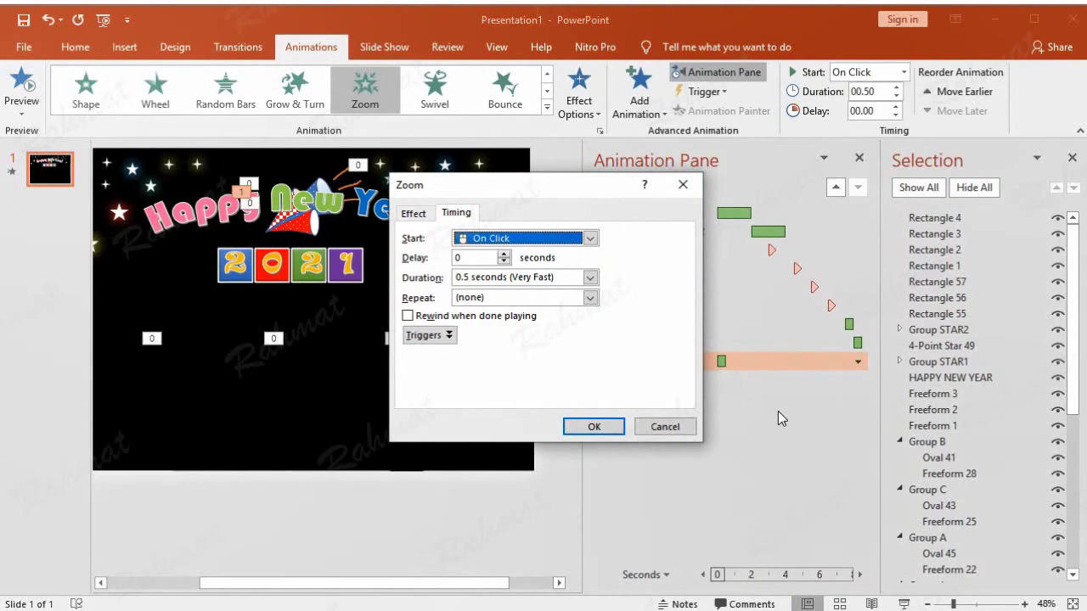
click(554, 238)
click(526, 288)
click(502, 253)
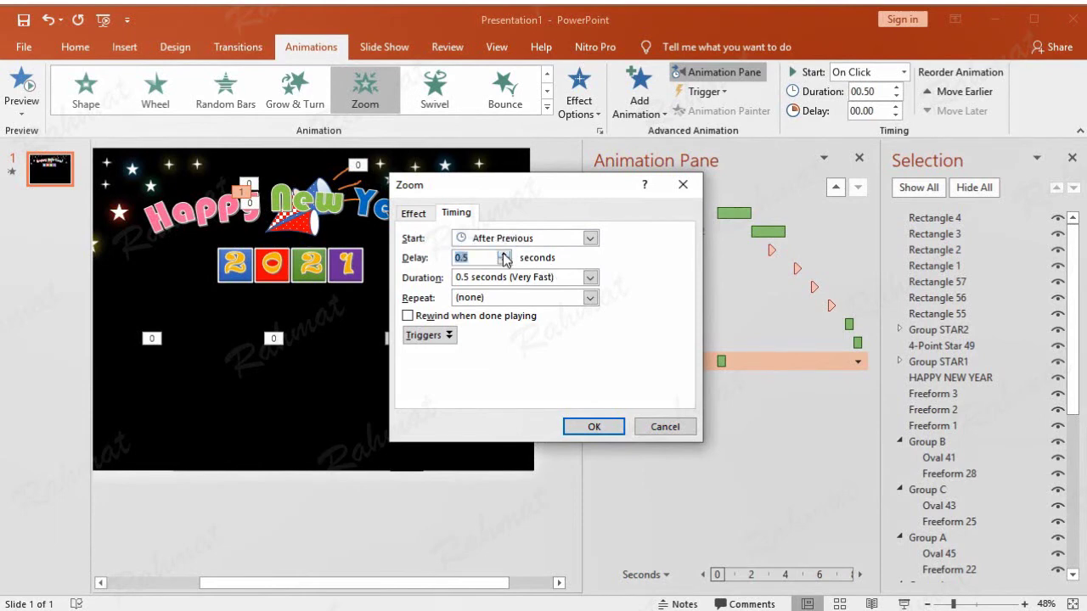
click(505, 255)
click(589, 427)
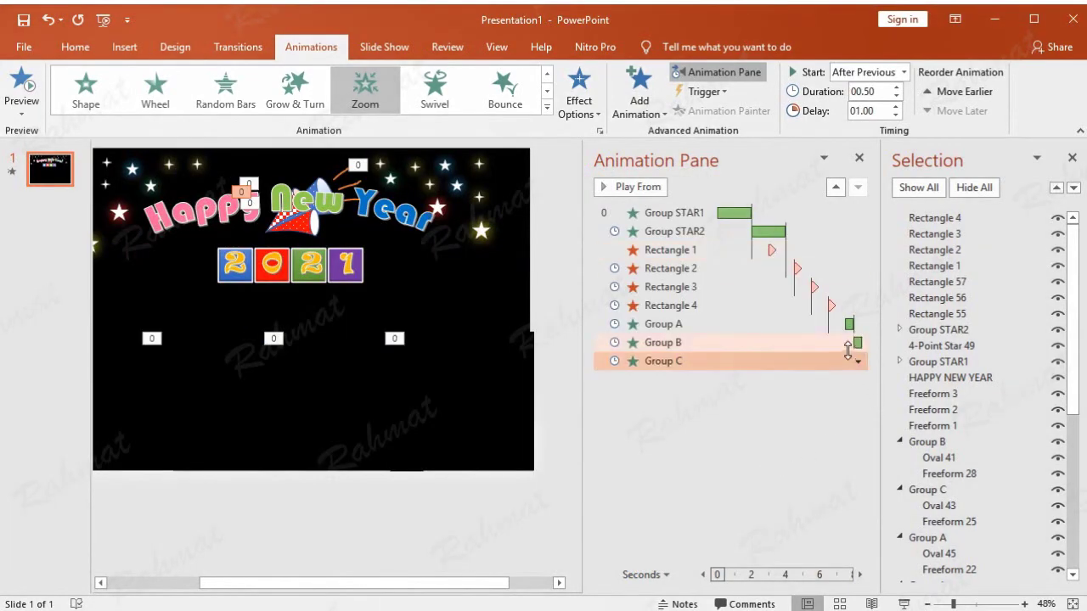
click(849, 342)
click(857, 342)
Step: Reset the Zoom delays of Group B and Group C to 0 seconds
click(800, 441)
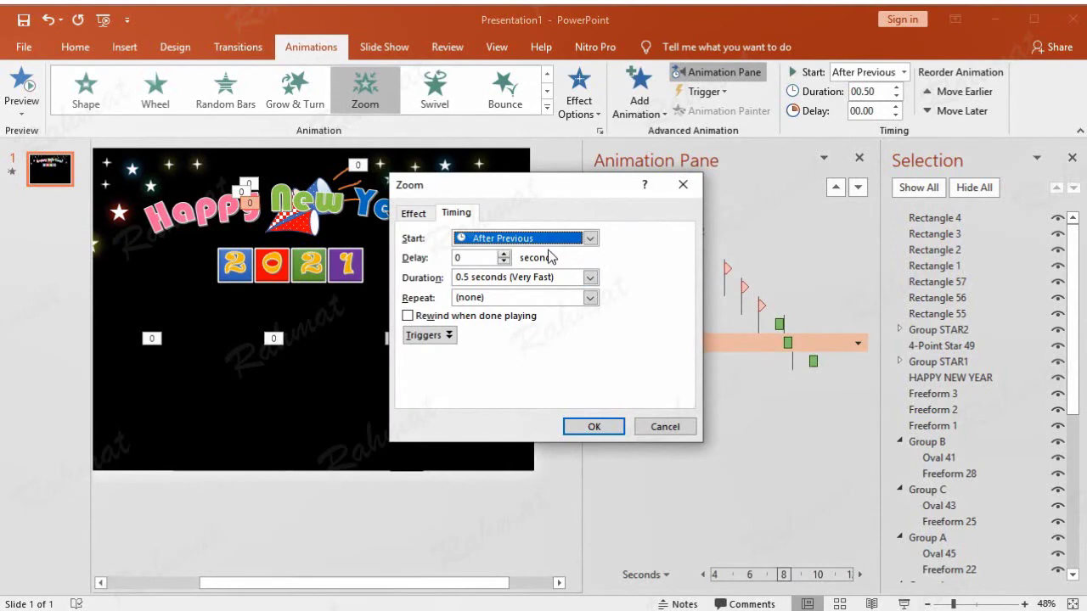
click(504, 255)
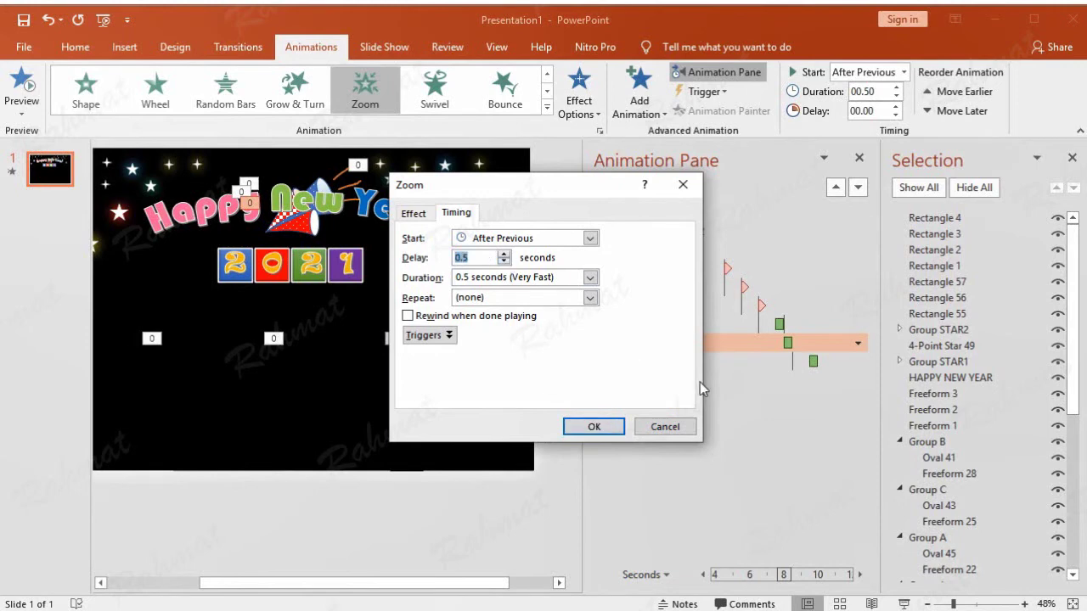
click(504, 262)
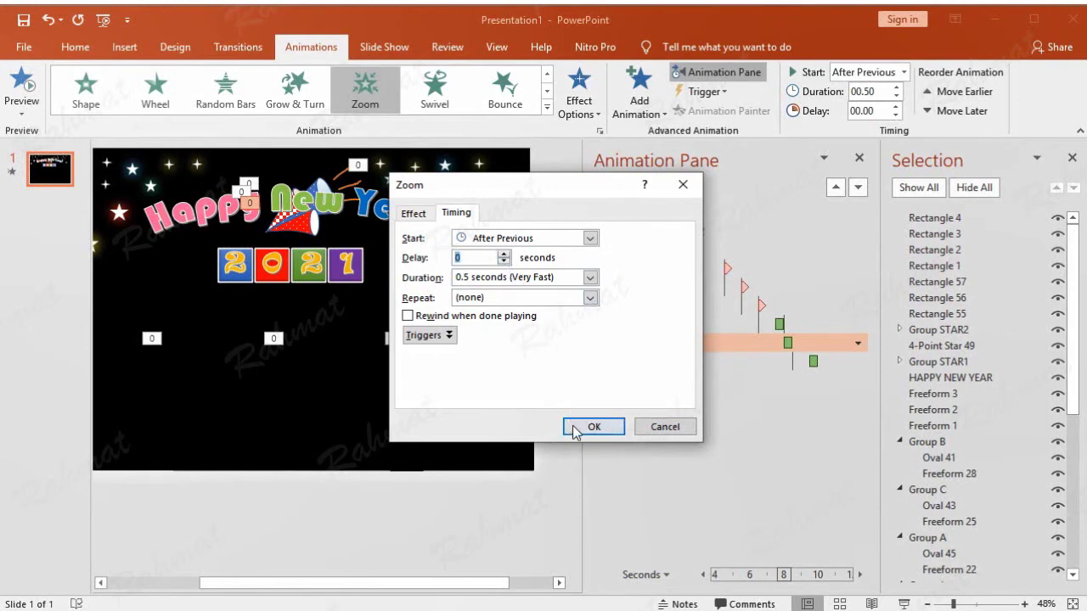
click(593, 426)
click(824, 360)
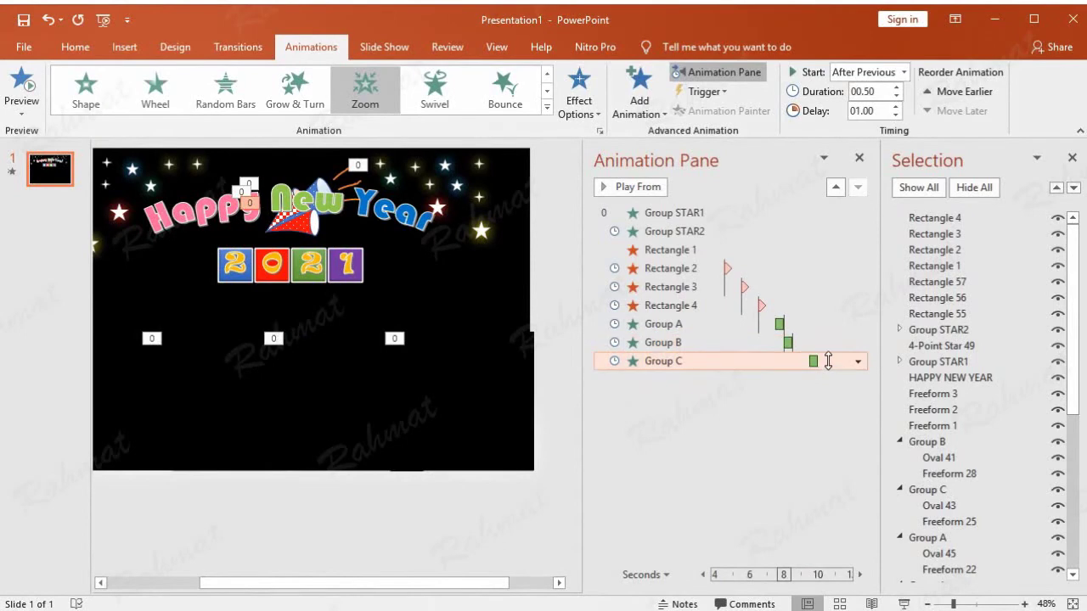
click(857, 362)
click(789, 459)
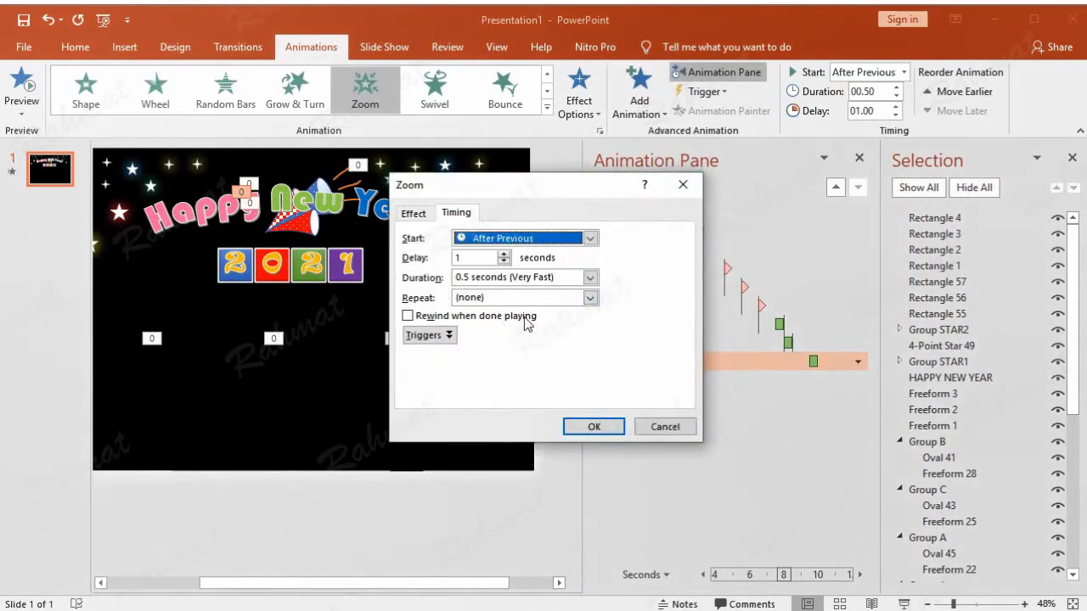
click(504, 260)
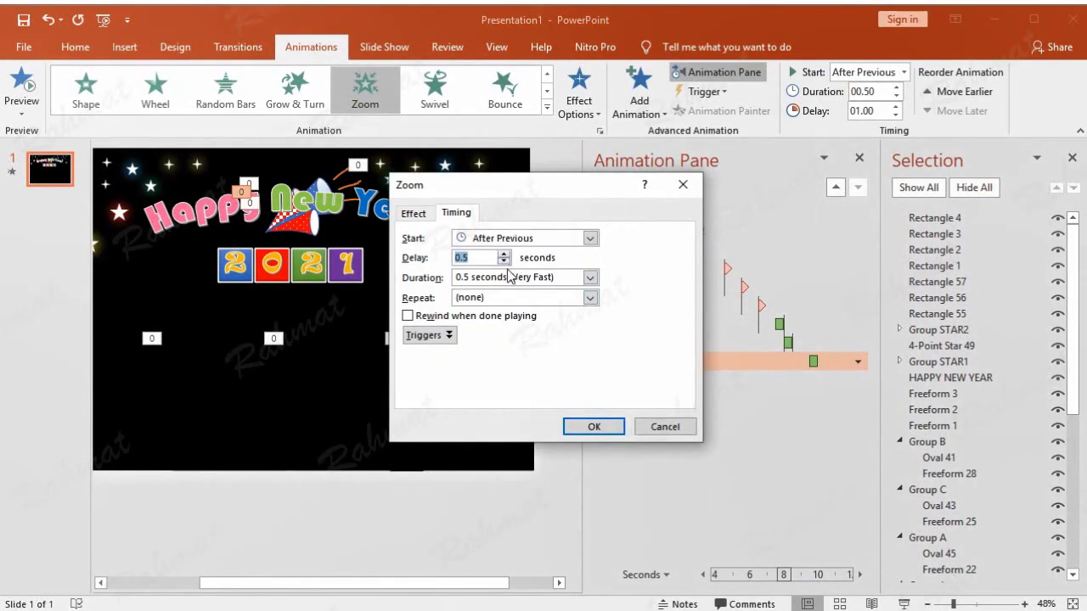
click(504, 262)
click(592, 427)
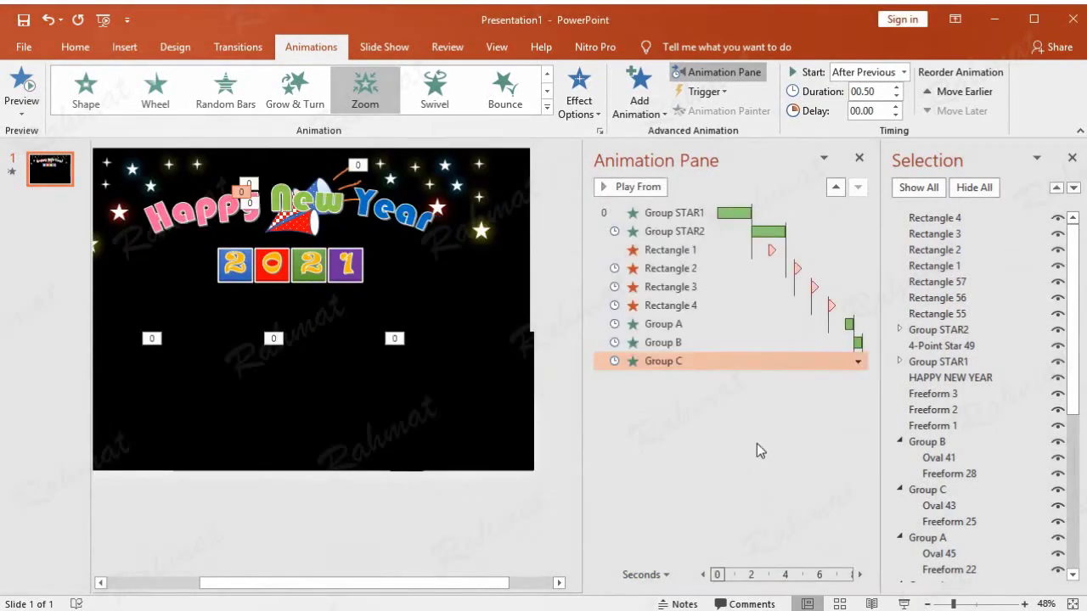
Step: Preview the animations playing from Group A onward
click(772, 324)
click(649, 187)
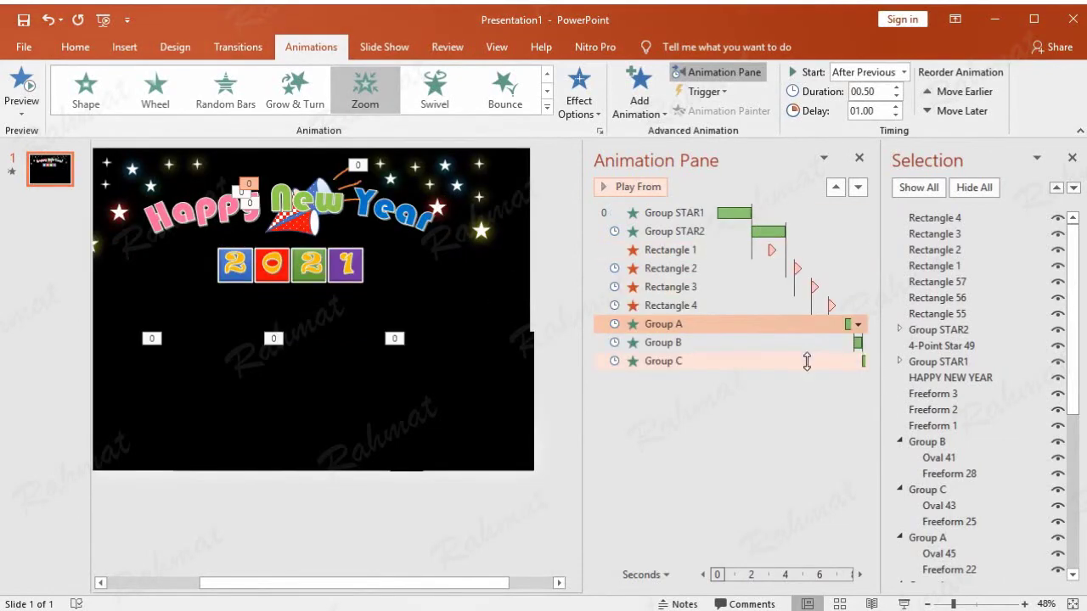
click(806, 360)
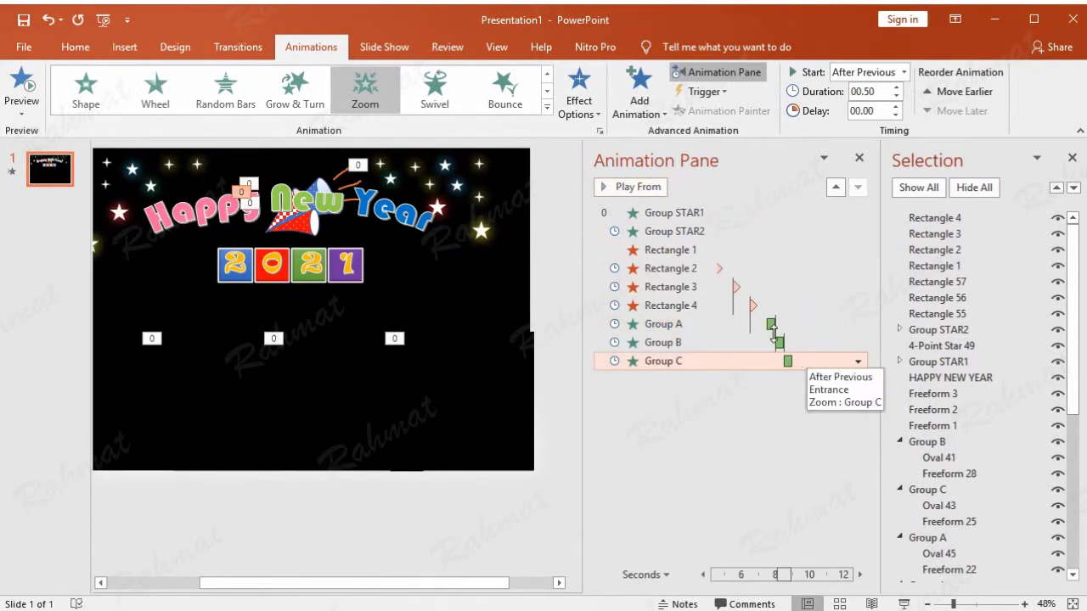
Step: Select Freeform 1 and give it a Zoom entrance effect
click(345, 175)
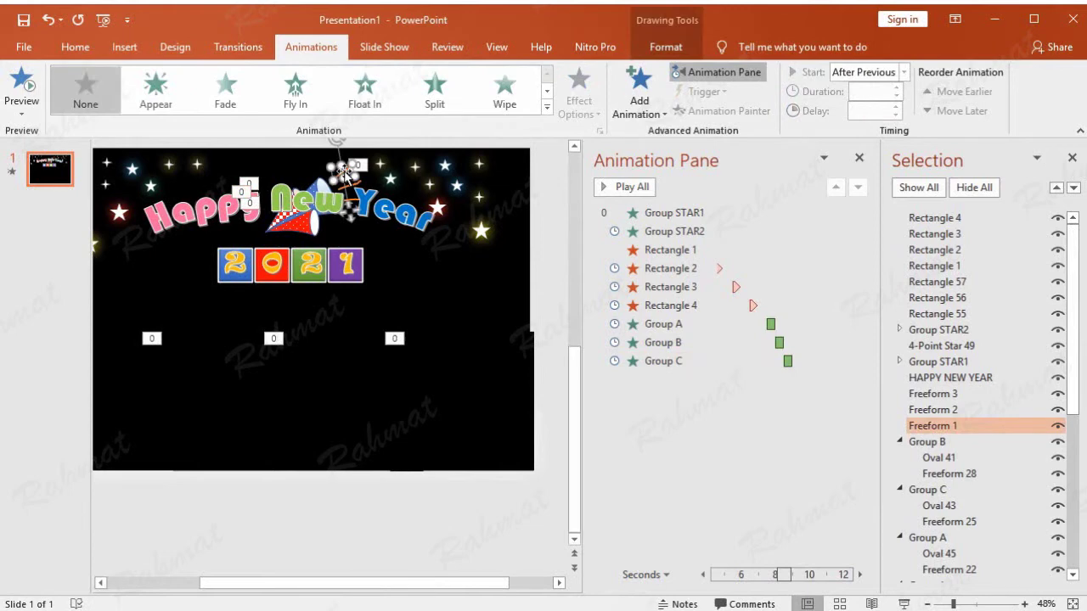
click(638, 96)
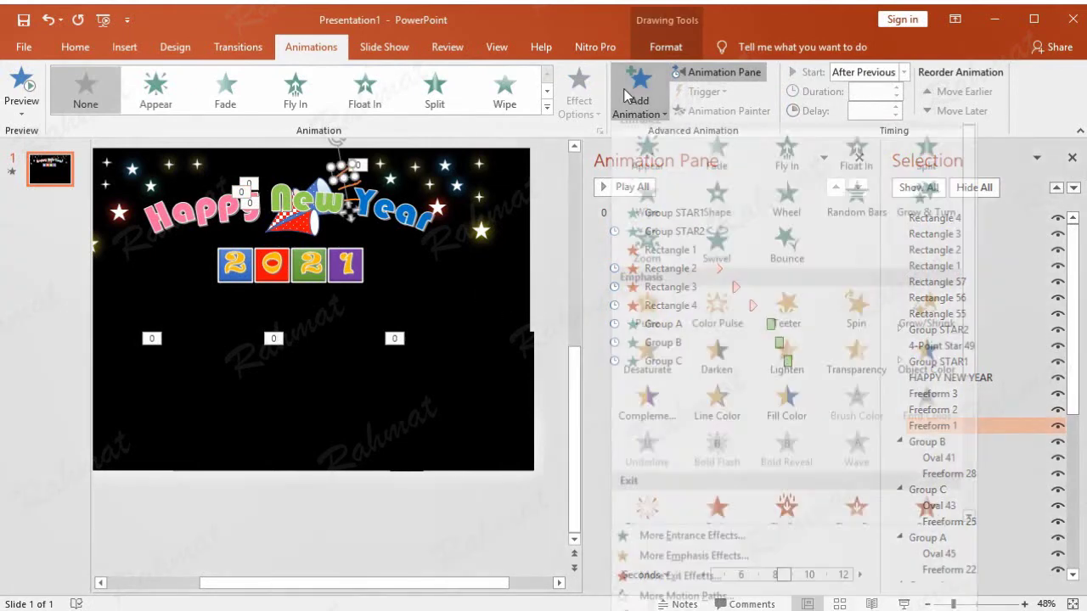
click(667, 545)
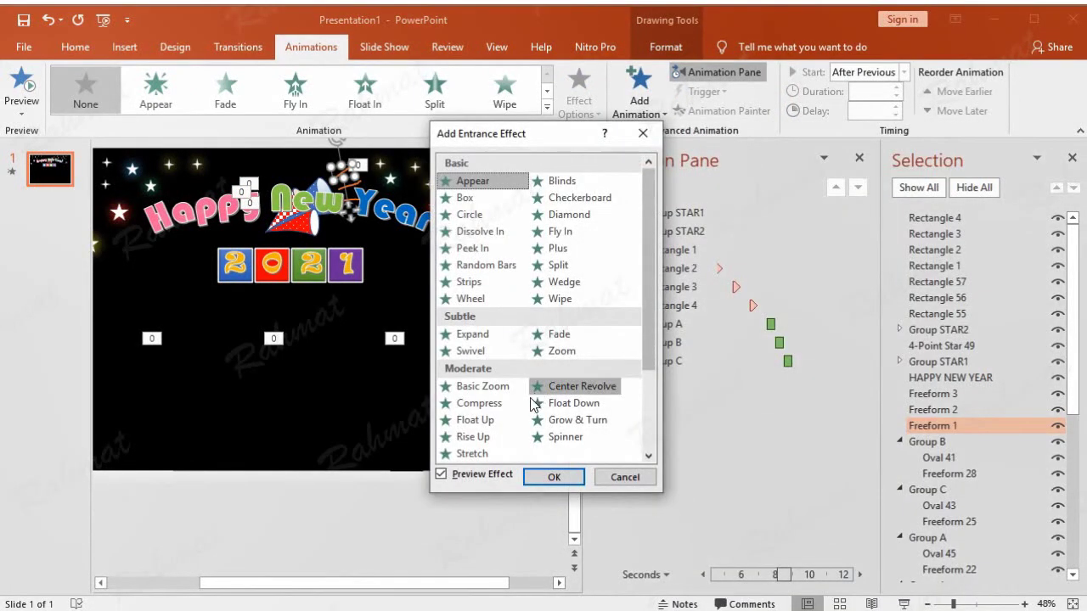
click(561, 352)
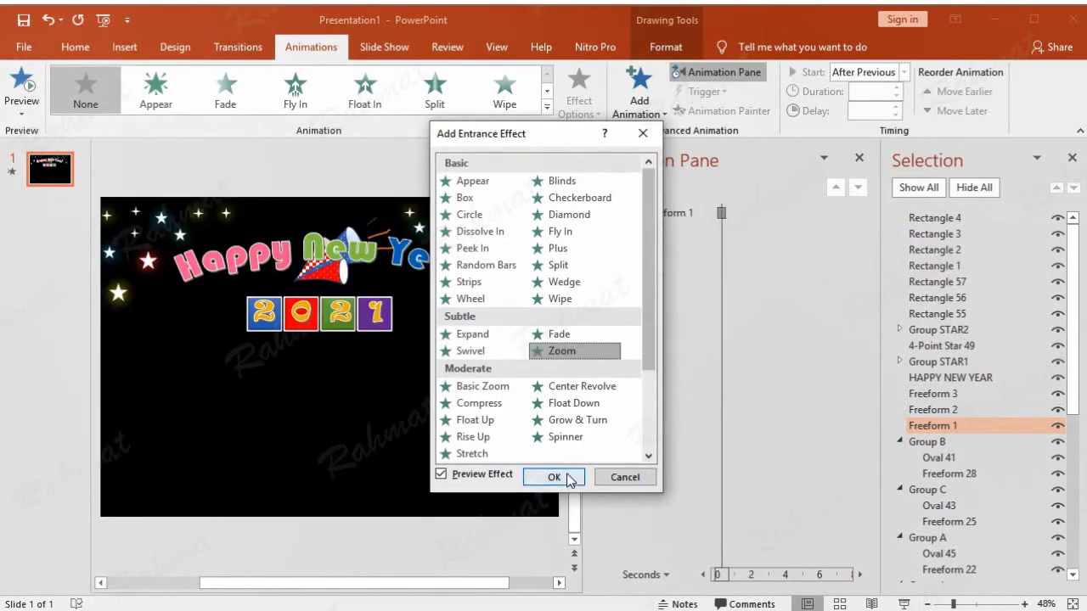
click(554, 477)
Step: Set Freeform 1's Zoom to start After Previous
click(857, 381)
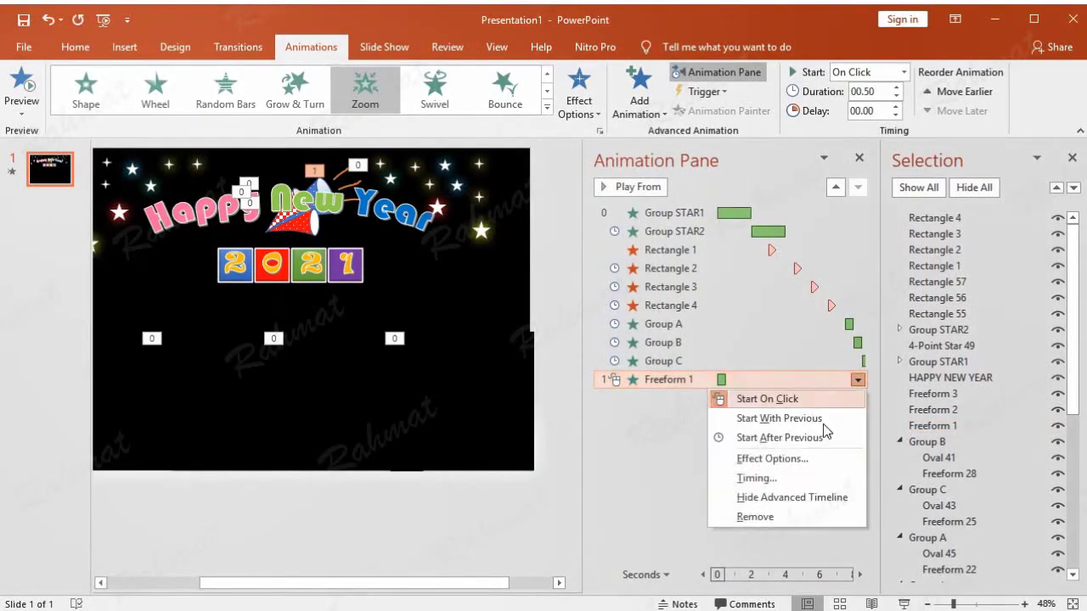
click(789, 475)
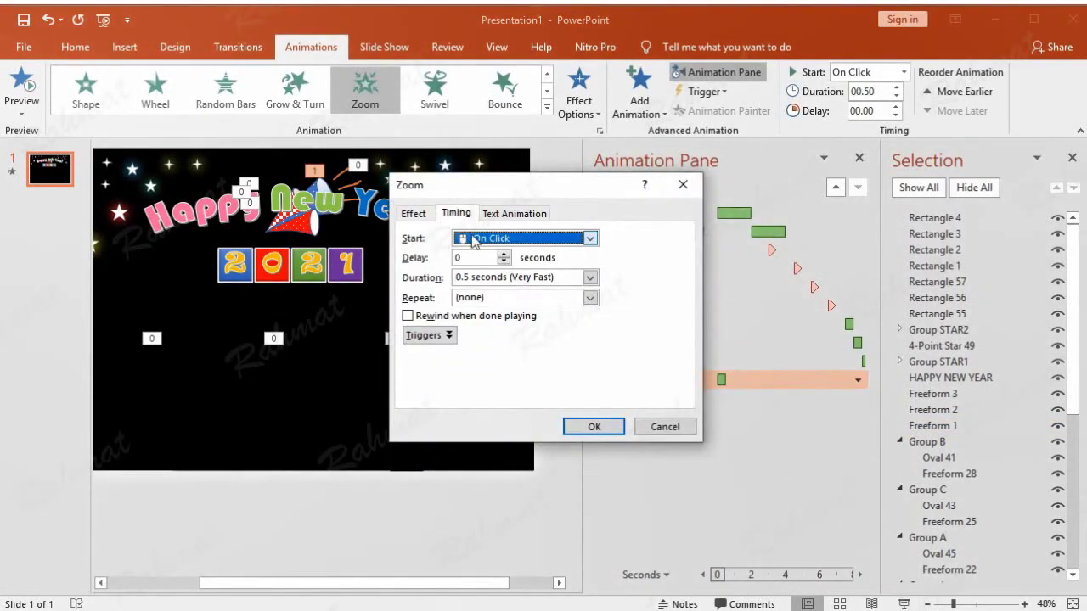
click(473, 241)
click(510, 284)
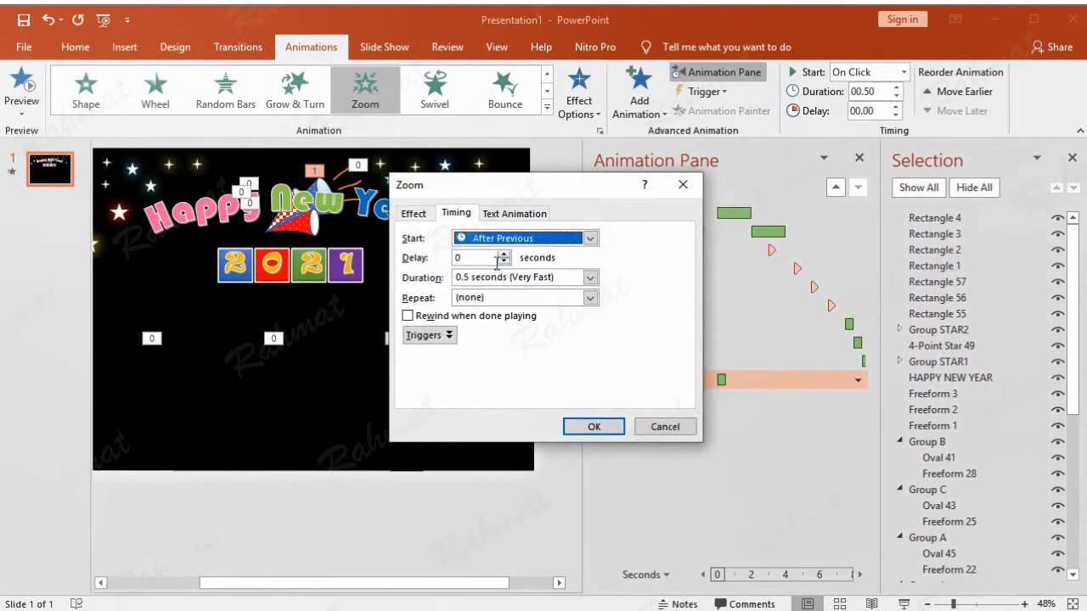
click(408, 214)
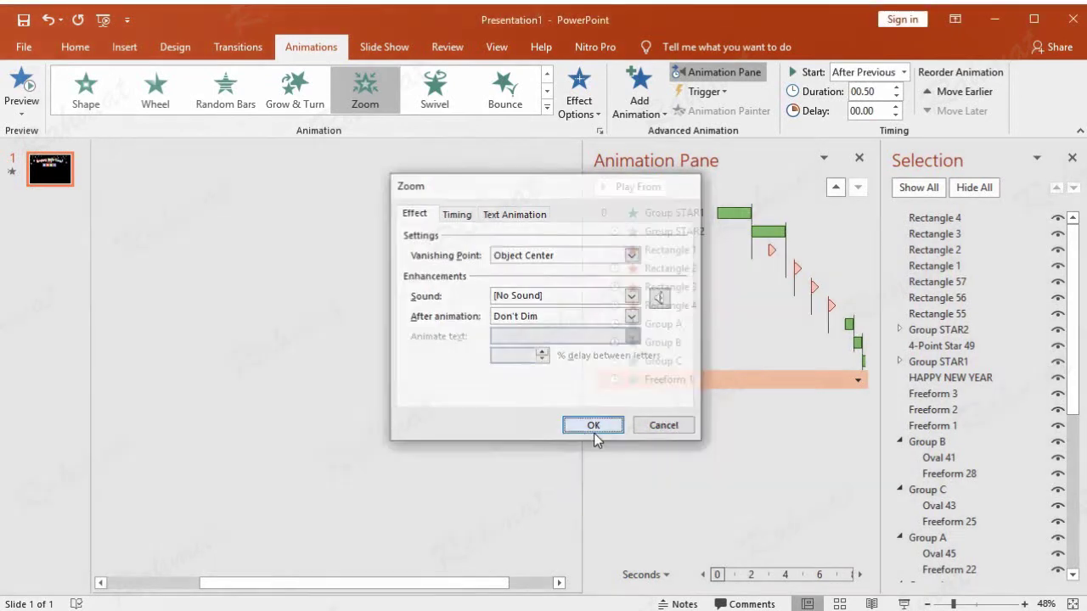
click(593, 427)
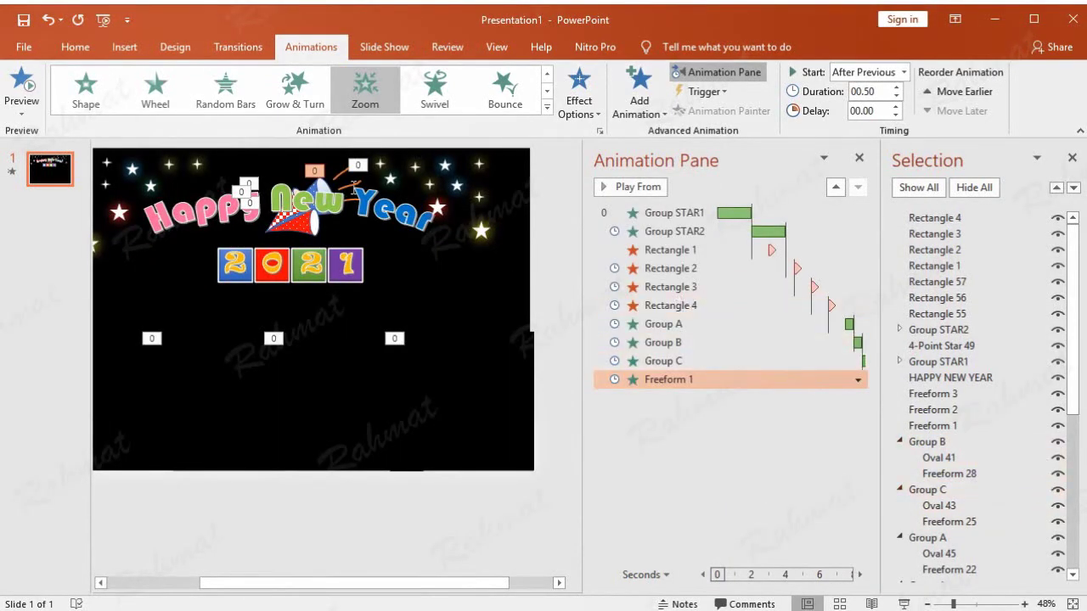
click(942, 410)
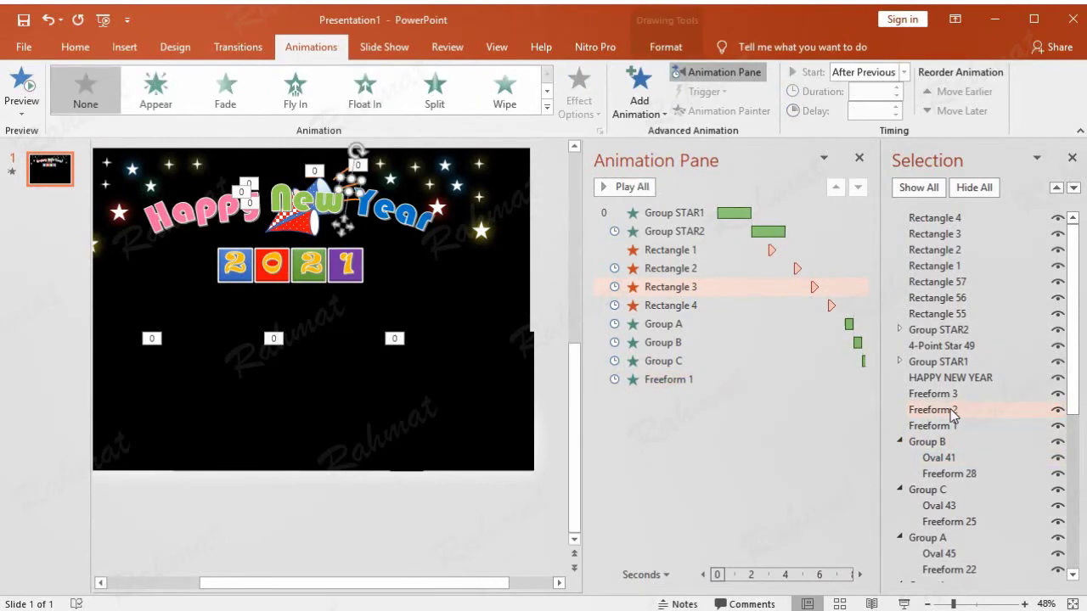
Step: Add a Zoom entrance effect to Freeform 2
click(639, 101)
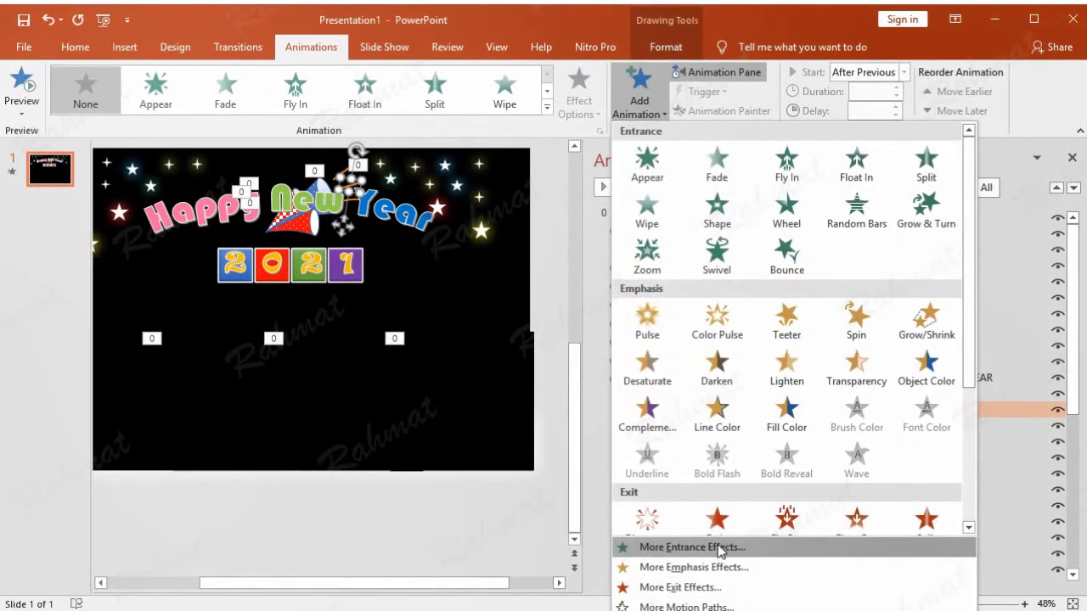
click(718, 547)
click(584, 353)
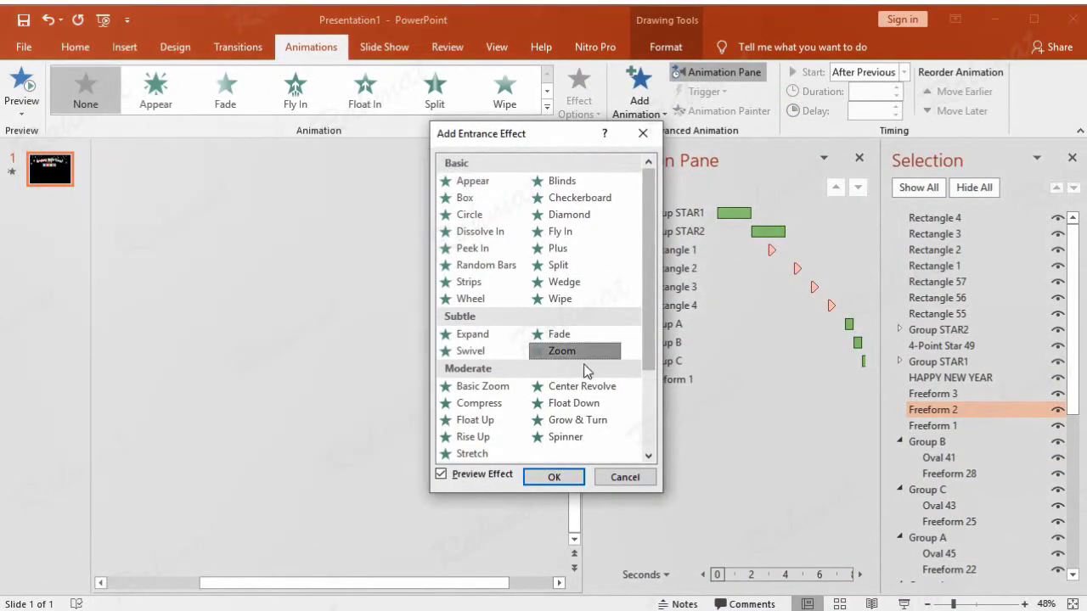
click(556, 475)
Step: Set Freeform 2's Zoom to start With Previous
click(857, 399)
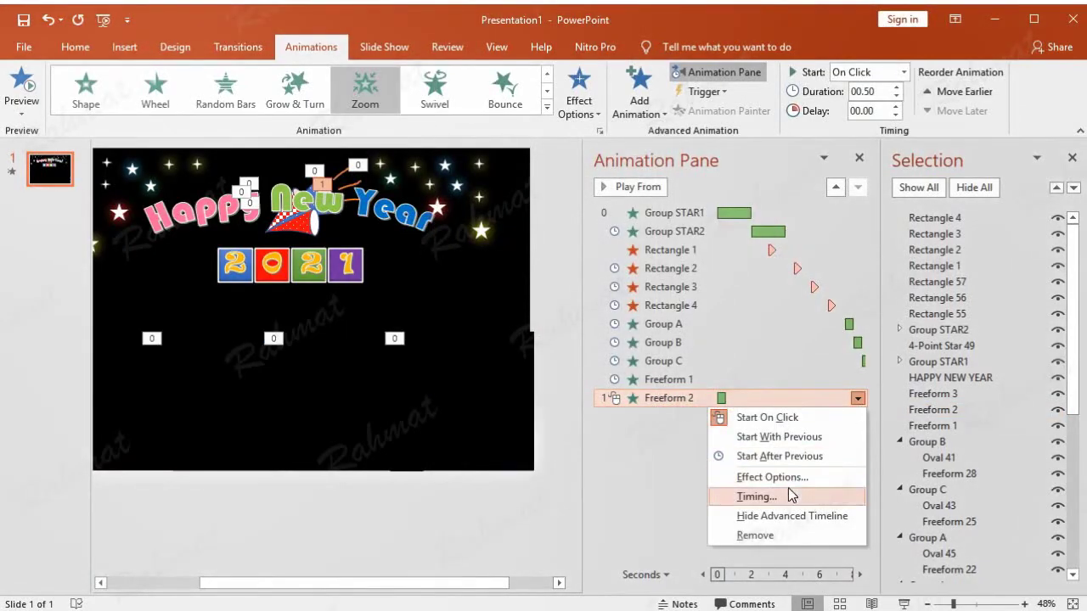
click(859, 497)
click(521, 238)
click(524, 273)
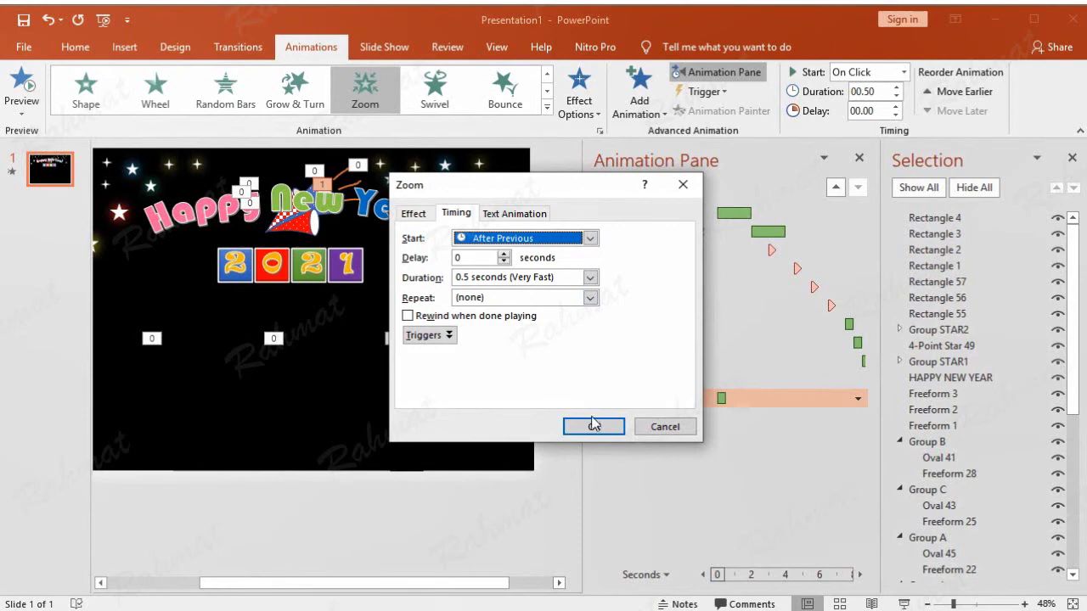
click(593, 425)
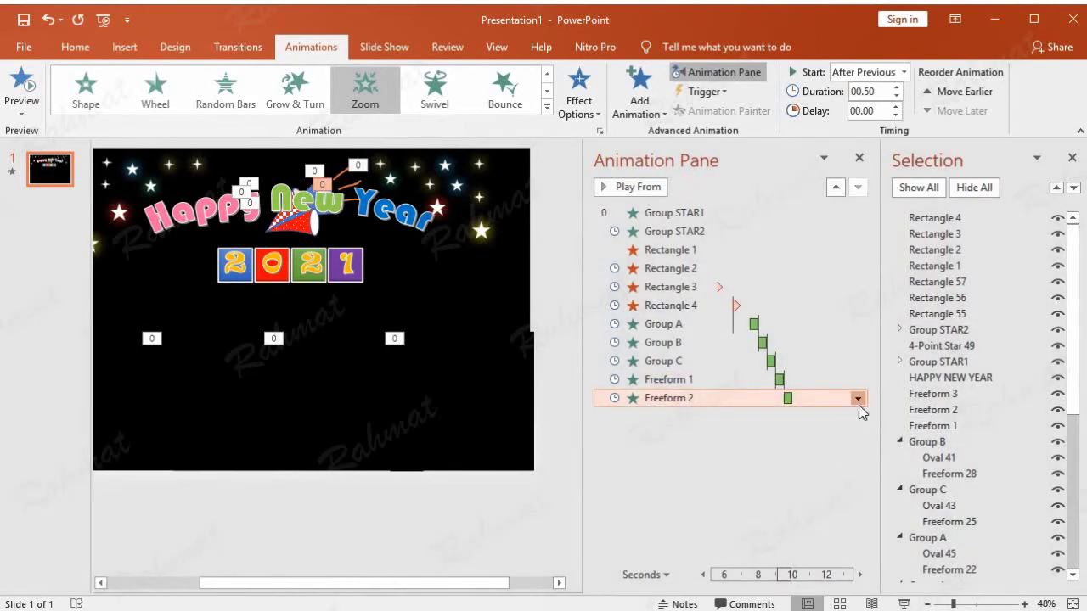
click(857, 399)
click(795, 496)
click(508, 239)
click(512, 269)
click(594, 427)
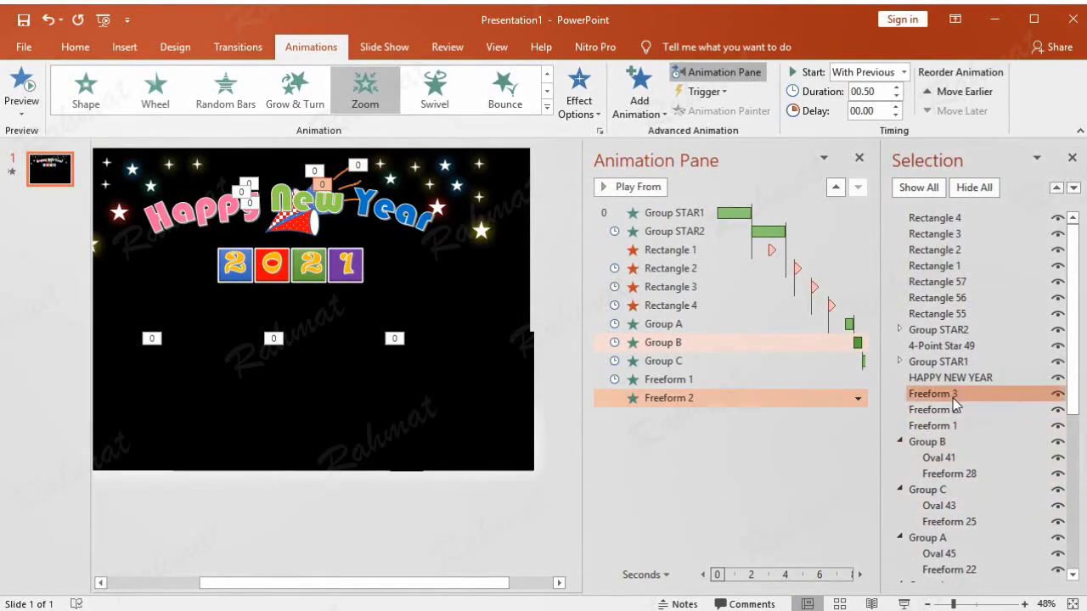
Step: Select Freeform 3 and give it a Zoom entrance effect
click(952, 395)
click(639, 93)
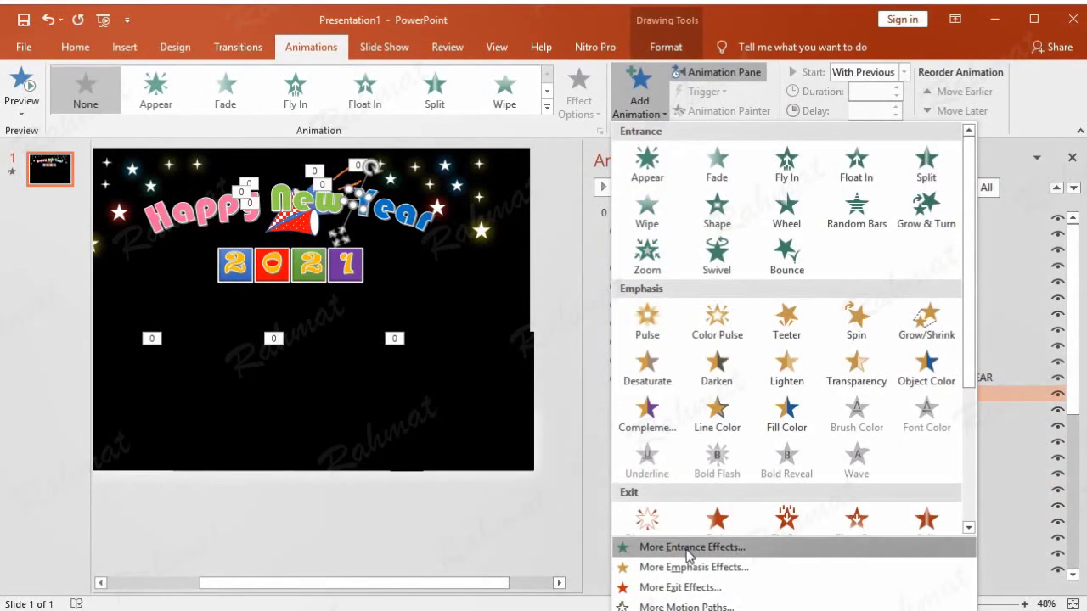
click(688, 547)
click(567, 348)
click(561, 479)
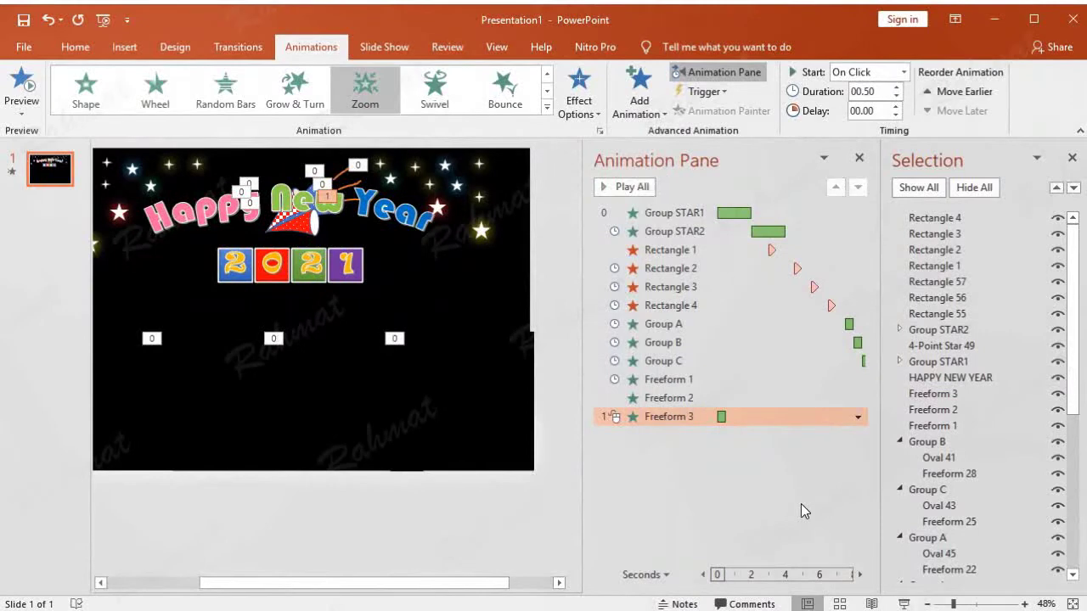
Step: Set Freeform 3's Zoom to start With Previous
click(857, 417)
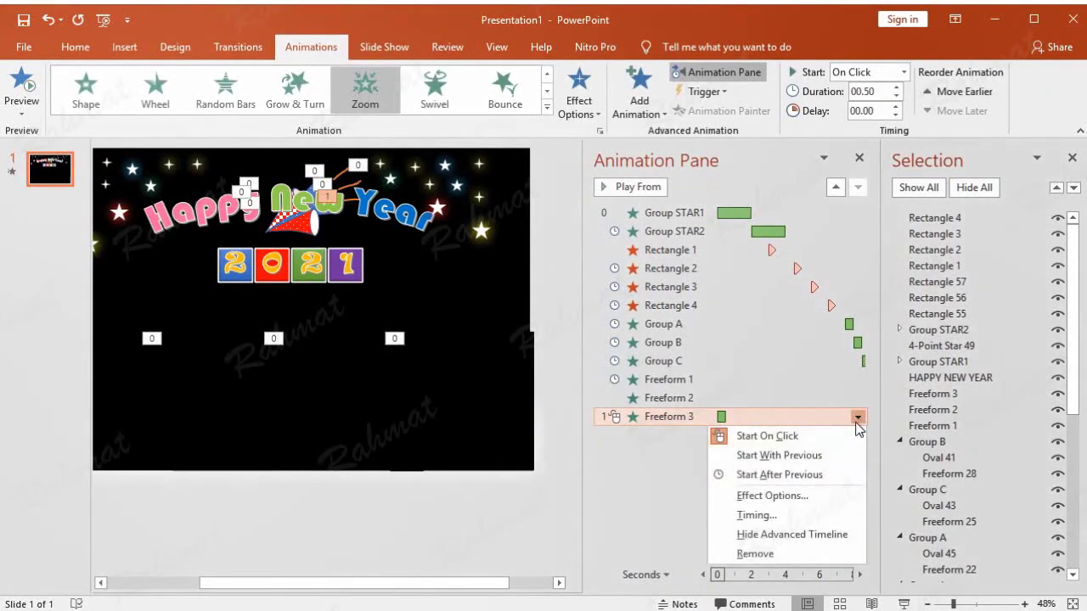
click(804, 513)
click(509, 239)
click(504, 268)
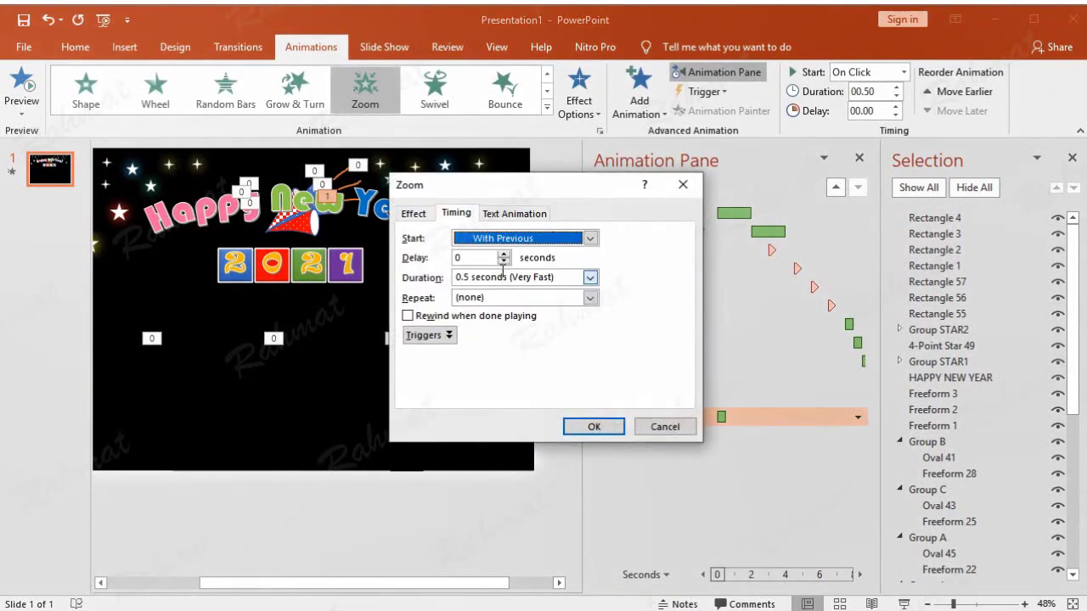
click(594, 427)
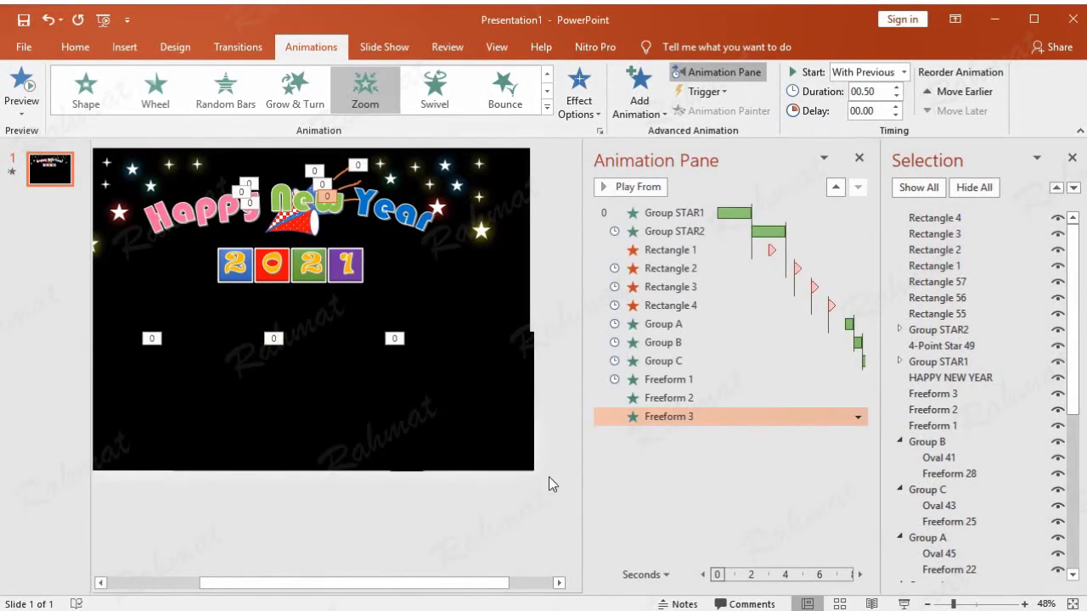
click(556, 480)
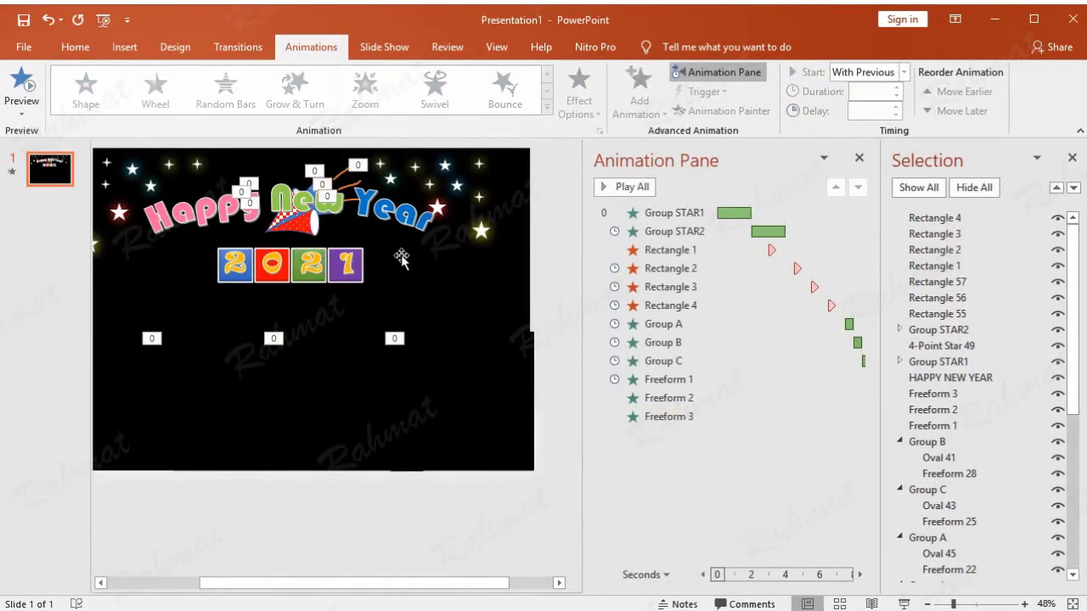
click(386, 202)
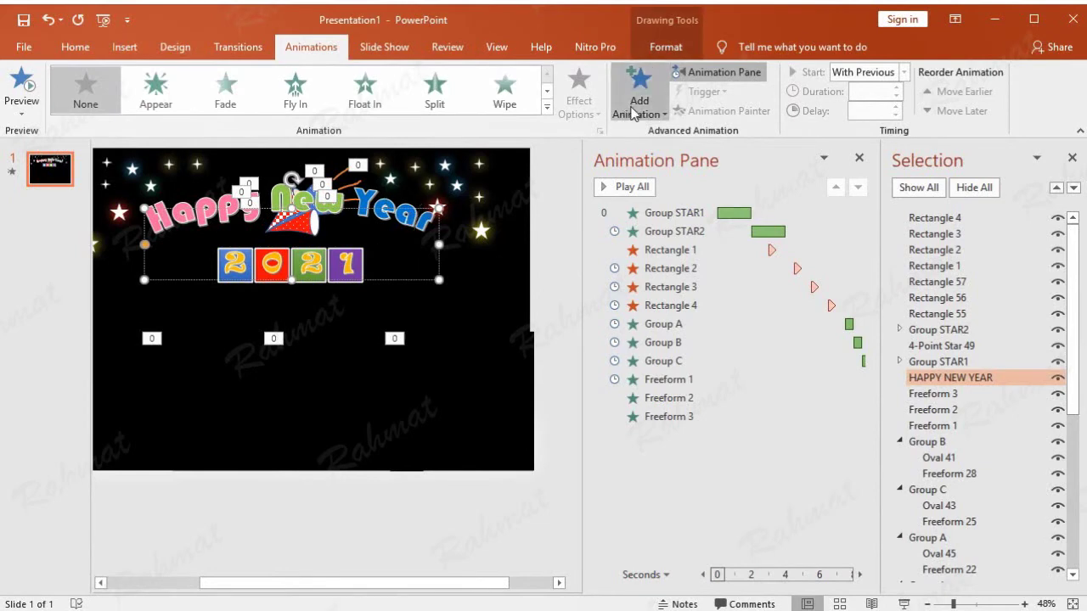
Step: Apply the Flip entrance effect to the HAPPY NEW YEAR title
click(638, 102)
click(739, 546)
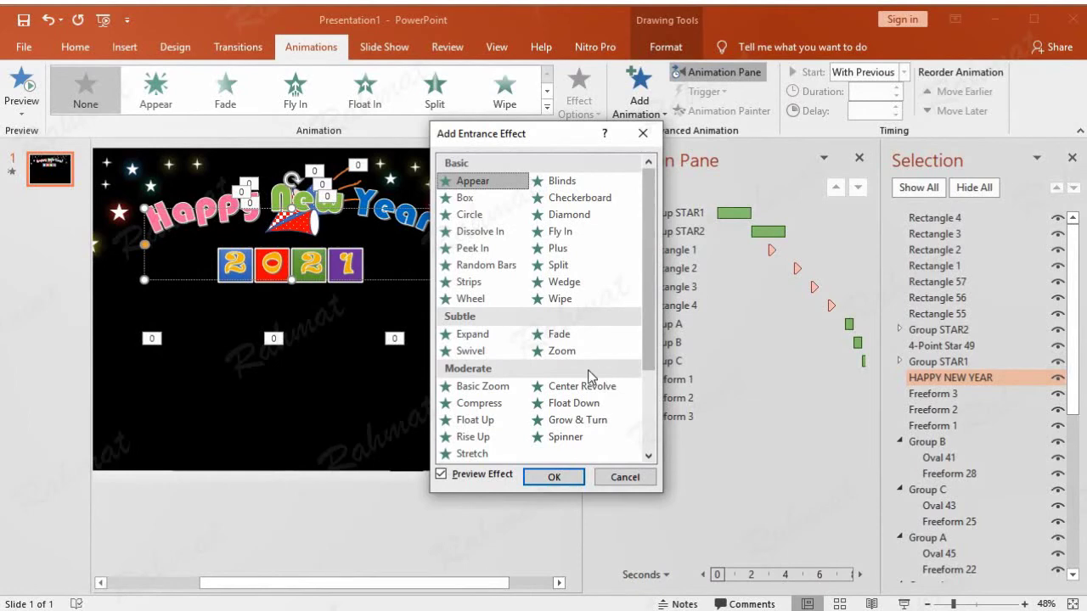
scroll(508, 392, down, 1)
scroll(501, 399, down, 1)
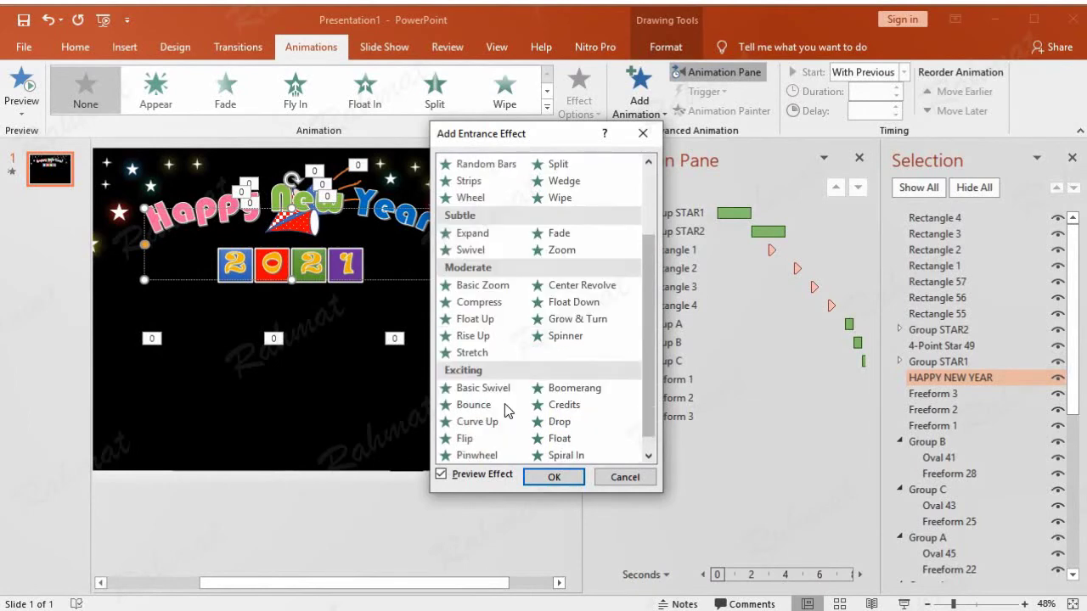
click(501, 438)
click(554, 477)
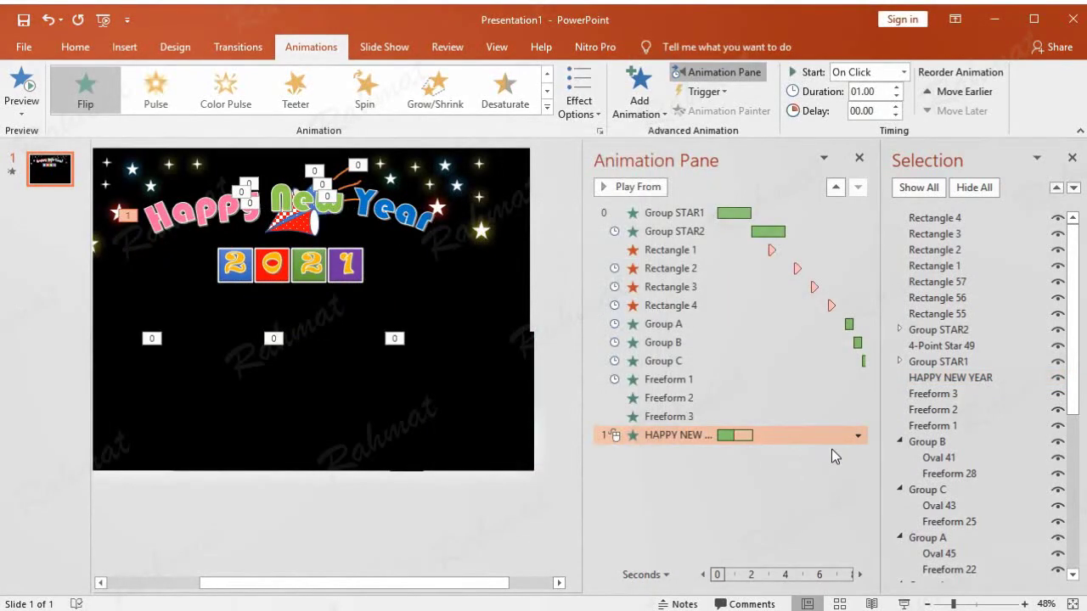
Step: Set the title's Flip to start After Previous
click(857, 435)
click(785, 531)
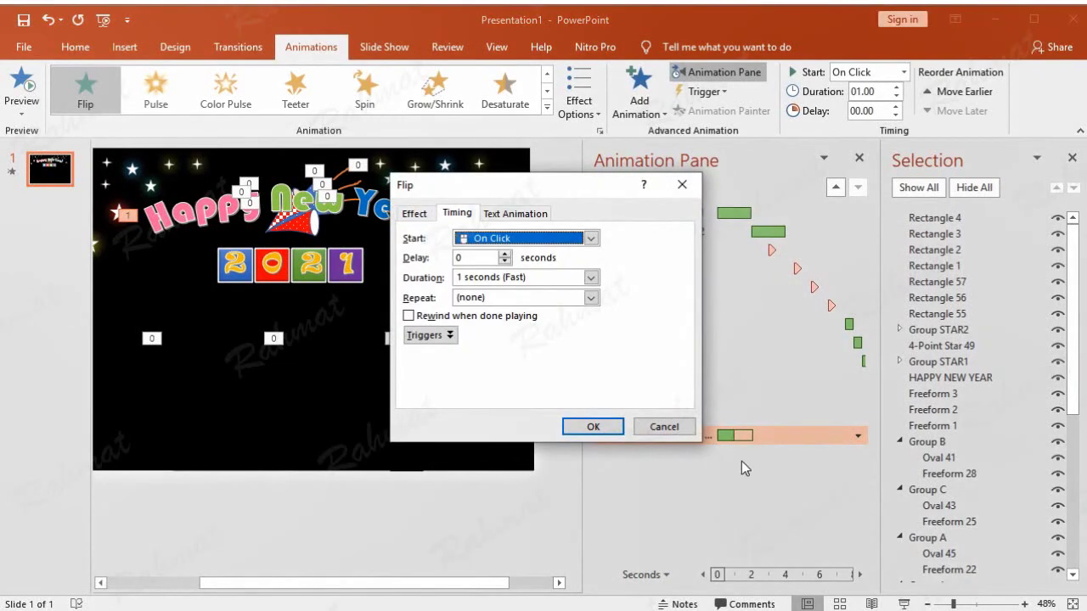
click(499, 241)
click(509, 274)
click(414, 213)
click(455, 214)
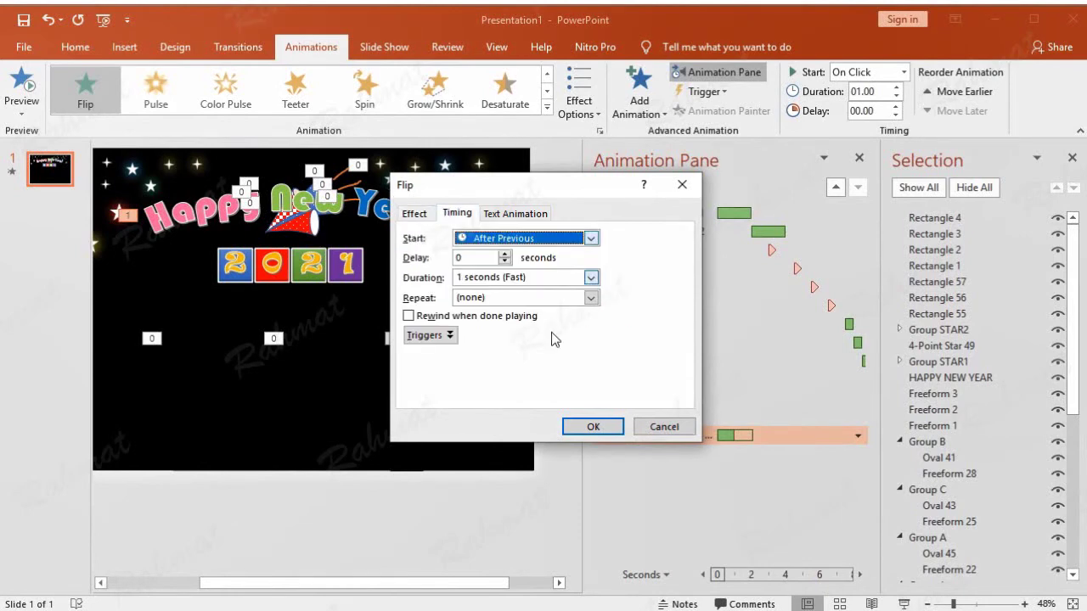
click(604, 427)
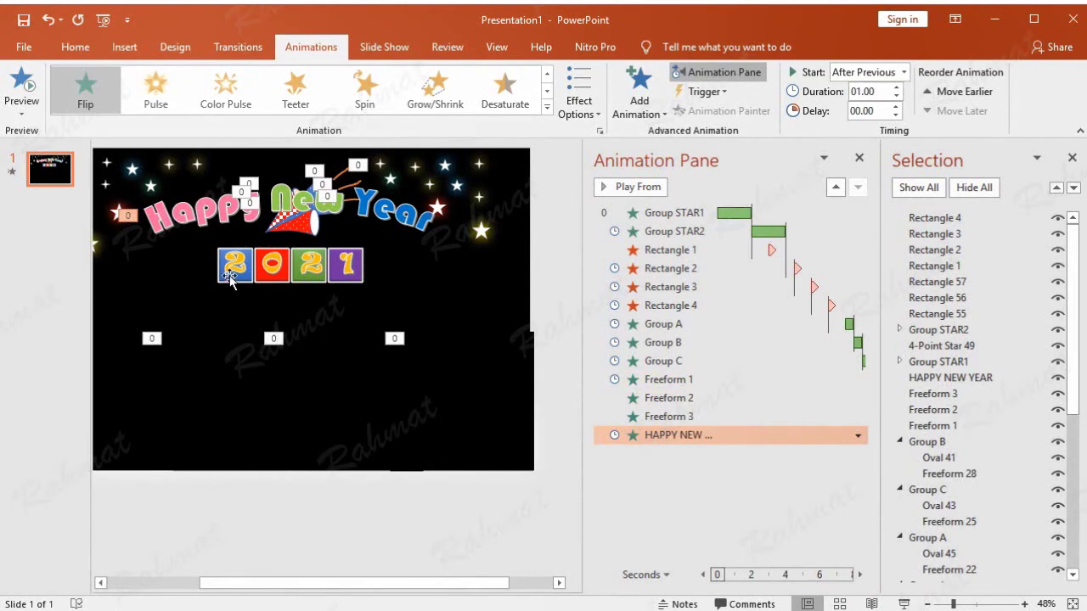
click(231, 279)
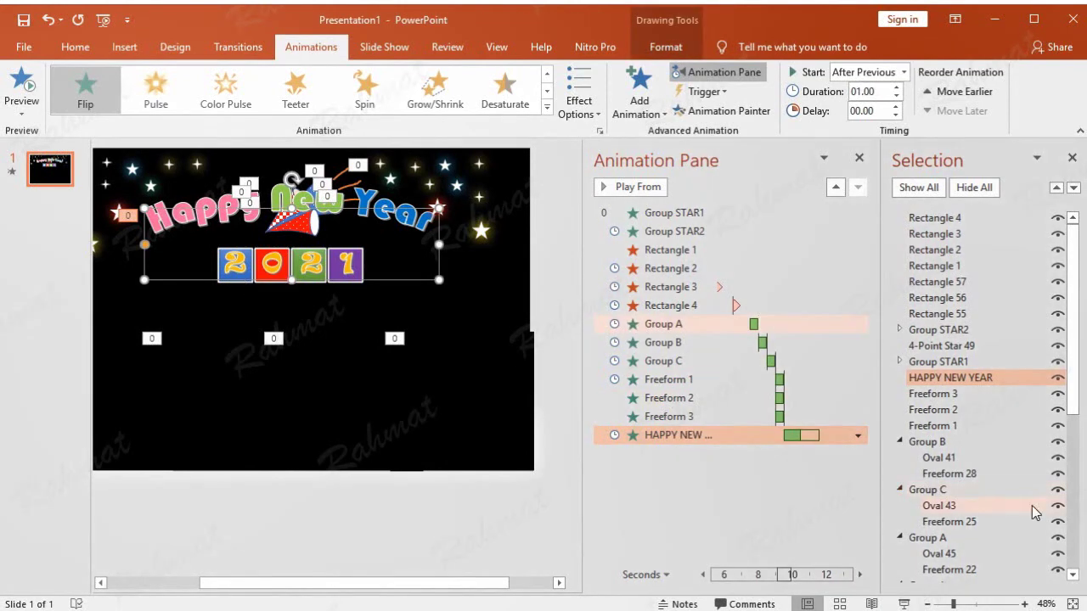
Step: Select the "2" box (Group 2A) and apply the Stretch entrance effect
scroll(1039, 480, down, 3)
scroll(1040, 491, down, 2)
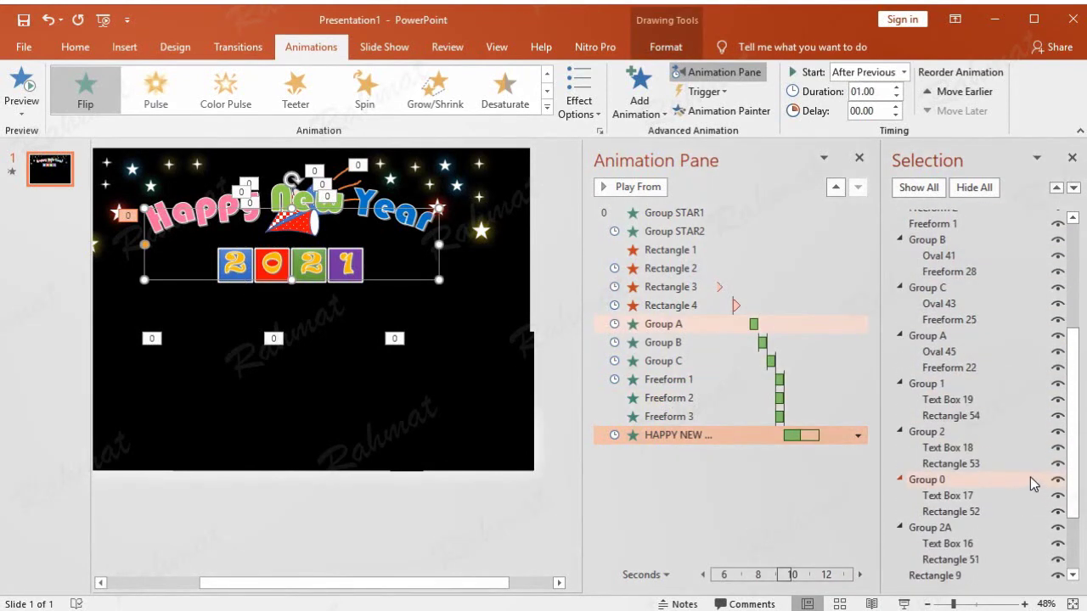
click(949, 529)
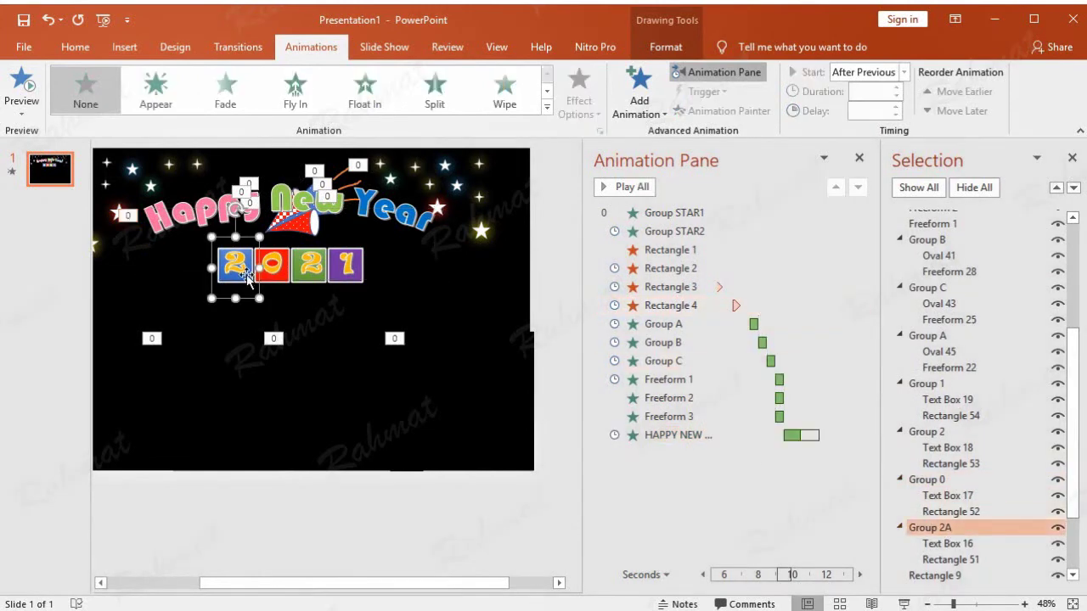
click(639, 89)
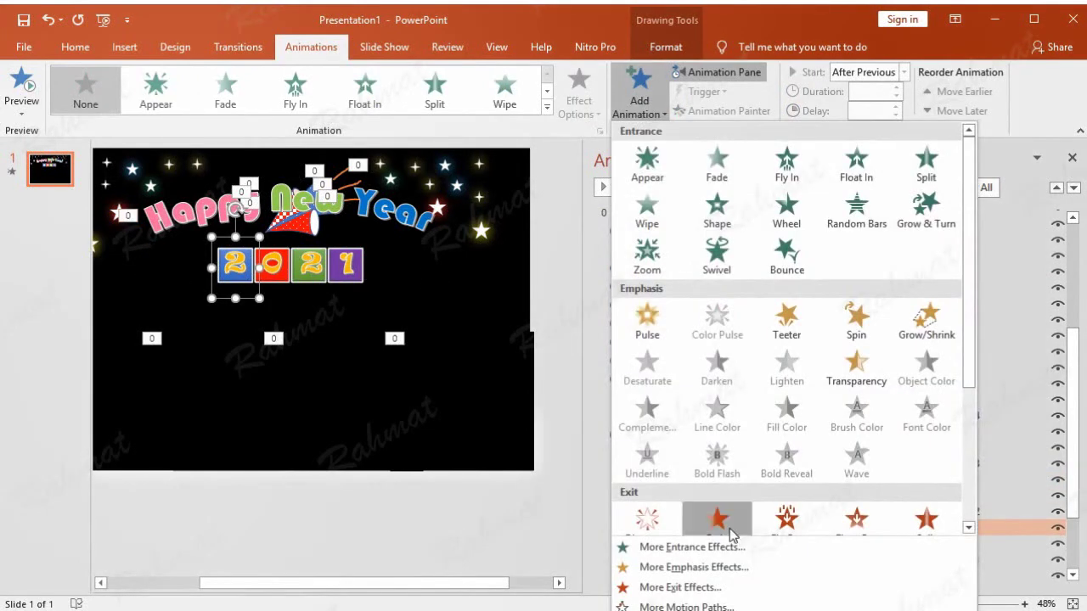
click(720, 548)
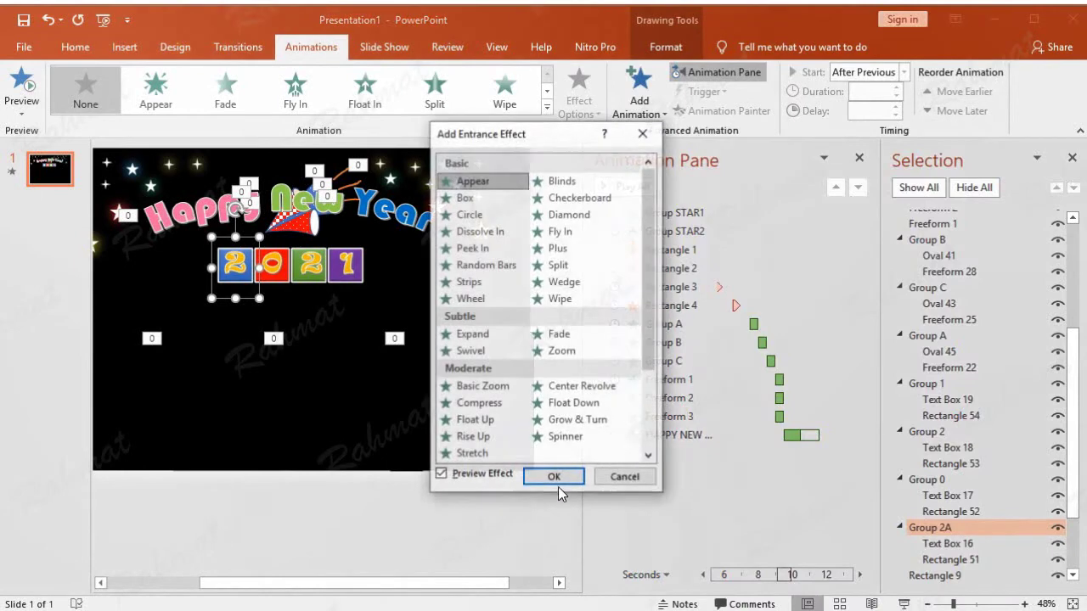
scroll(509, 437, down, 1)
click(497, 404)
click(553, 476)
Step: Set Group 2A's Stretch to start After Previous with a 0.5-second delay
click(857, 455)
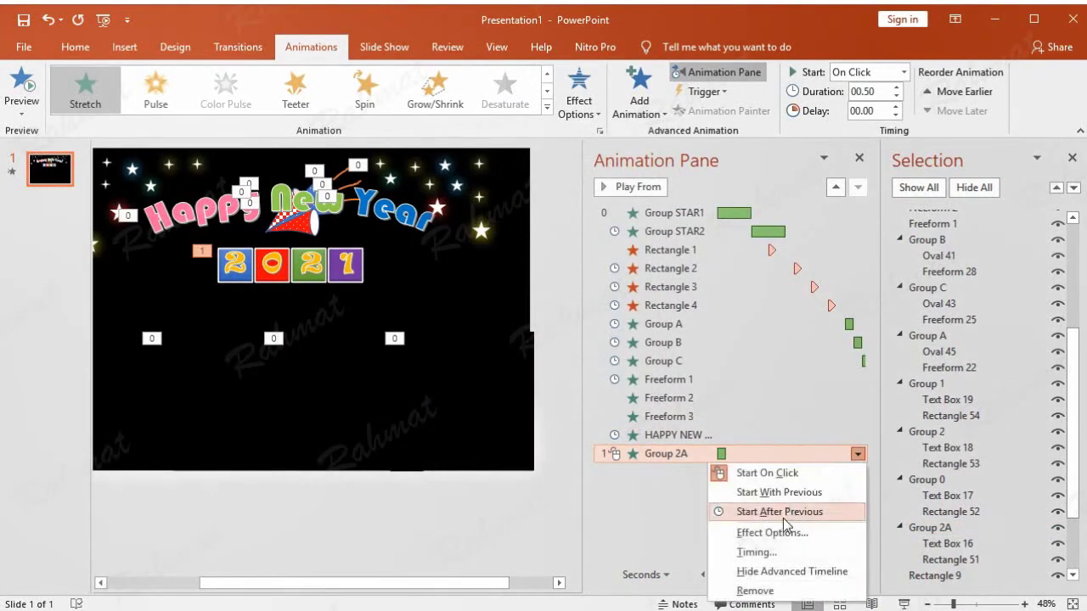
click(775, 549)
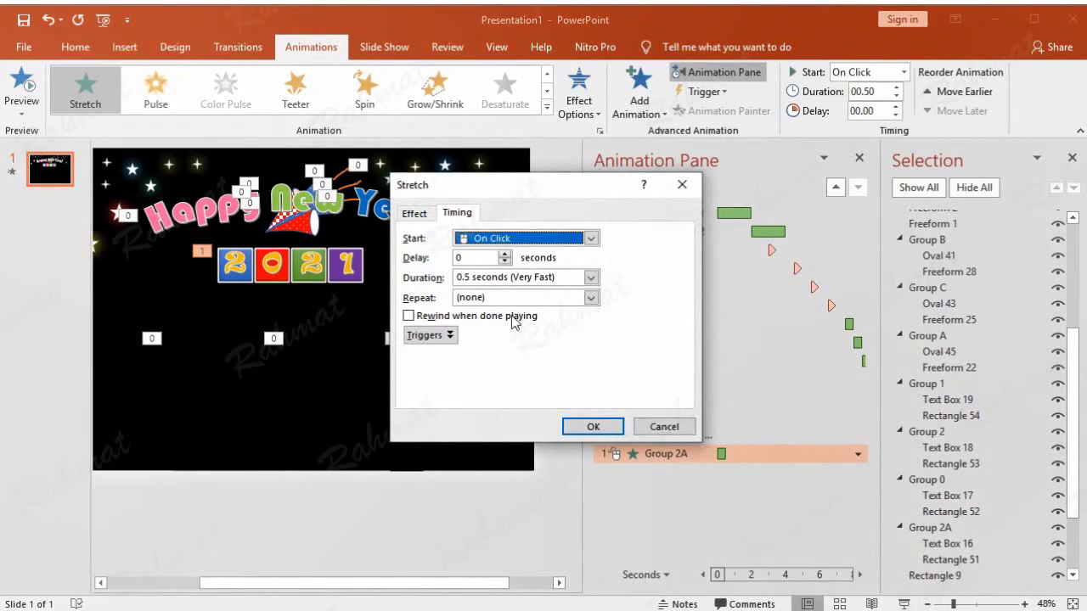
click(505, 238)
click(506, 280)
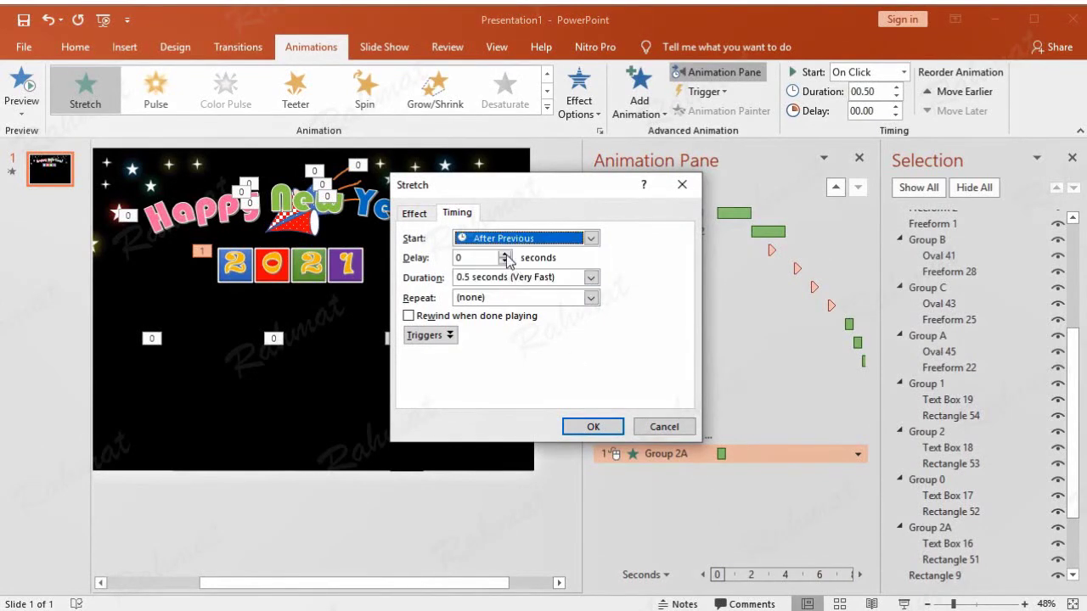
click(505, 253)
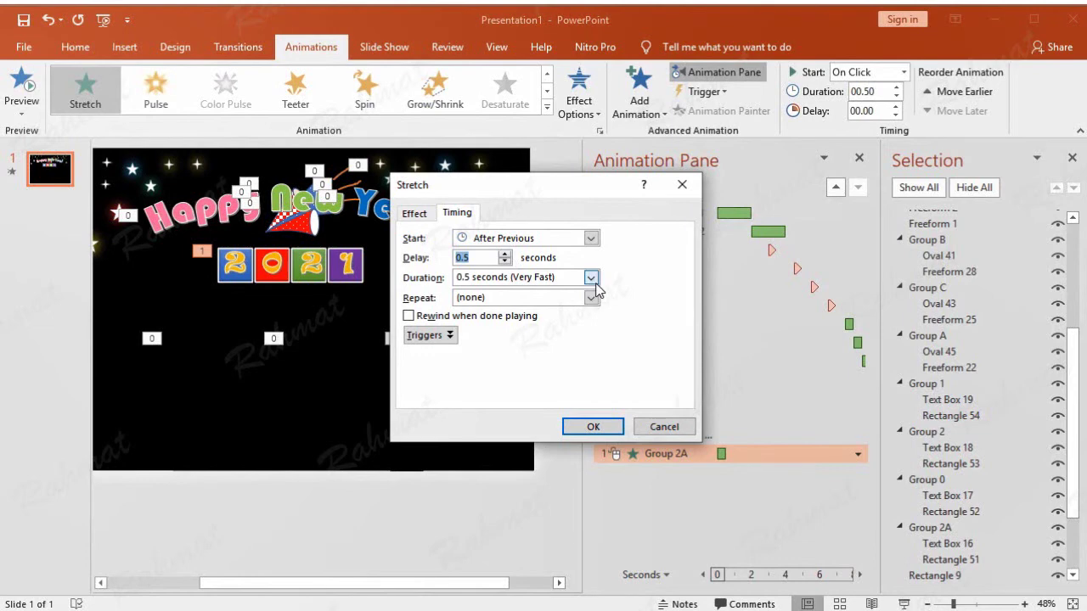
click(428, 219)
click(450, 214)
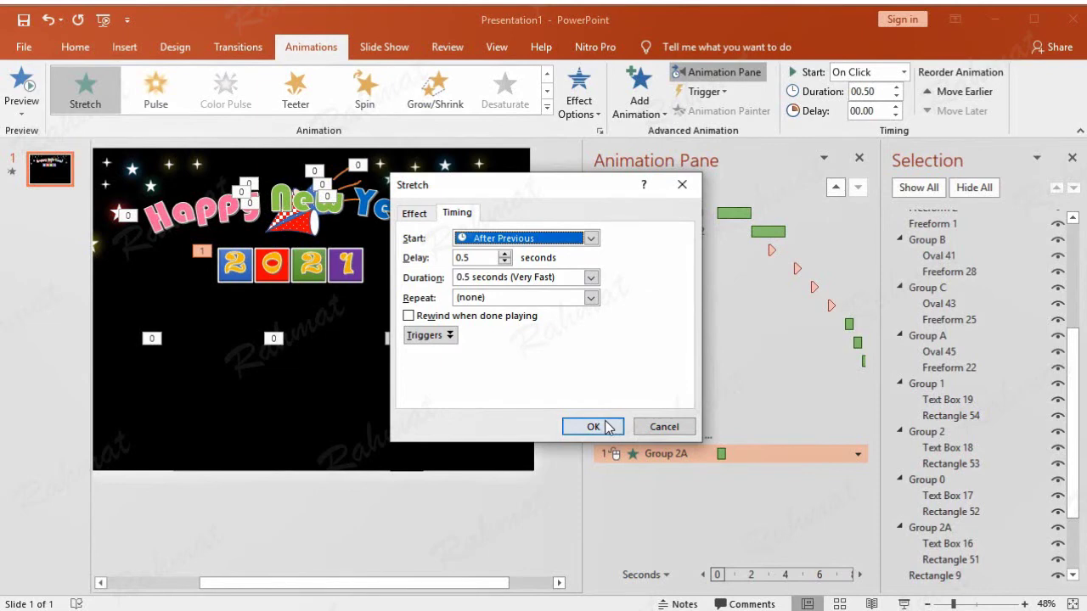
click(592, 427)
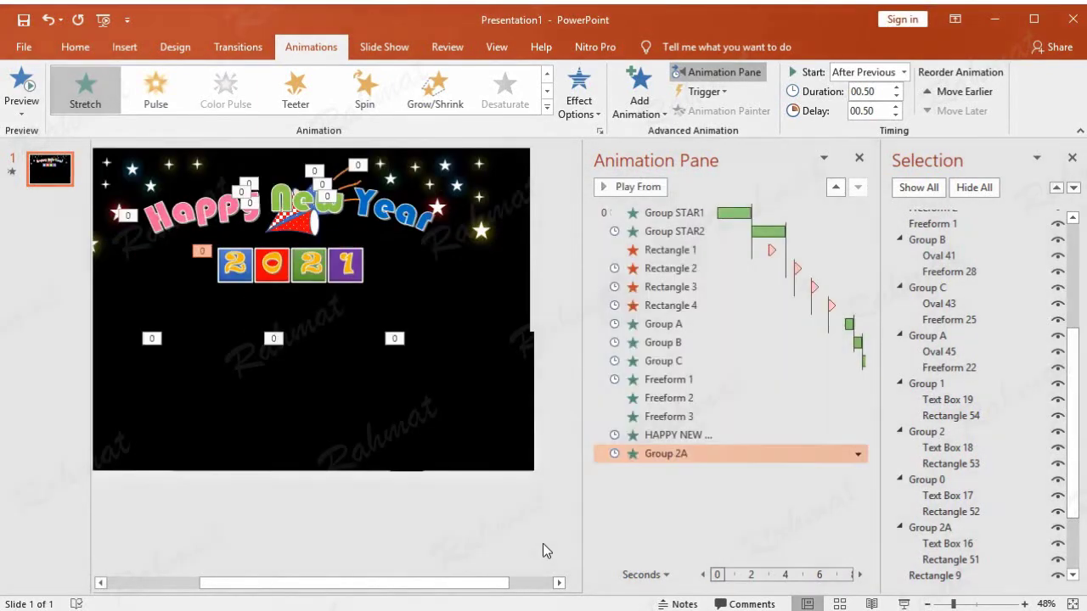
click(926, 480)
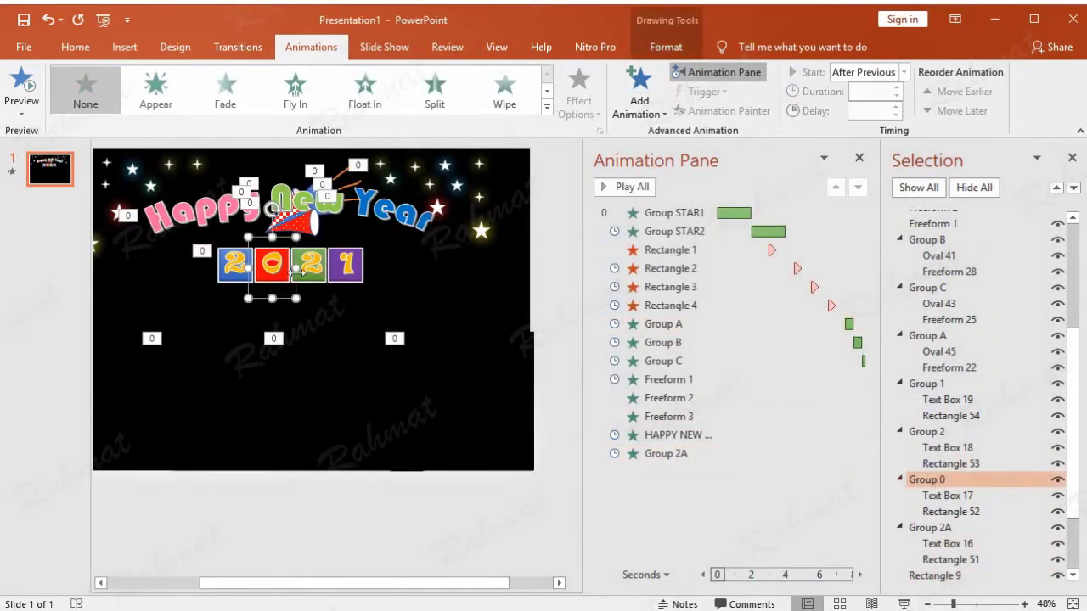
Step: Add a Stretch entrance effect to the "0" box (Group 0)
click(637, 104)
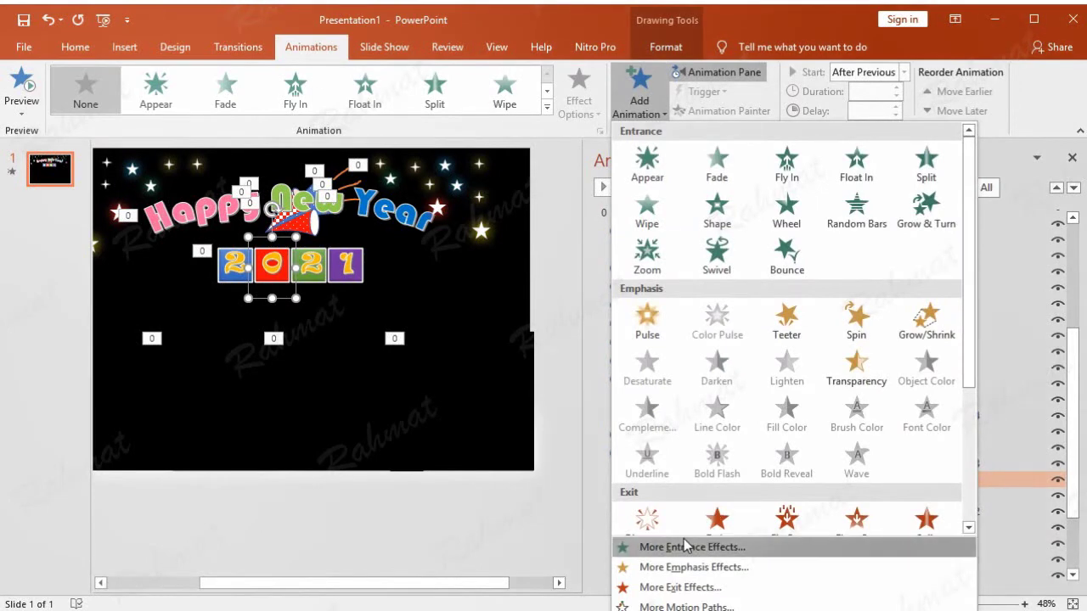
click(682, 539)
click(501, 334)
click(482, 386)
click(479, 436)
click(472, 453)
click(553, 476)
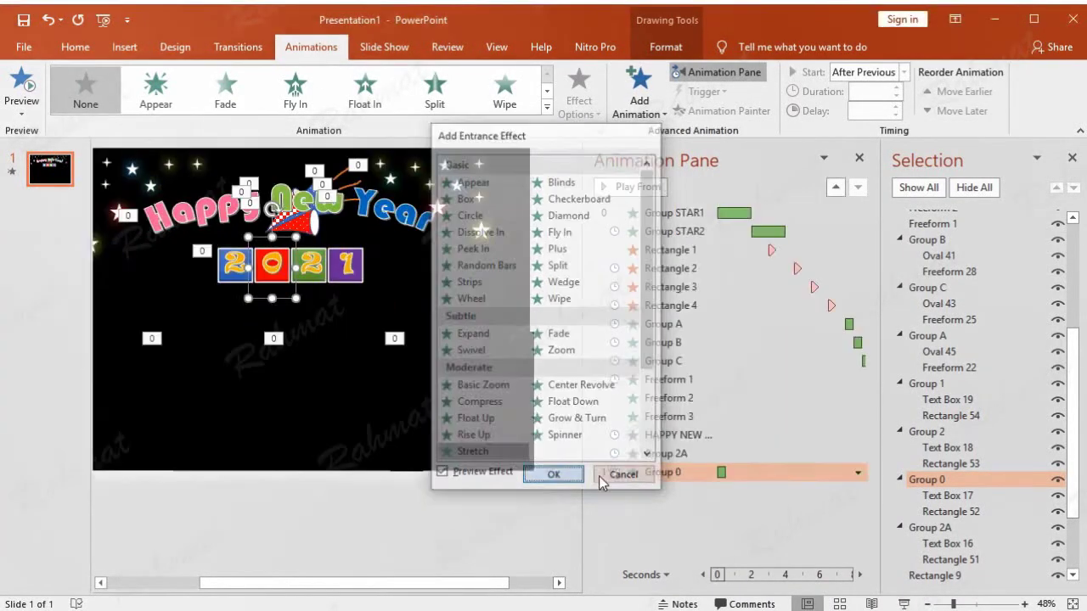
Step: Time Group 0's Stretch to start After Previous with a 0.5-second delay
click(857, 473)
click(764, 571)
click(520, 238)
click(507, 283)
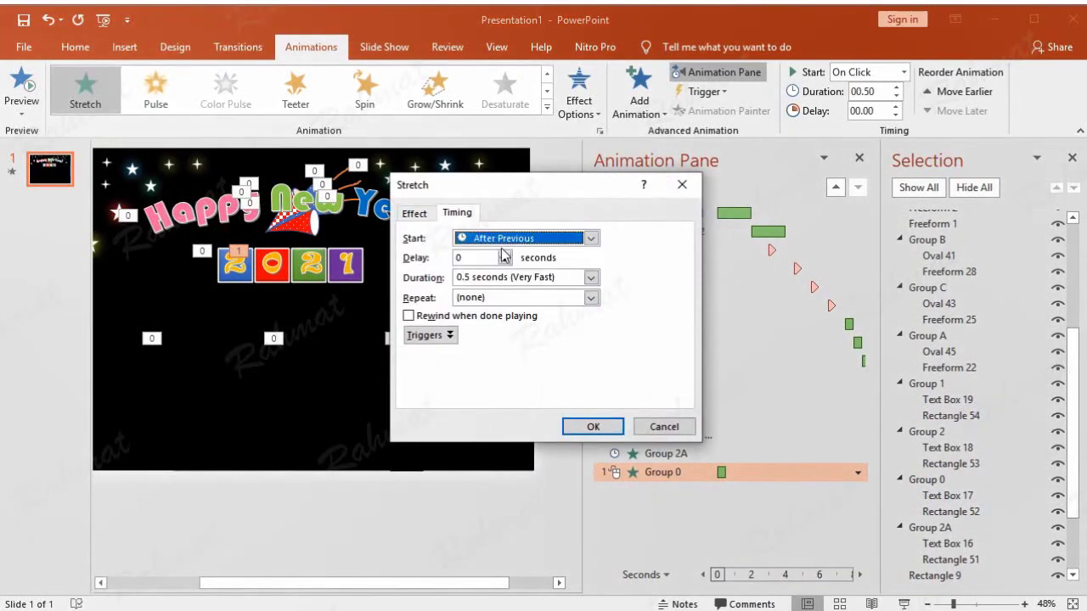
click(504, 254)
click(416, 214)
click(456, 213)
click(592, 427)
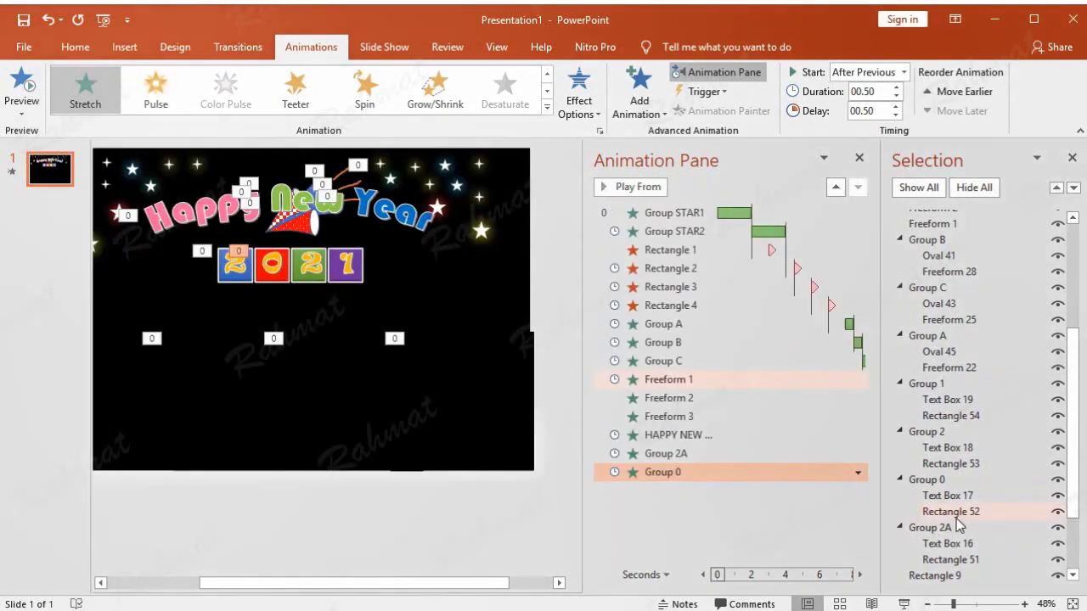
Step: Rename the second "2" box from Group 2 to Group 2B in the Selection pane
scroll(977, 525, down, 1)
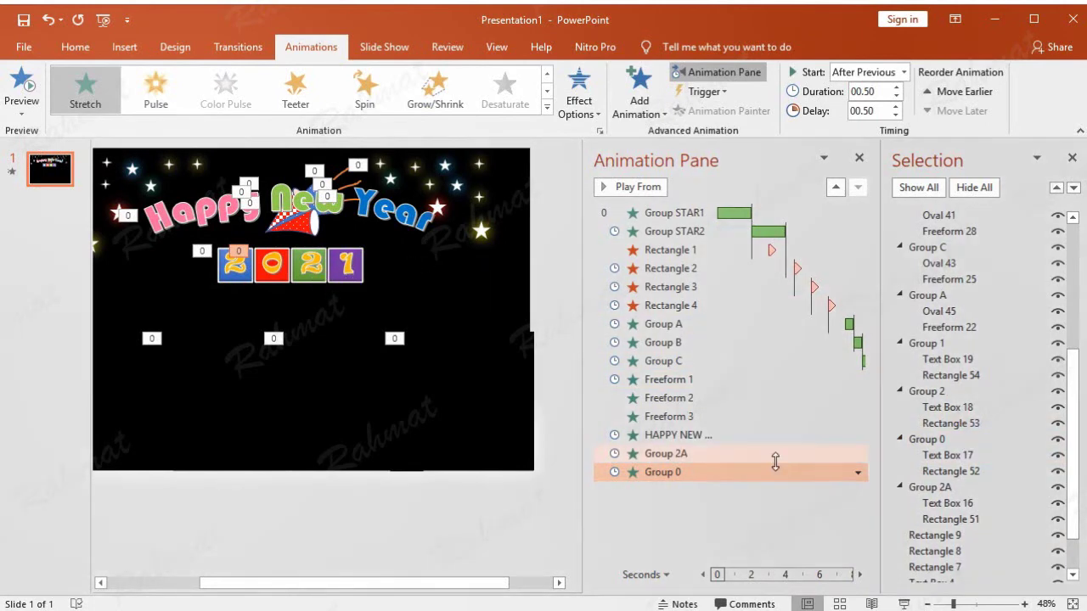
scroll(992, 534, down, 1)
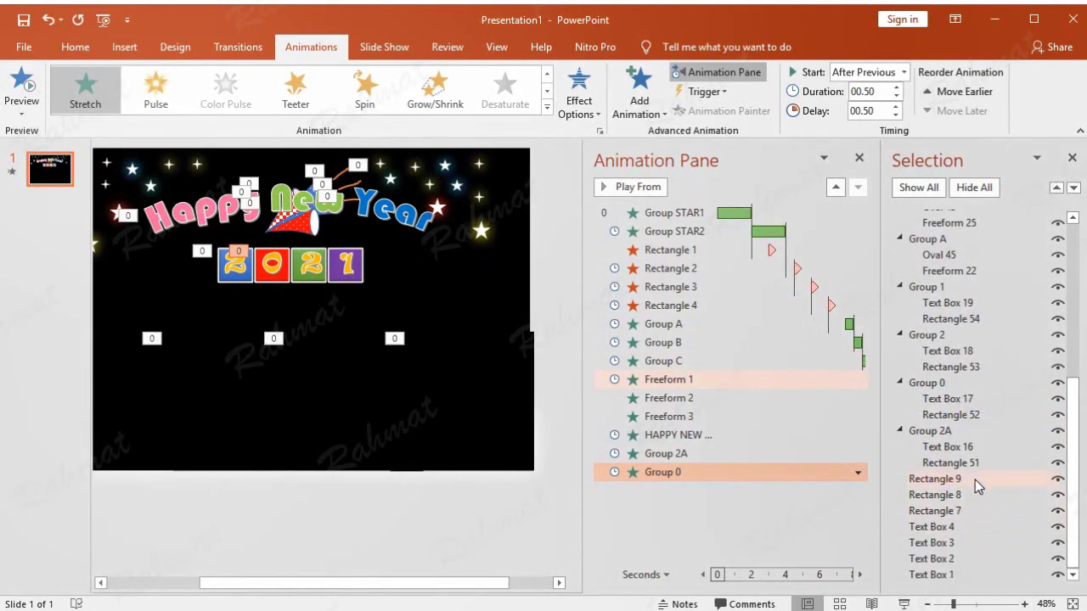
scroll(970, 371, up, 1)
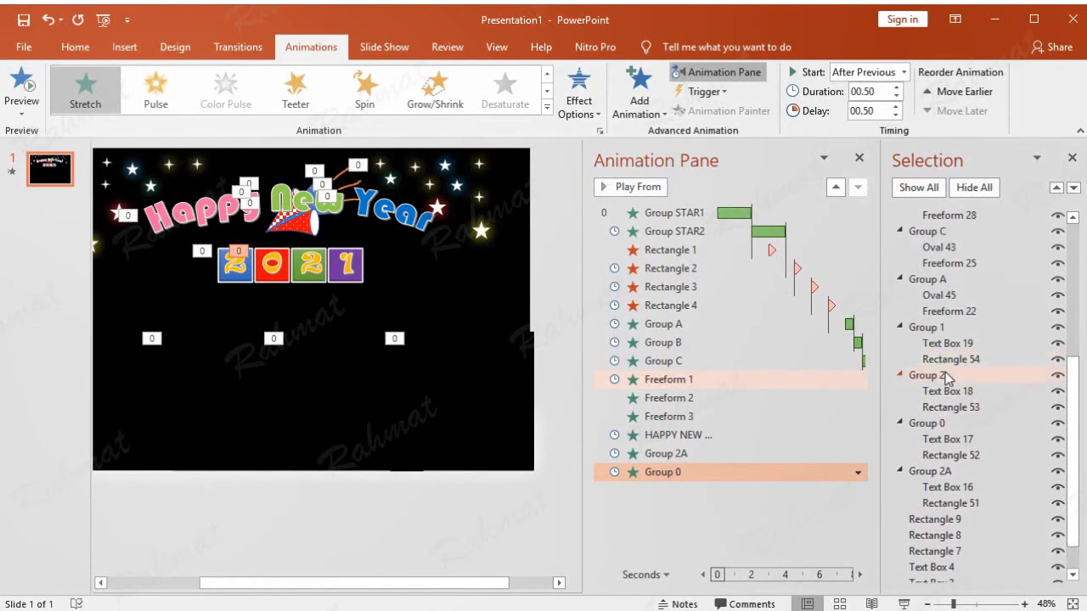
click(947, 376)
click(956, 376)
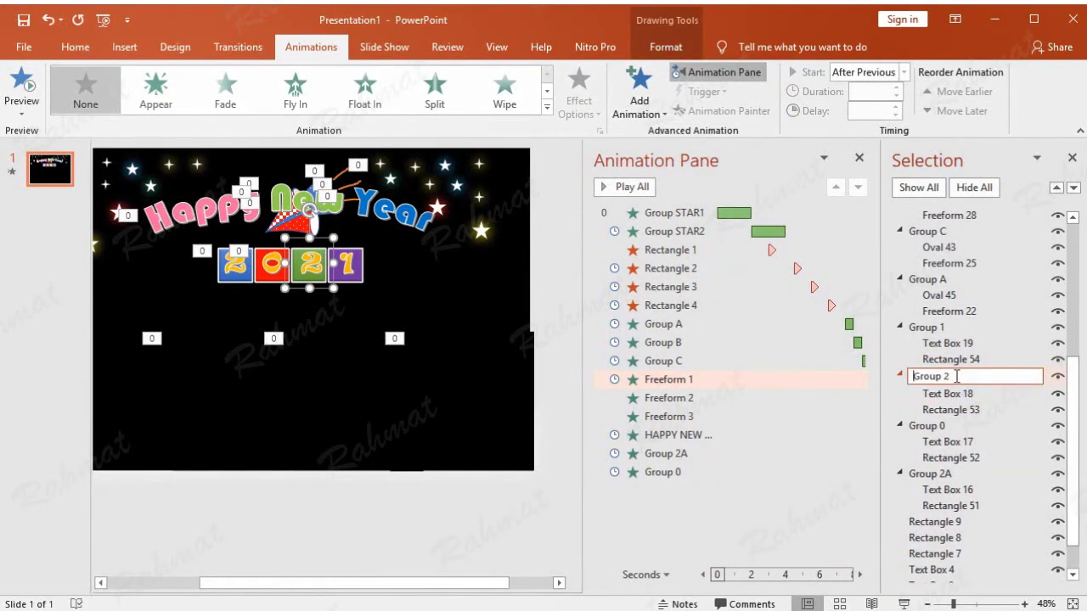
text(B)
key(Return)
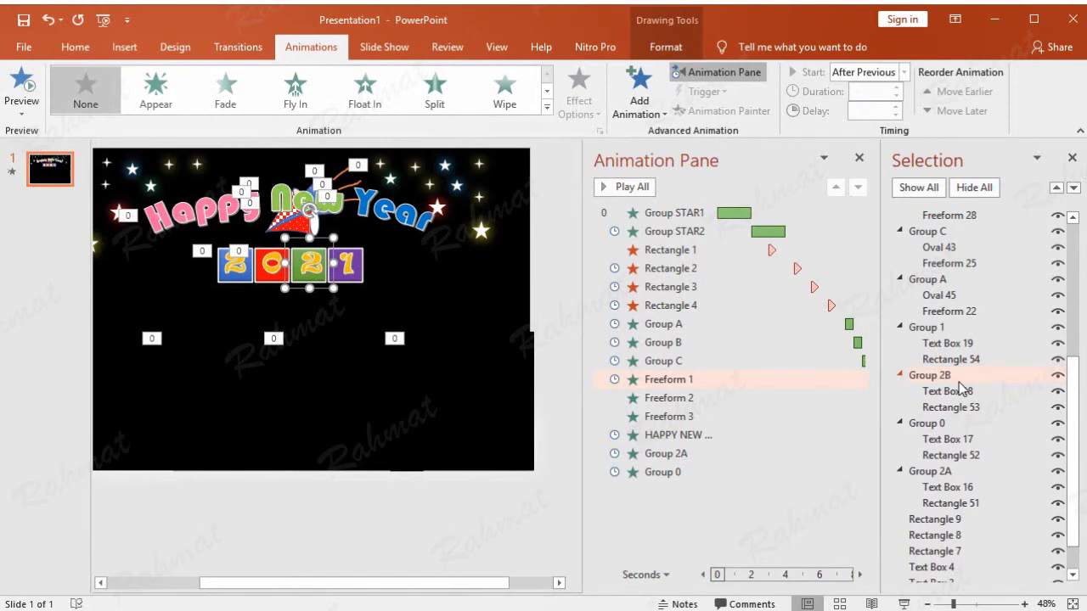
Step: Add a Stretch entrance effect to Group 2B
click(638, 94)
click(654, 549)
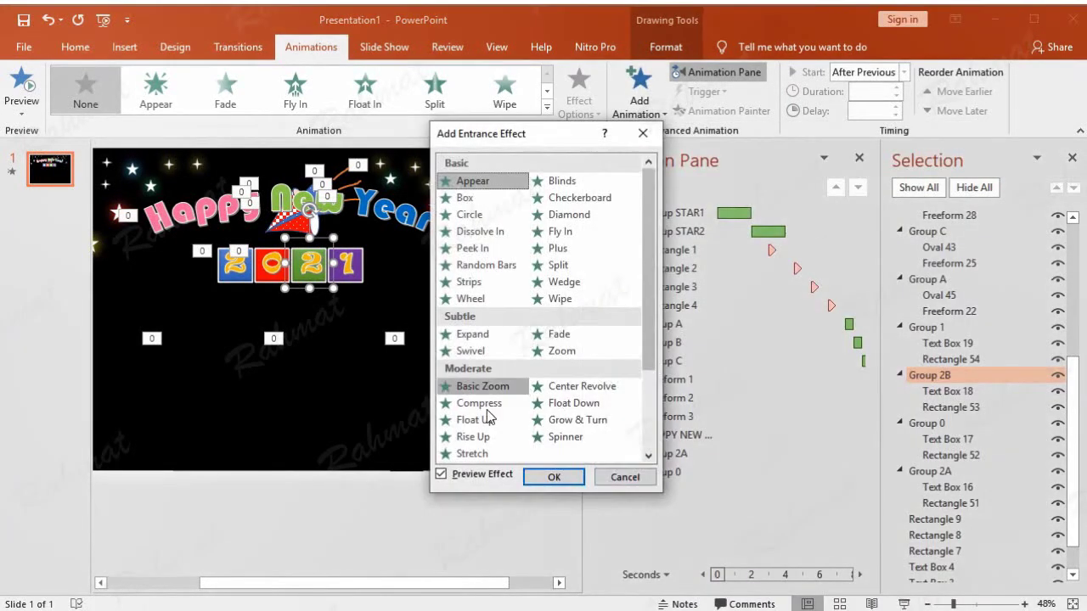
scroll(488, 365, down, 3)
click(474, 335)
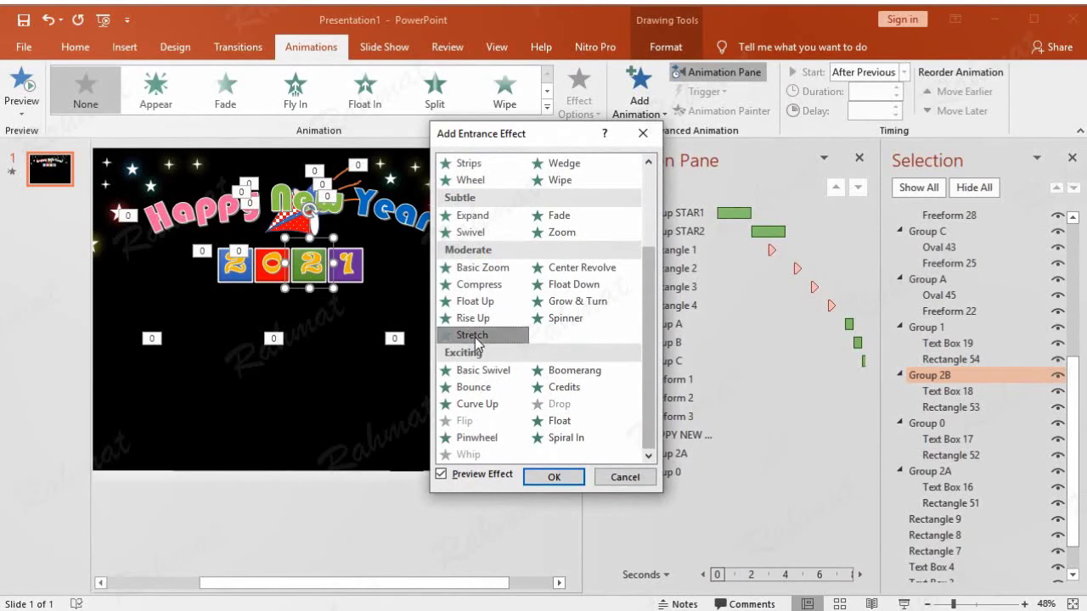
click(553, 477)
Step: Time Group 2B's Stretch to start After Previous with a 0.5-second delay
click(857, 491)
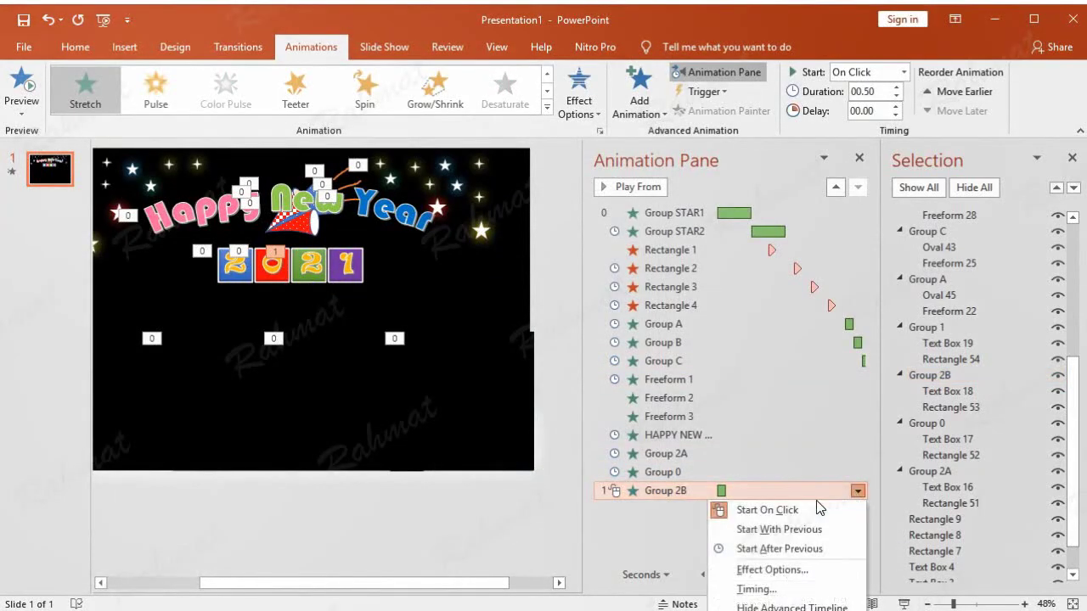
click(754, 589)
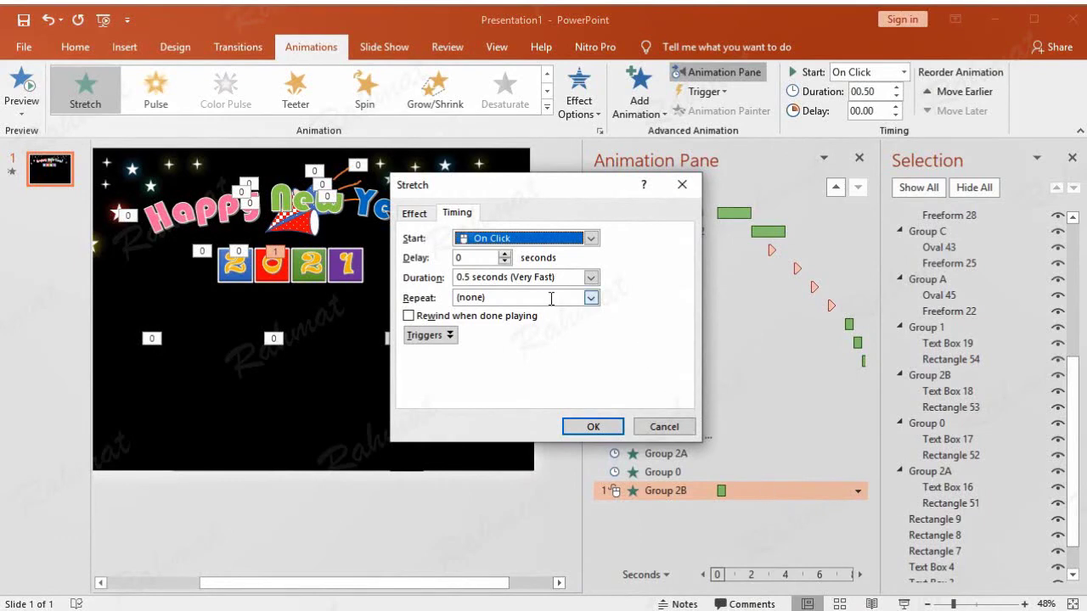
click(527, 238)
click(519, 289)
click(505, 253)
click(604, 427)
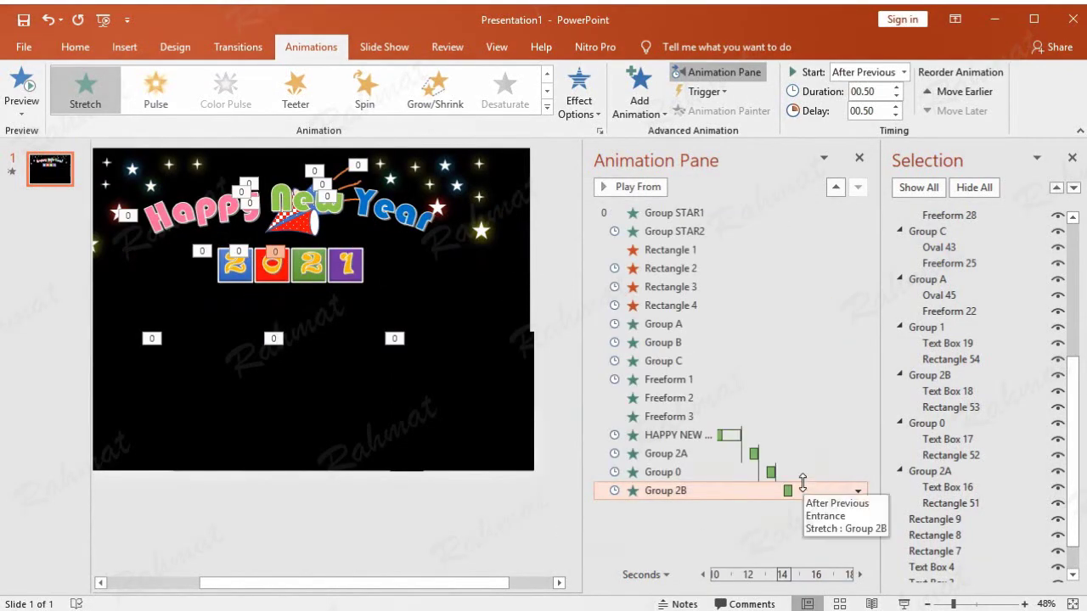
click(953, 330)
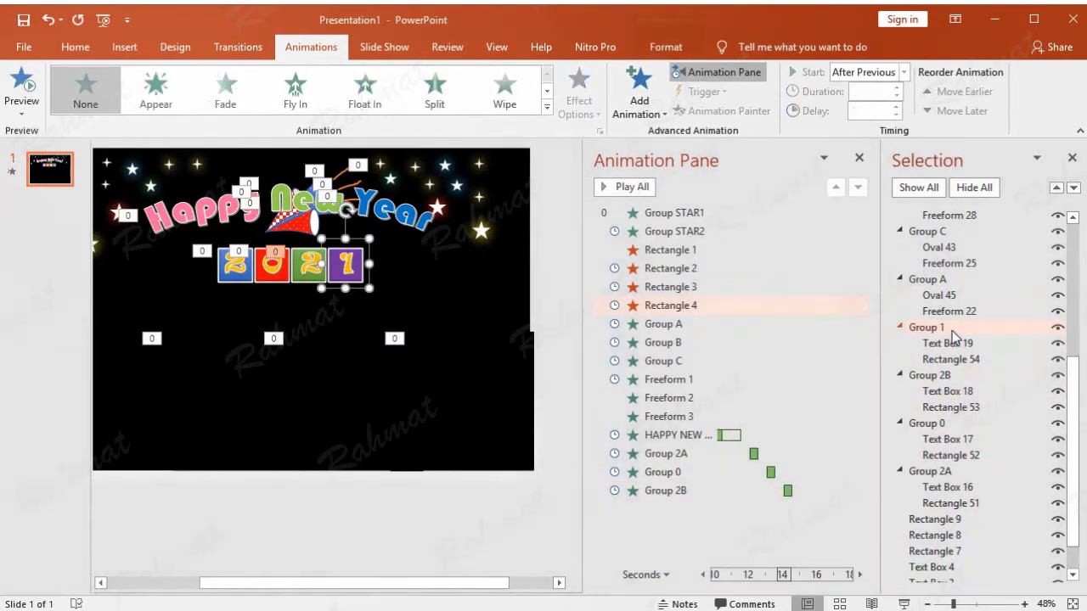
Step: Add a Stretch entrance effect to the purple "1" box, Group 1
click(638, 93)
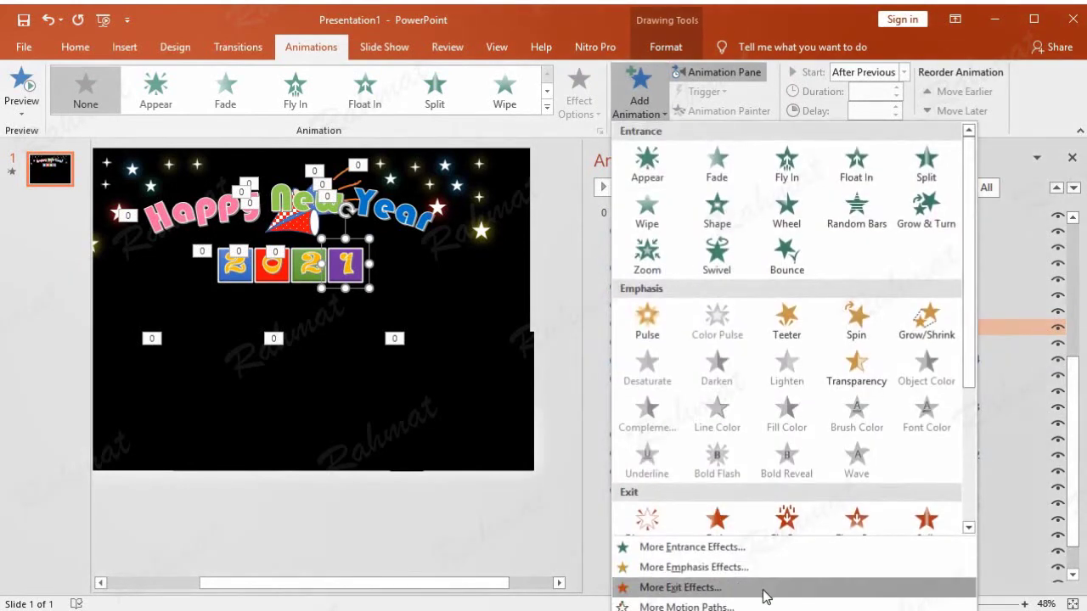
click(734, 550)
click(480, 453)
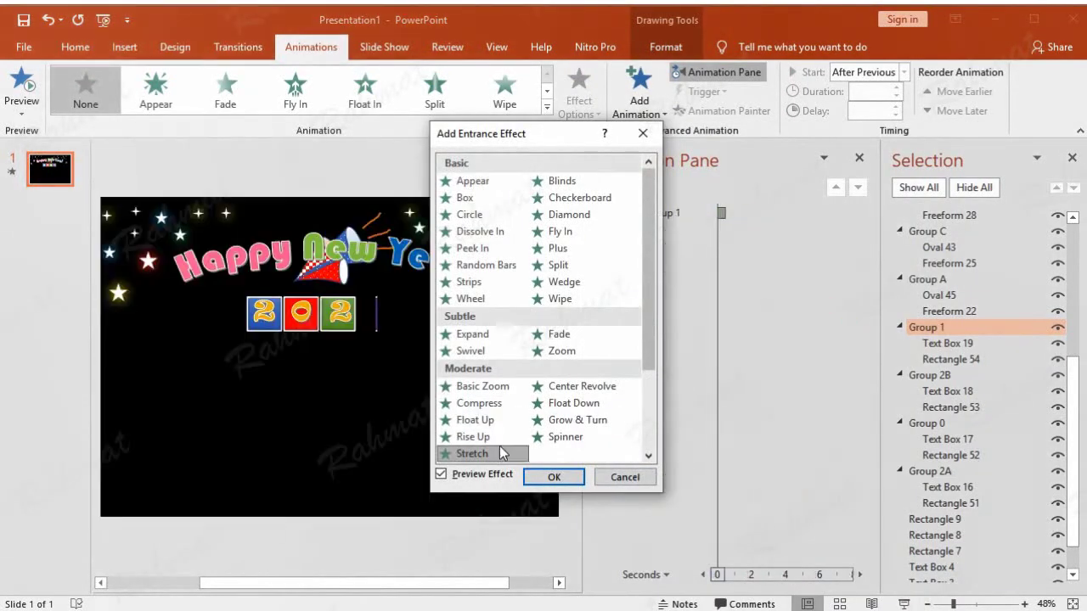
click(553, 477)
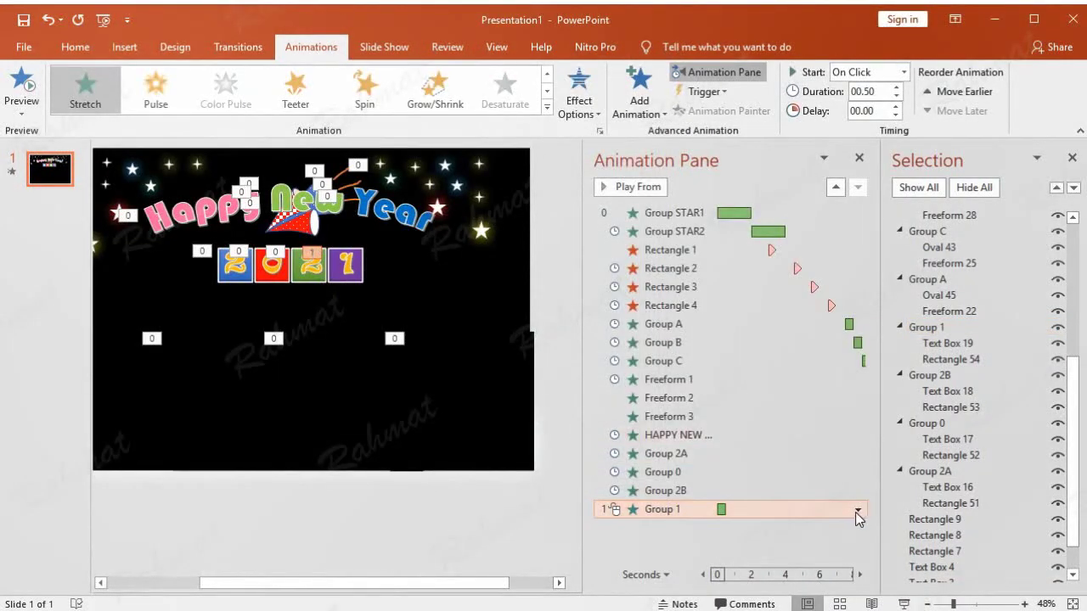
Step: Time Group 1's Stretch to start After Previous with a 0.5-second delay
click(857, 509)
click(803, 456)
click(518, 239)
click(516, 285)
click(506, 255)
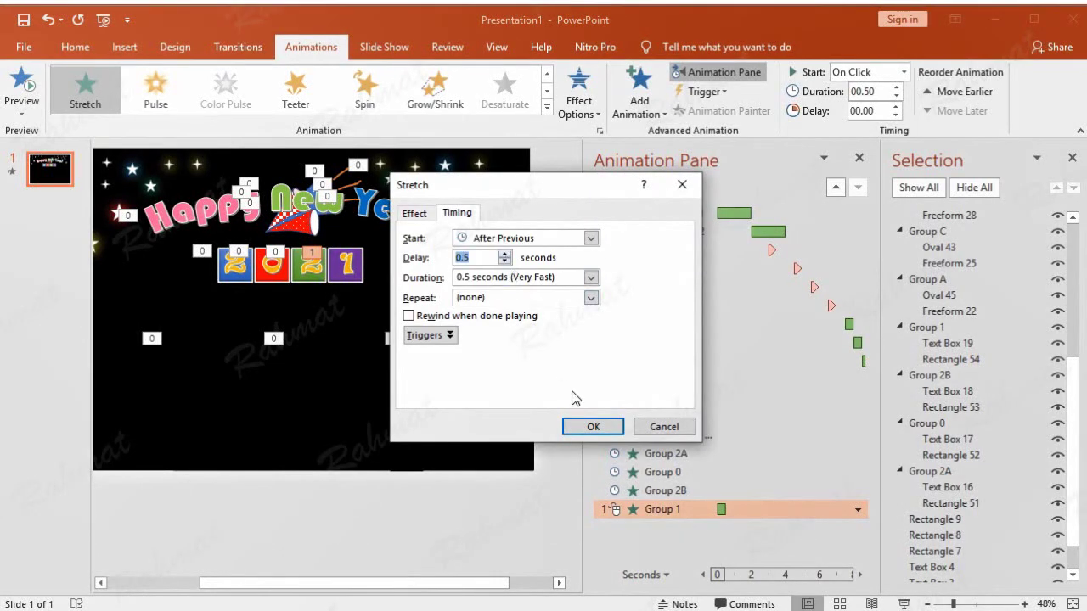
click(592, 426)
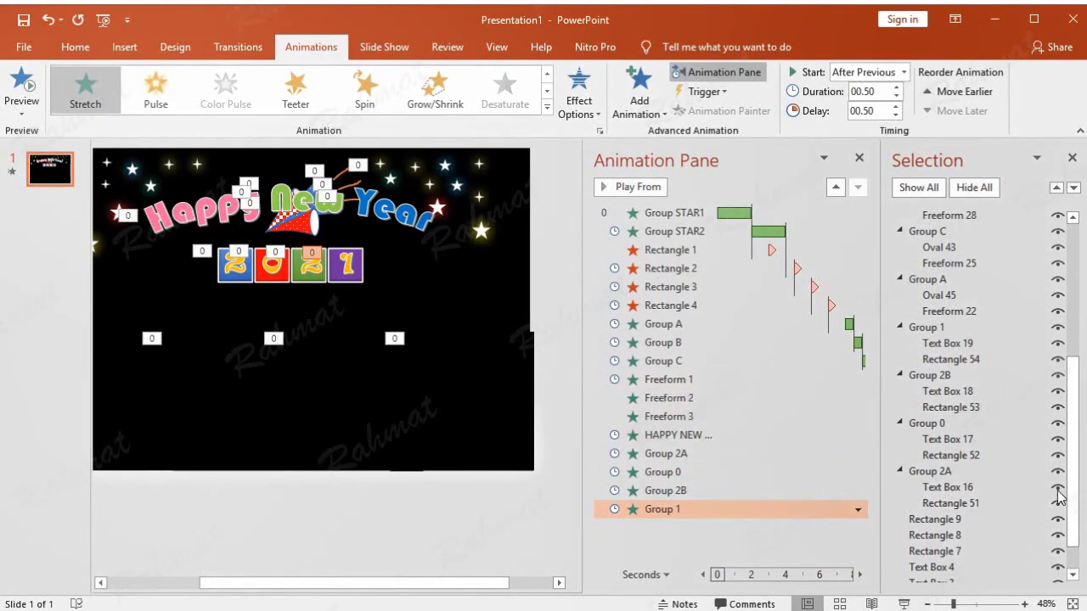
click(961, 471)
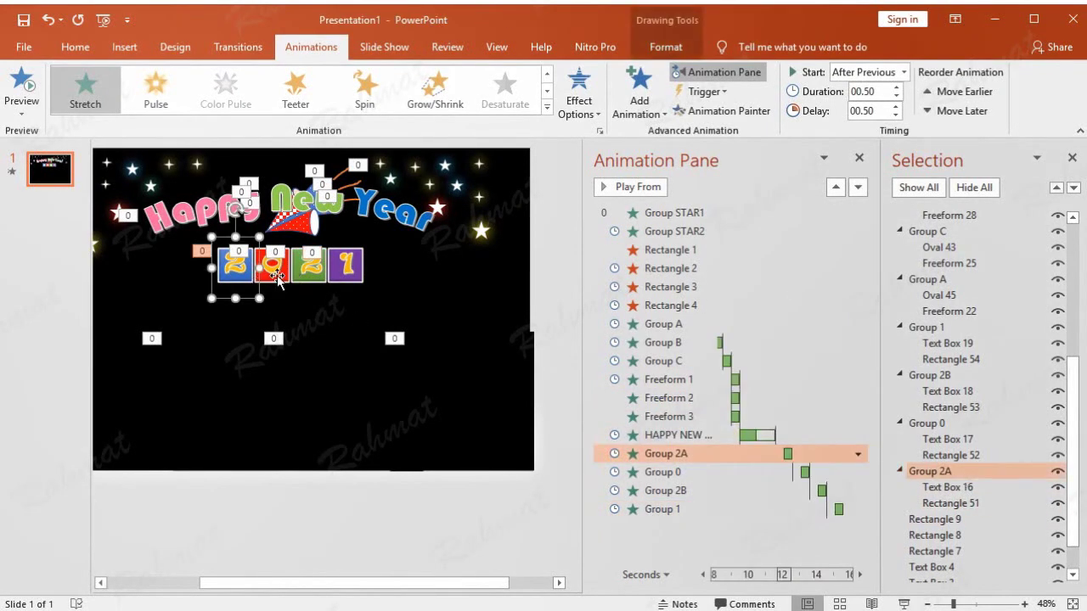
Step: Add a Pulse emphasis effect to the blue "2" box, Group 2A
click(638, 94)
click(683, 566)
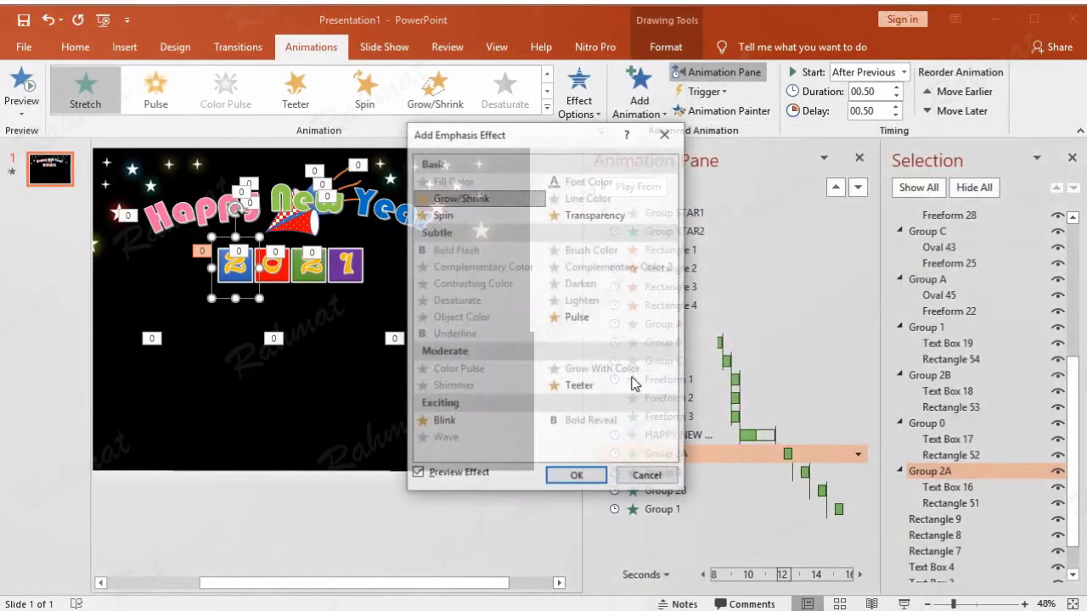
click(567, 316)
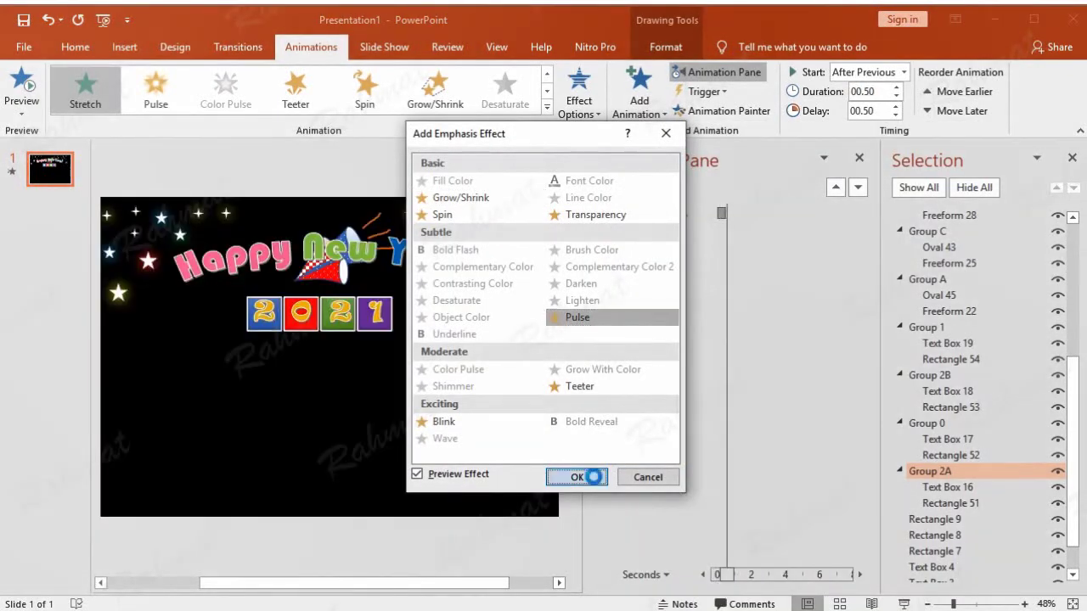
click(592, 477)
Step: Set Group 2A's Pulse to start After Previous
click(857, 527)
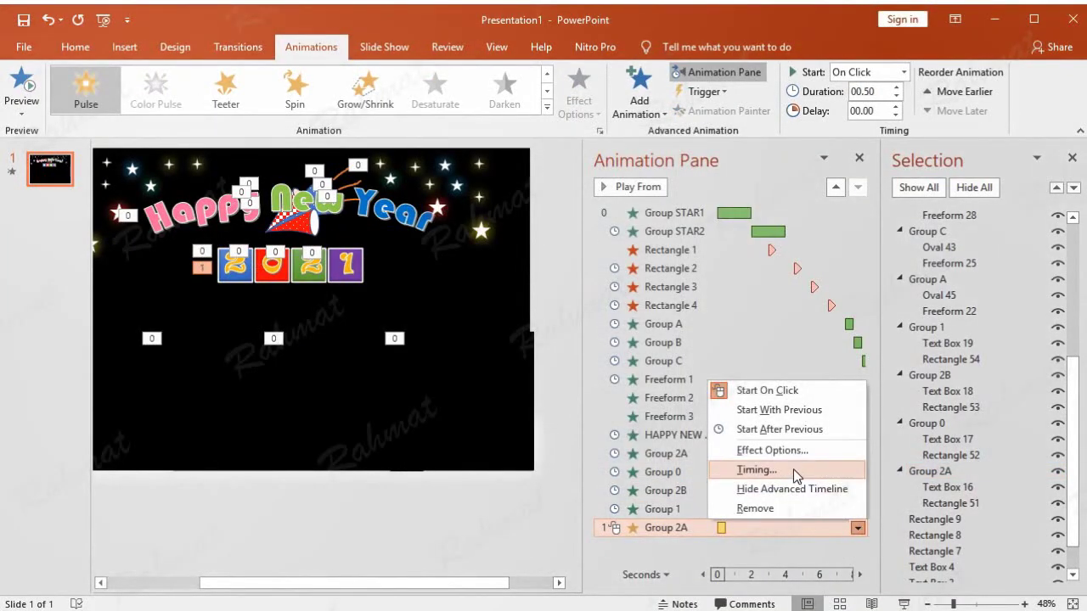
click(796, 473)
click(517, 237)
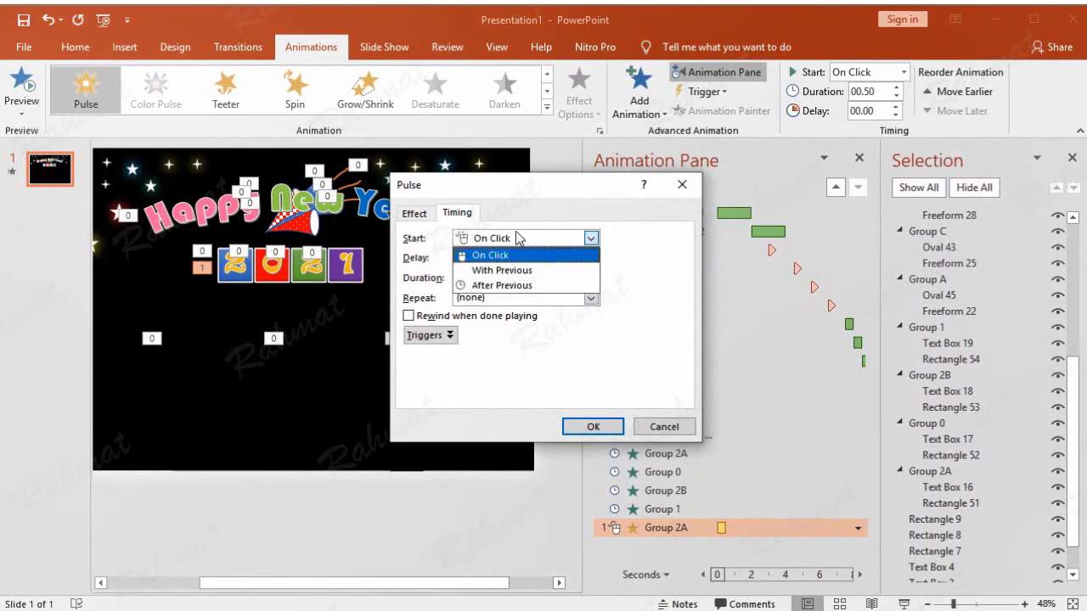
click(511, 284)
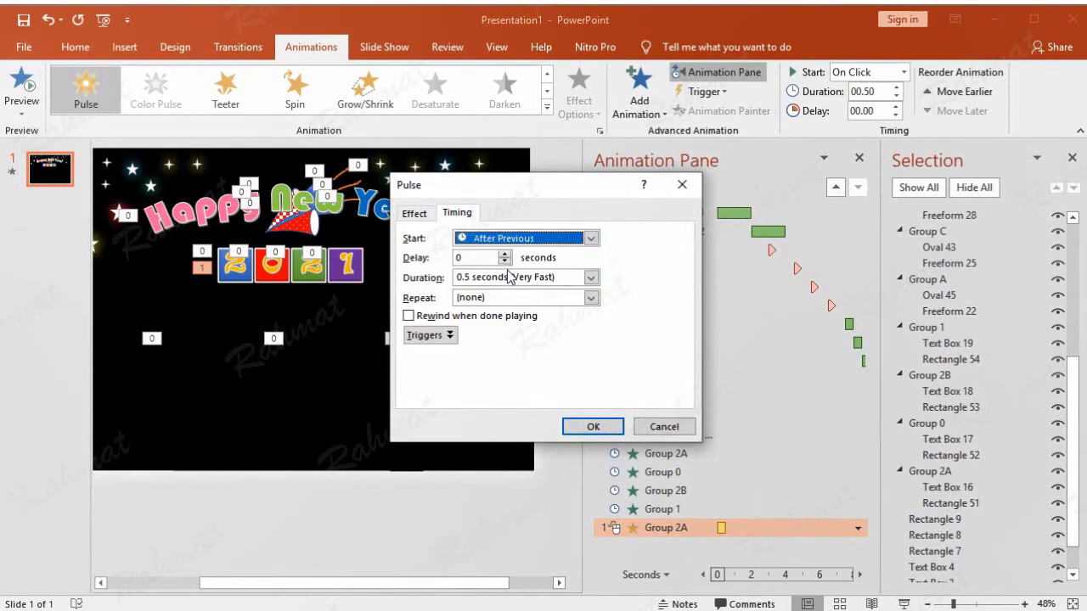
click(612, 435)
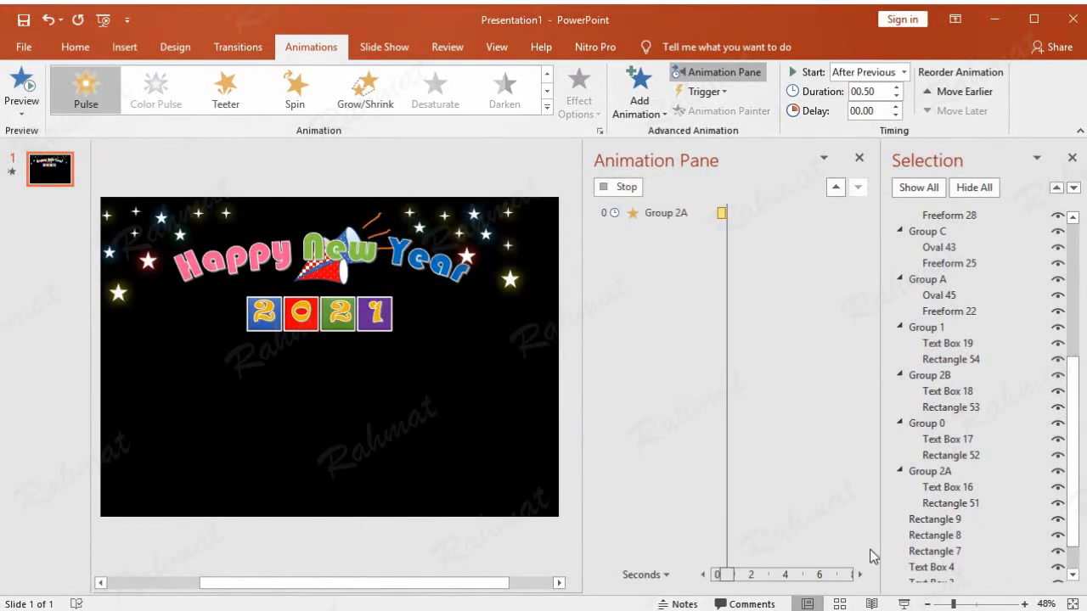
click(930, 423)
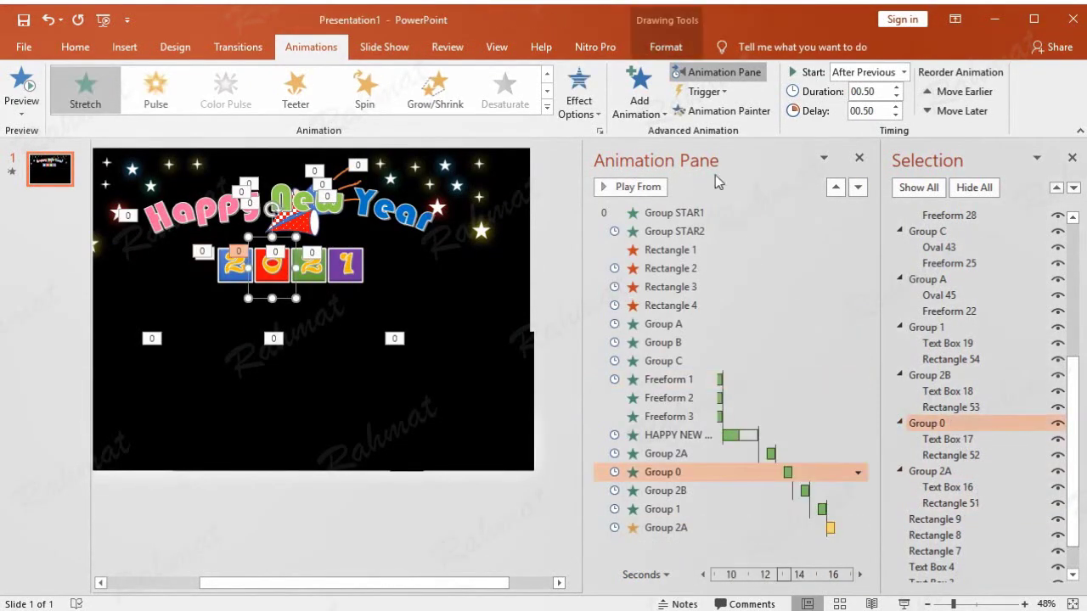
Step: Add a Pulse emphasis effect to the red "0" box, Group 0
click(639, 93)
click(692, 567)
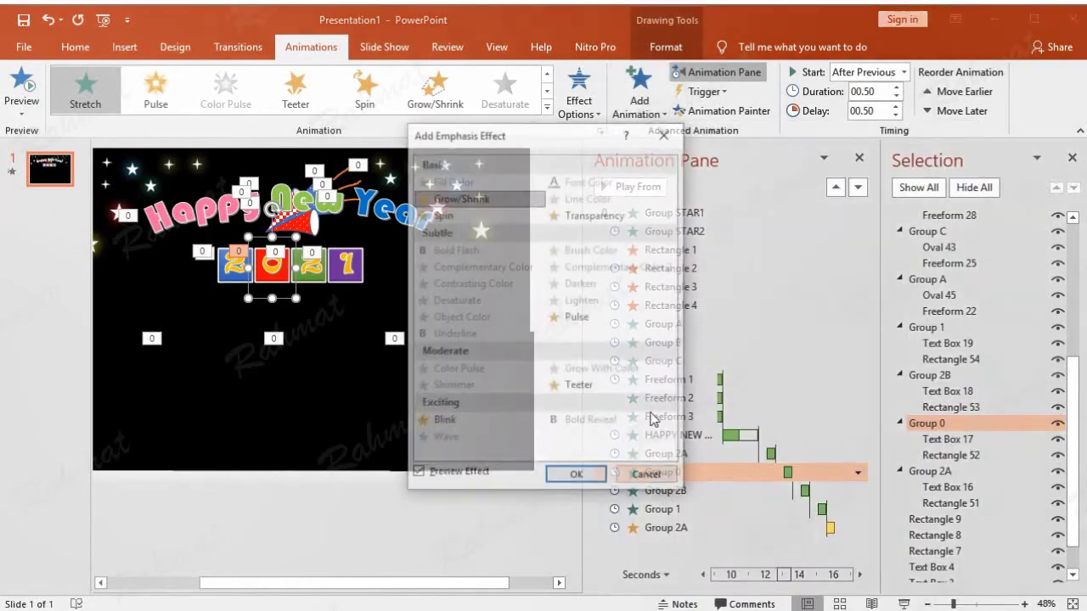
click(577, 317)
click(577, 477)
Step: Set Group 0's Pulse to start After Previous
click(857, 547)
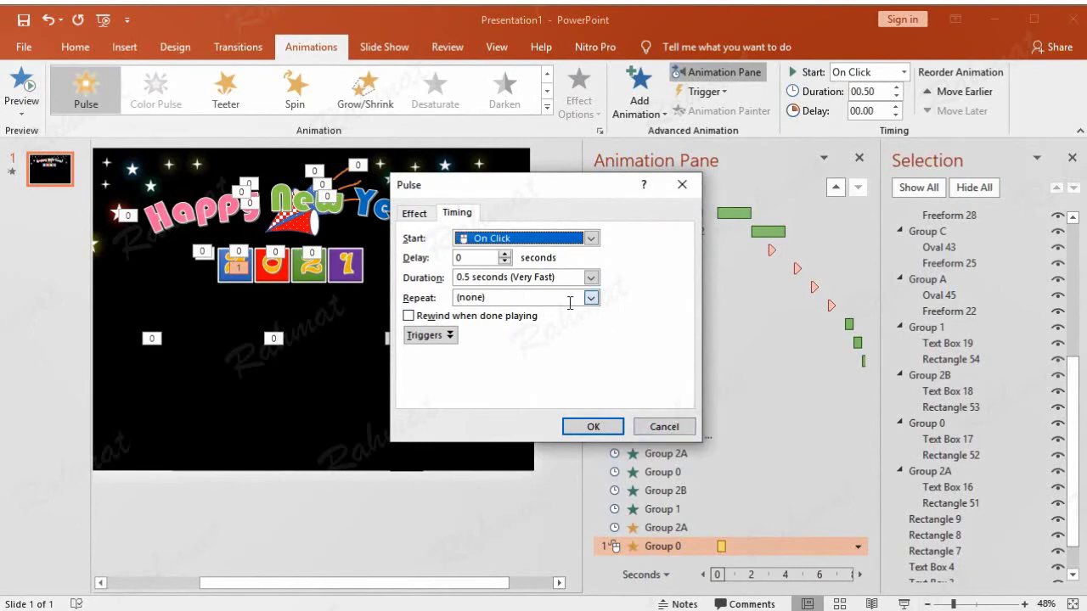
click(591, 238)
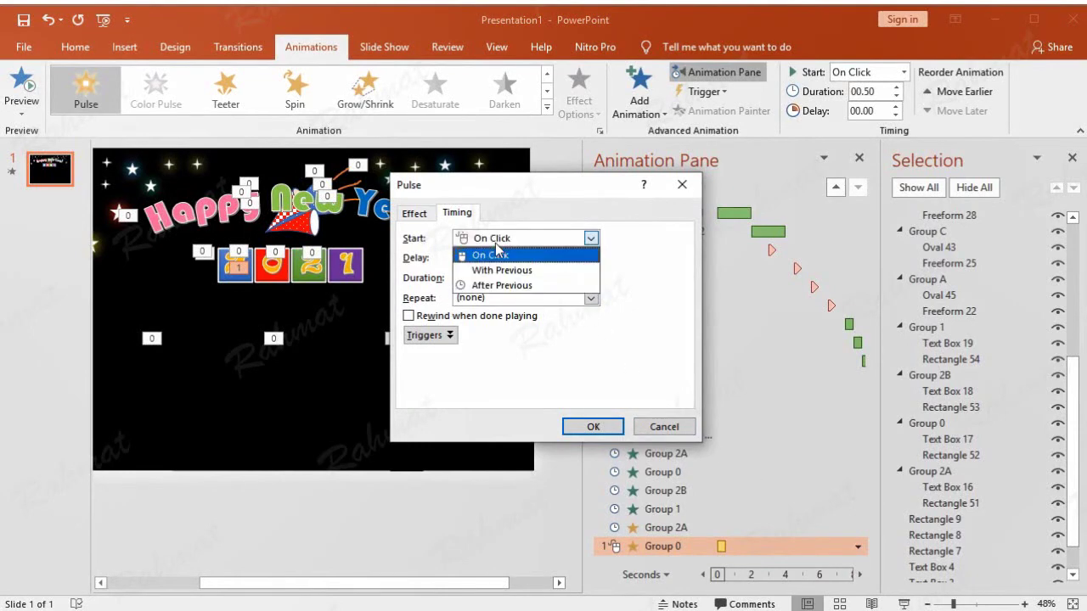
click(512, 285)
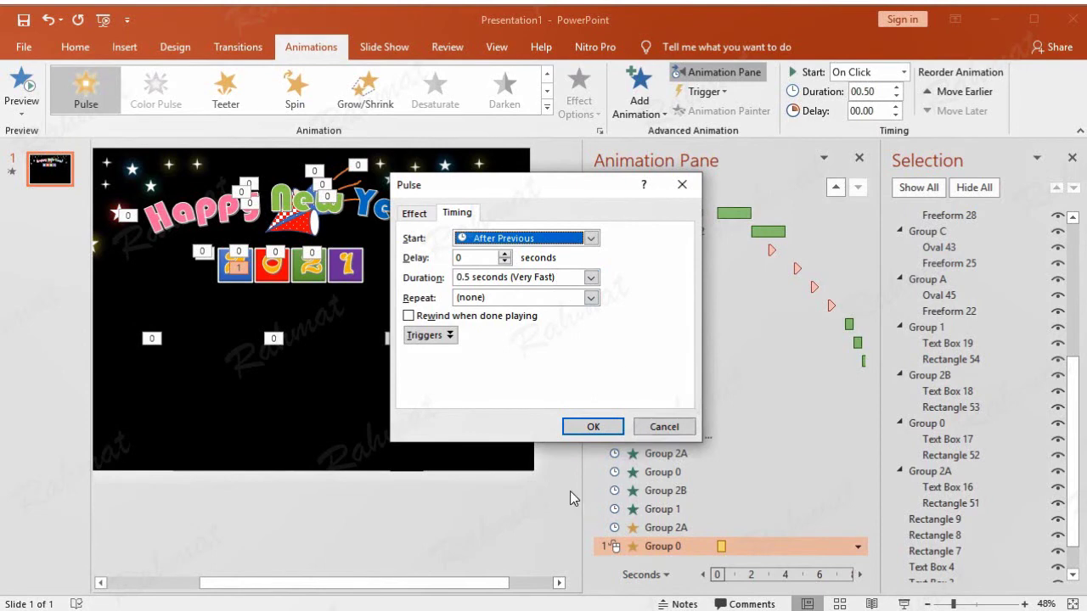
click(418, 214)
click(457, 213)
click(593, 428)
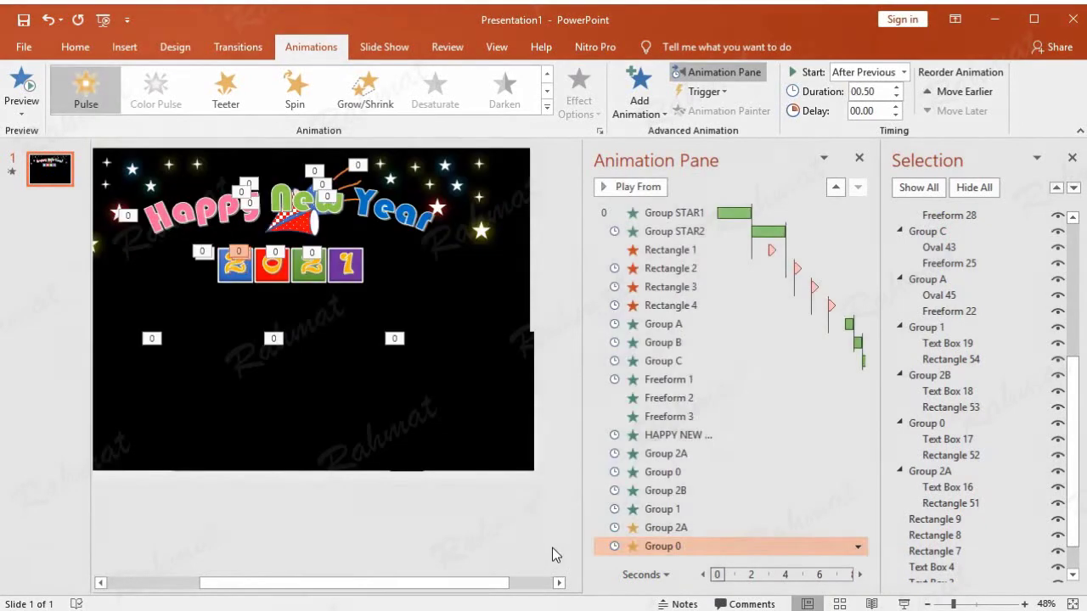
Step: Give the green "2" box, Group 2B, a Pulse emphasis starting After Previous
click(970, 377)
click(638, 100)
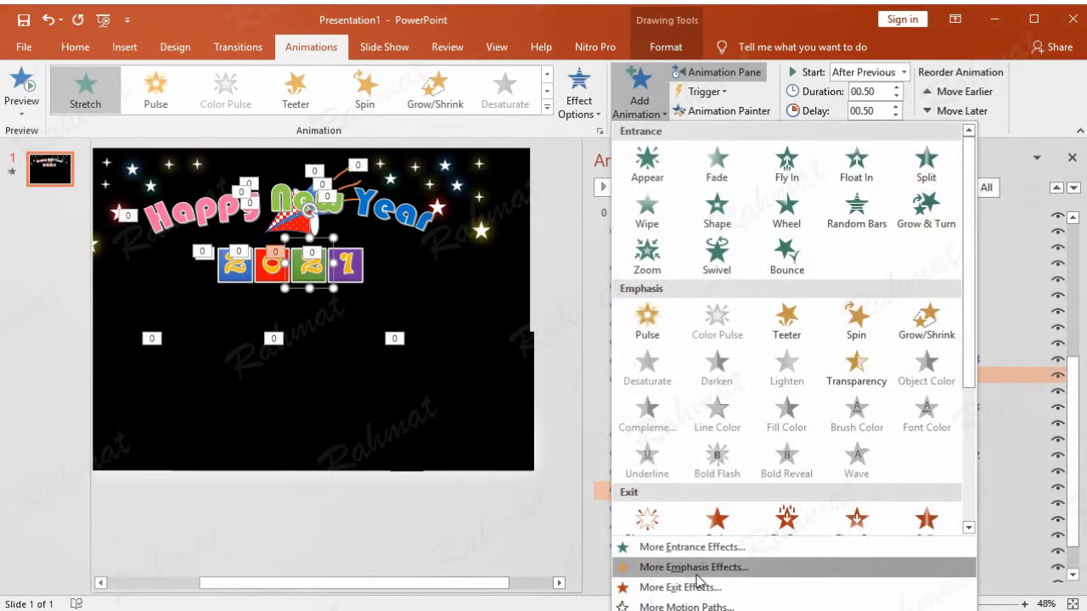
click(698, 567)
click(594, 318)
click(593, 475)
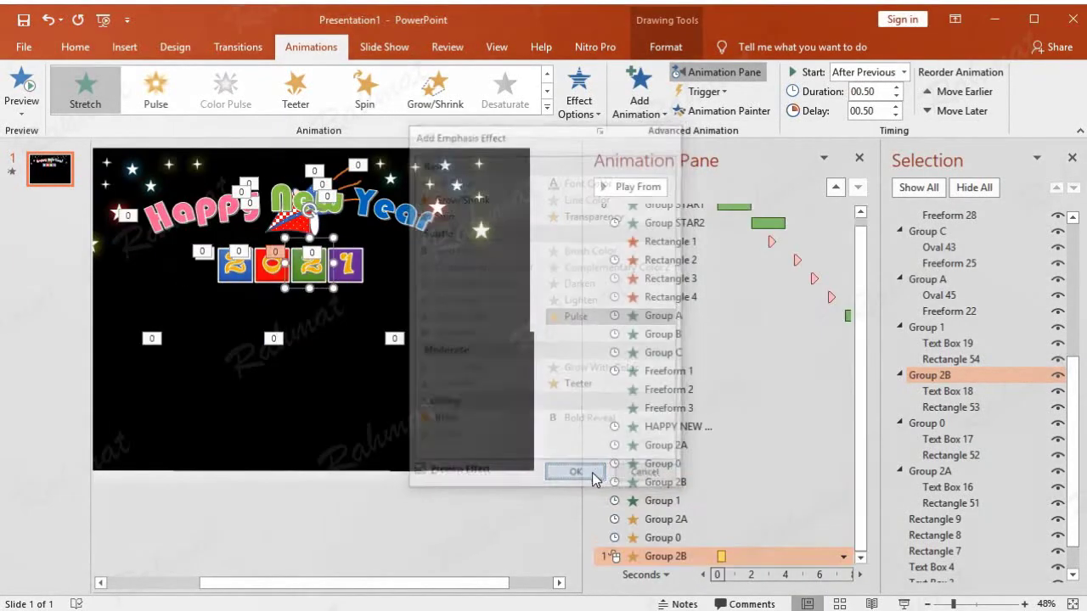
click(842, 557)
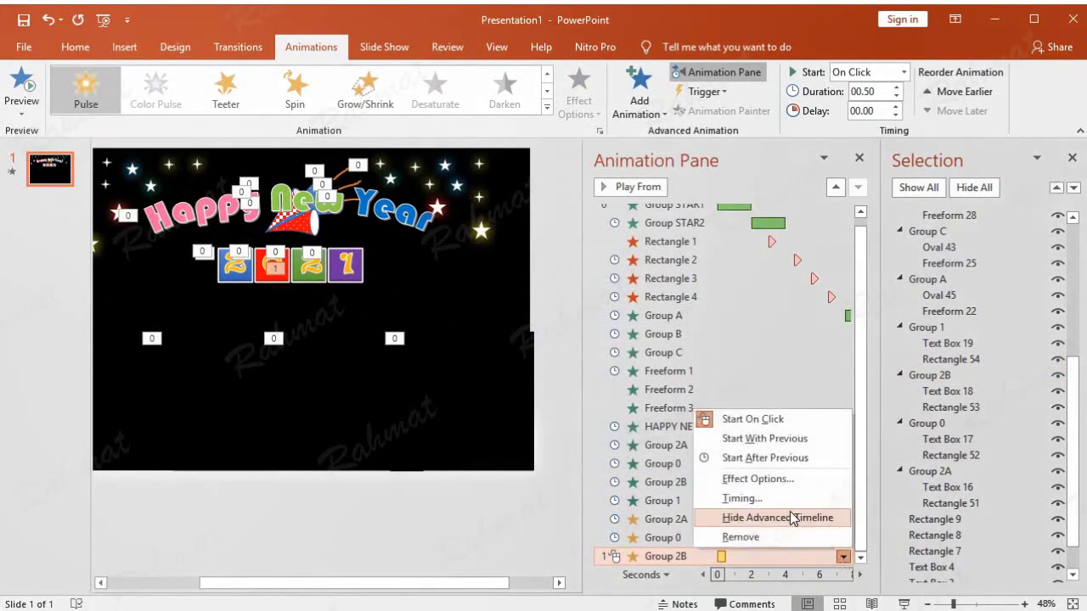
click(788, 497)
click(489, 239)
click(504, 285)
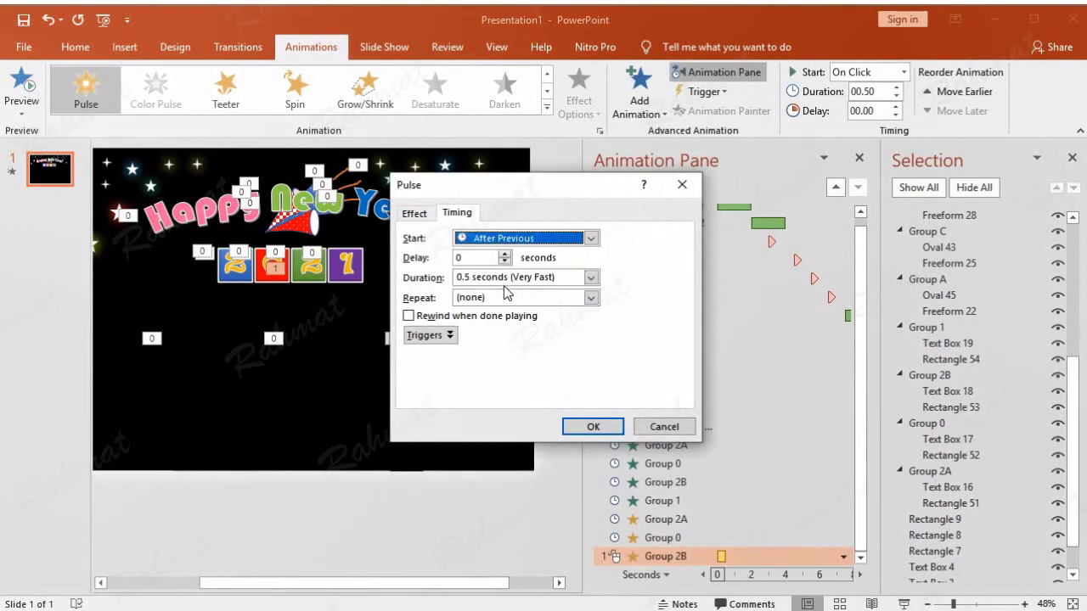
click(592, 426)
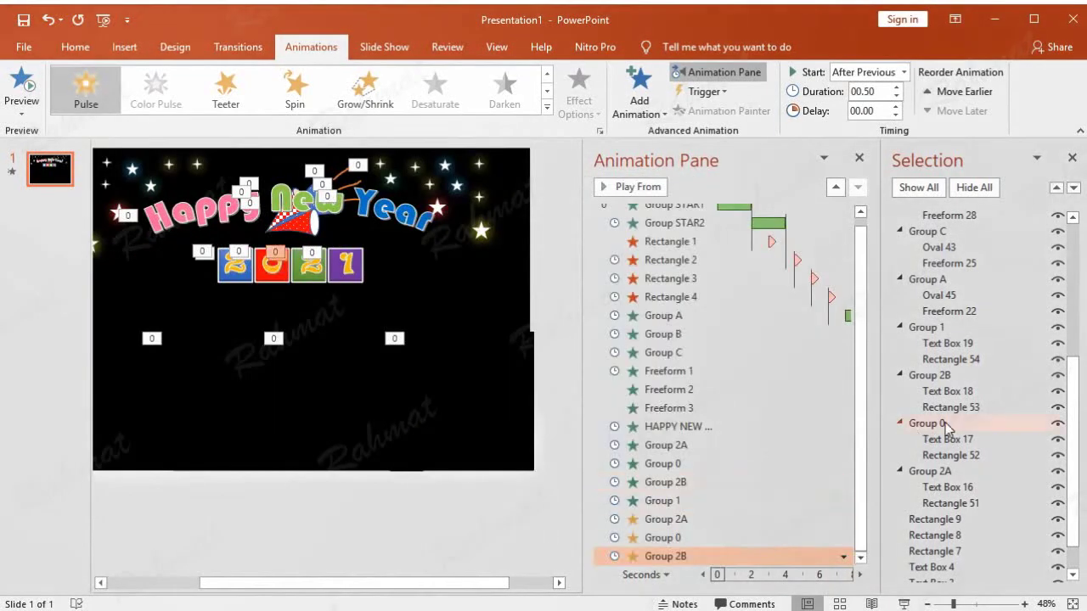
Step: Give the purple "1" box, Group 1, a Pulse emphasis starting After Previous
click(940, 327)
click(640, 100)
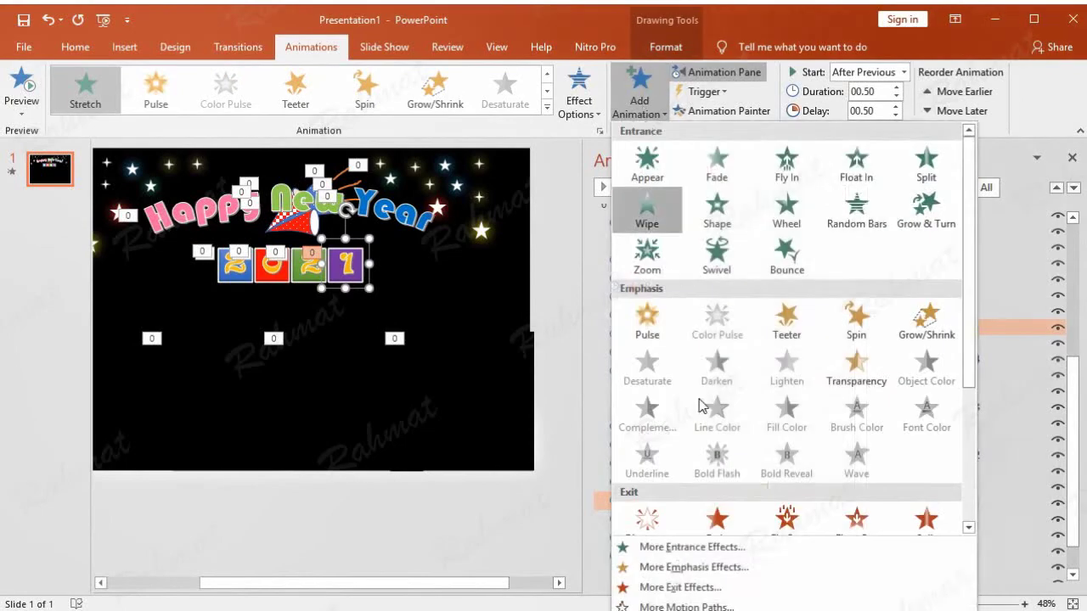
click(708, 569)
click(598, 317)
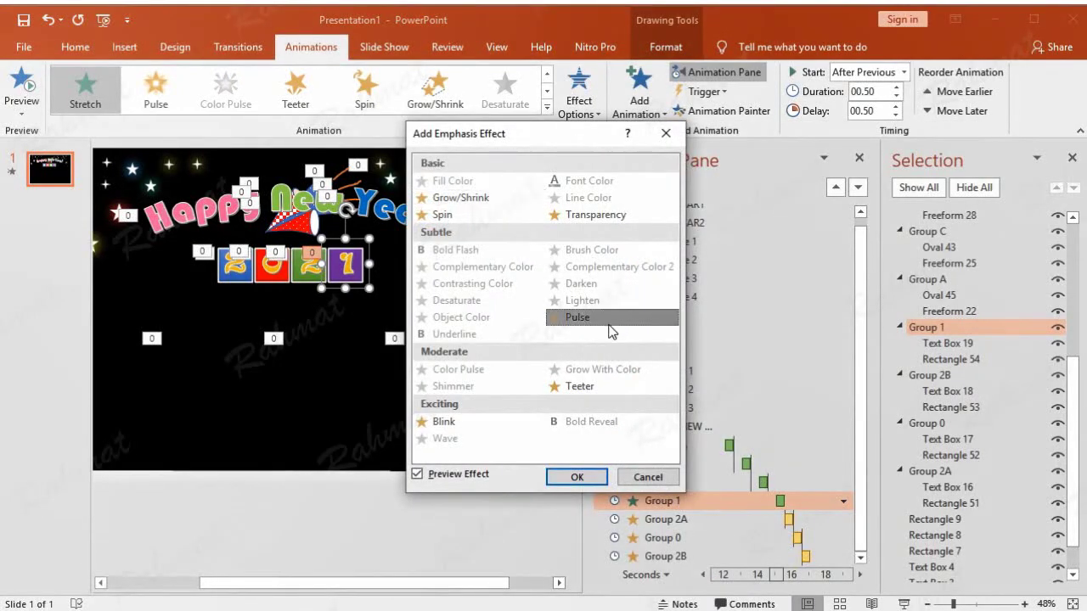
click(576, 477)
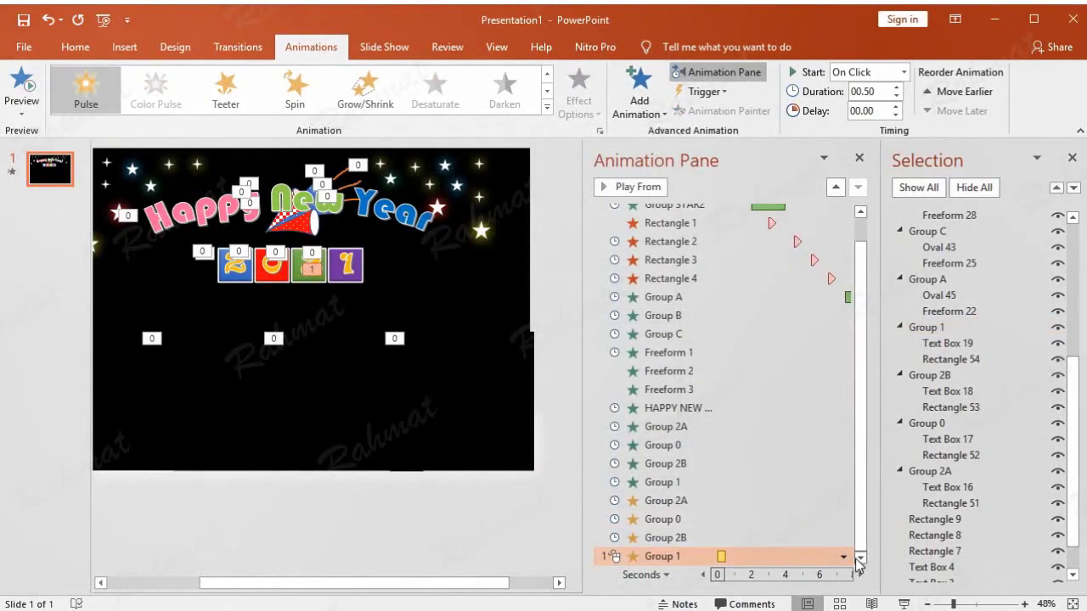
click(843, 556)
click(811, 500)
click(517, 238)
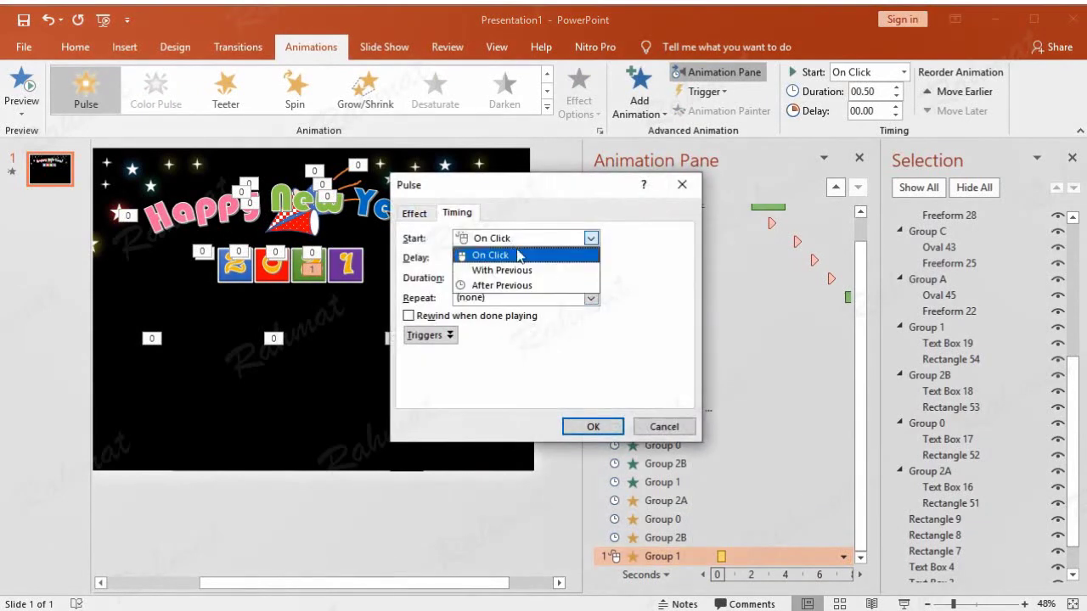
click(524, 281)
click(592, 427)
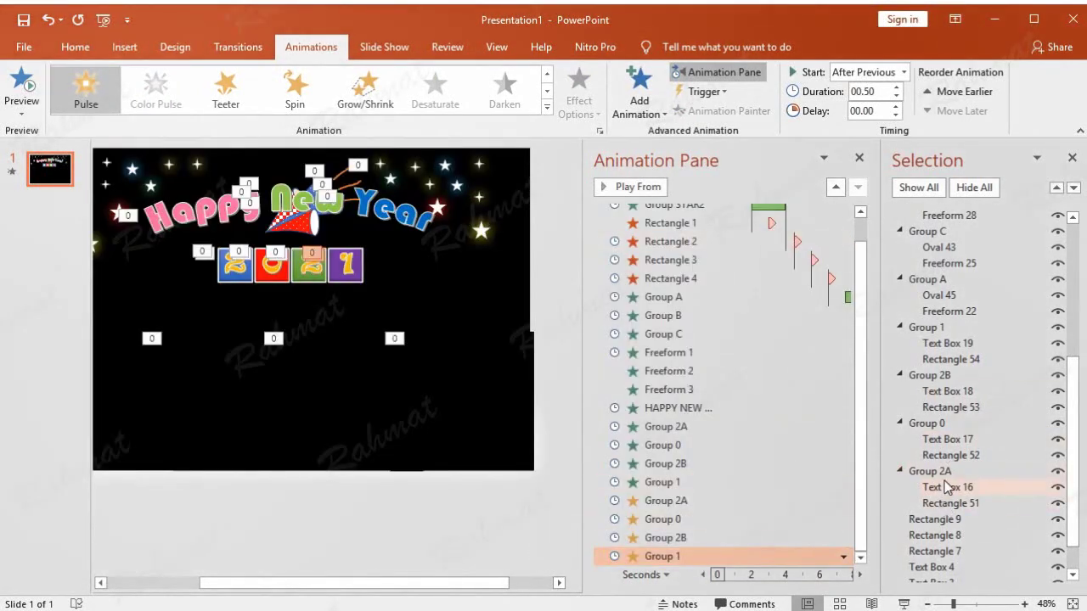
click(945, 486)
Step: Add a second Pulse emphasis to the blue "2" box, Group 2A
click(640, 106)
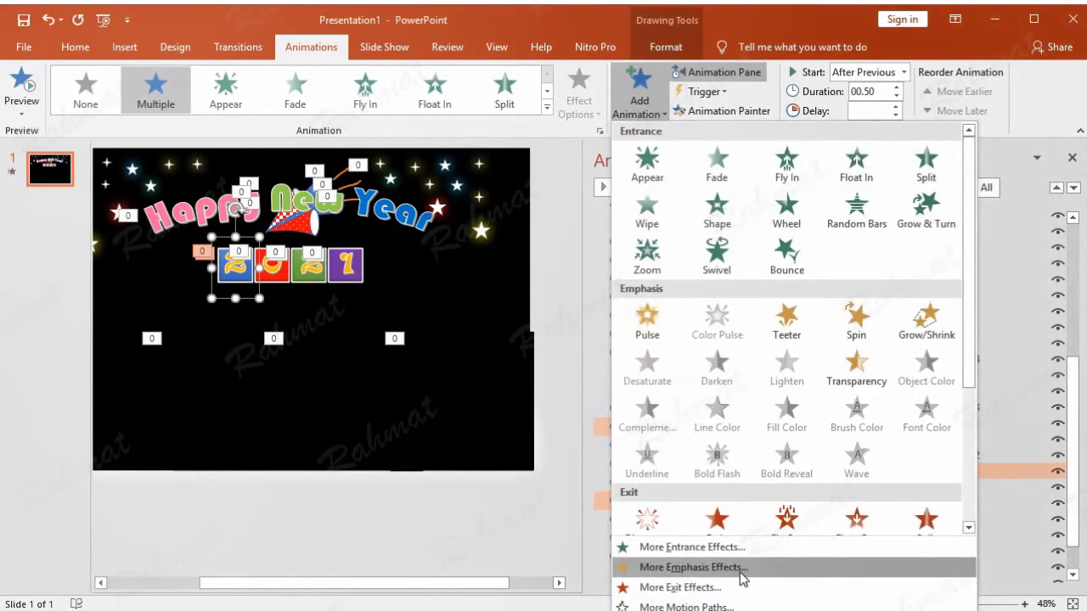
click(735, 567)
click(645, 317)
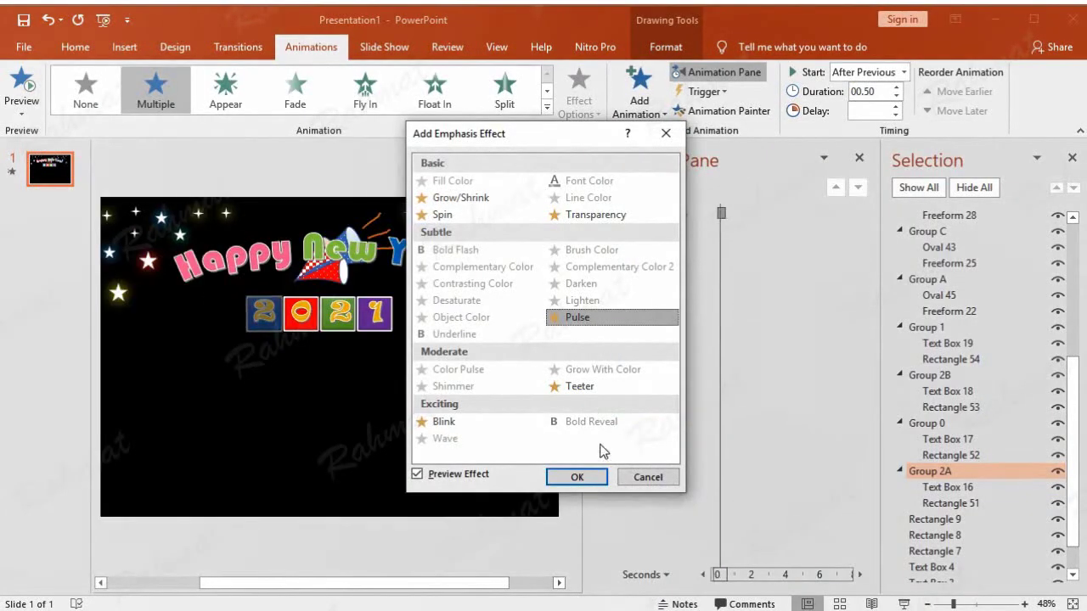
click(576, 477)
Step: Set Group 2A's new Pulse to start After Previous
click(842, 556)
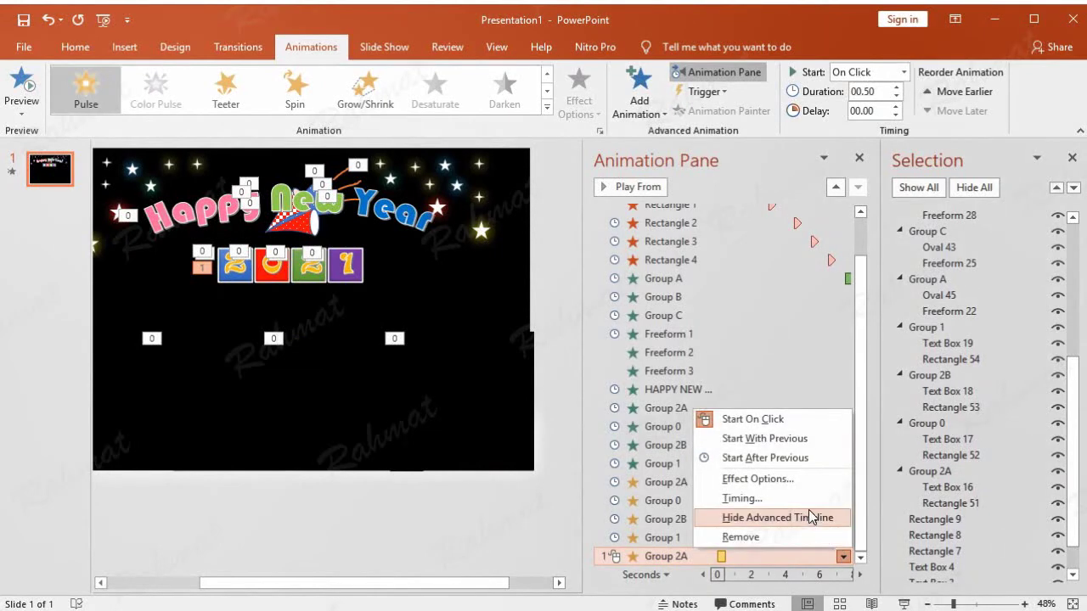
click(741, 499)
click(544, 238)
click(533, 284)
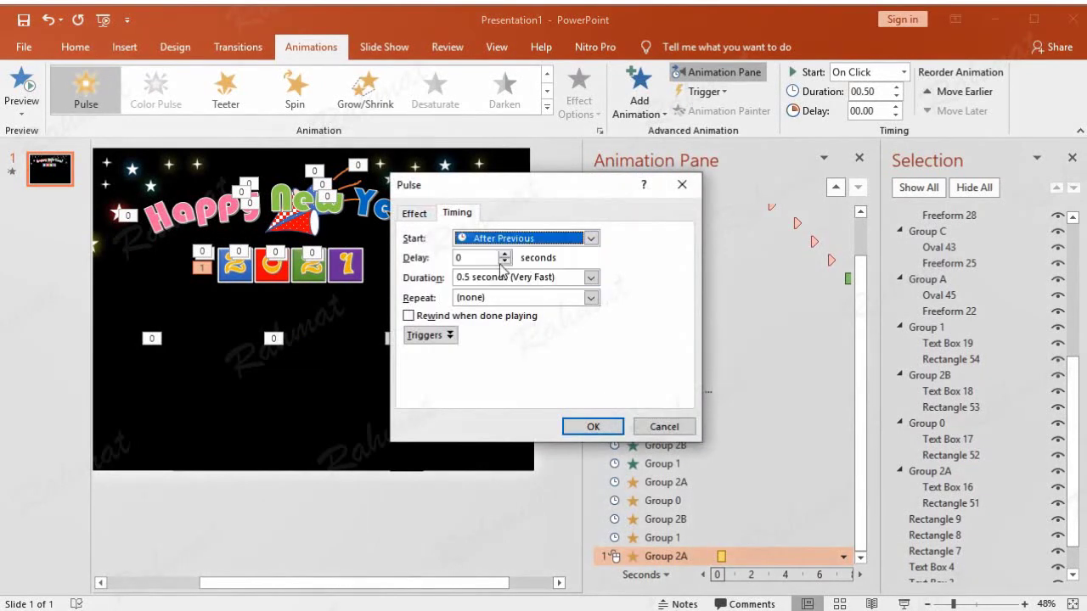
click(593, 426)
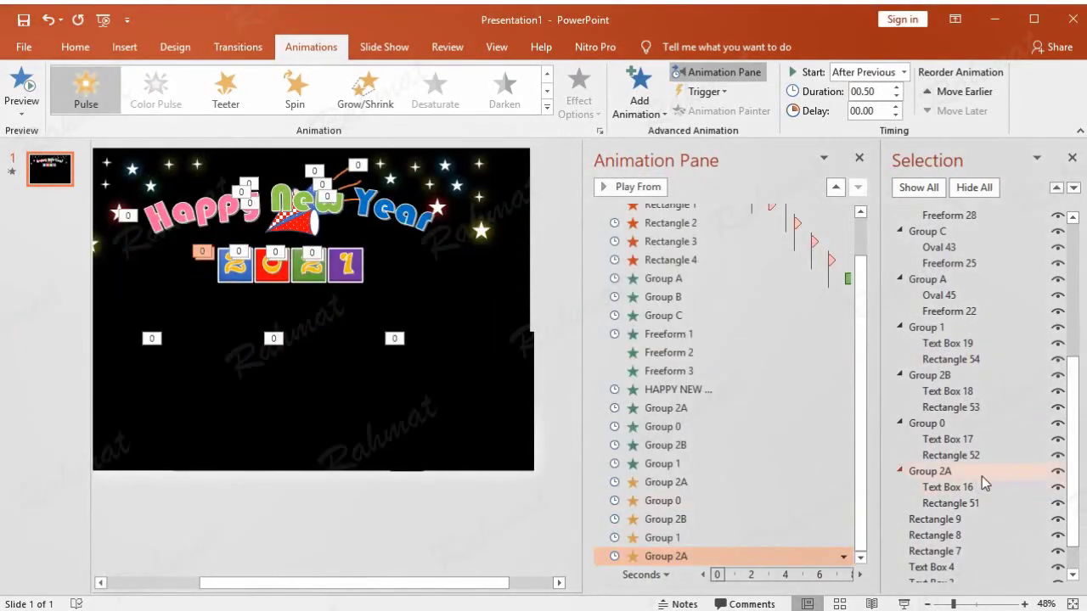
click(949, 423)
click(638, 100)
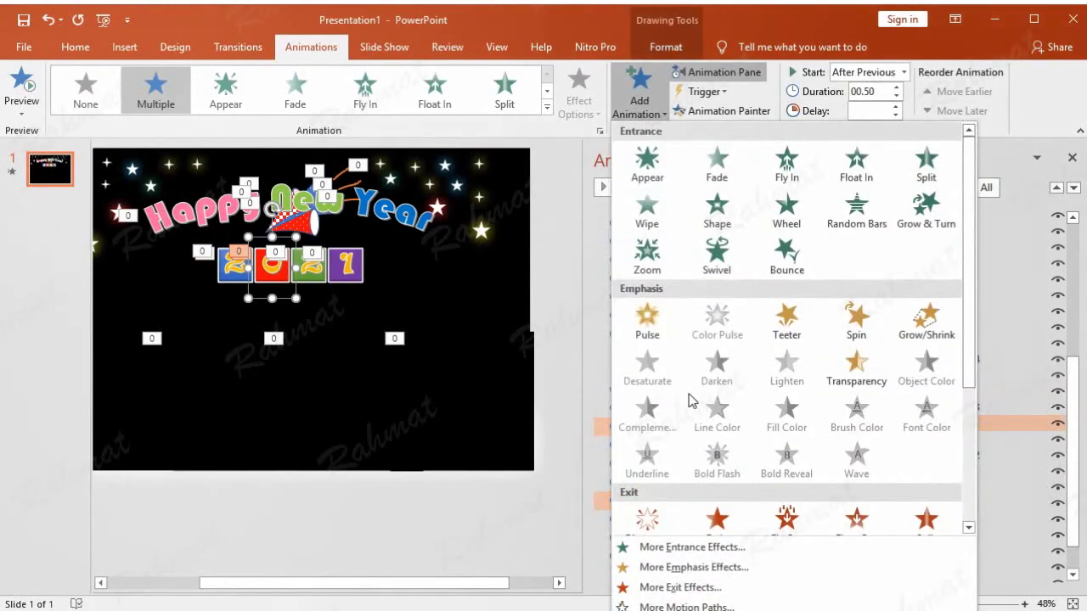
Step: Give Group 0 a second Pulse emphasis starting After Previous
click(679, 569)
click(594, 318)
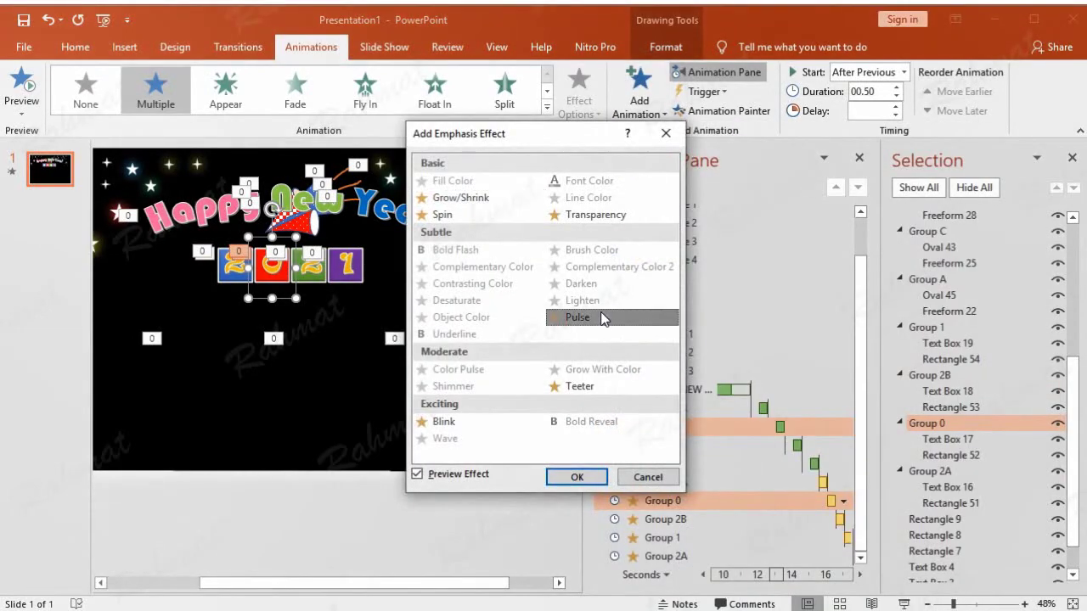
click(574, 475)
click(843, 556)
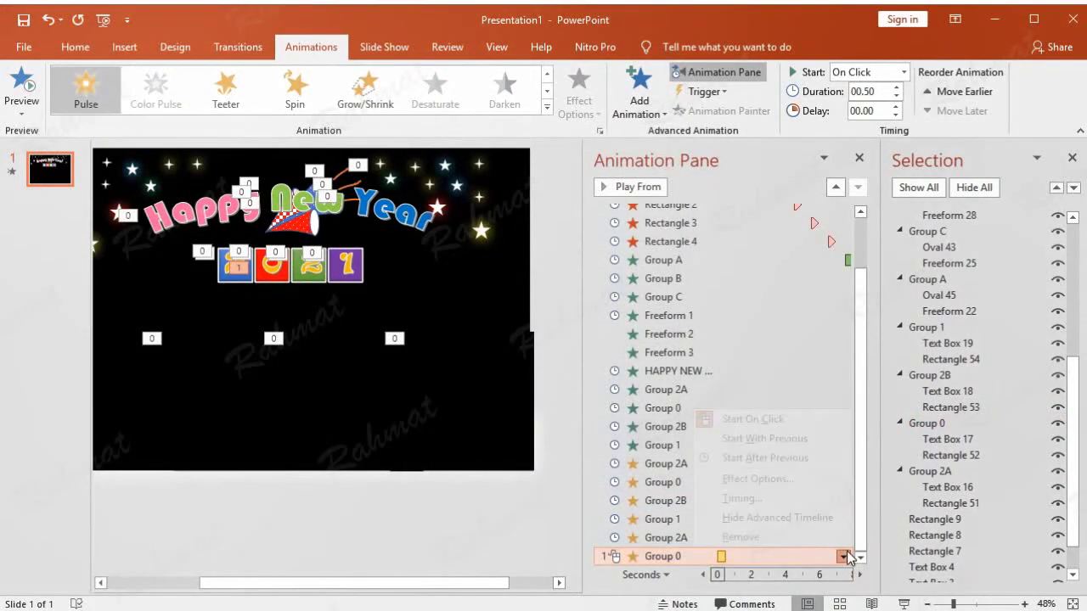
click(785, 505)
click(519, 238)
click(512, 283)
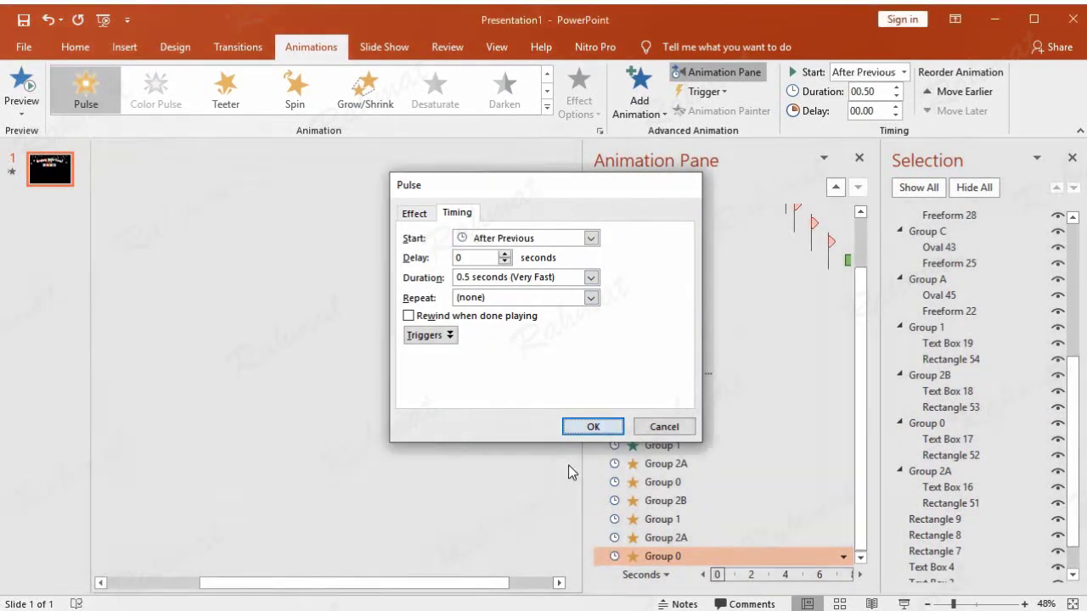
click(593, 426)
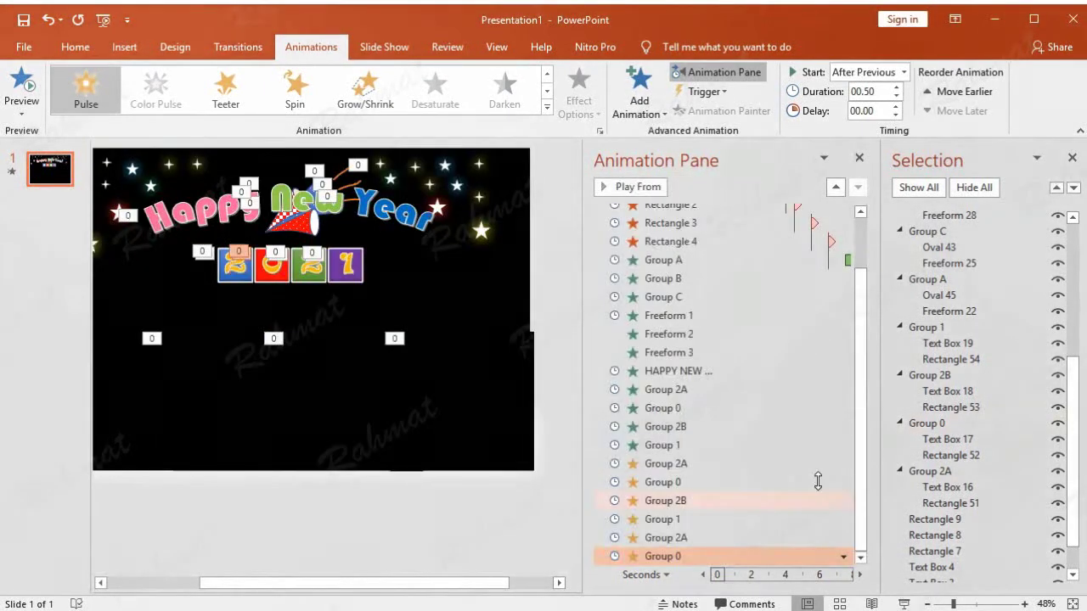
Step: Give Group 2B a second Pulse emphasis starting After Previous
click(963, 378)
click(638, 94)
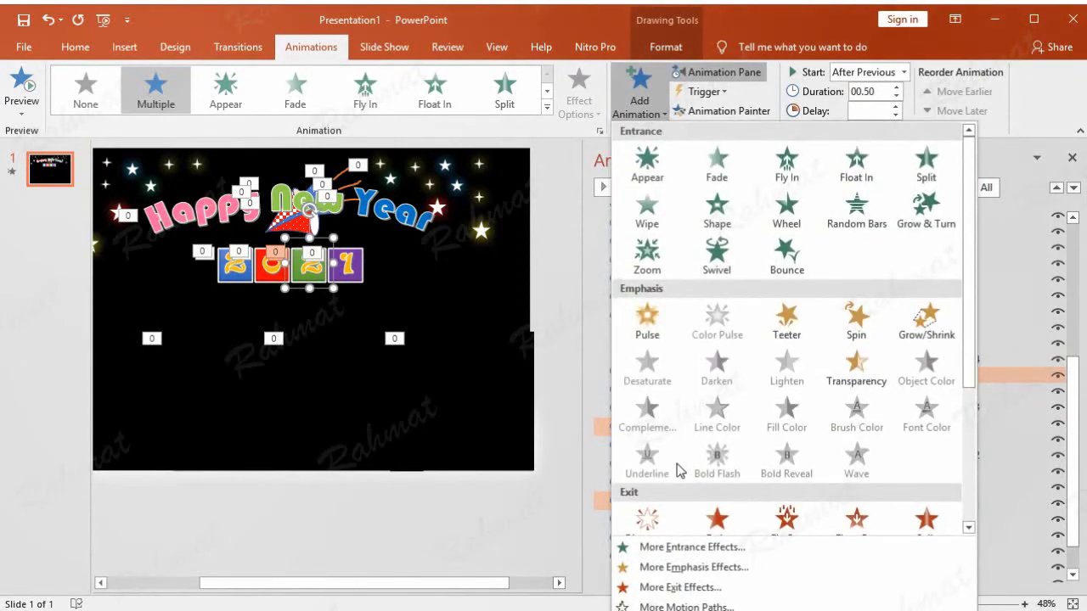
click(684, 567)
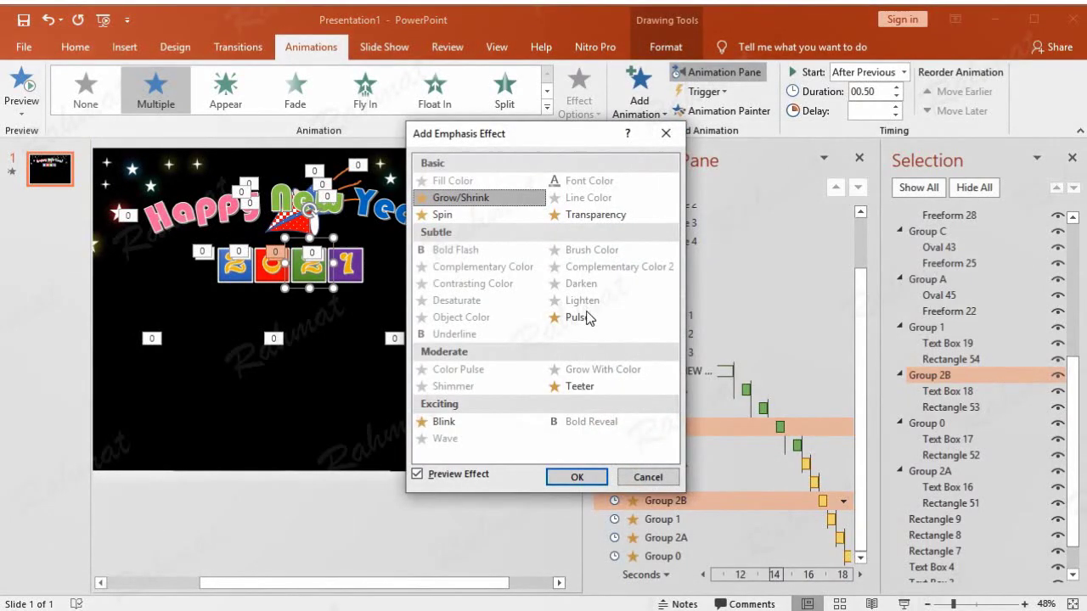
click(578, 316)
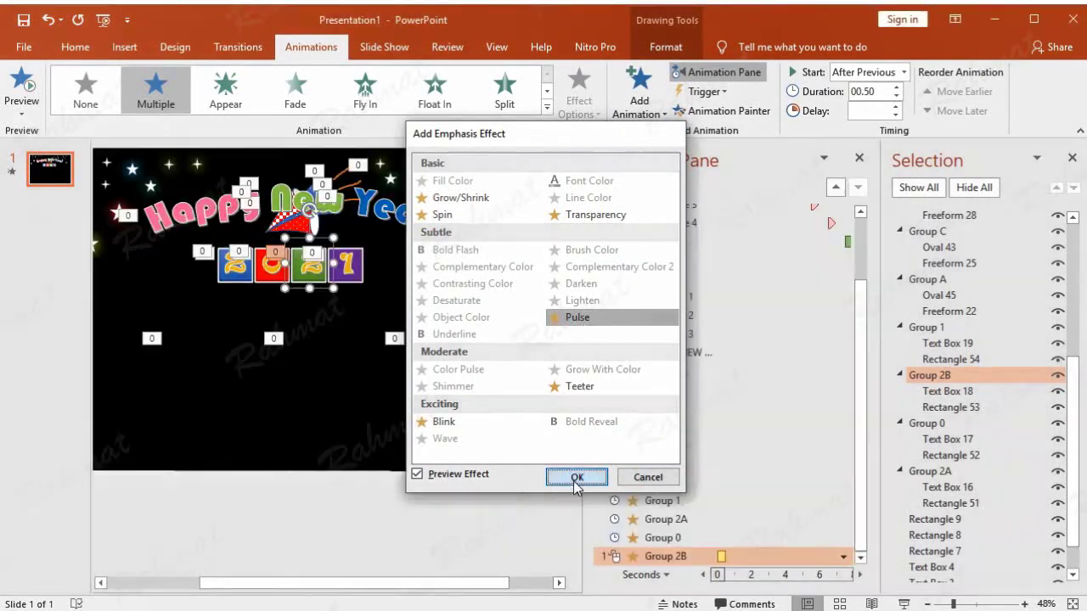
click(574, 476)
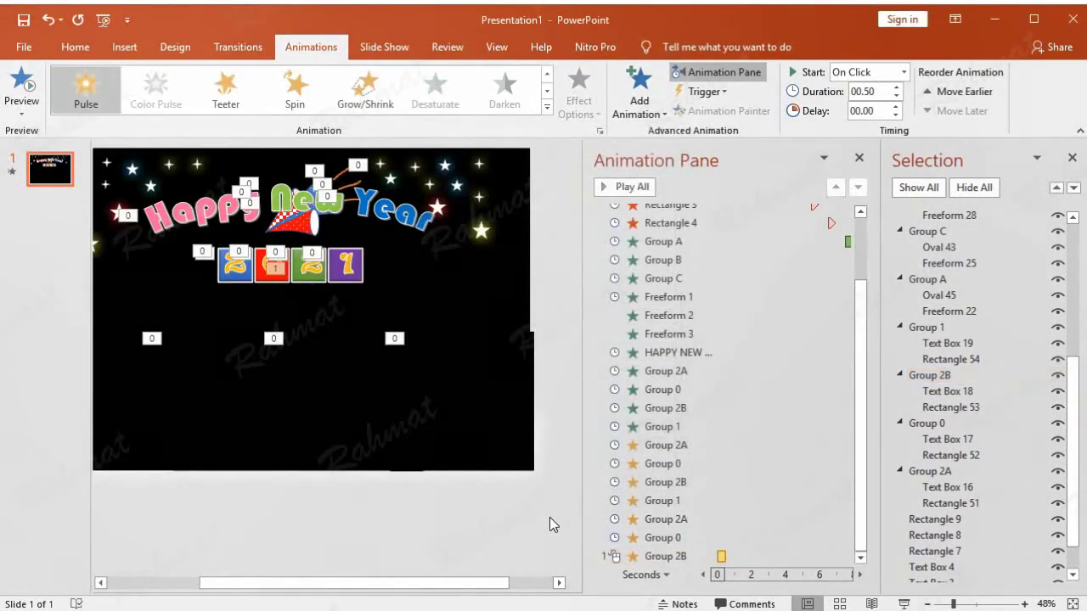
click(842, 557)
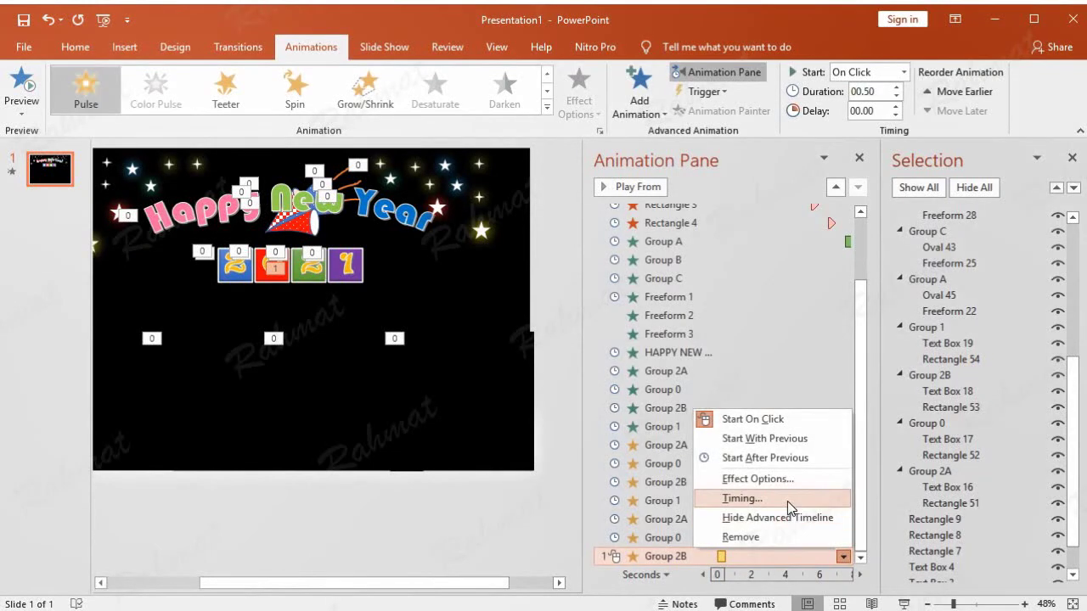
click(787, 501)
click(549, 238)
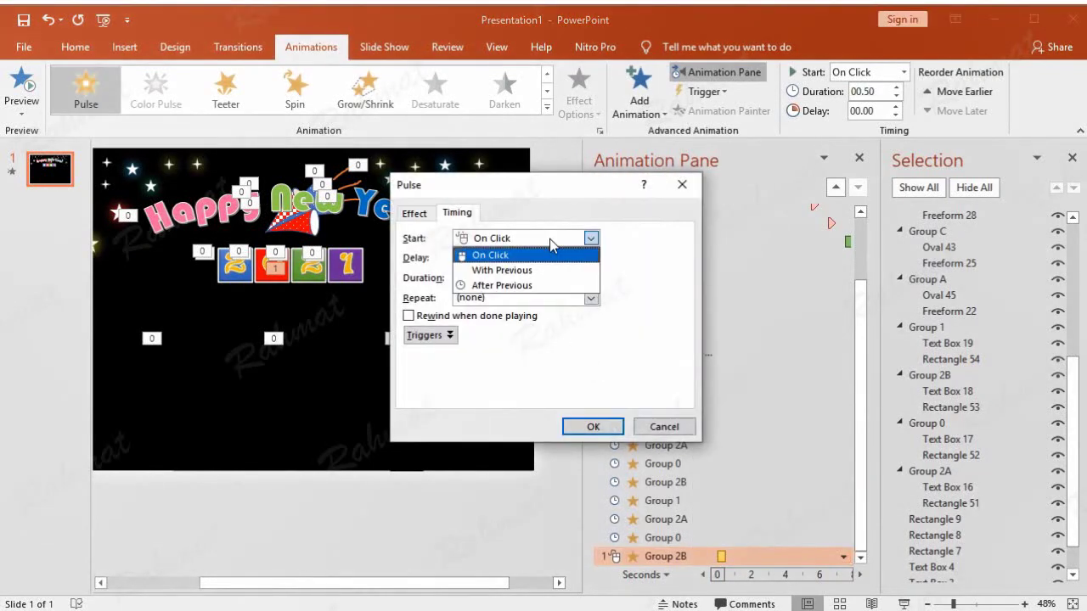
click(536, 285)
click(592, 426)
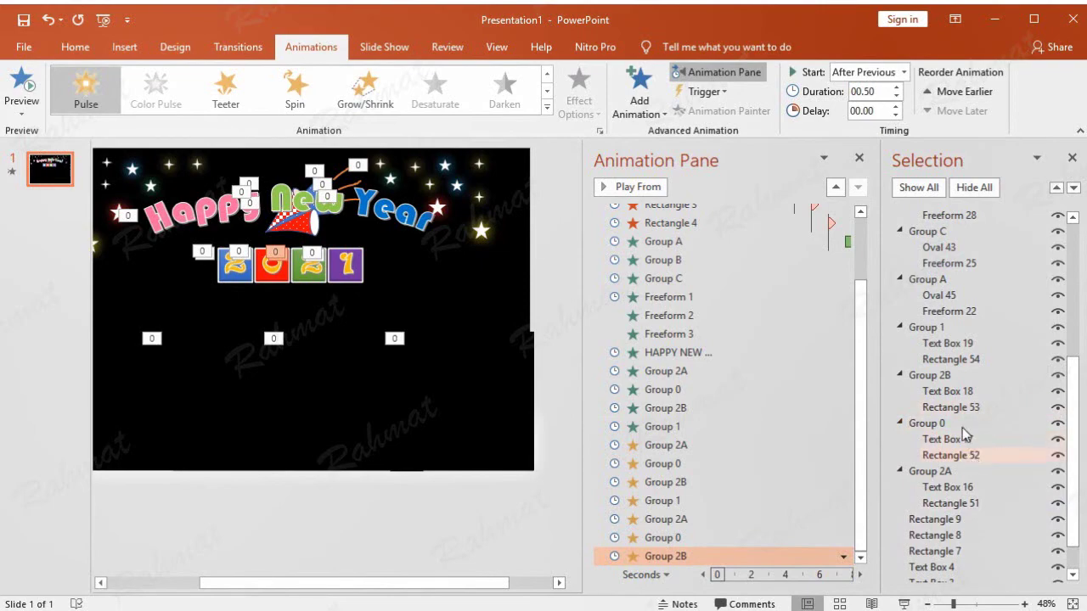
Step: Give Group 1 a second Pulse emphasis starting After Previous
click(944, 329)
click(638, 85)
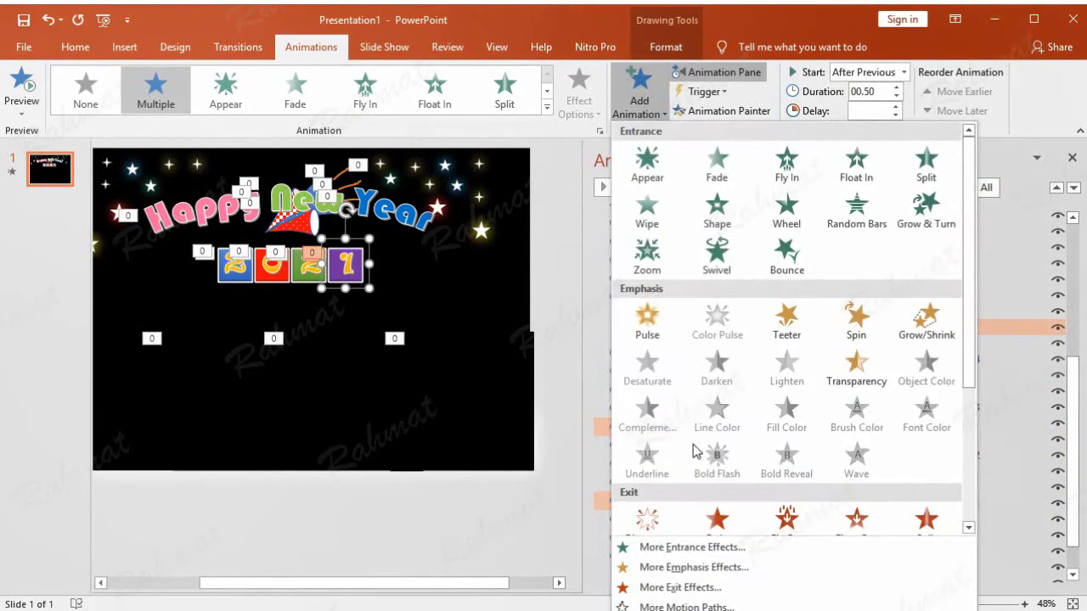
click(701, 565)
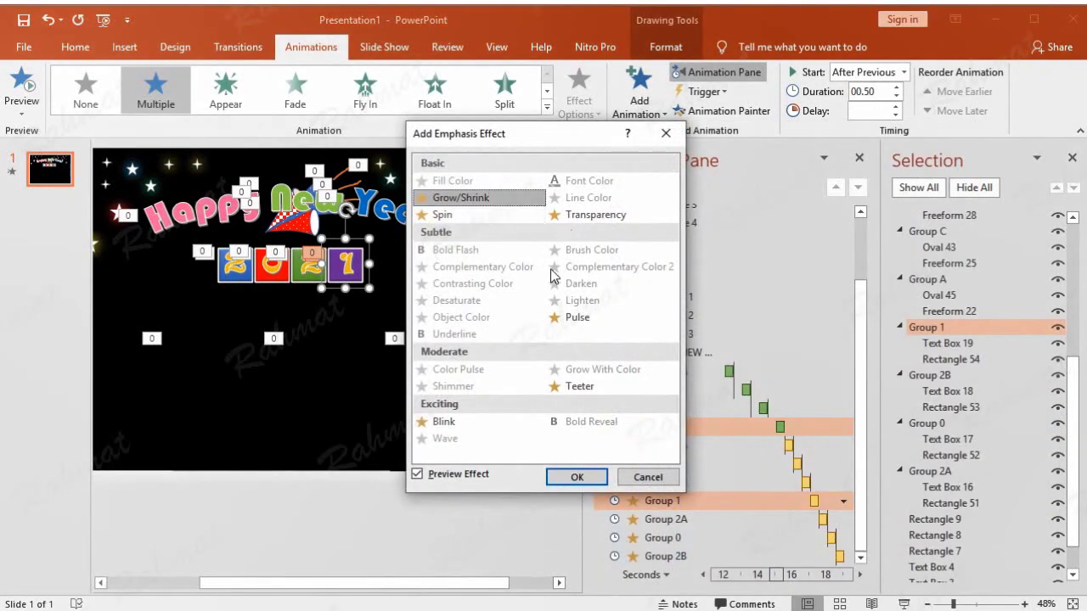
click(572, 318)
click(576, 477)
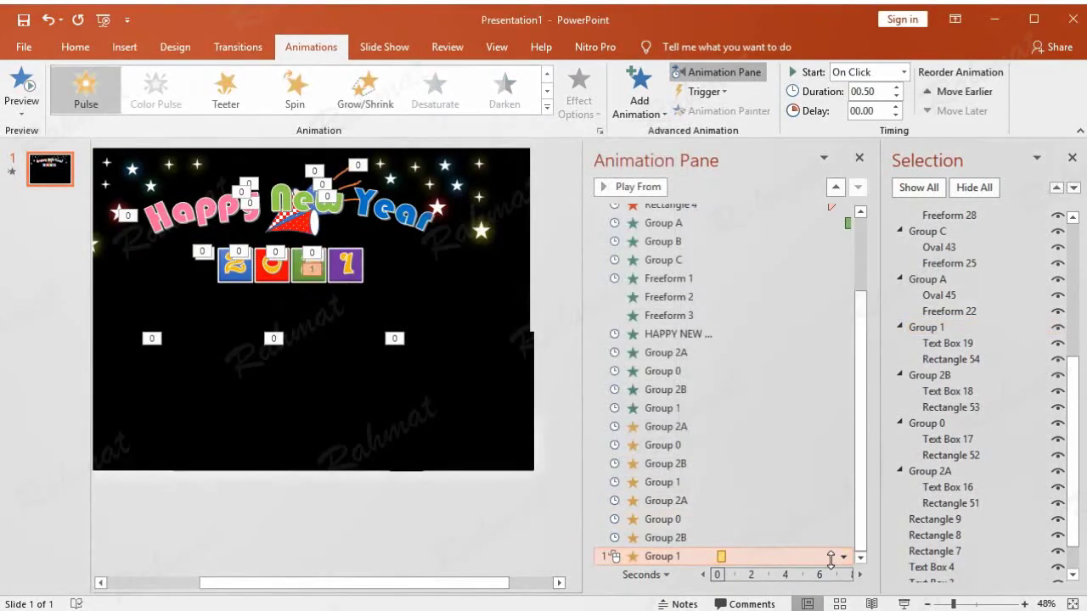
click(843, 556)
click(807, 500)
click(490, 238)
click(502, 287)
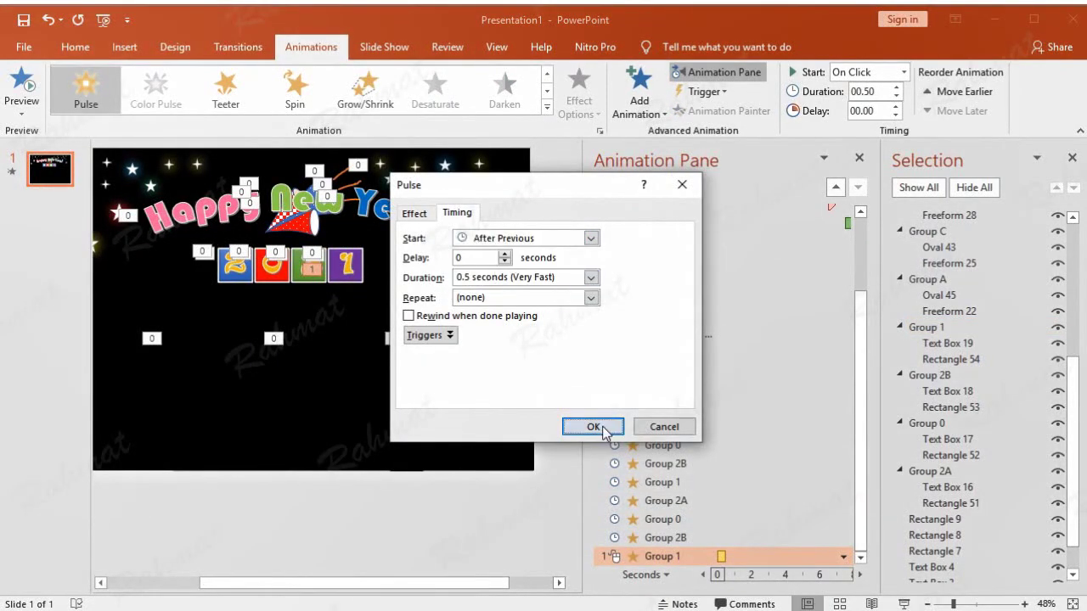
click(592, 426)
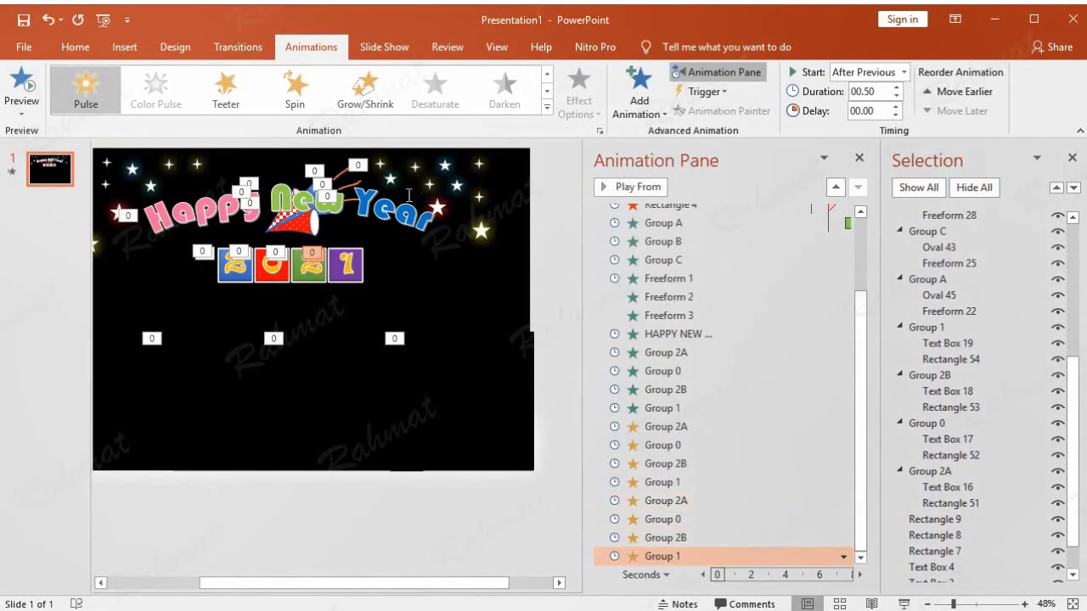
click(425, 208)
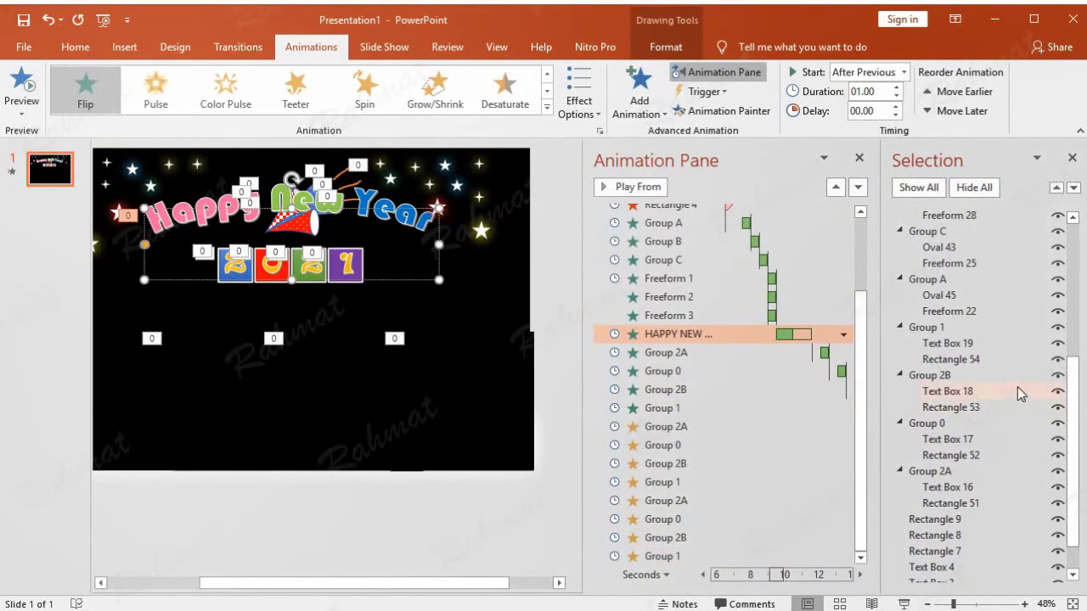
Step: Add a Contrasting Color emphasis effect to the HAPPY NEW YEAR title
scroll(1010, 382, up, 3)
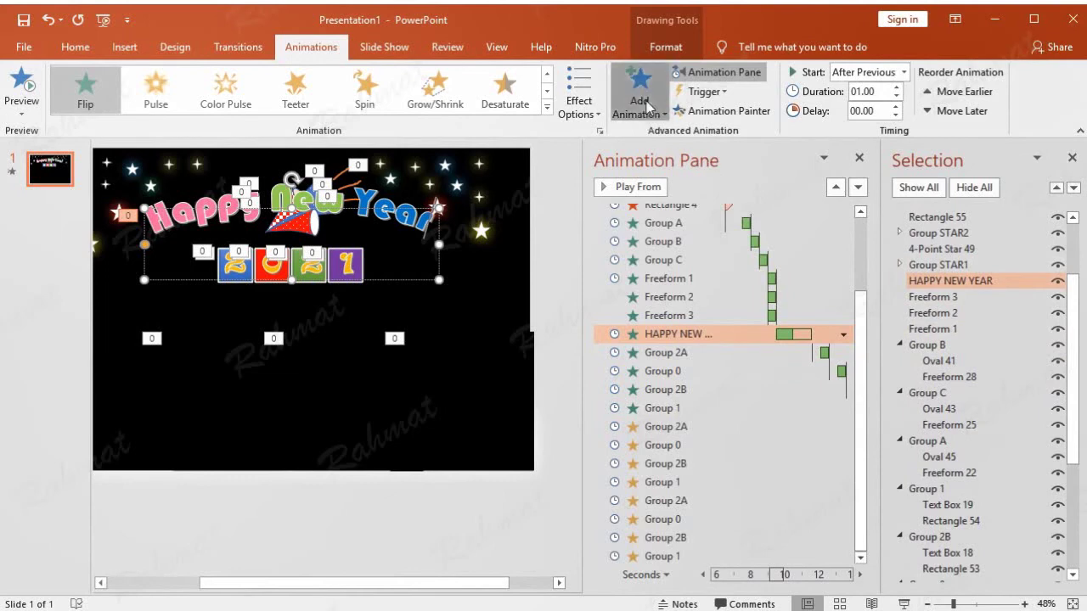
click(647, 108)
click(701, 566)
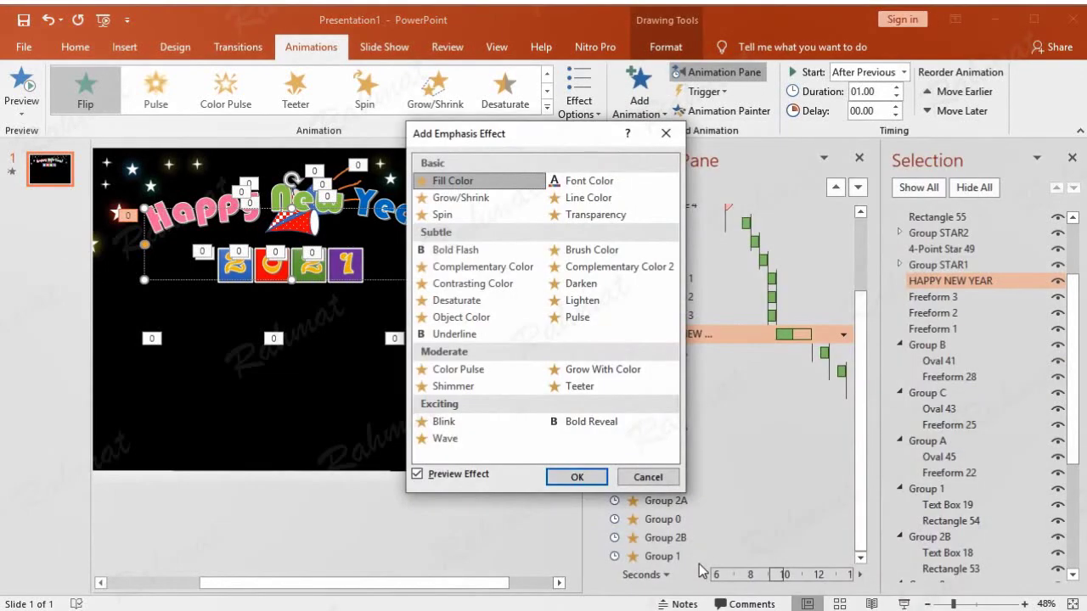
click(479, 267)
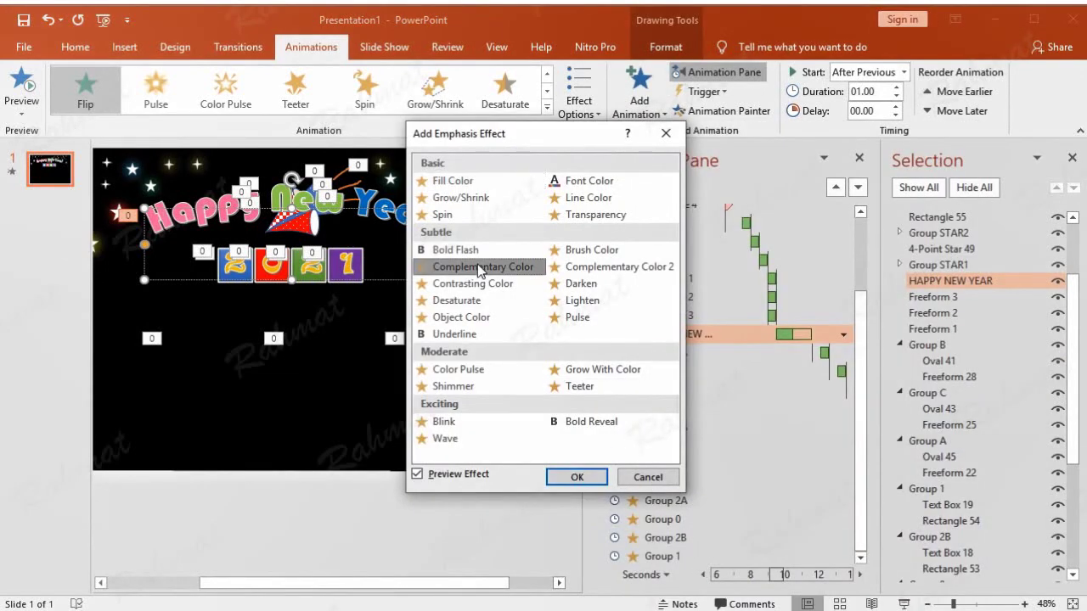
click(493, 285)
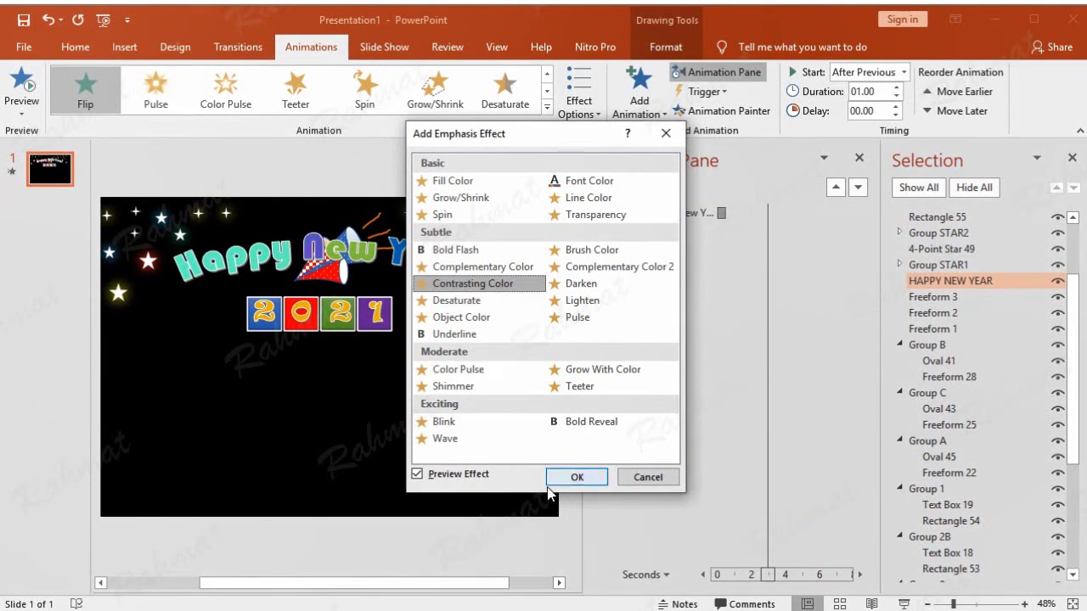
click(577, 477)
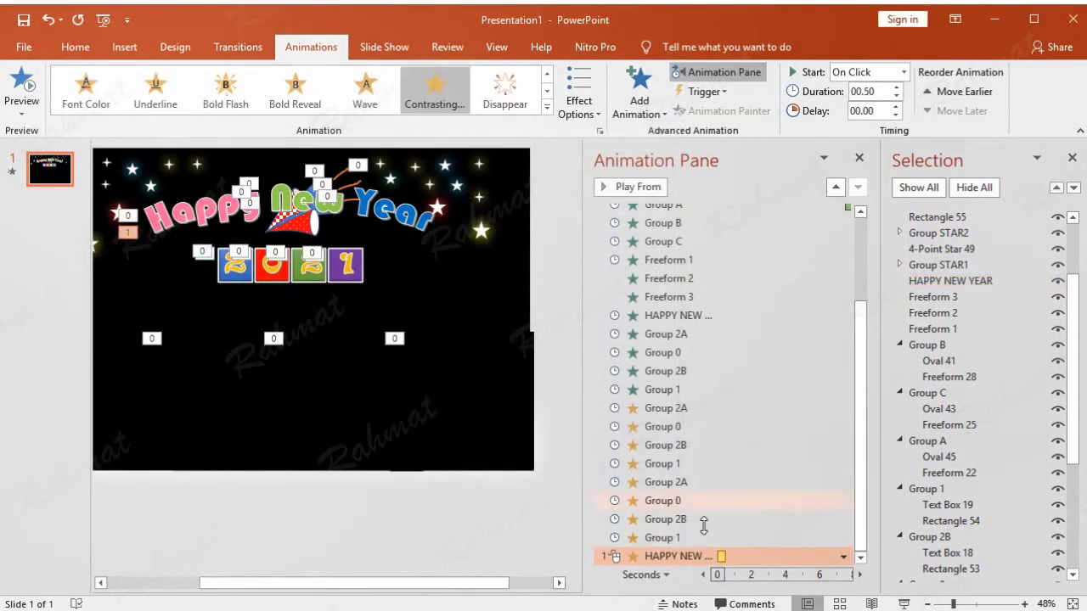
Step: Set the colour effect to start After Previous and repeat 50 times, then stop the preview
click(843, 557)
click(796, 502)
click(524, 241)
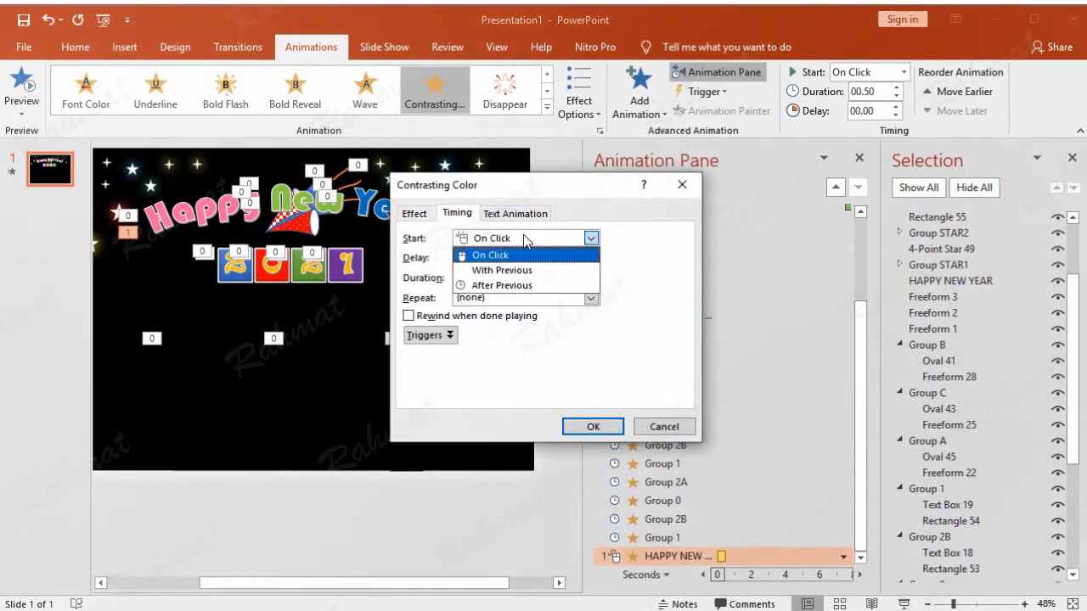
click(511, 288)
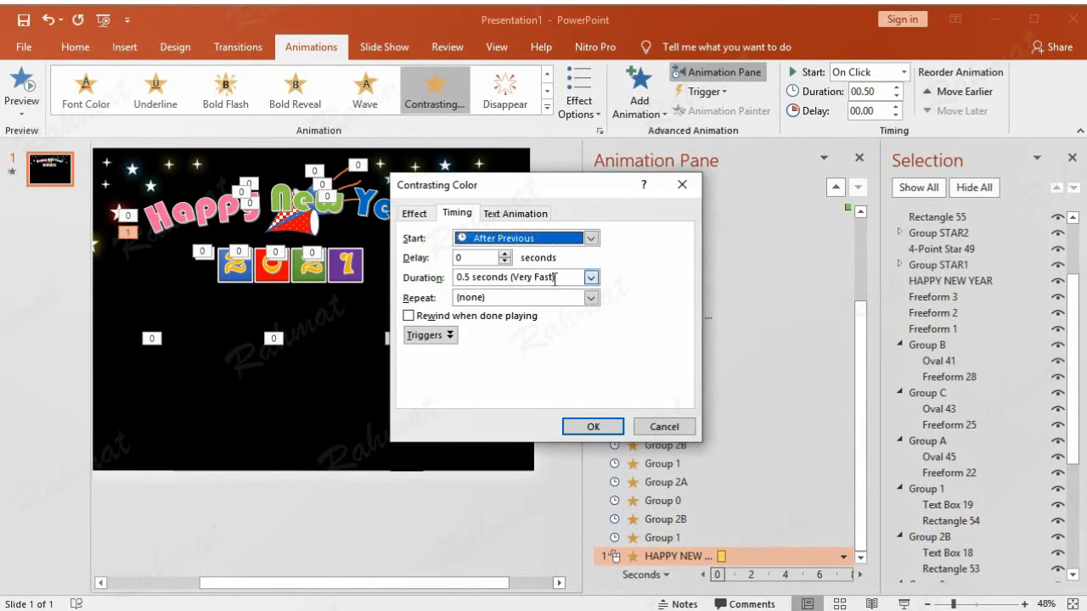
click(519, 298)
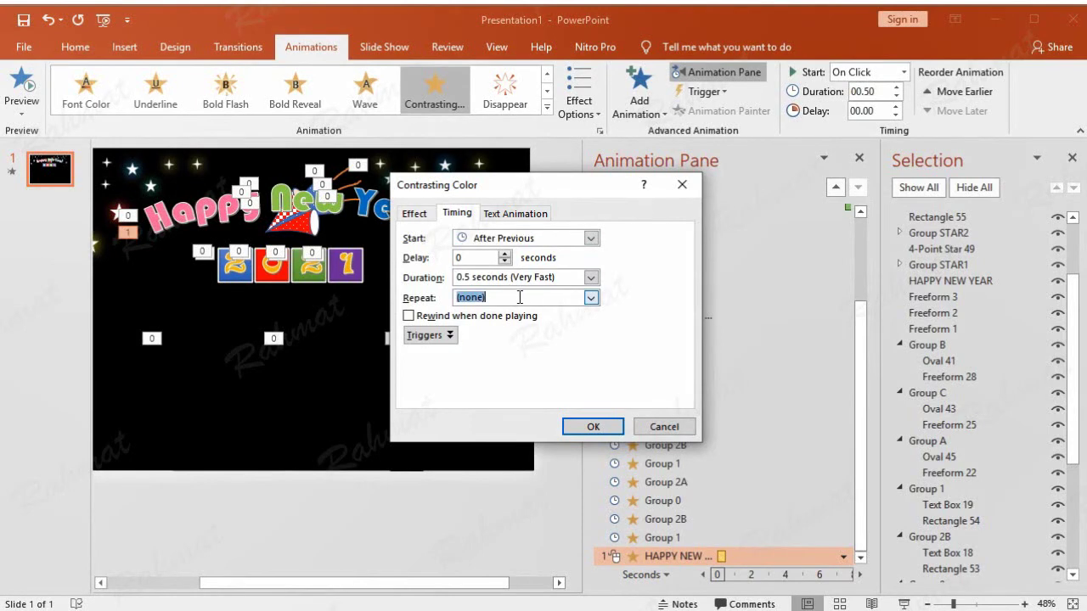
click(589, 298)
click(497, 370)
text(50)
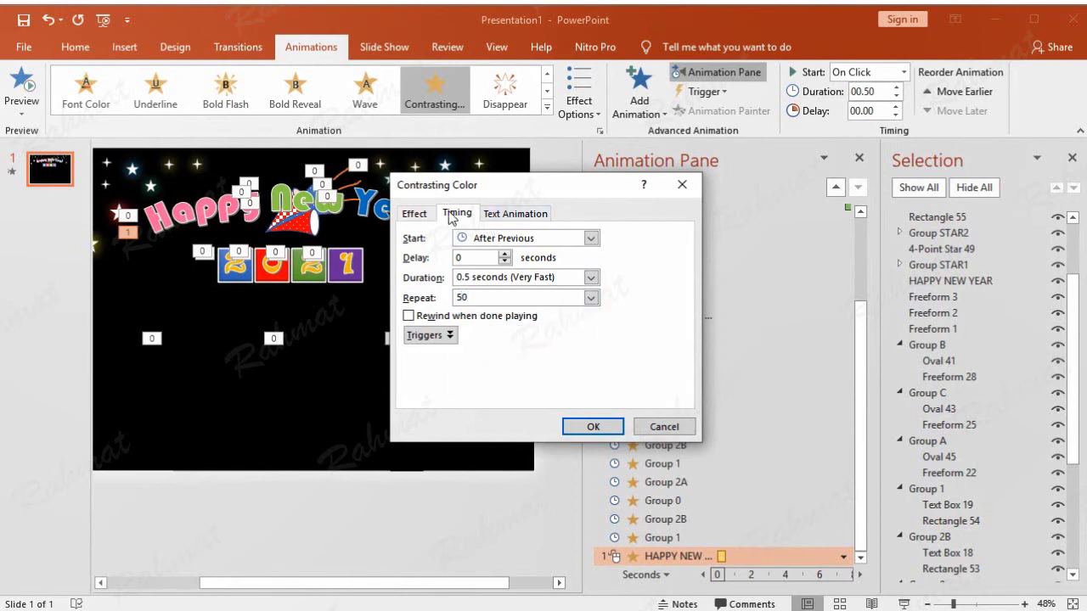
click(416, 213)
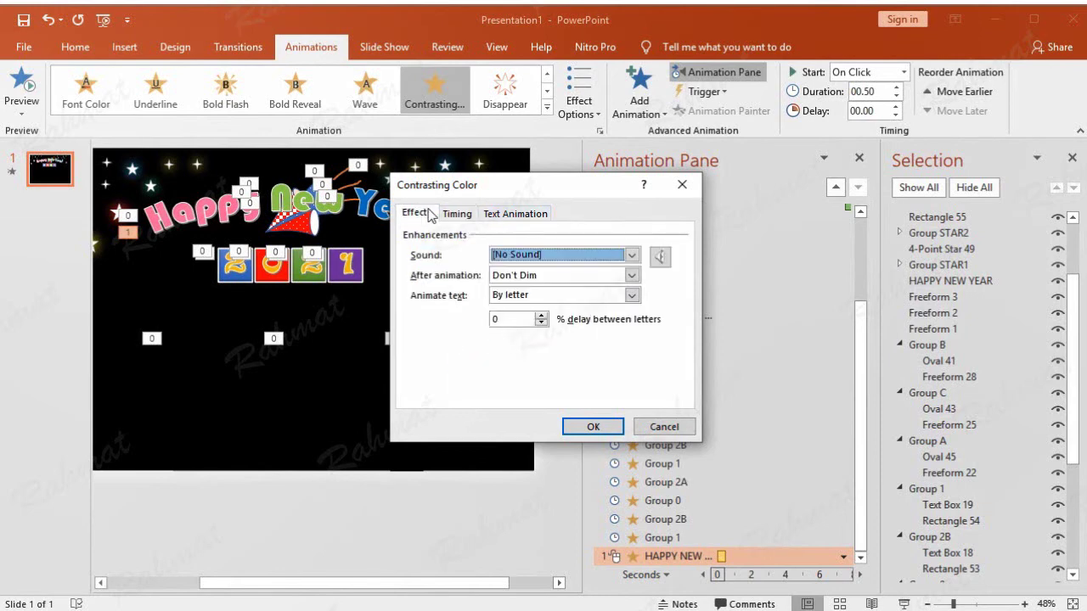
click(457, 215)
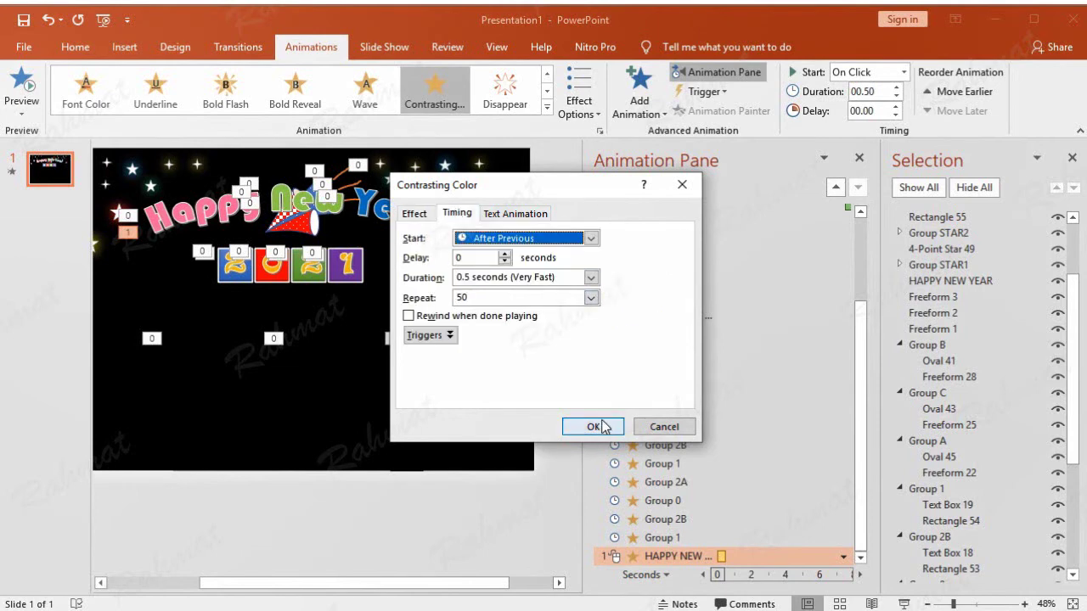
click(594, 426)
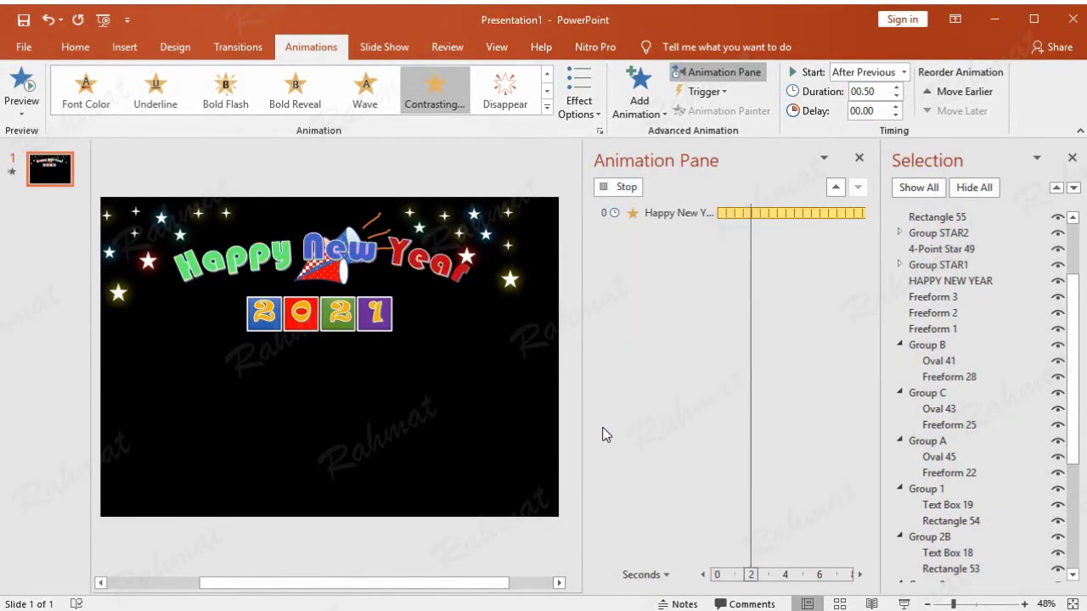
click(476, 183)
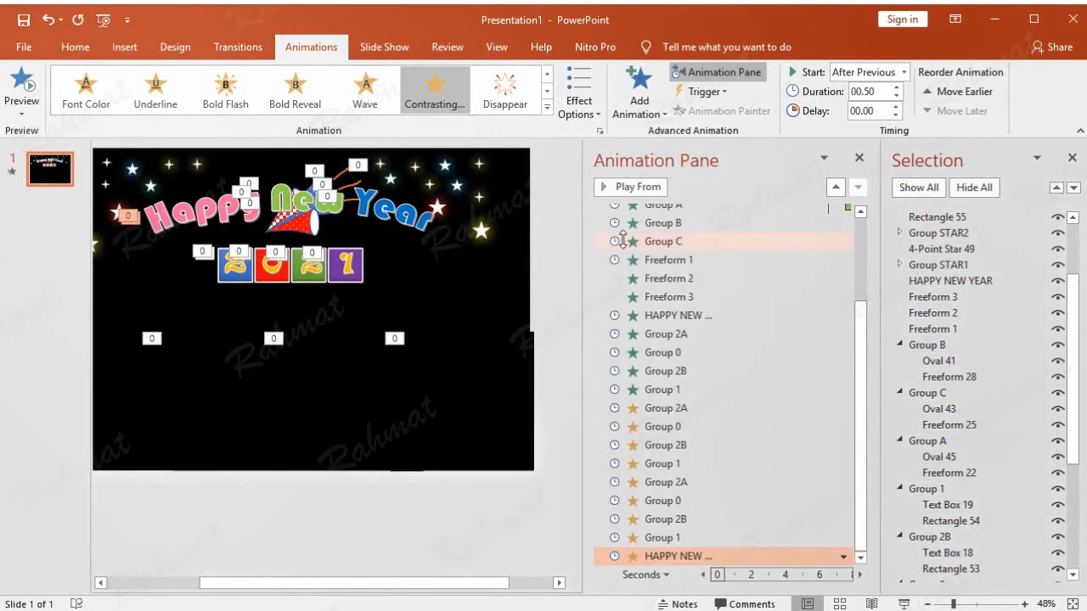
click(1071, 157)
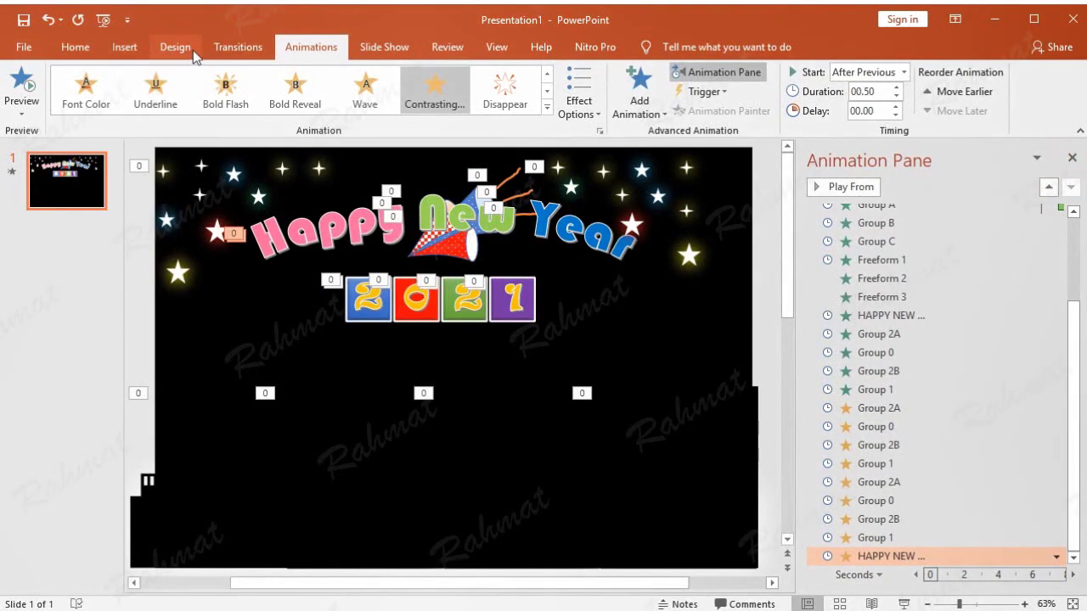
Step: Insert a new slide, delete its title and text placeholders, and move it to first position
right_click(79, 241)
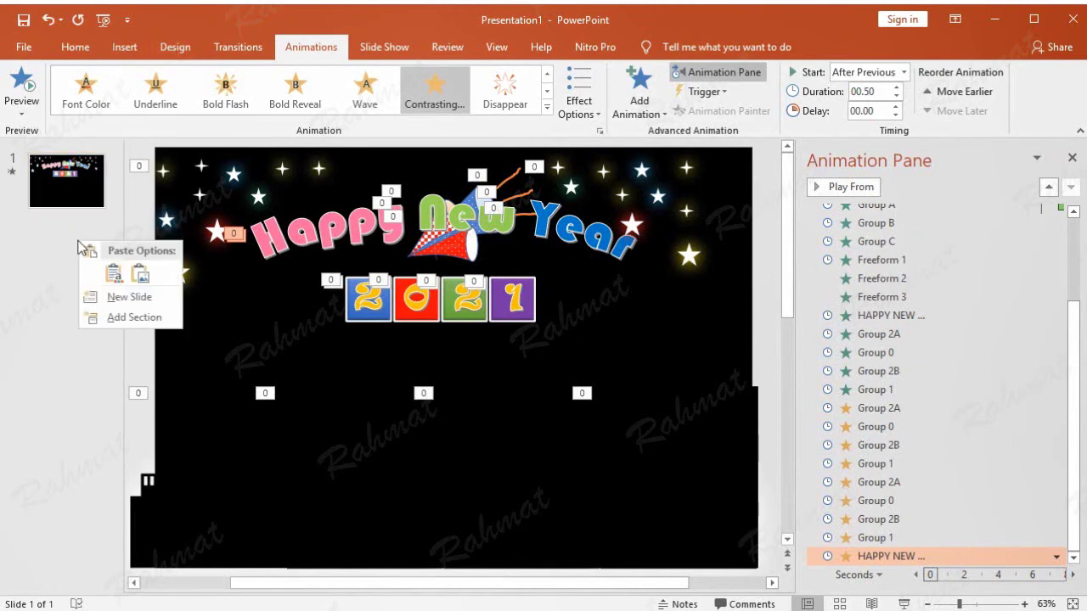
click(137, 297)
drag(155, 159, 721, 560)
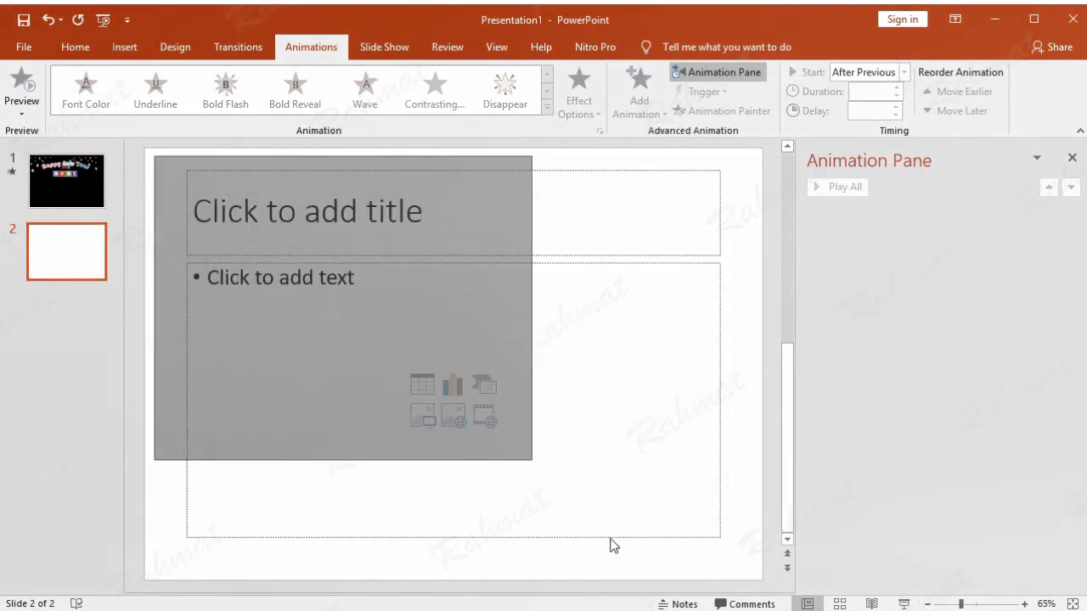
key(Delete)
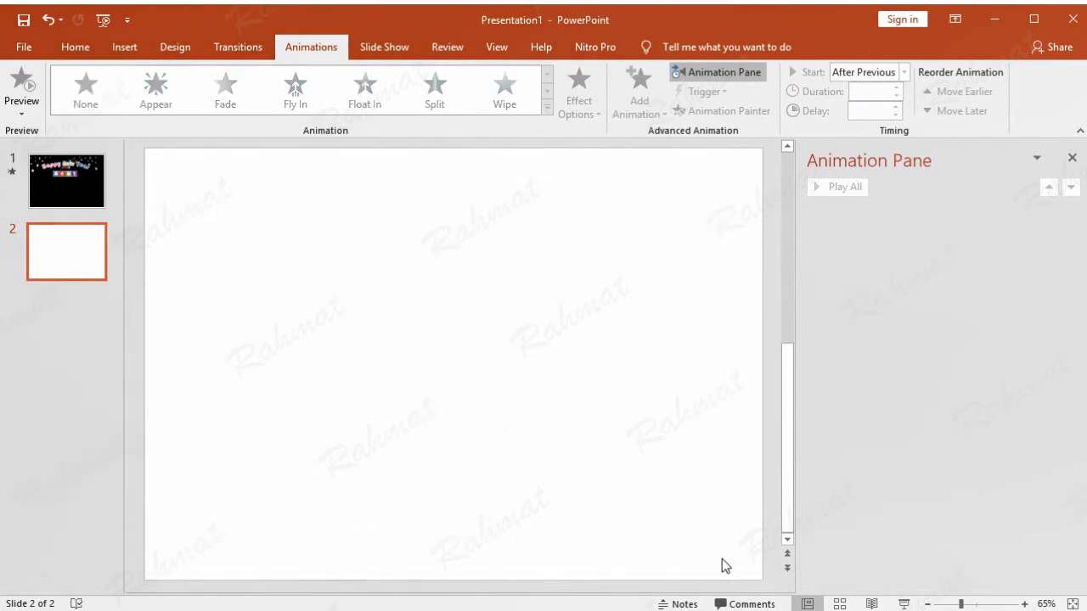
drag(90, 263, 94, 191)
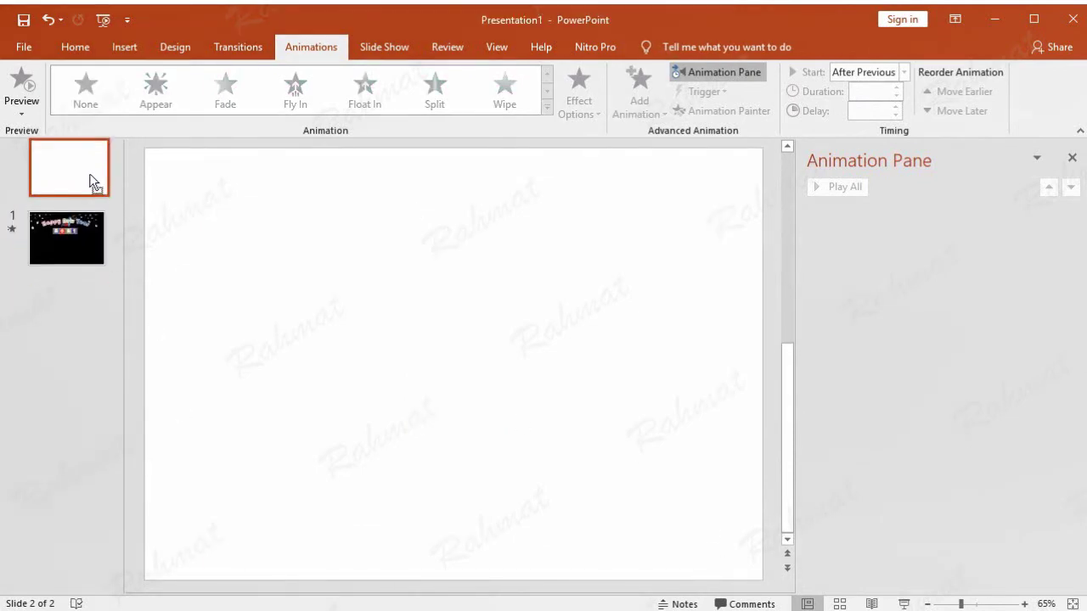
click(172, 47)
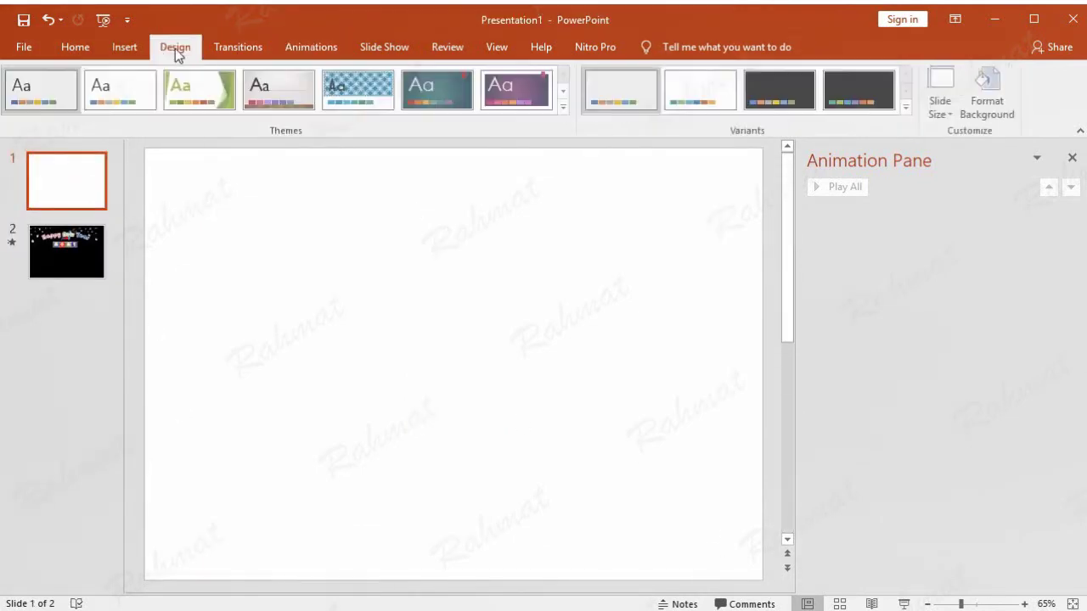
Step: Apply the teal theme and its blue variant to the first slide only
right_click(439, 91)
click(491, 125)
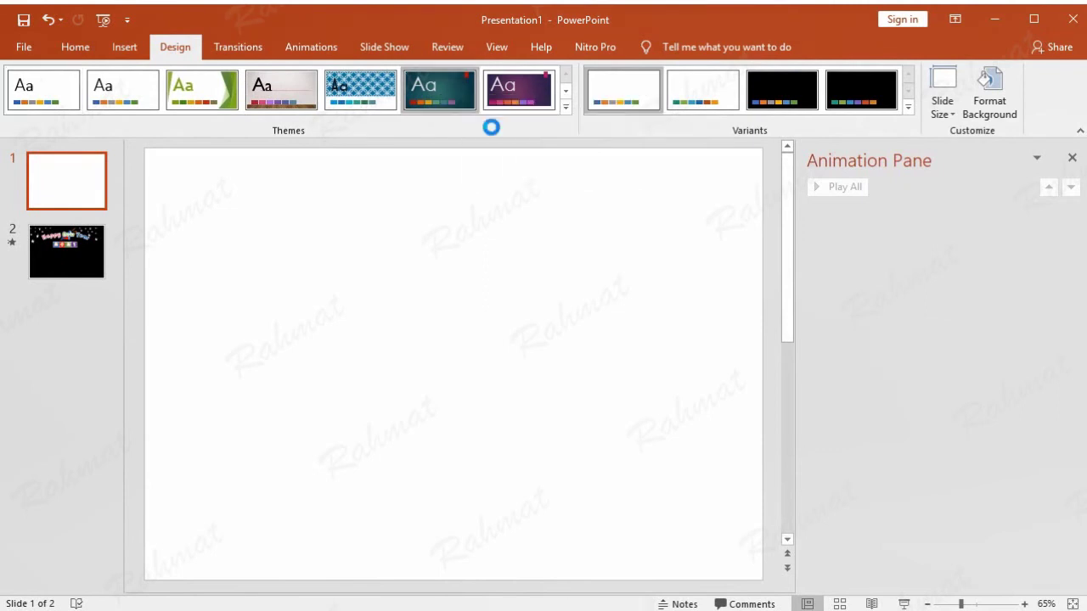
right_click(712, 91)
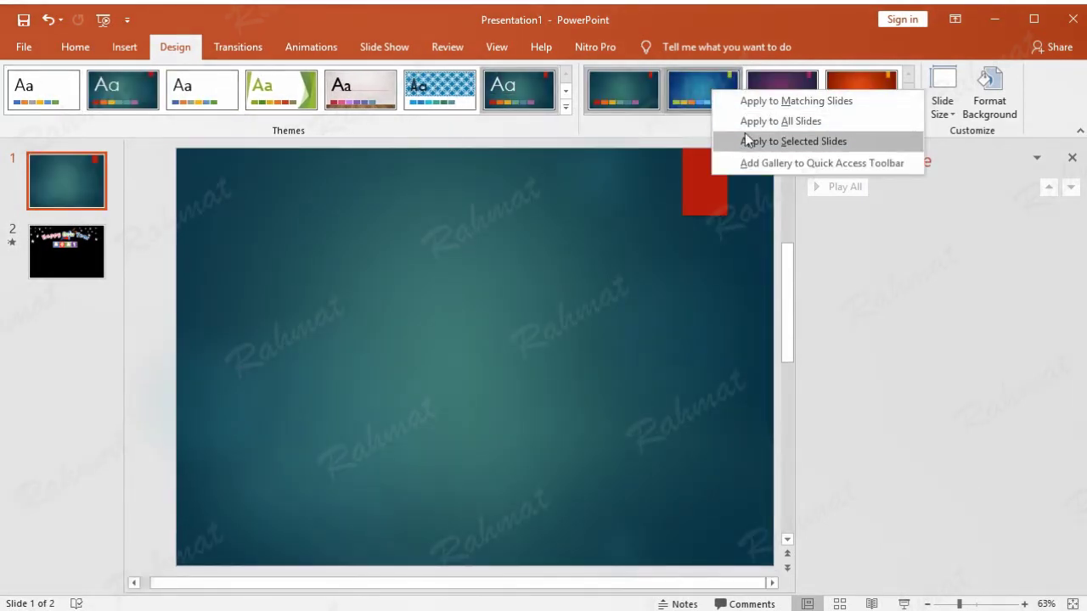
click(750, 141)
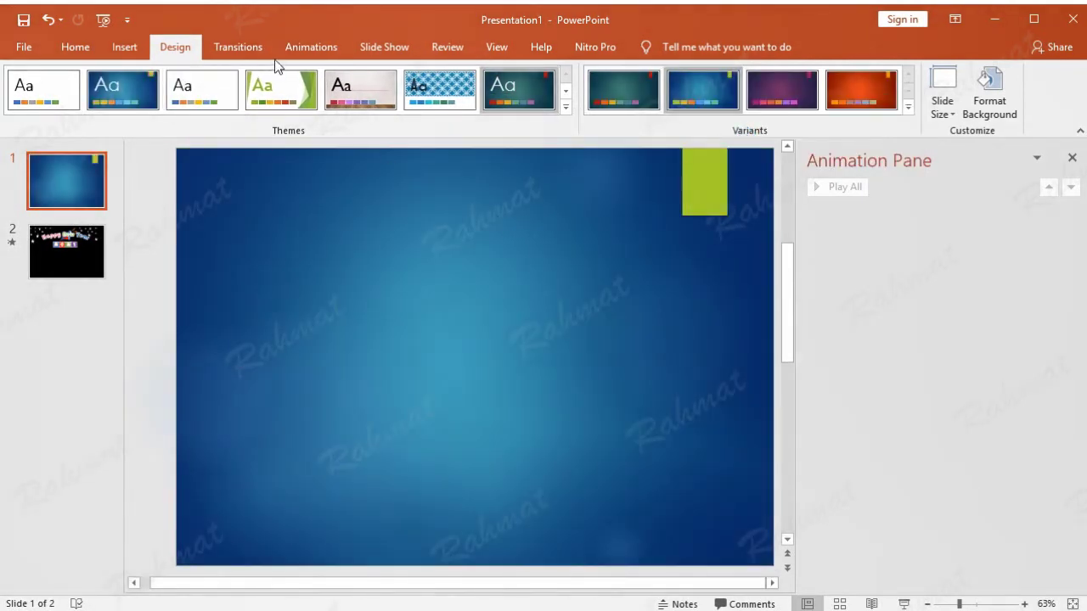
Step: Select the Happy New Year slide and expand the Transitions gallery
click(239, 47)
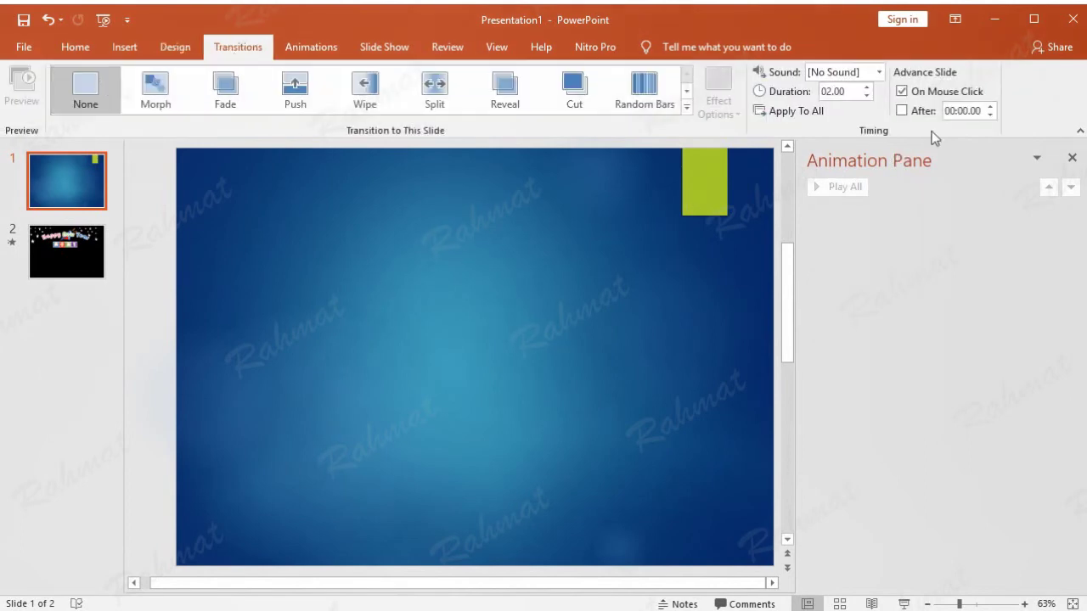
click(70, 248)
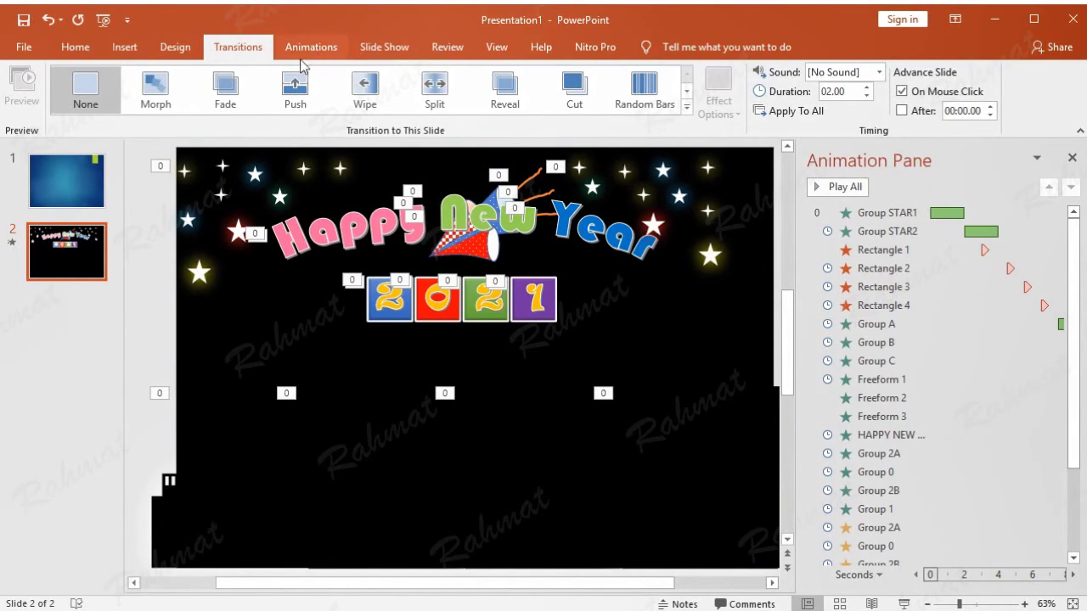
click(687, 107)
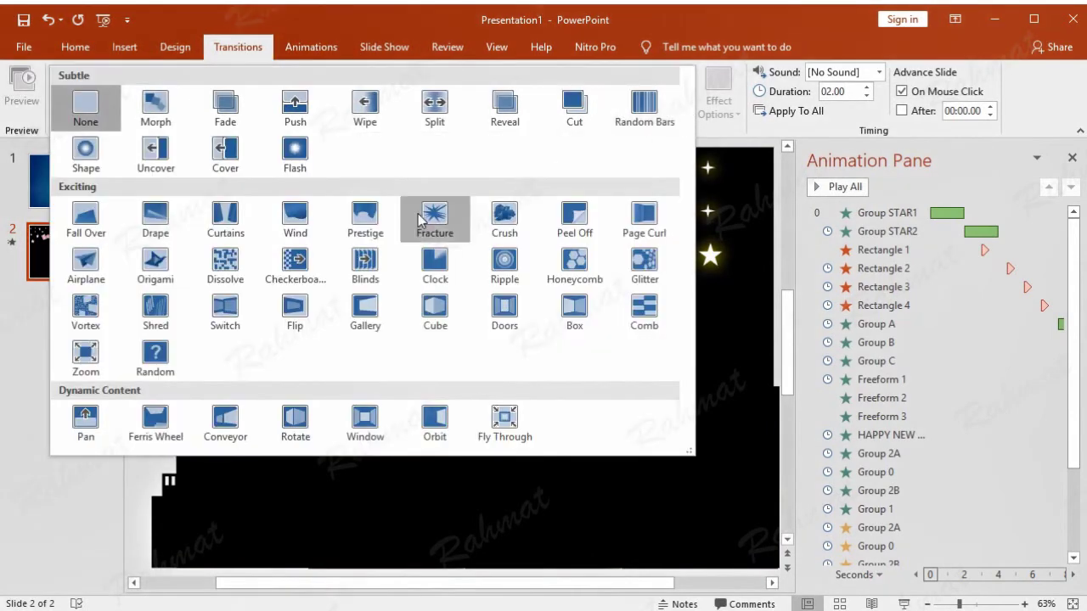
Step: Give the Happy New Year slide a 6-second Curtains transition and close the Animation Pane
click(226, 217)
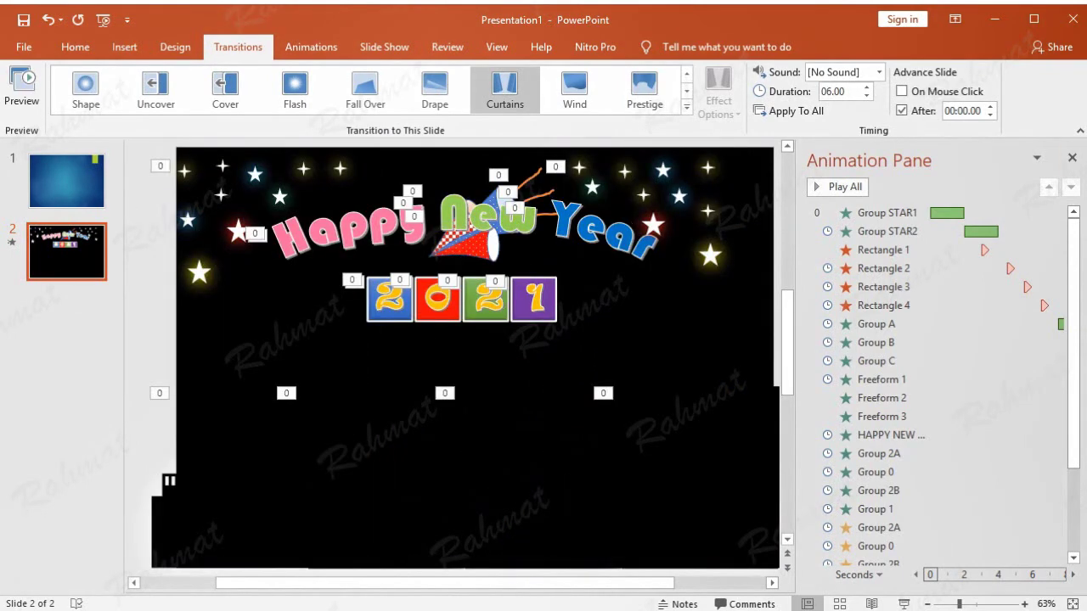
click(1068, 156)
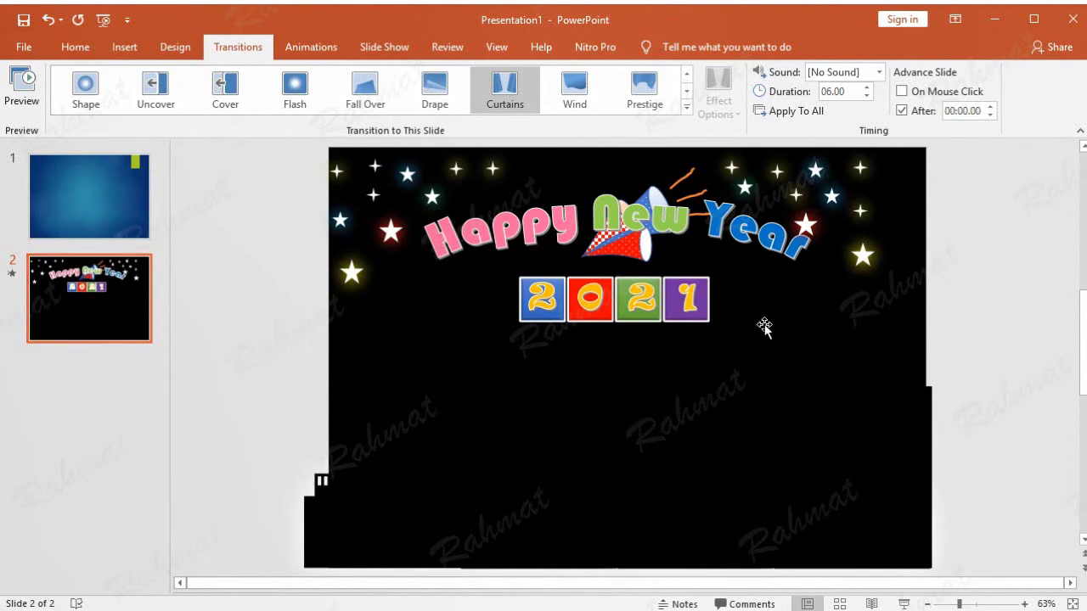
click(314, 46)
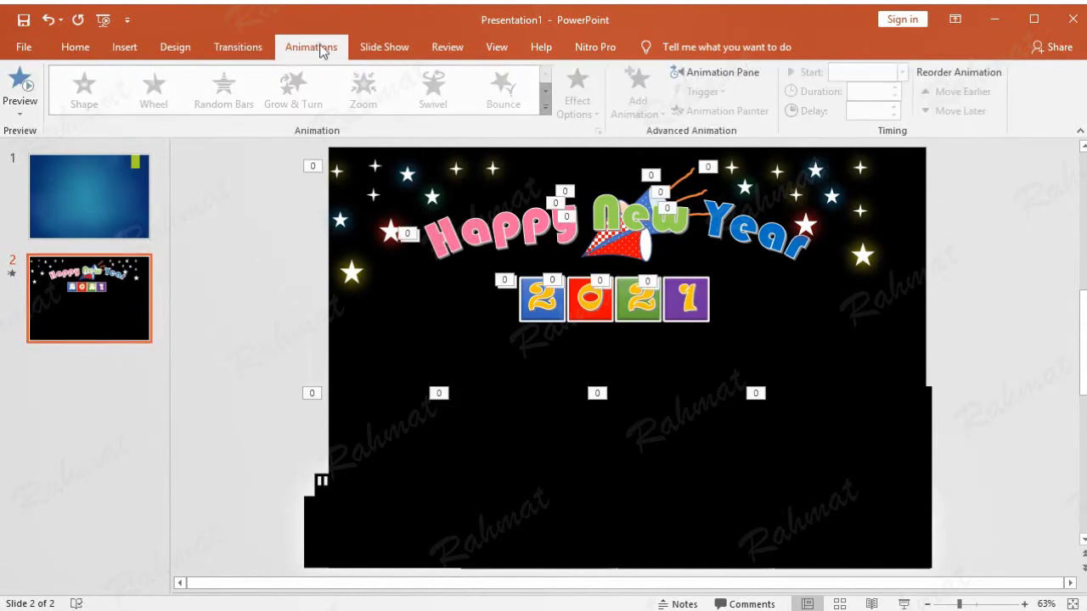
Step: Add a Complementary Color emphasis effect to the Freeform 1 party-popper streamer
click(740, 73)
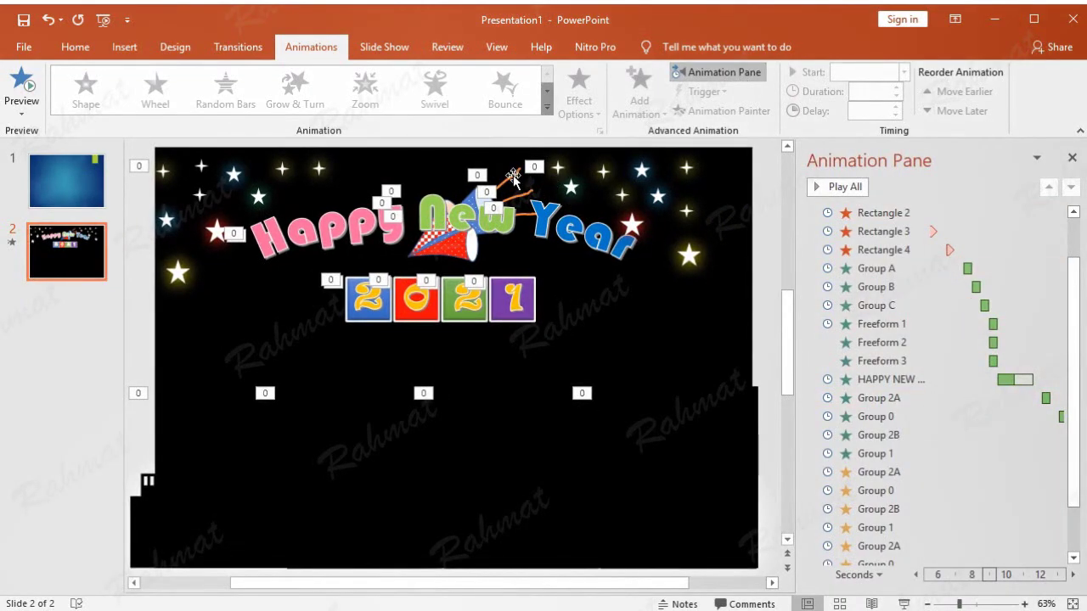
click(513, 178)
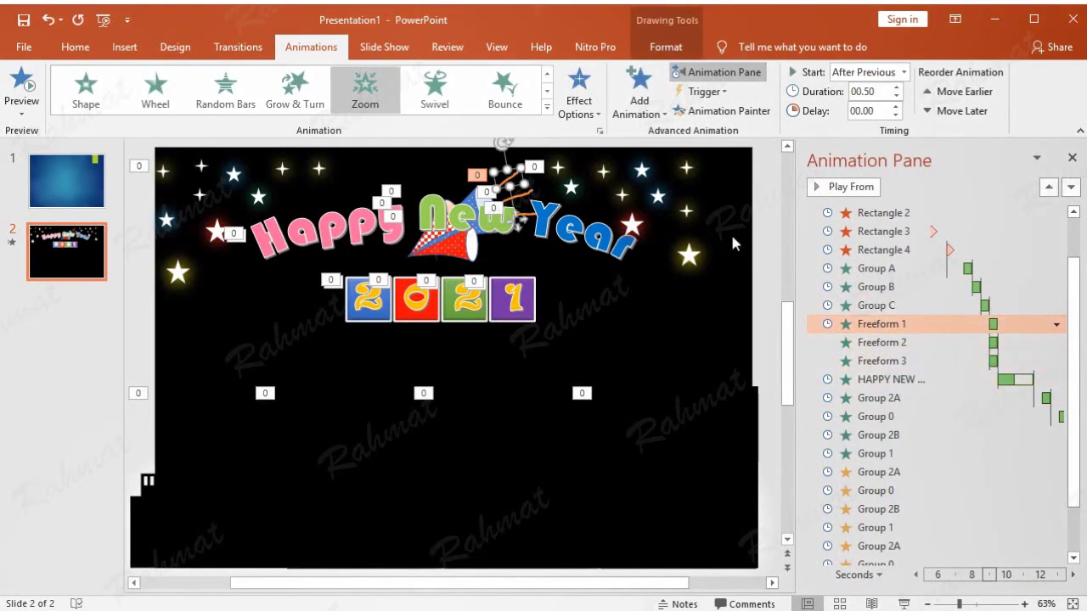
click(639, 89)
click(638, 567)
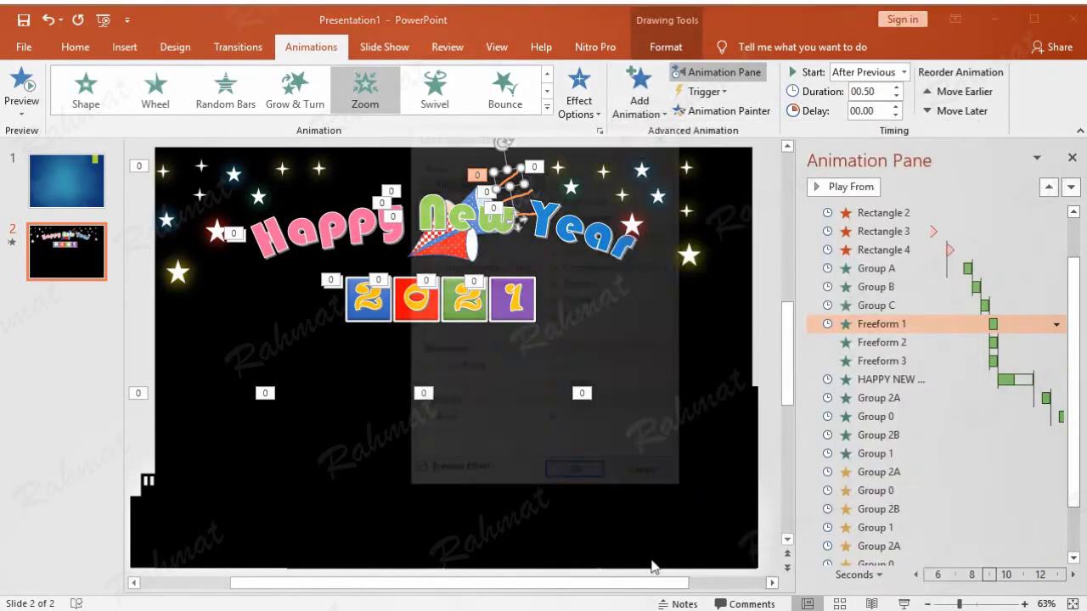
click(483, 267)
click(577, 478)
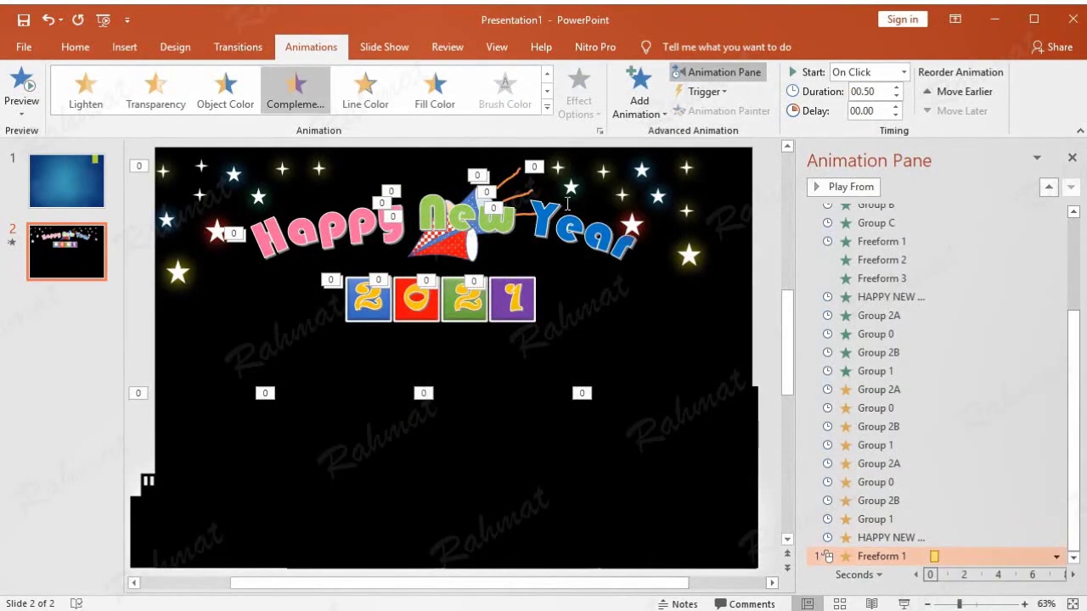
click(530, 191)
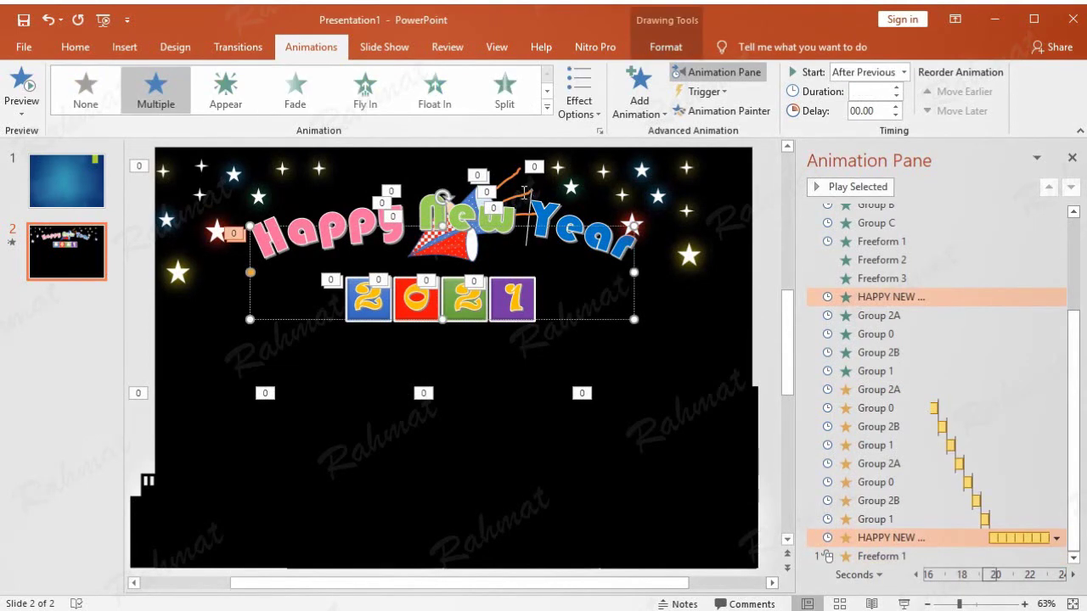
click(74, 47)
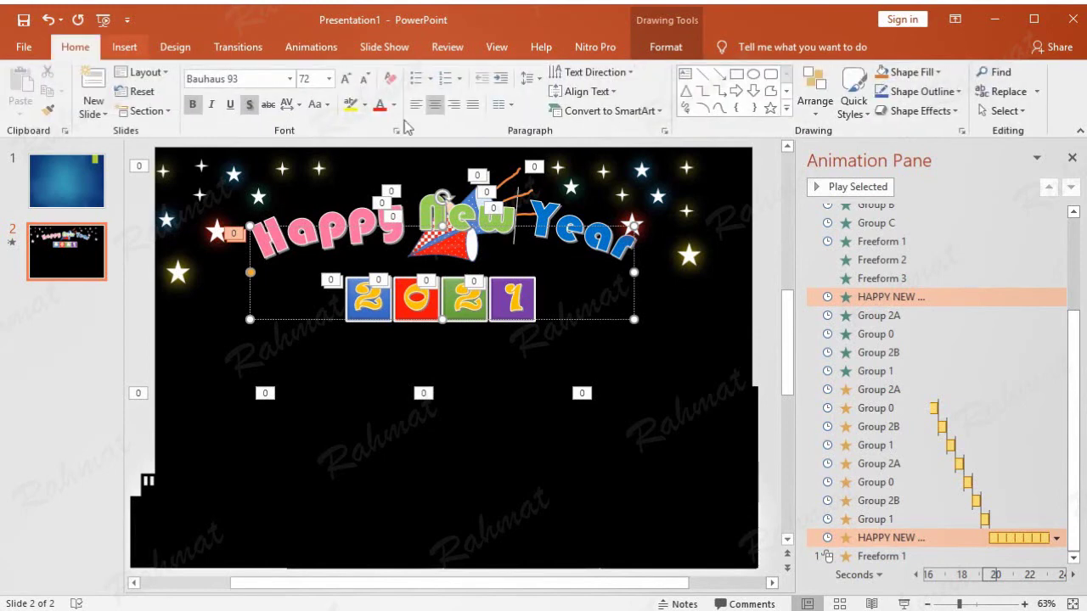
Step: Select Freeform 2 in the Selection pane and add a Complementary Color emphasis to it
click(1004, 110)
click(1035, 172)
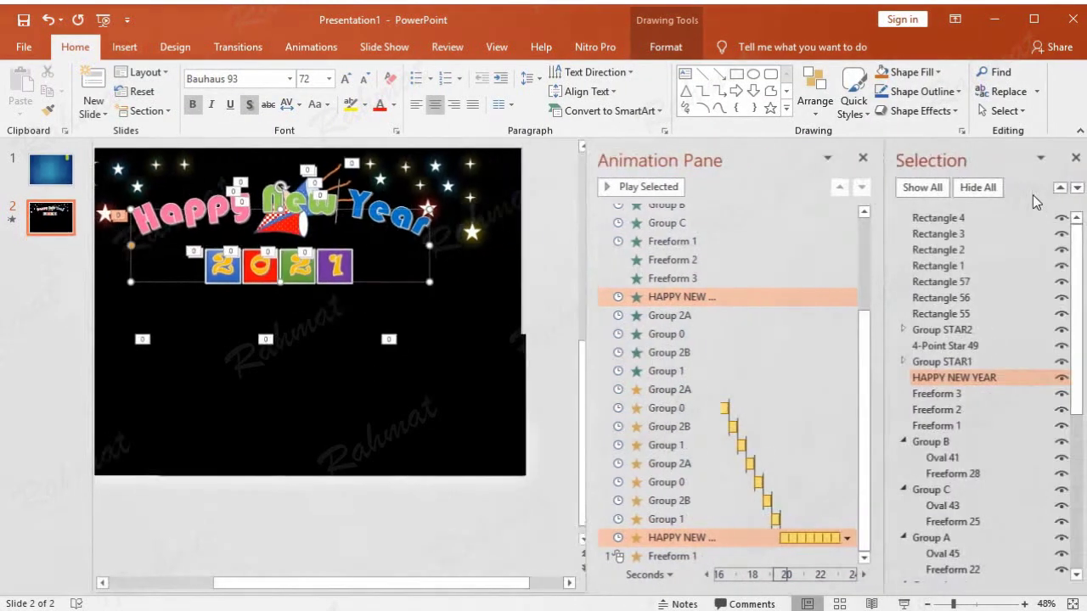
click(954, 426)
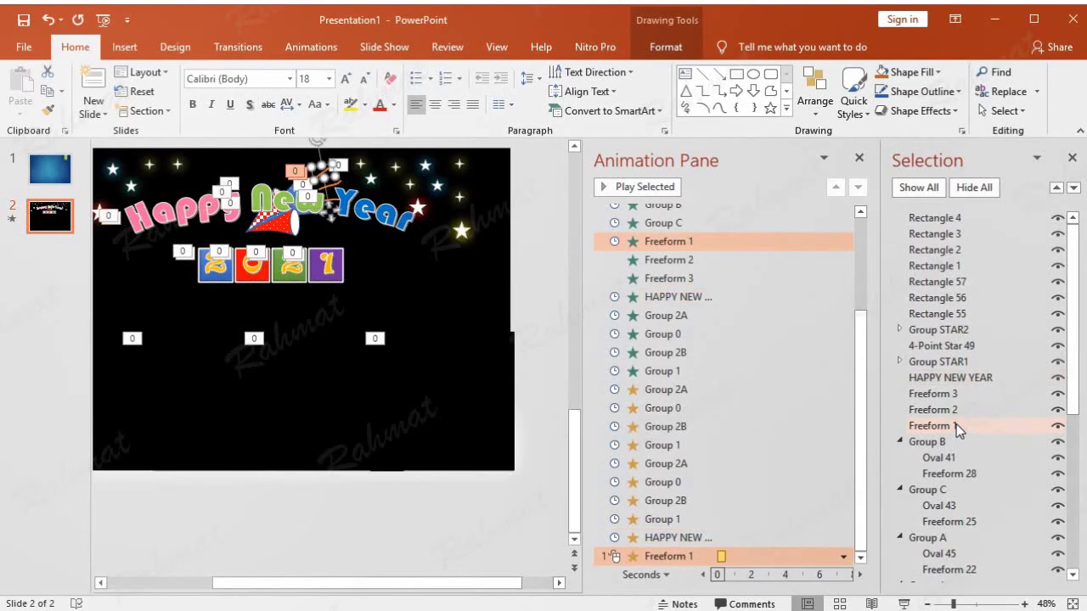
click(952, 411)
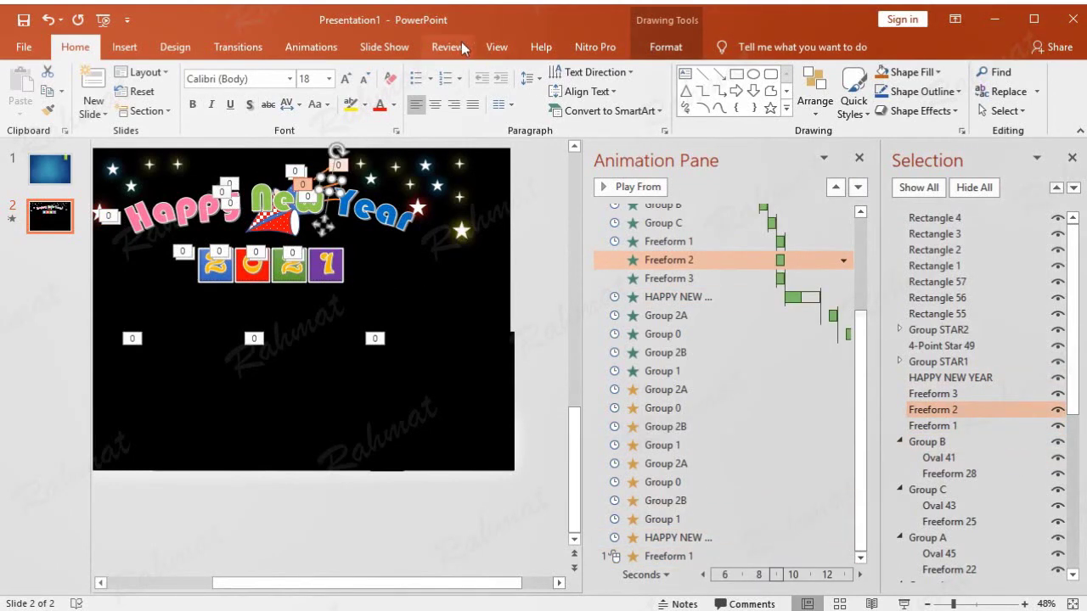
click(311, 47)
click(651, 111)
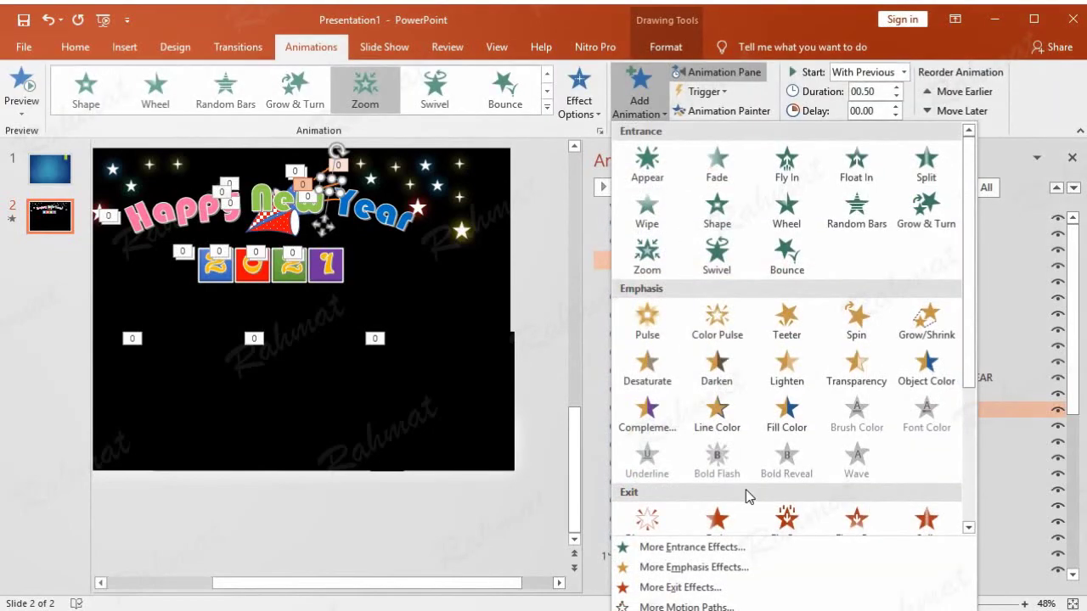
click(725, 565)
click(504, 267)
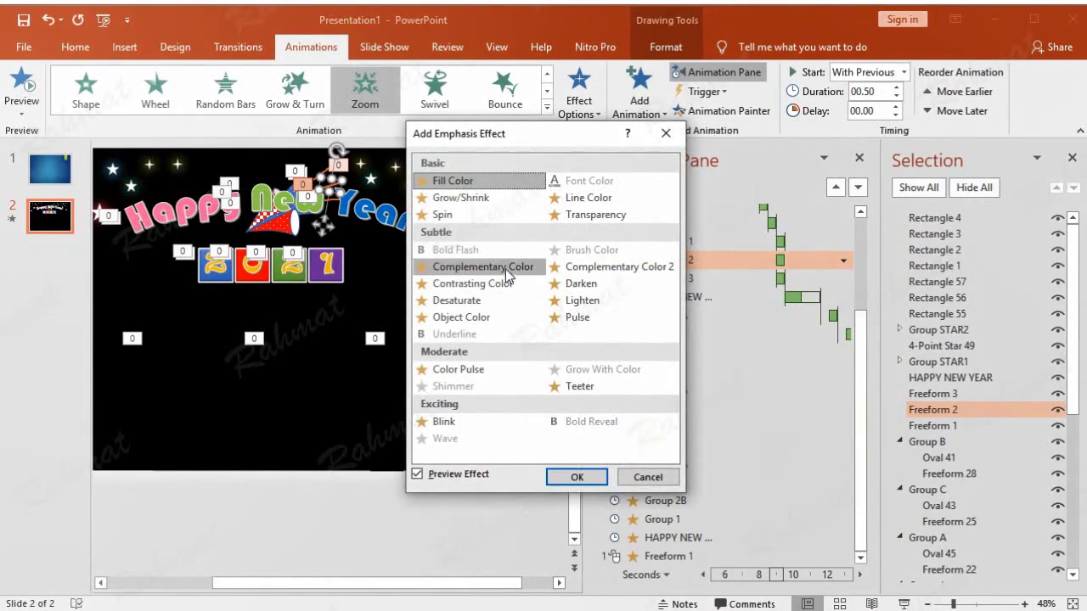
click(577, 476)
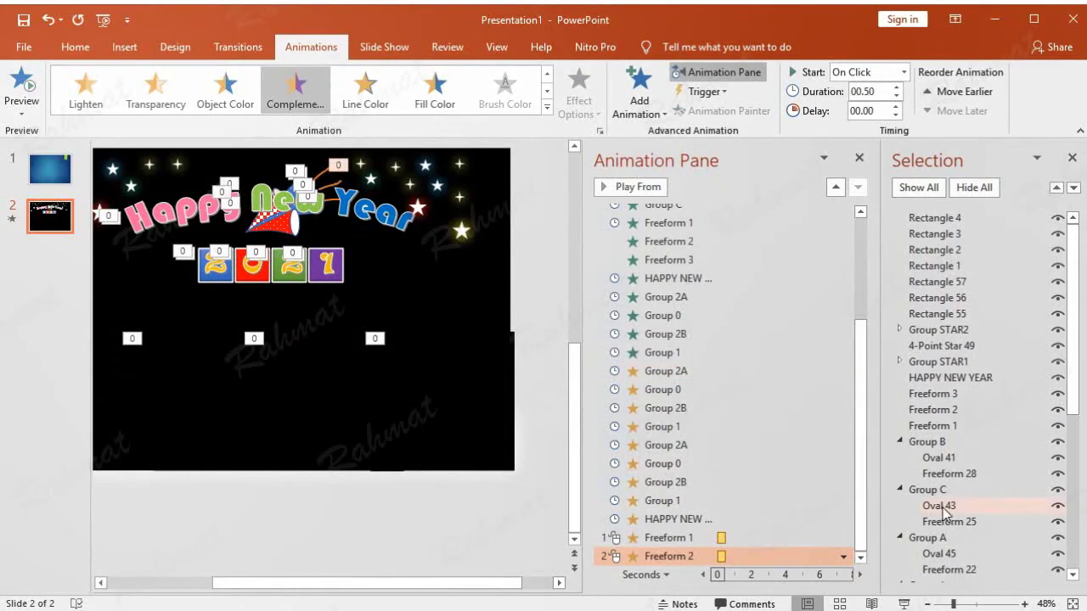
Step: Add a Complementary Color emphasis to the Freeform 3 streamer
click(951, 394)
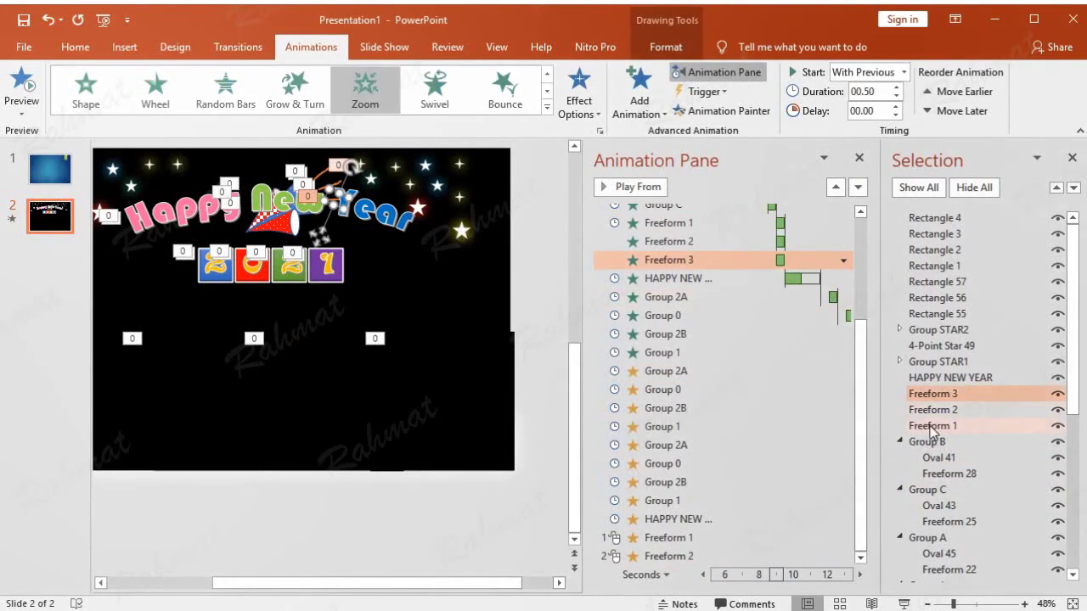
click(639, 102)
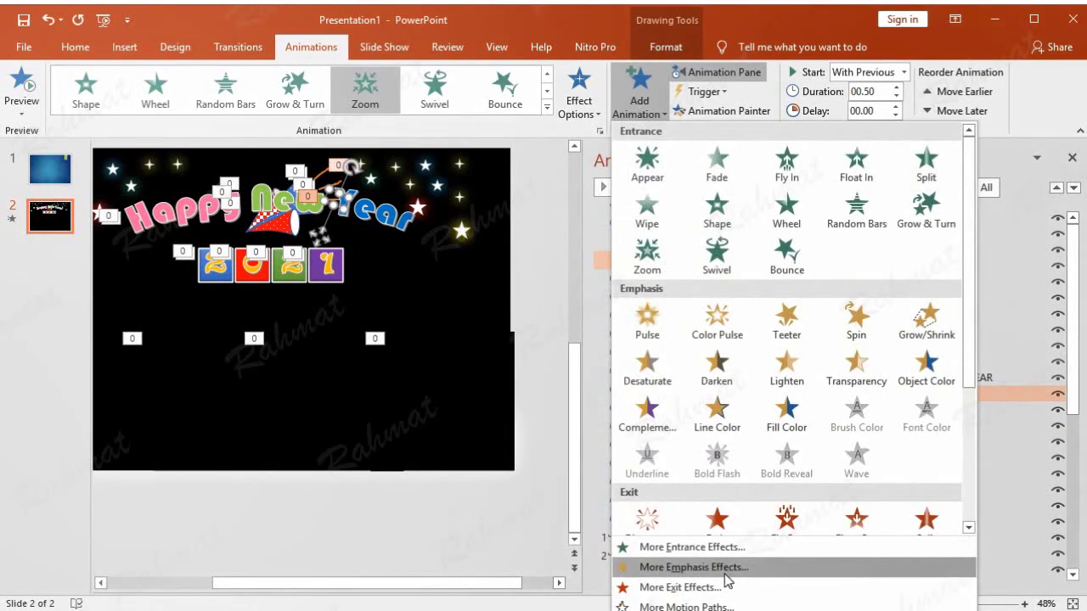
click(705, 565)
click(504, 267)
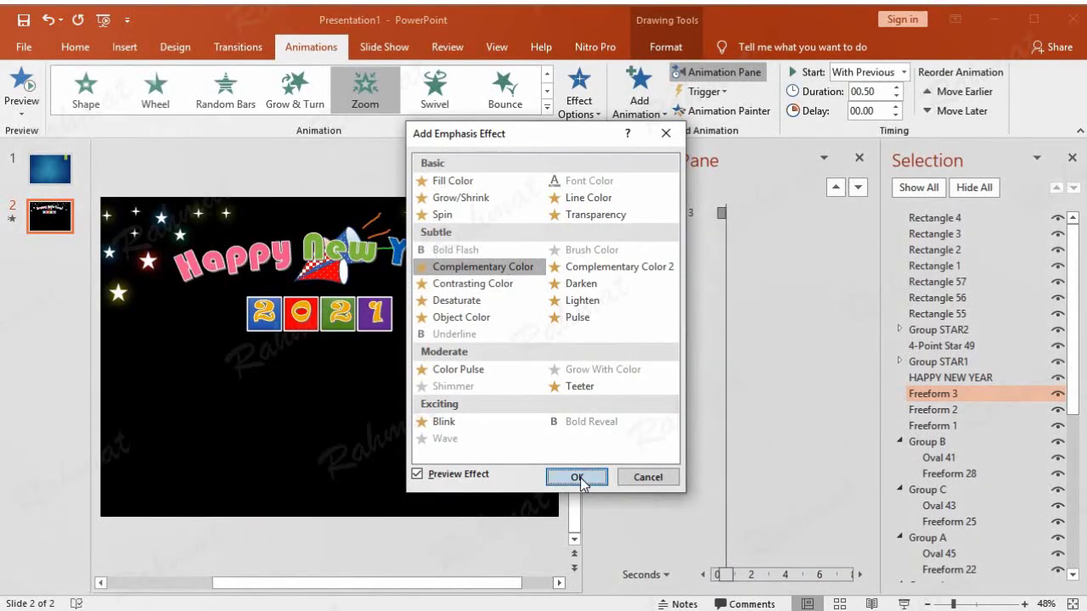
click(576, 477)
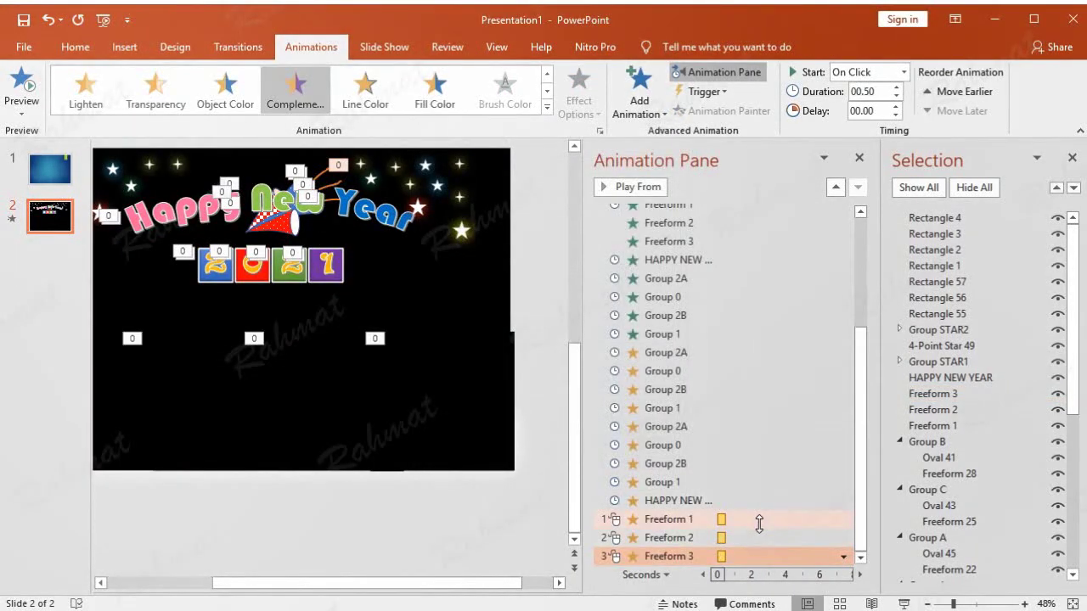
Step: Move the three streamer Complementary Color effects above the HAPPY NEW YEAR animation
scroll(759, 466, up, 1)
scroll(734, 541, down, 1)
click(745, 519)
shift+click(753, 539)
shift+click(752, 556)
drag(756, 521, 747, 253)
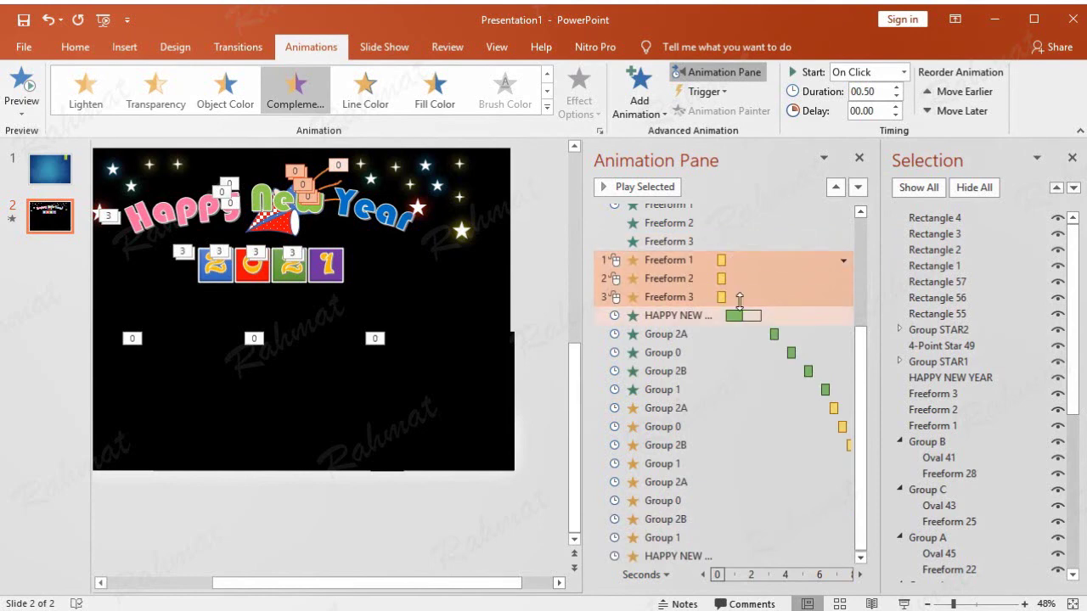
Step: Set Freeform 1's colour effect to After Previous, repeating until end of slide
click(815, 253)
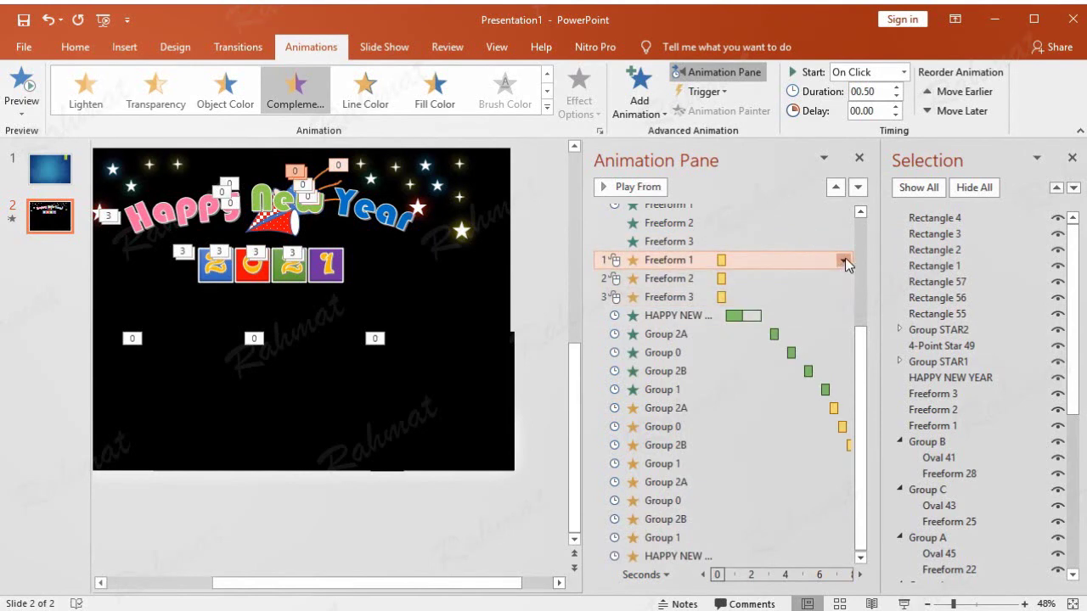
click(843, 262)
click(786, 365)
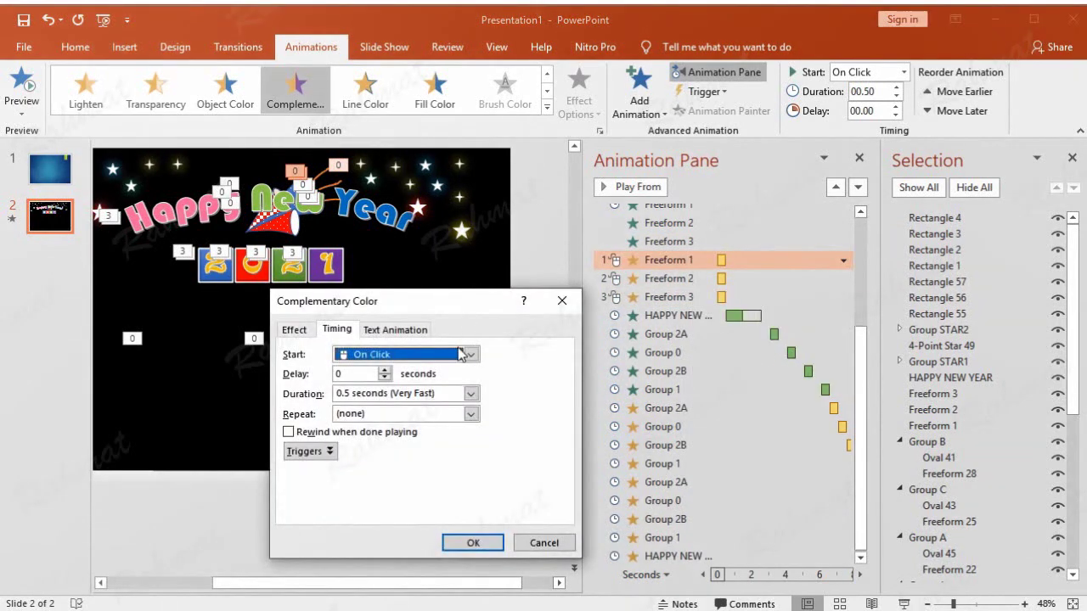
click(407, 354)
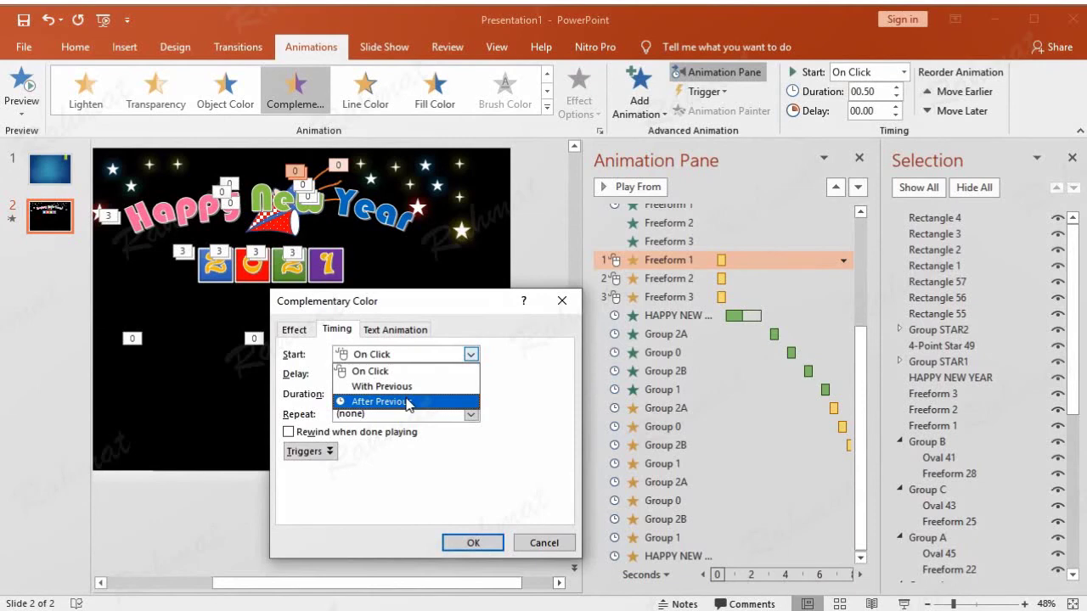
click(408, 403)
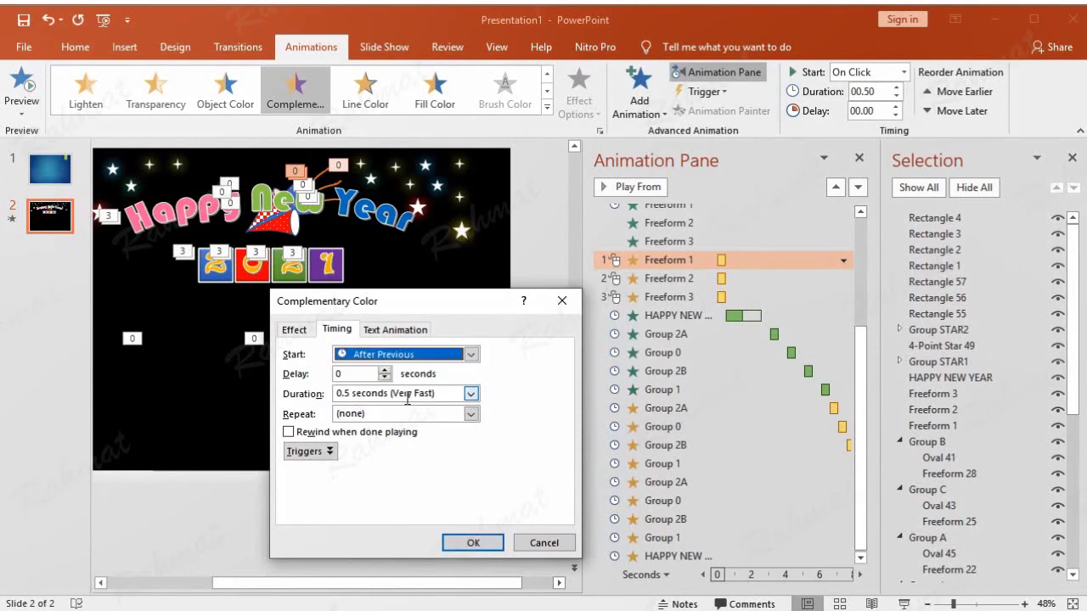
click(297, 332)
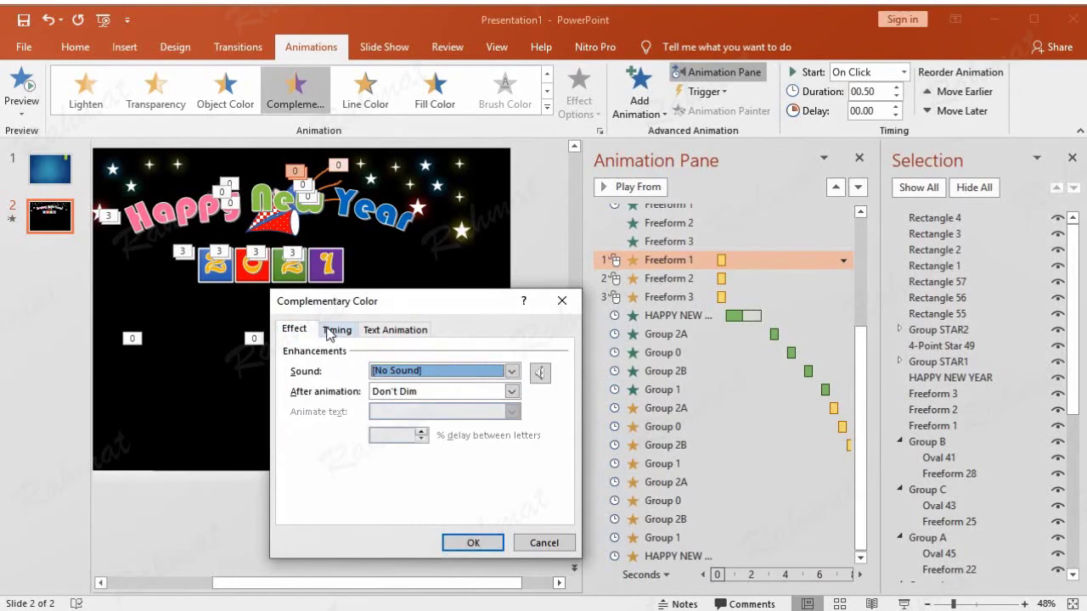
click(330, 333)
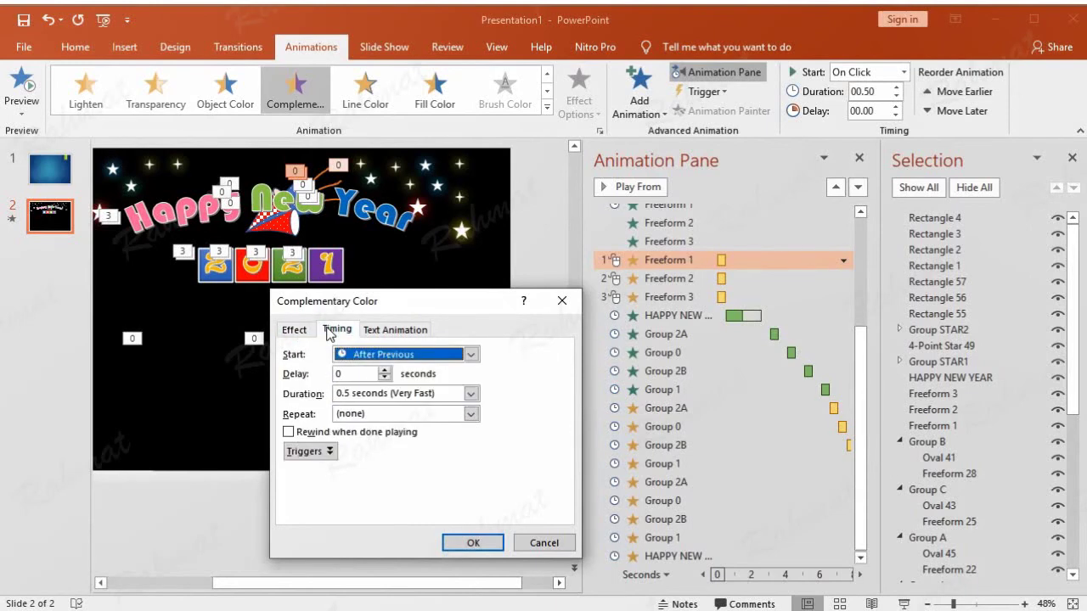
click(474, 416)
click(406, 509)
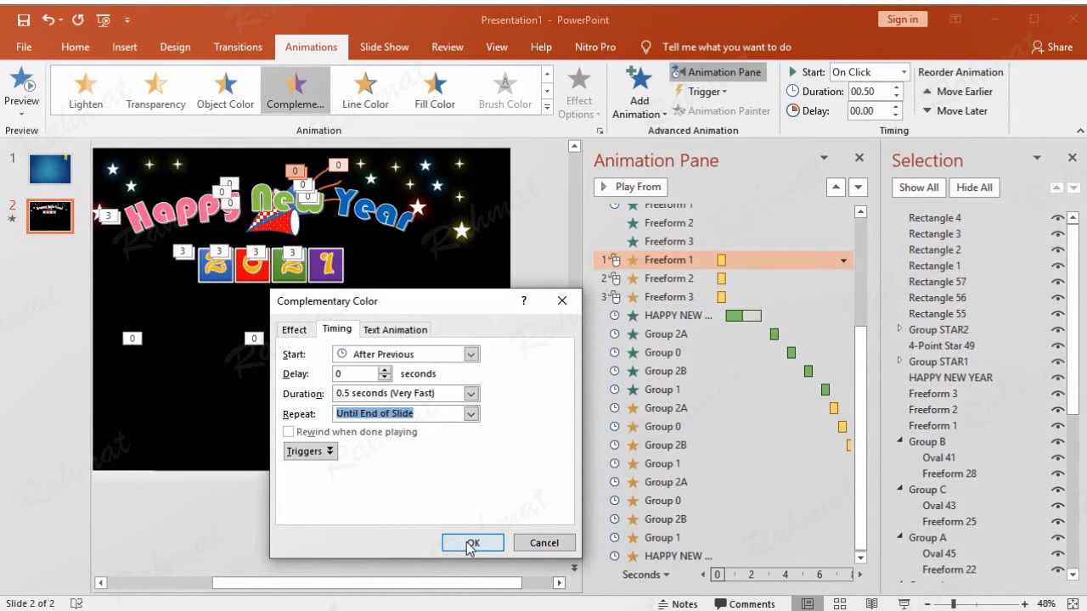
click(469, 544)
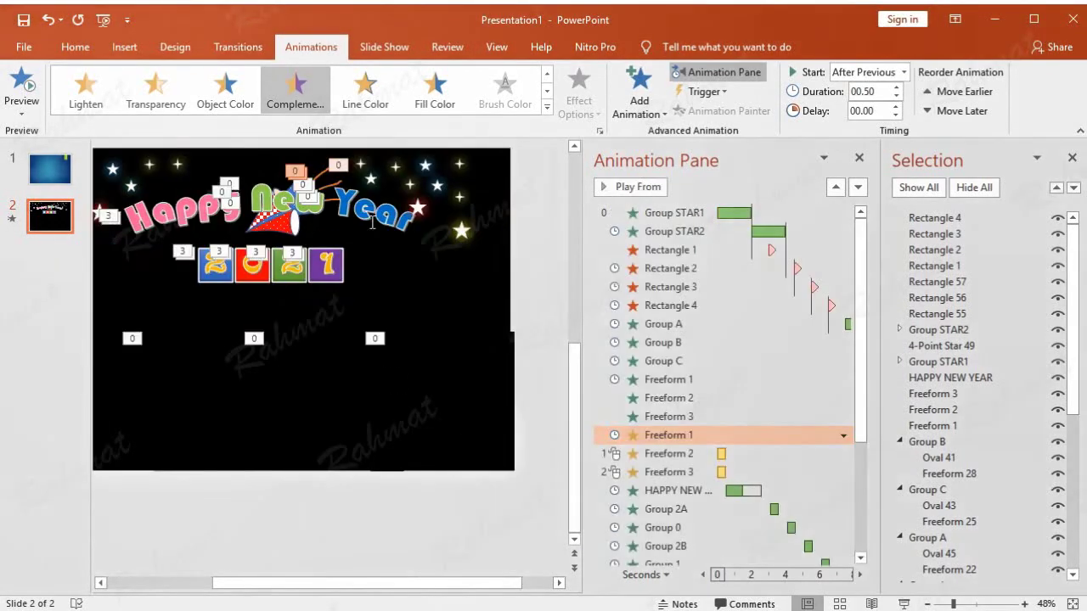
Step: Set Freeform 2's colour effect to With Previous, repeating until end of slide
click(752, 458)
click(843, 457)
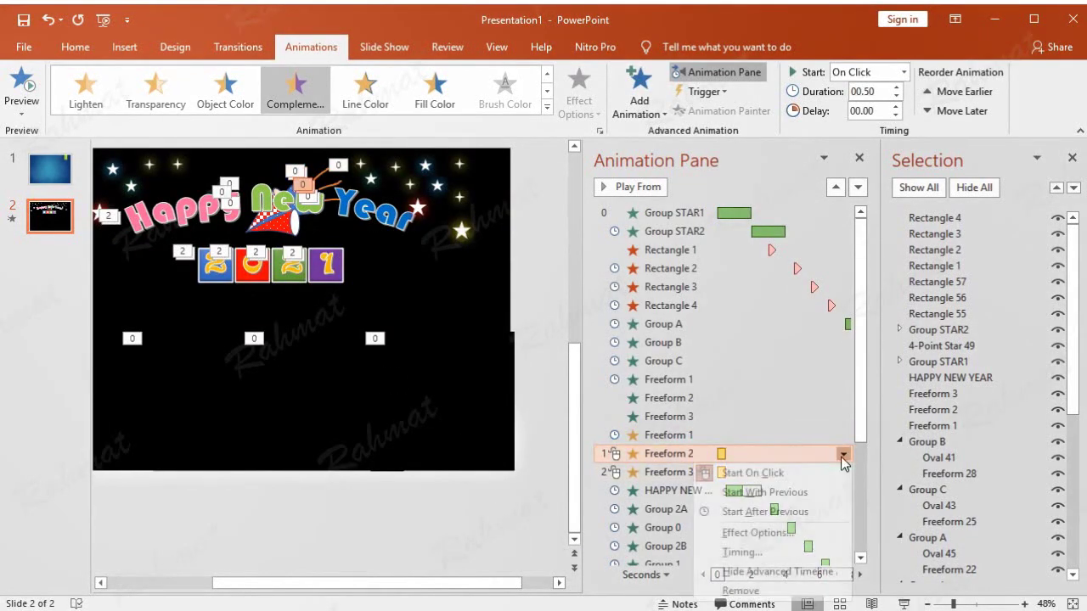
click(768, 552)
click(422, 356)
click(403, 386)
click(470, 414)
click(373, 505)
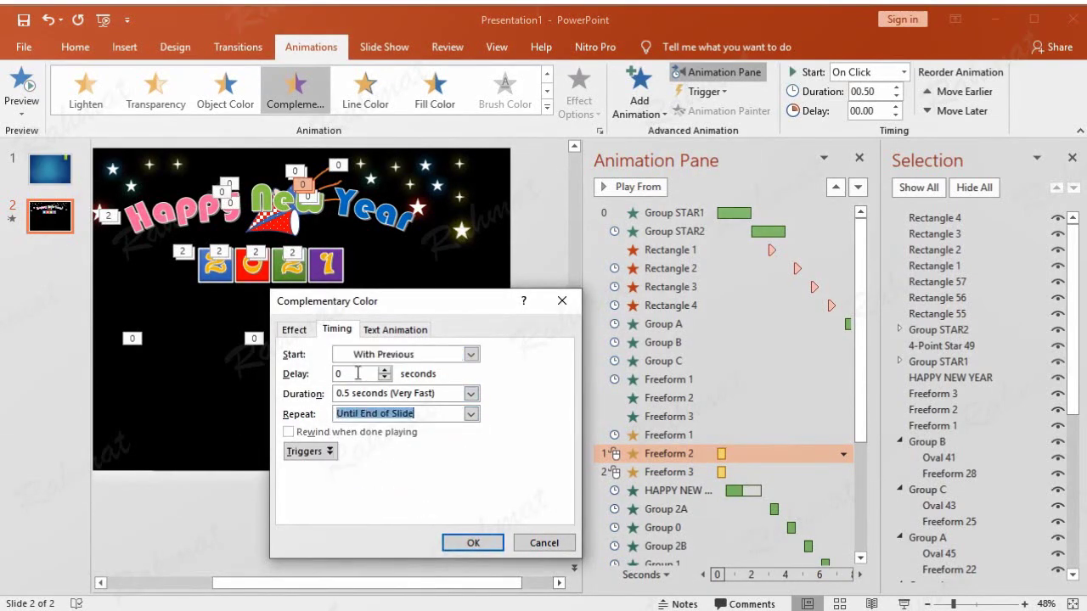
click(473, 543)
Step: Set Freeform 3's colour effect to With Previous, repeating until end of slide
click(778, 473)
click(843, 473)
click(768, 572)
click(411, 357)
click(410, 384)
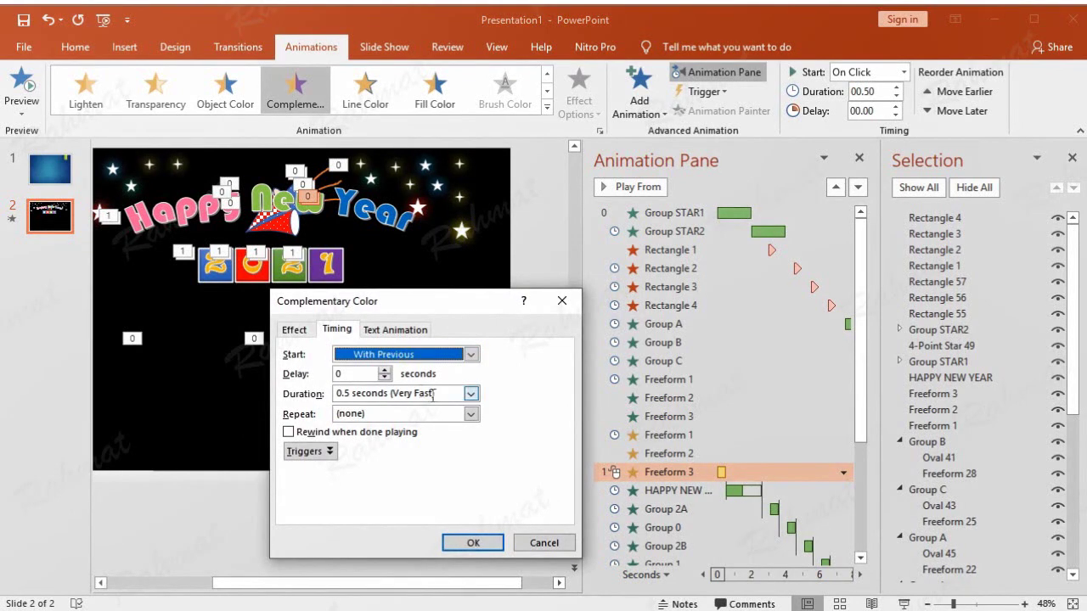
click(471, 413)
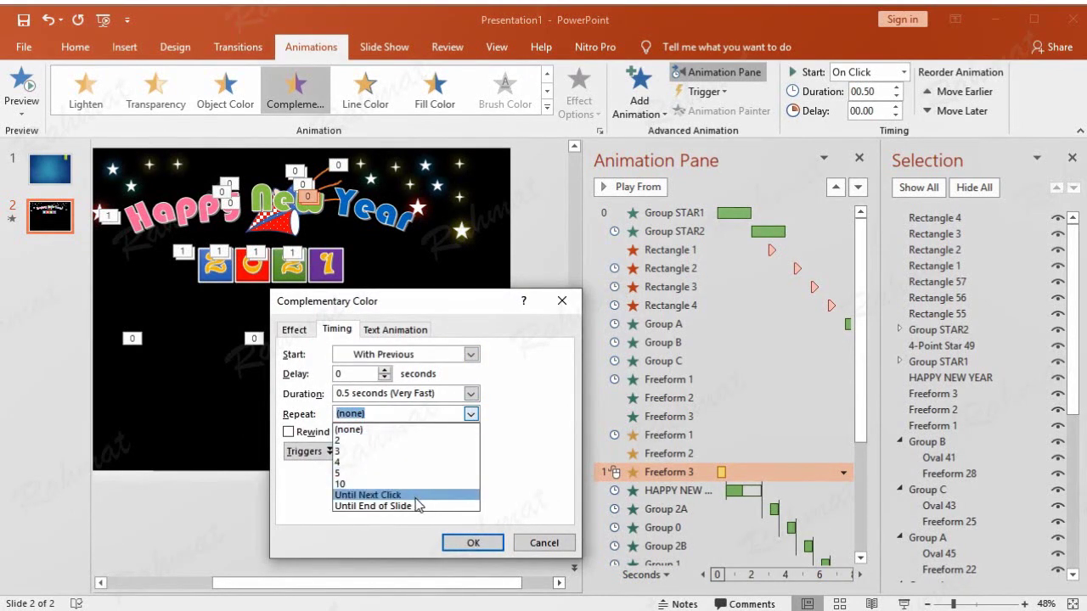
click(386, 506)
click(293, 330)
click(336, 330)
click(497, 545)
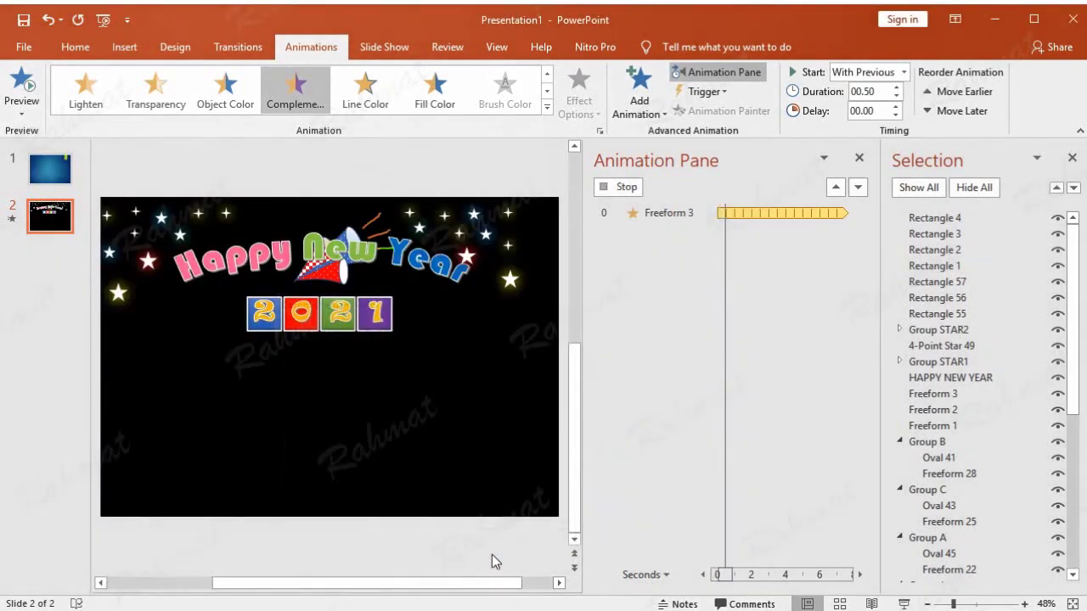
click(794, 436)
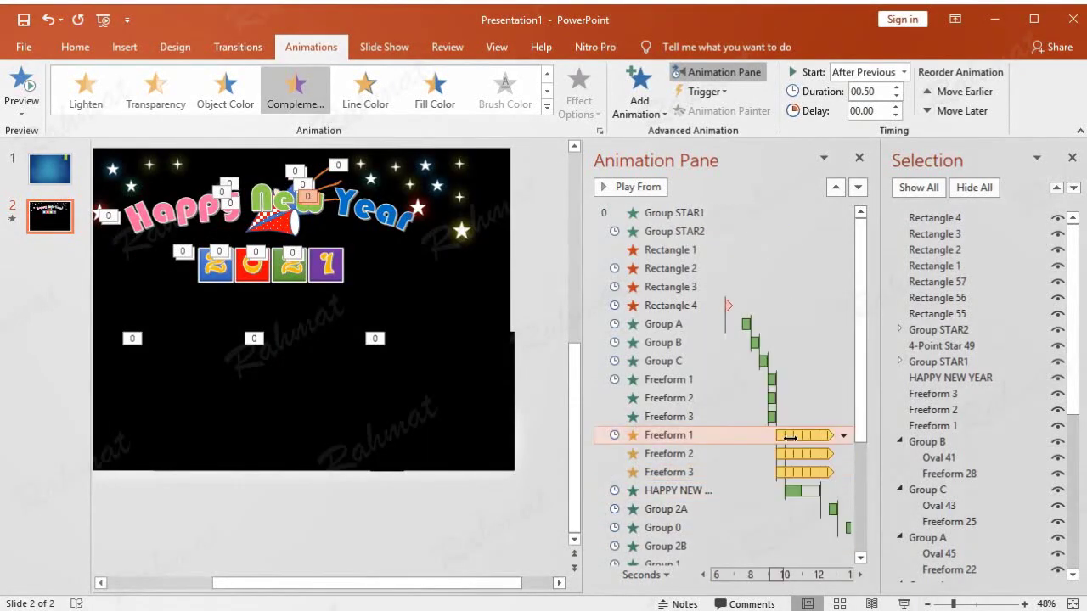
Step: Preview the streamer animations, then close the Animation and Selection panes
click(632, 187)
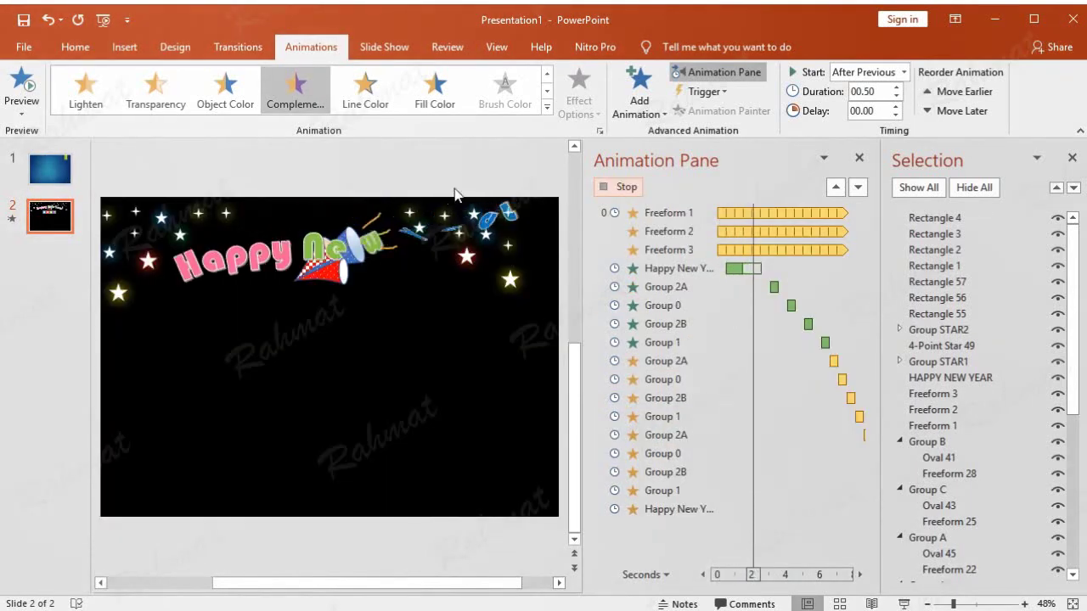
click(736, 339)
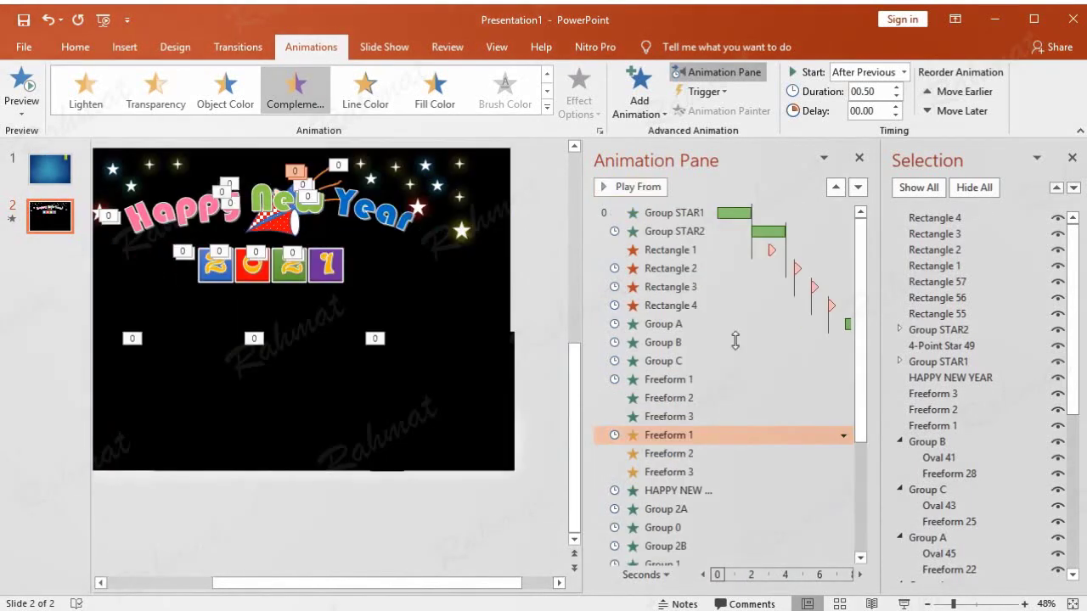
click(860, 160)
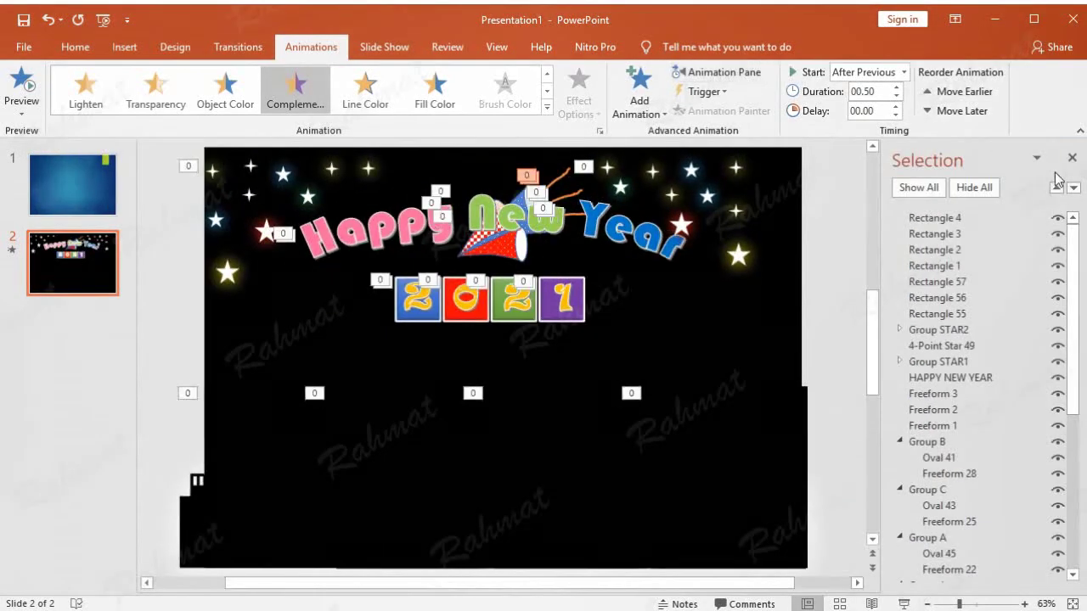
click(1070, 158)
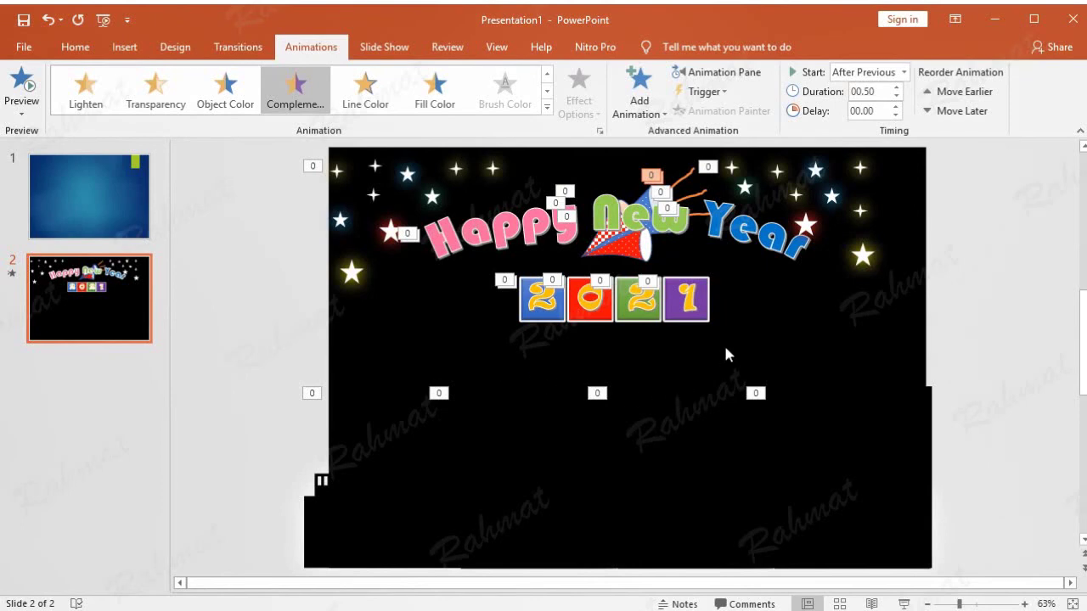
Step: Run the slide show from the beginning through the Happy New Year 2021 slide, then end it
click(365, 51)
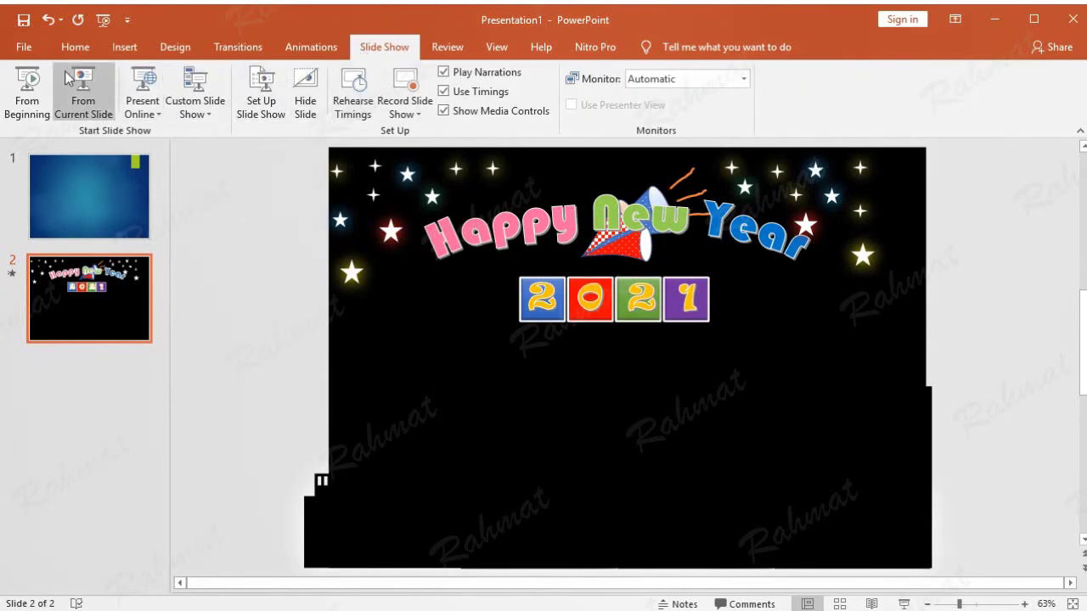
click(28, 85)
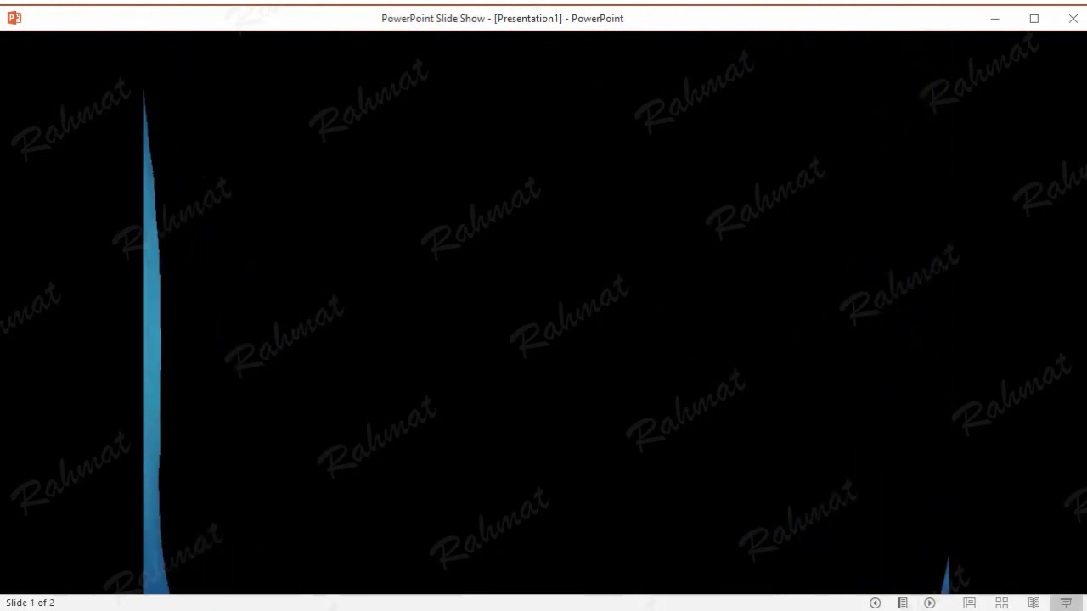
key(Right)
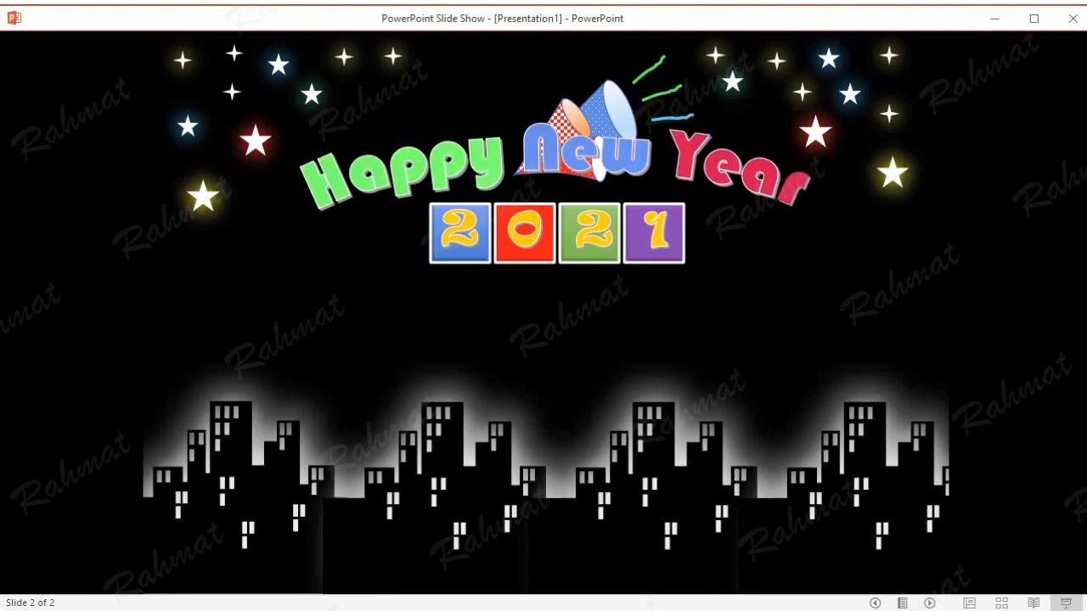
key(Escape)
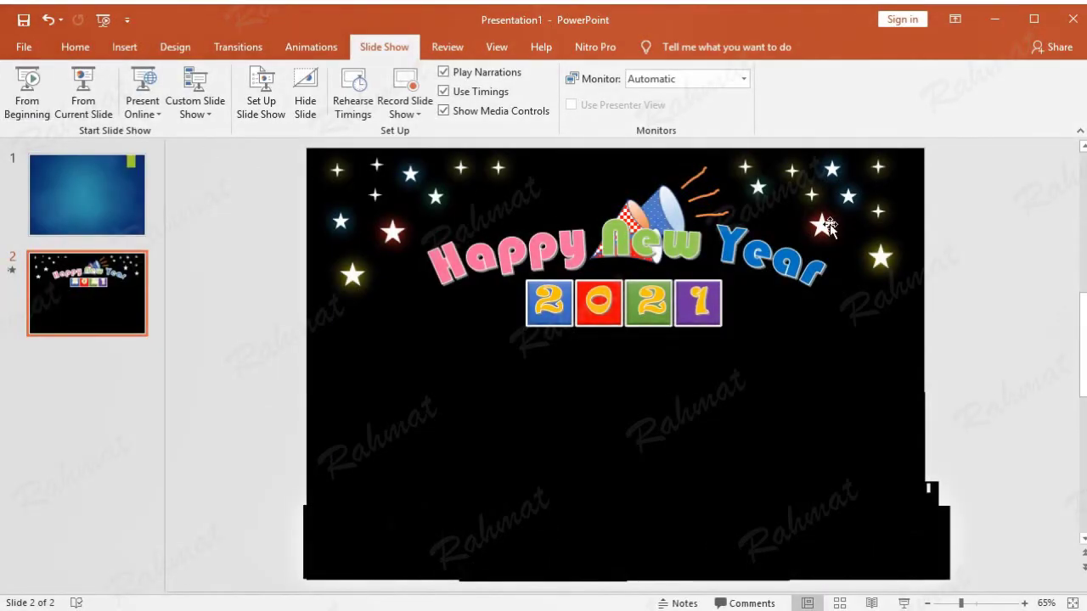